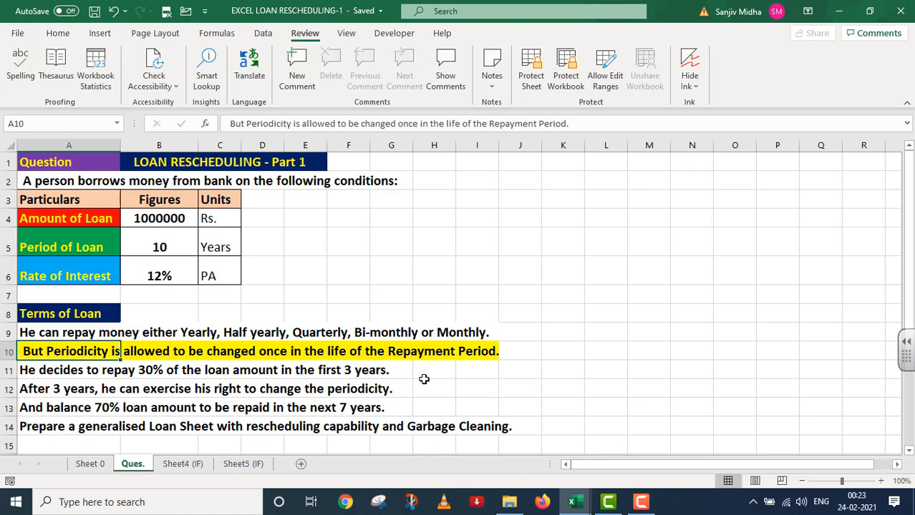
On Sheet5 (IF), enter the amount of loan as 1000000 with the unit Rs
{"action": "left_click", "coordinate": [241, 466]}
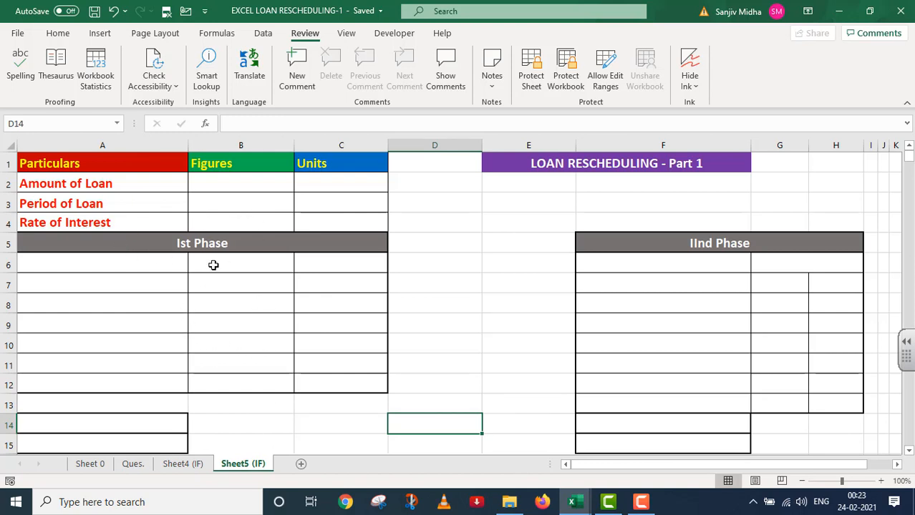
{"action": "left_click", "coordinate": [212, 182]}
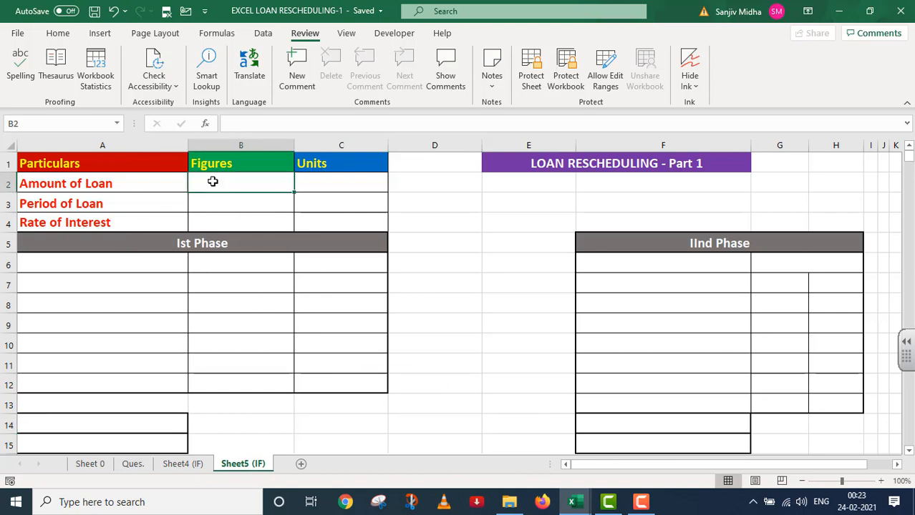
{"action": "type", "text": "100"}
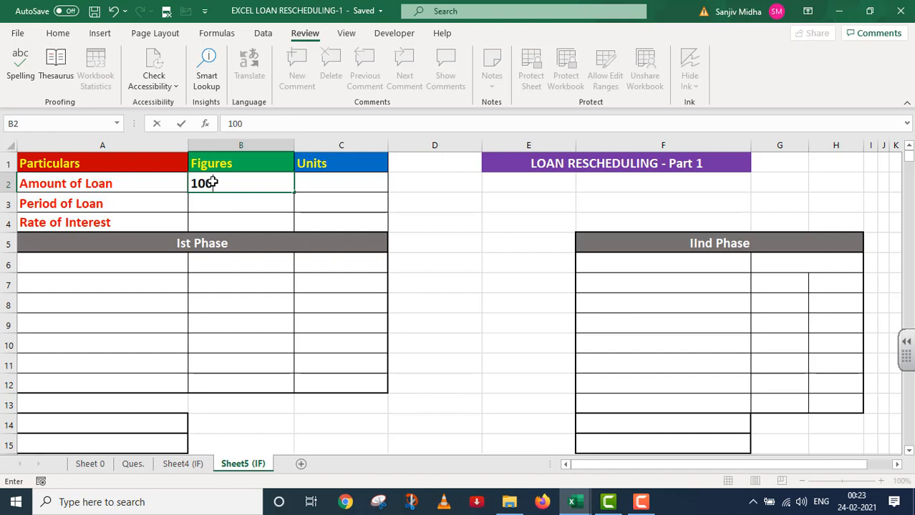
{"action": "type", "text": "0000"}
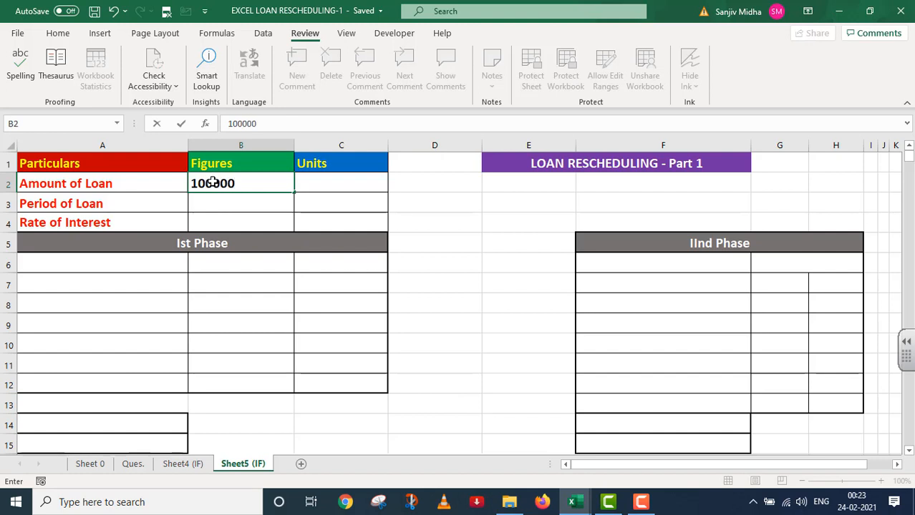
{"action": "left_click", "coordinate": [323, 180]}
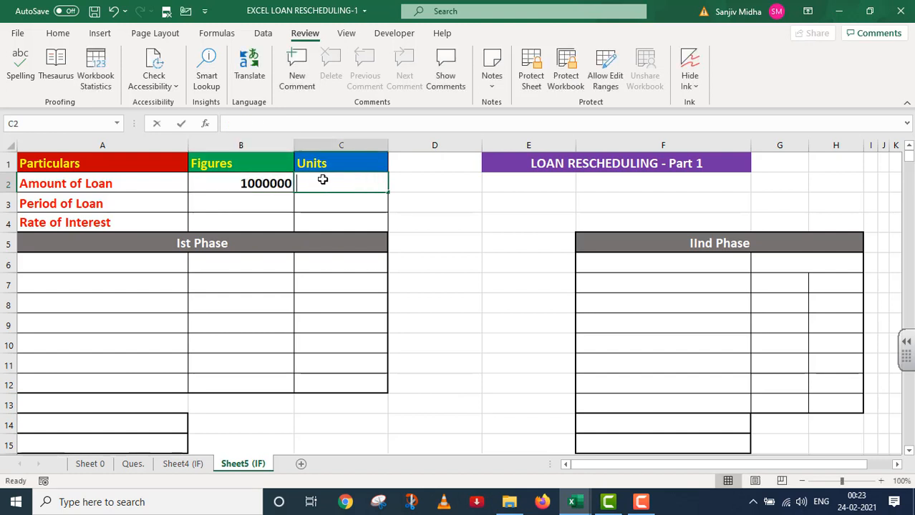
{"action": "type", "text": "Rs."}
Enter the period of loan as 10 Years and the rate of interest as 12% PA
{"action": "left_click", "coordinate": [244, 203]}
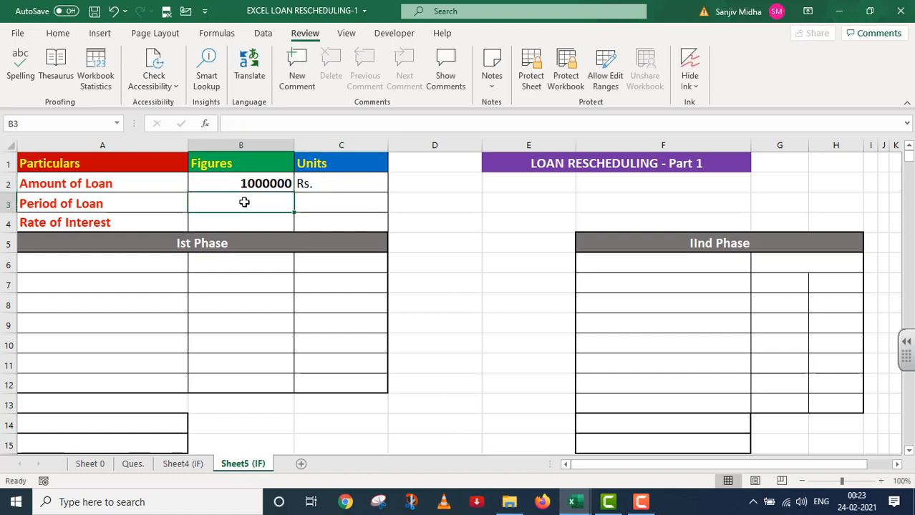
{"action": "type", "text": "10"}
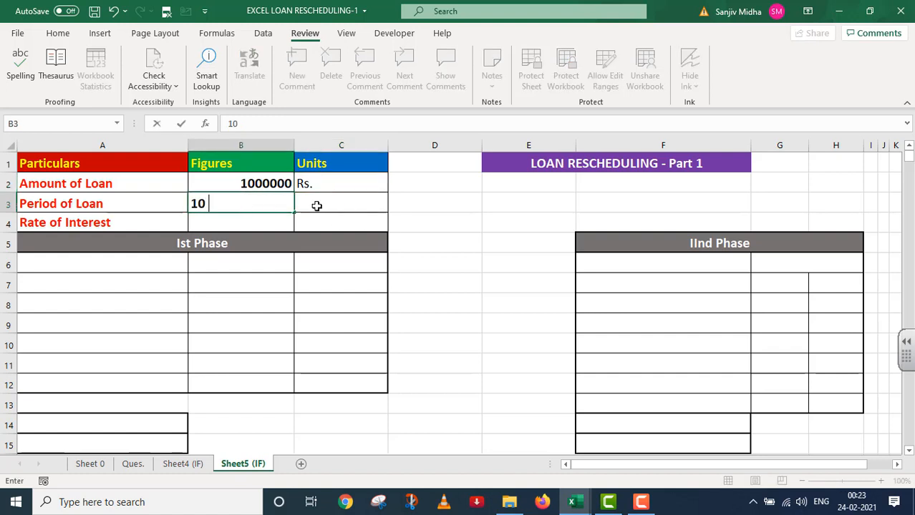
{"action": "left_click", "coordinate": [307, 204]}
{"action": "type", "text": "Years"}
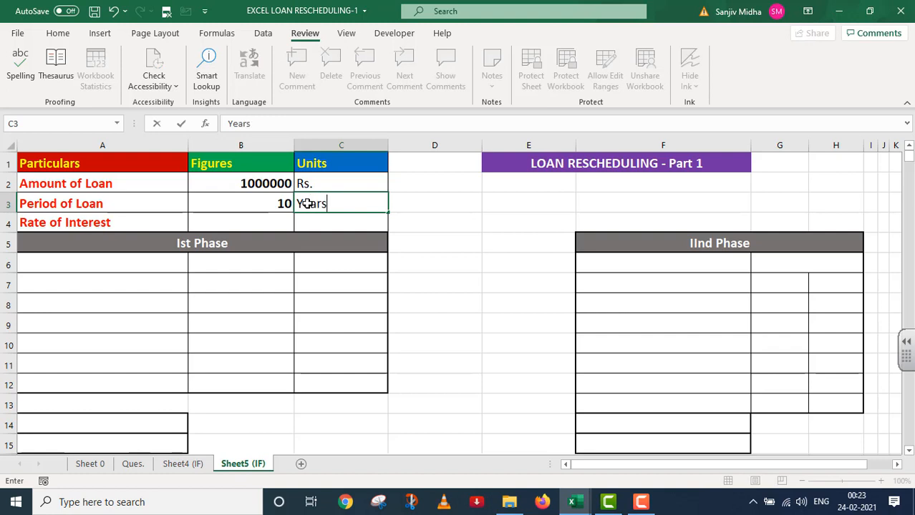
{"action": "left_click", "coordinate": [242, 222]}
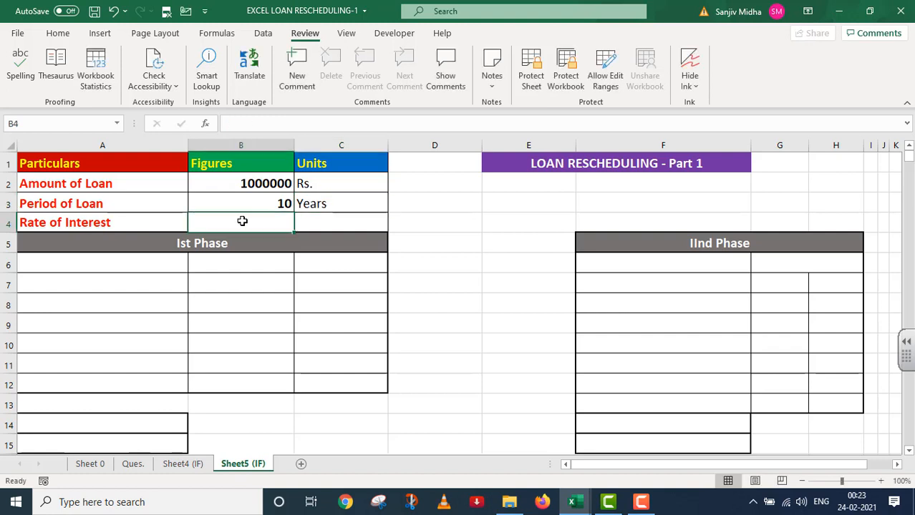
{"action": "type", "text": "12"}
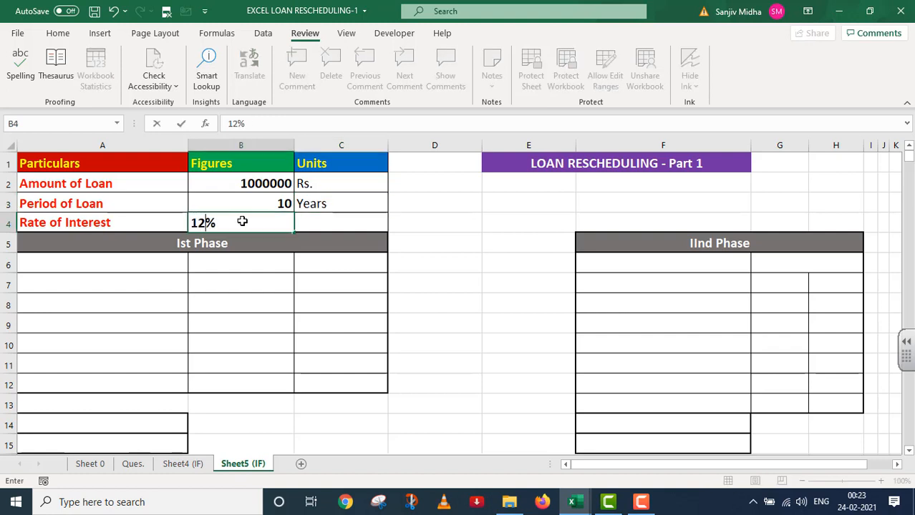
{"action": "left_click", "coordinate": [314, 222]}
{"action": "type", "text": "PA"}
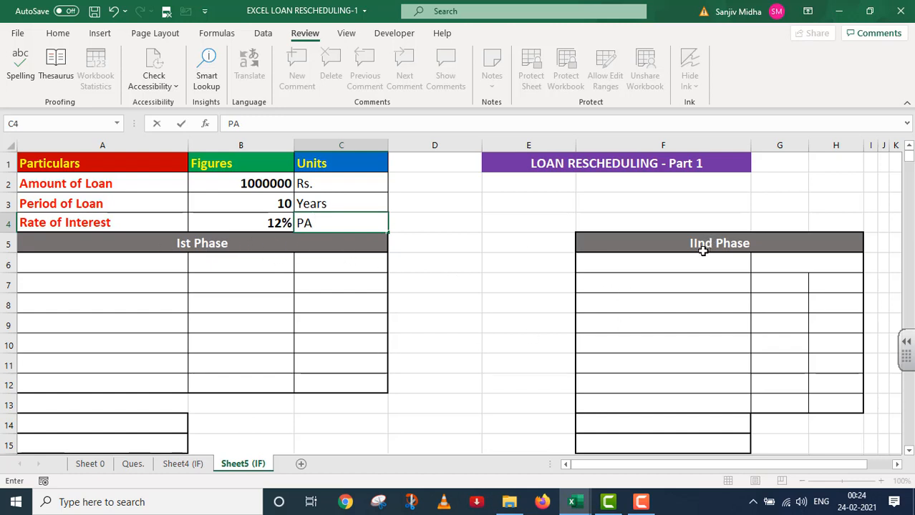
Label the first row under Ist Phase, cell A6, as Periodicity
{"action": "left_click", "coordinate": [72, 265]}
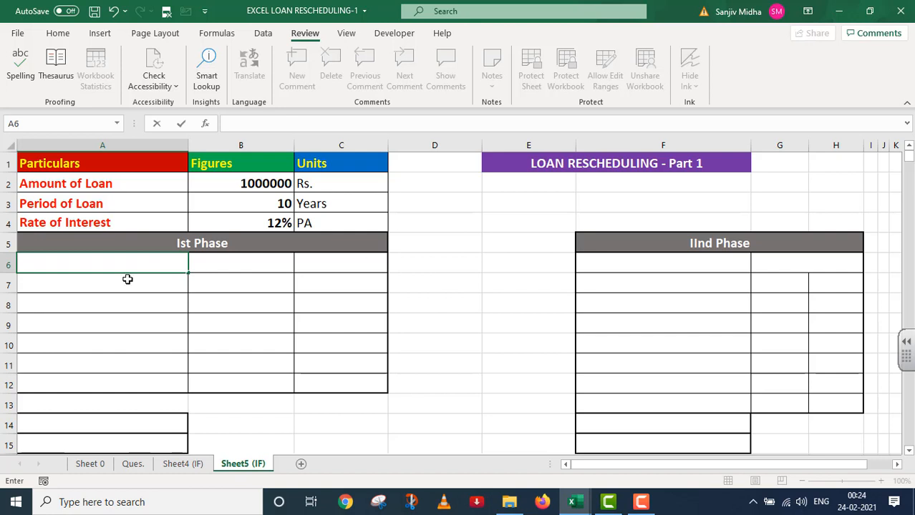
{"action": "left_click", "coordinate": [74, 264]}
{"action": "type", "text": "Per"}
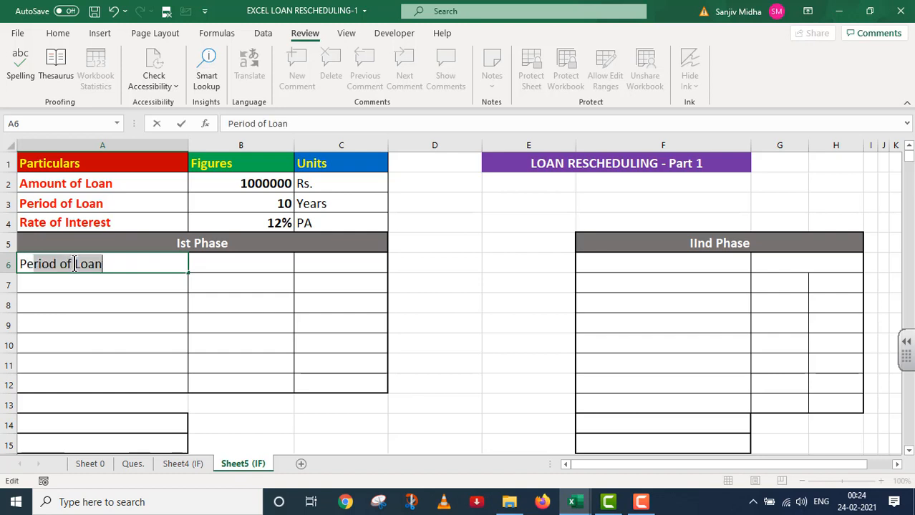
{"action": "type", "text": "iodu"}
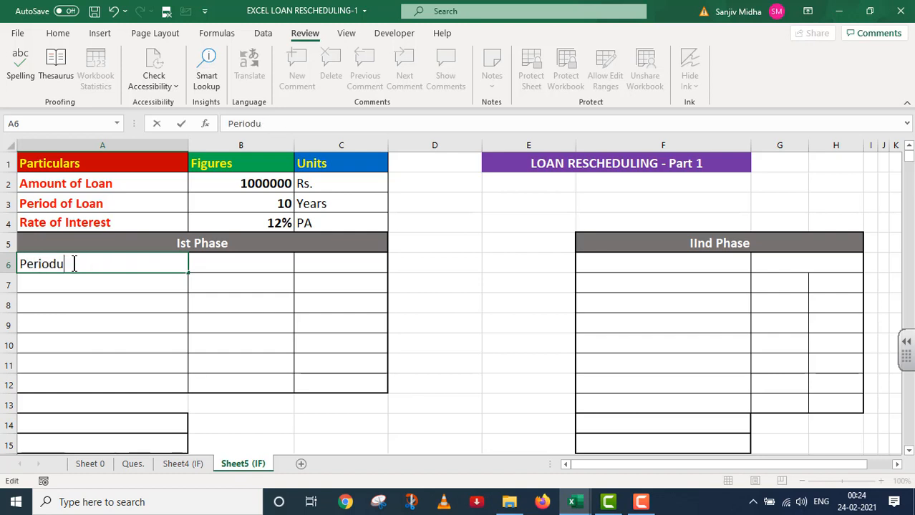
{"action": "key", "text": "BackSpace"}
{"action": "type", "text": "icity"}
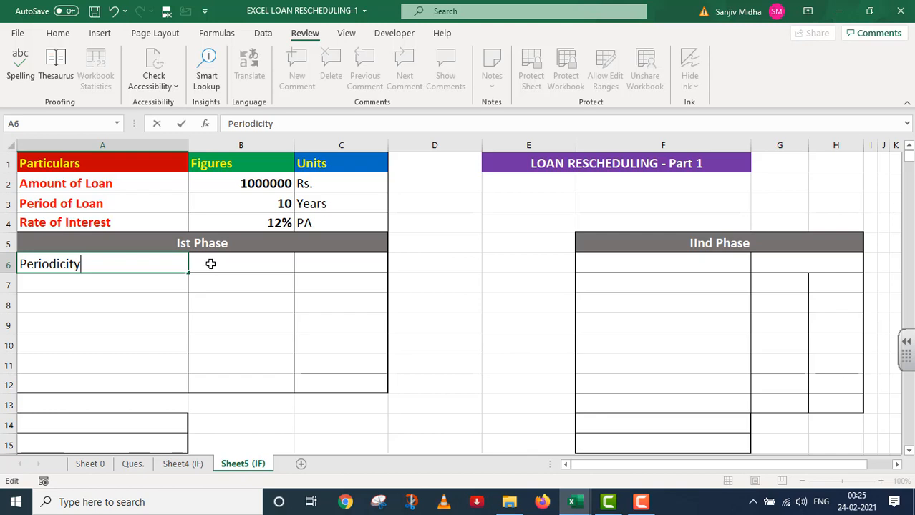
Add list data validation to cell B6, using the payment numbers in $L$2:$L$6 as the source
{"action": "left_click", "coordinate": [235, 259]}
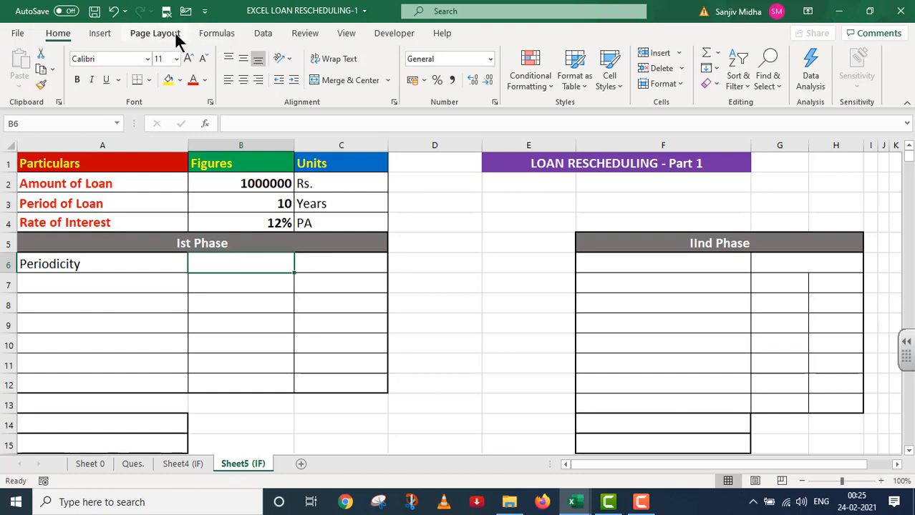
{"action": "left_click", "coordinate": [268, 36]}
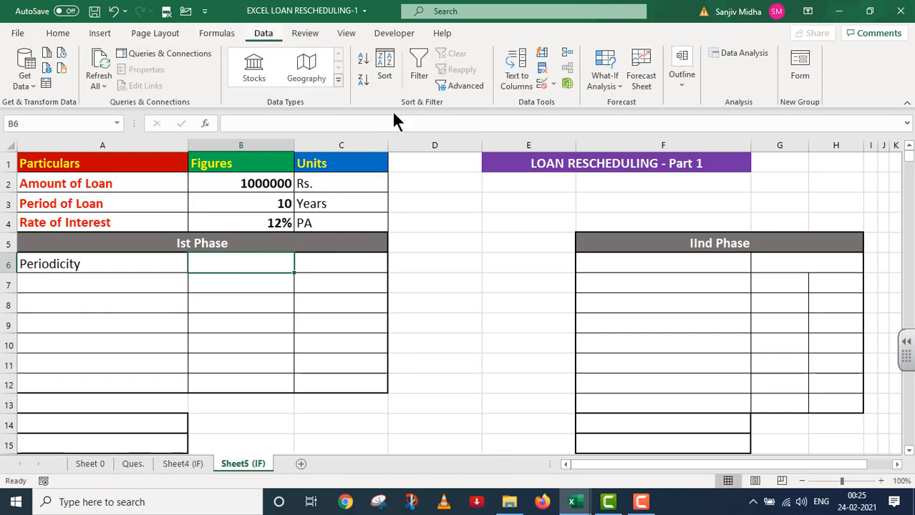
{"action": "left_click", "coordinate": [554, 83]}
{"action": "left_click", "coordinate": [565, 98]}
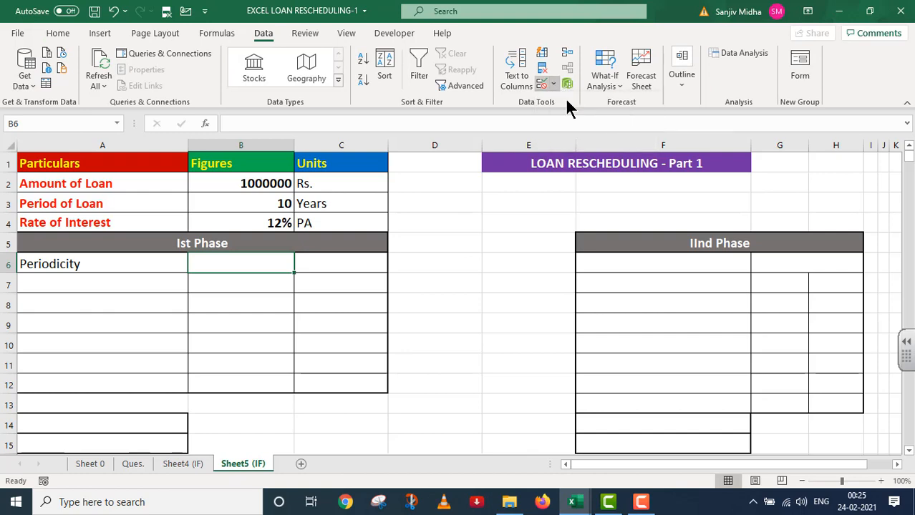
{"action": "left_click", "coordinate": [333, 258]}
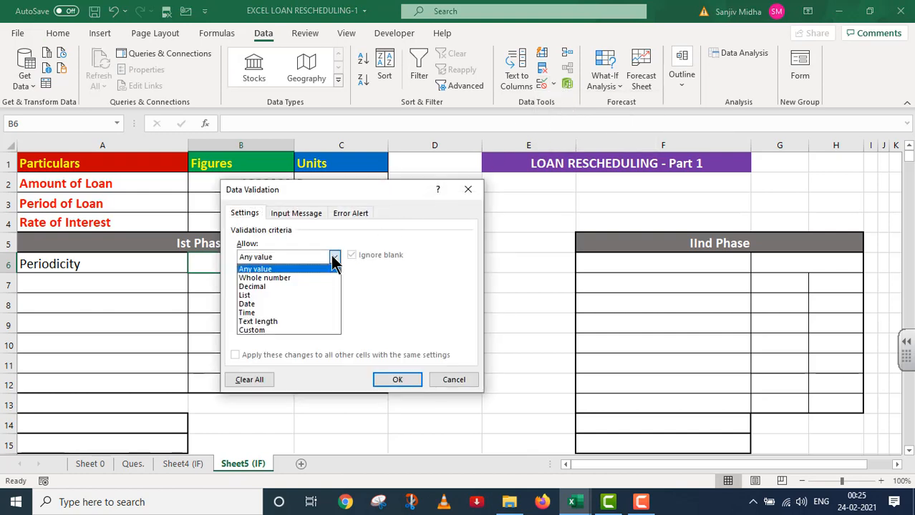
{"action": "left_click", "coordinate": [254, 297]}
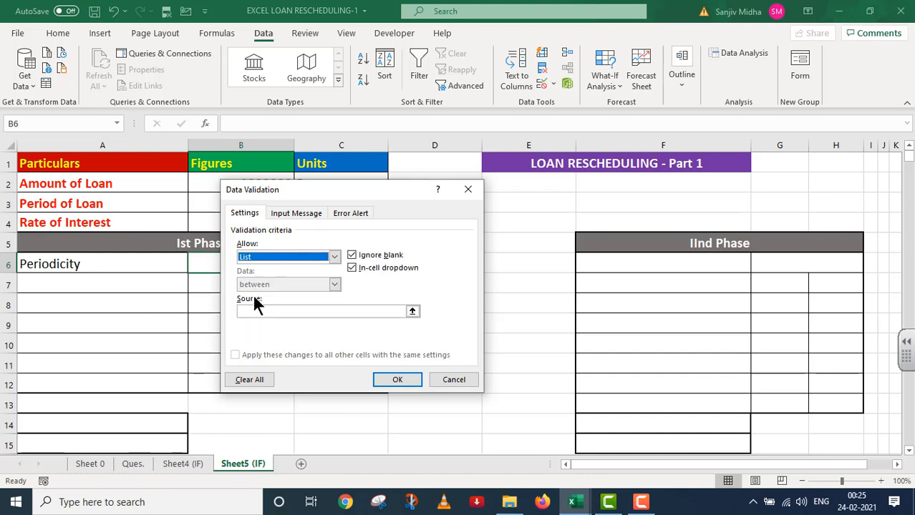
{"action": "left_click", "coordinate": [258, 310]}
{"action": "scroll", "coordinate": [573, 322], "scroll_direction": "right", "scroll_amount": 1}
{"action": "left_click_drag", "start_coordinate": [748, 184], "coordinate": [768, 265]}
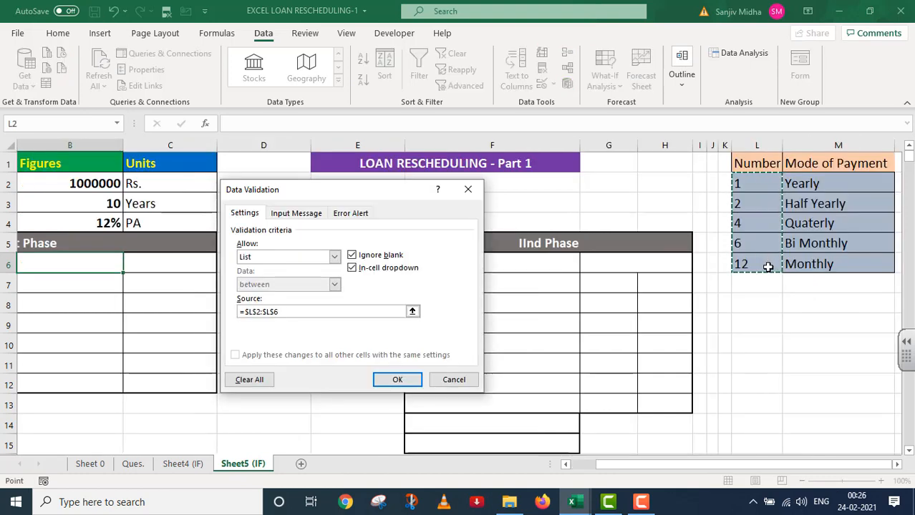
{"action": "left_click", "coordinate": [395, 382]}
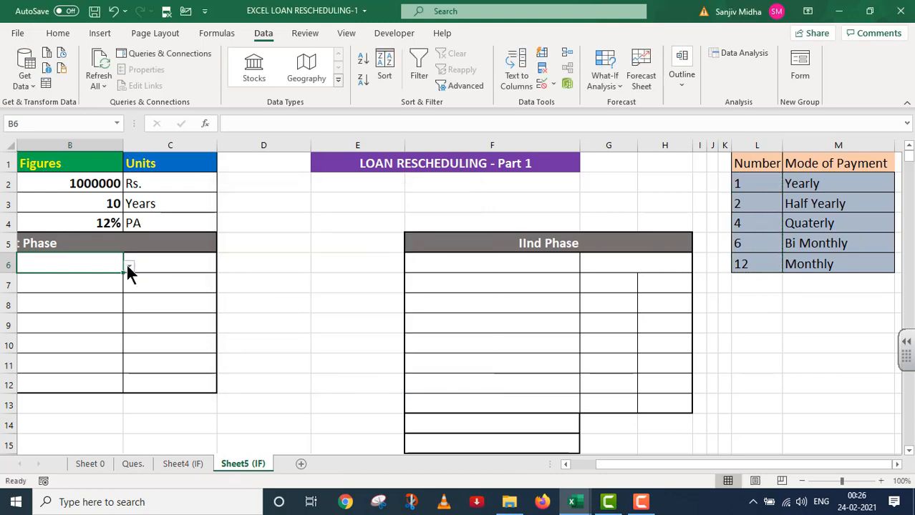
Try out the periodicity list in B6 with the values 4, 6, 1 and 12
{"action": "left_click", "coordinate": [128, 266]}
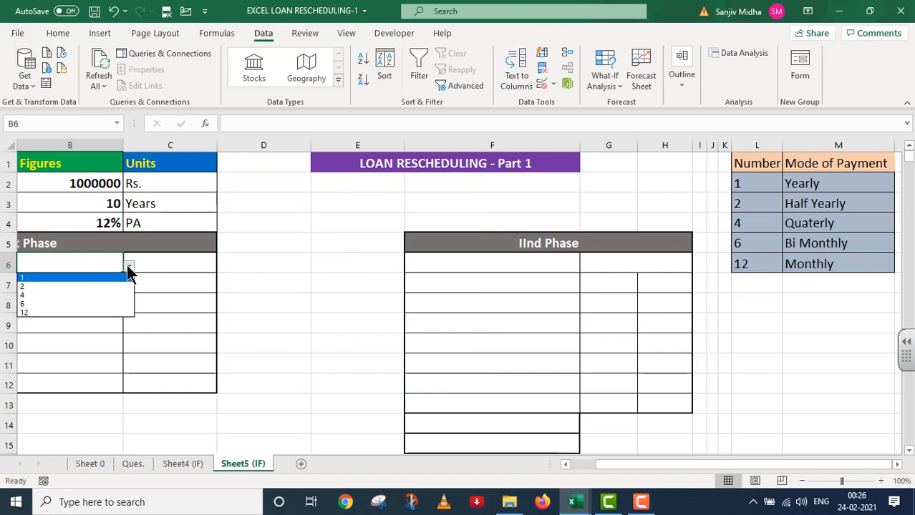
{"action": "left_click", "coordinate": [40, 295]}
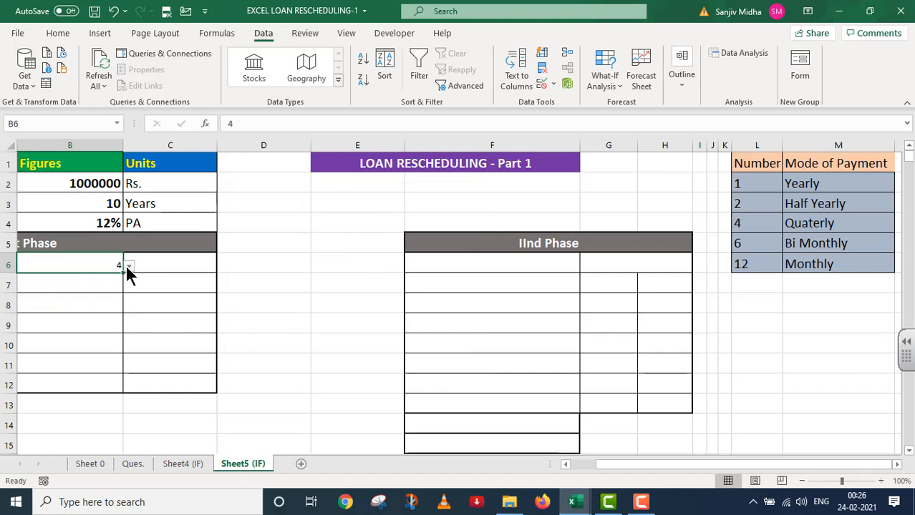
{"action": "left_click", "coordinate": [126, 264]}
{"action": "left_click", "coordinate": [61, 305]}
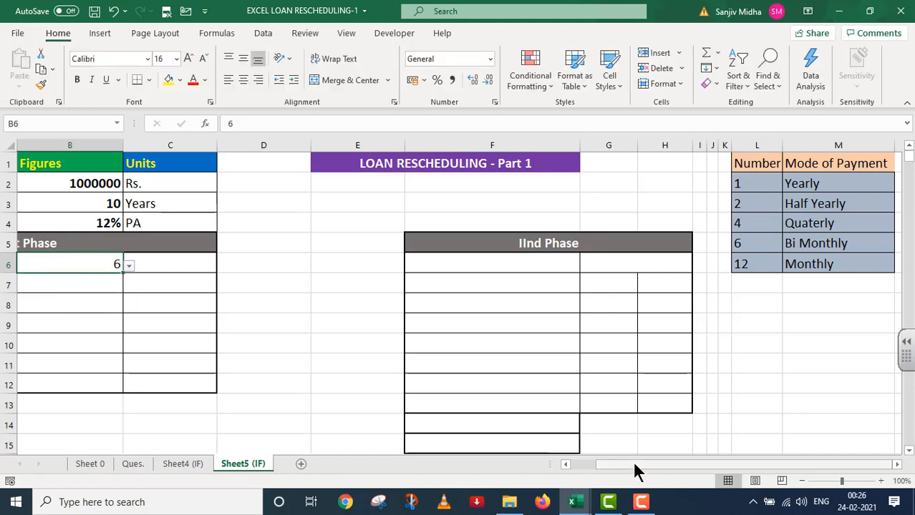
{"action": "left_click_drag", "start_coordinate": [632, 463], "coordinate": [590, 464]}
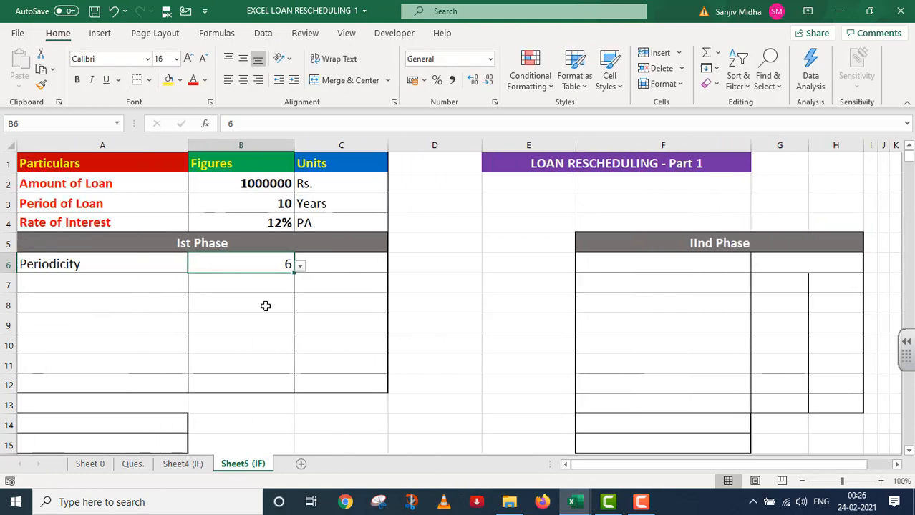
{"action": "left_click", "coordinate": [300, 266]}
{"action": "left_click", "coordinate": [242, 285]}
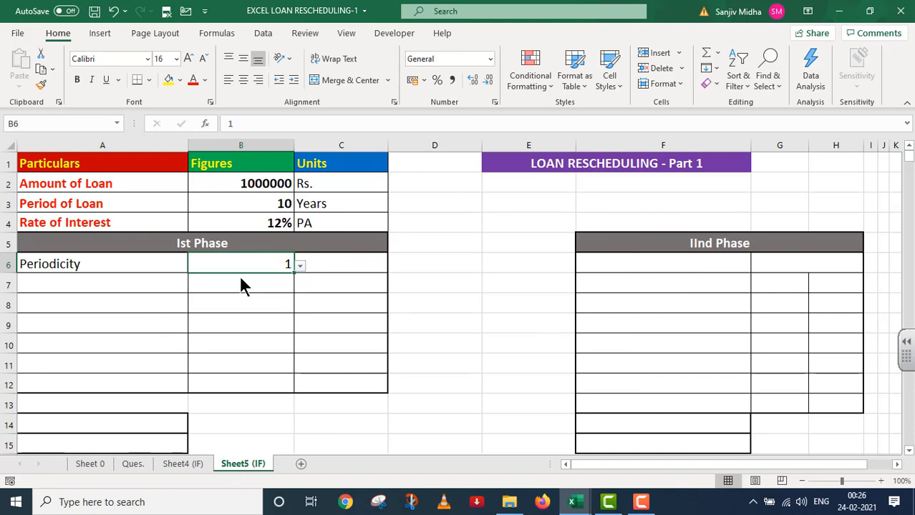
{"action": "left_click", "coordinate": [332, 264]}
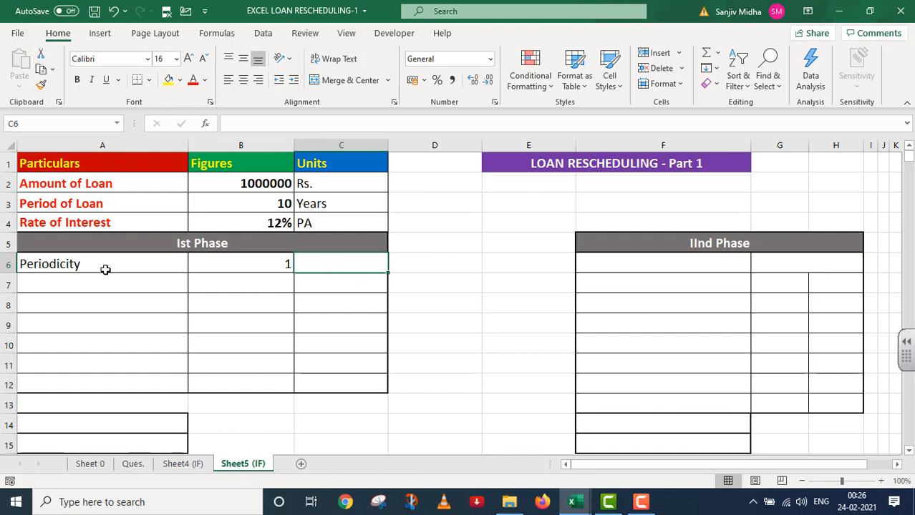
{"action": "left_click", "coordinate": [250, 266]}
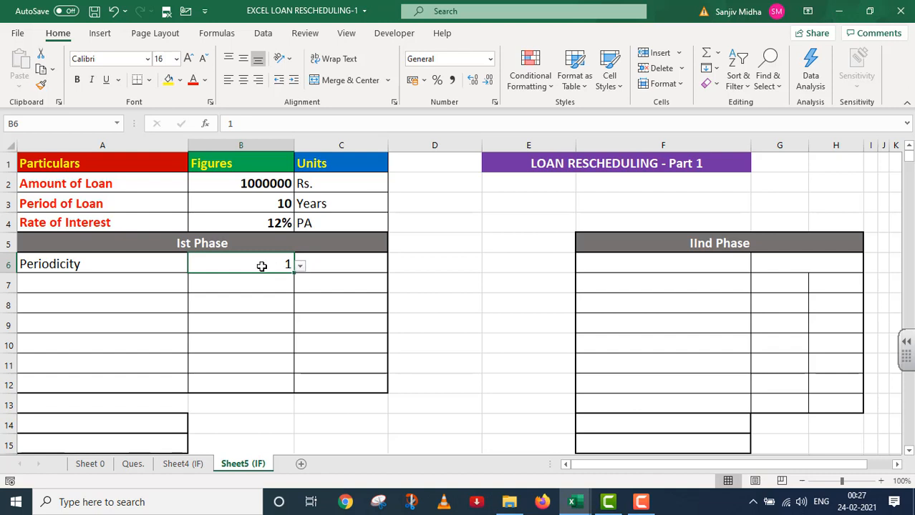
{"action": "left_click", "coordinate": [301, 266]}
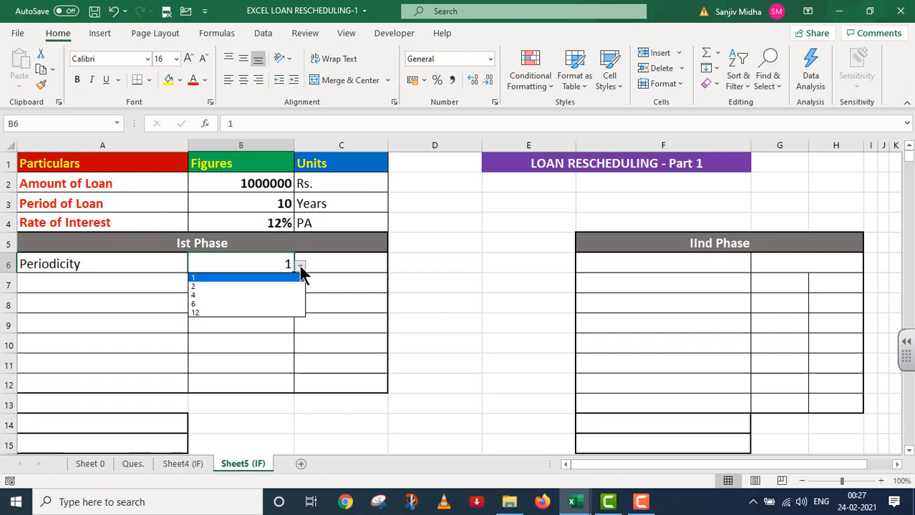
{"action": "left_click", "coordinate": [243, 314]}
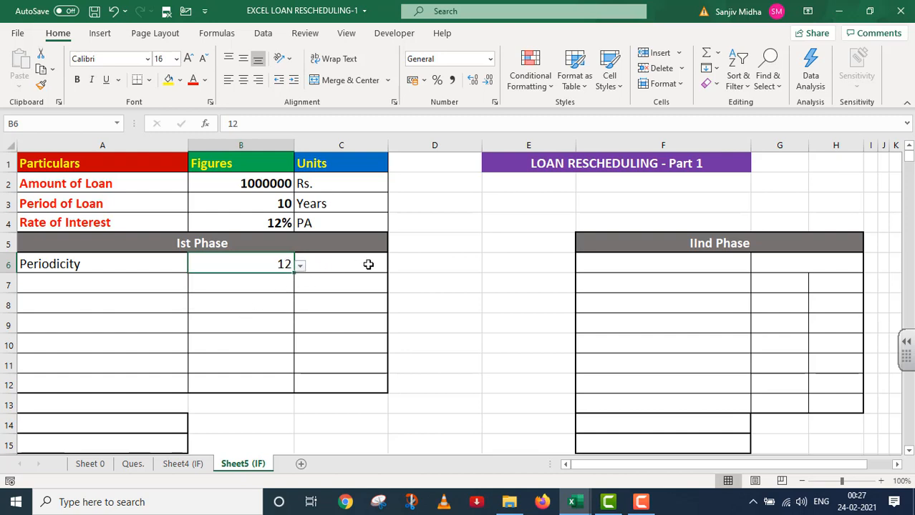
Set the Ist Phase periodicity in B6 to 2
{"action": "left_click", "coordinate": [301, 268]}
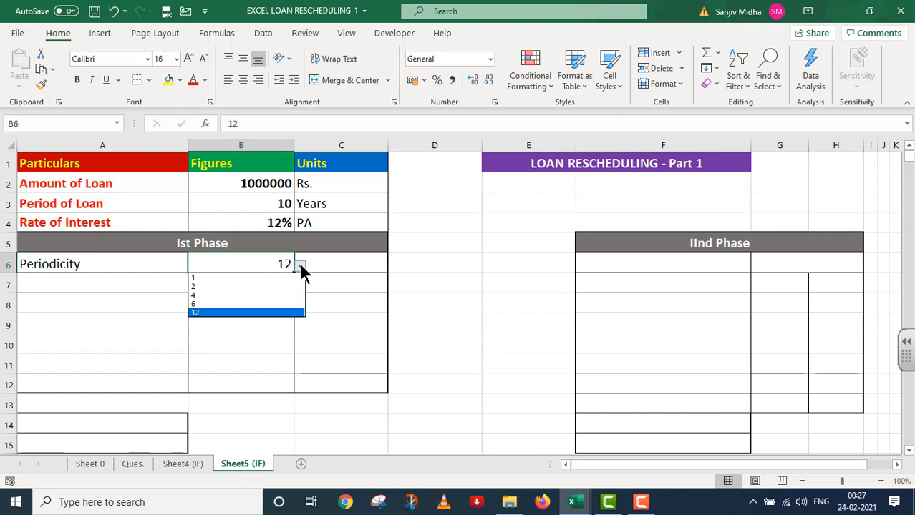
{"action": "left_click", "coordinate": [205, 285]}
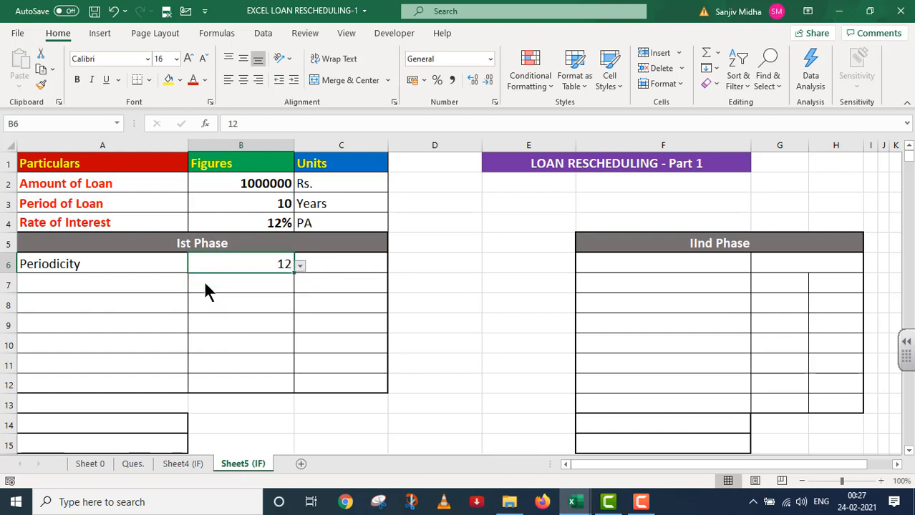
Look up the payment mode for the periodicity in cell C6 with =VLOOKUP(B6,L1:M6,2,FALSE)
{"action": "left_click", "coordinate": [317, 265]}
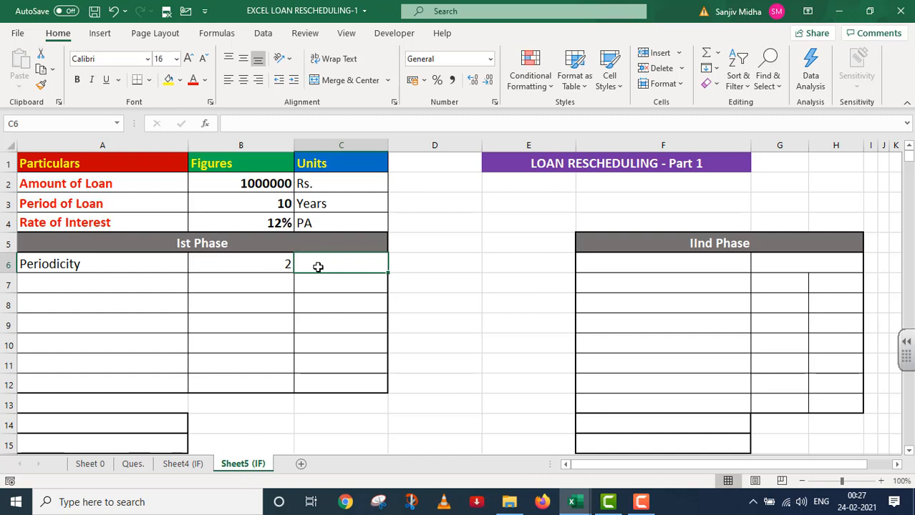
{"action": "type", "text": "="}
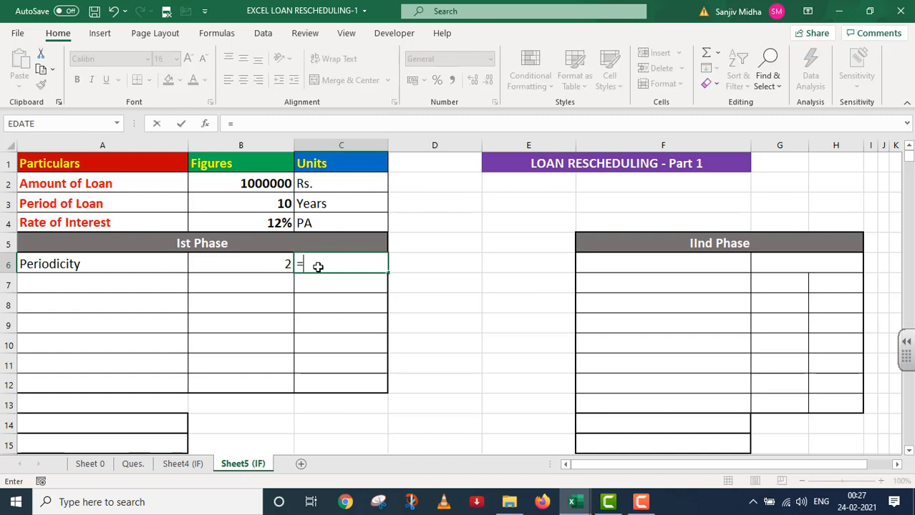
{"action": "type", "text": "VLOOKU"}
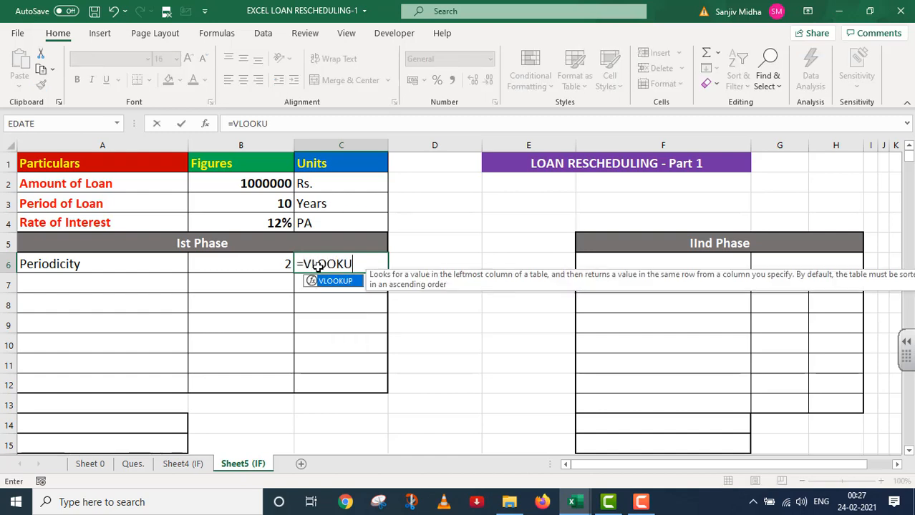
{"action": "type", "text": "P("}
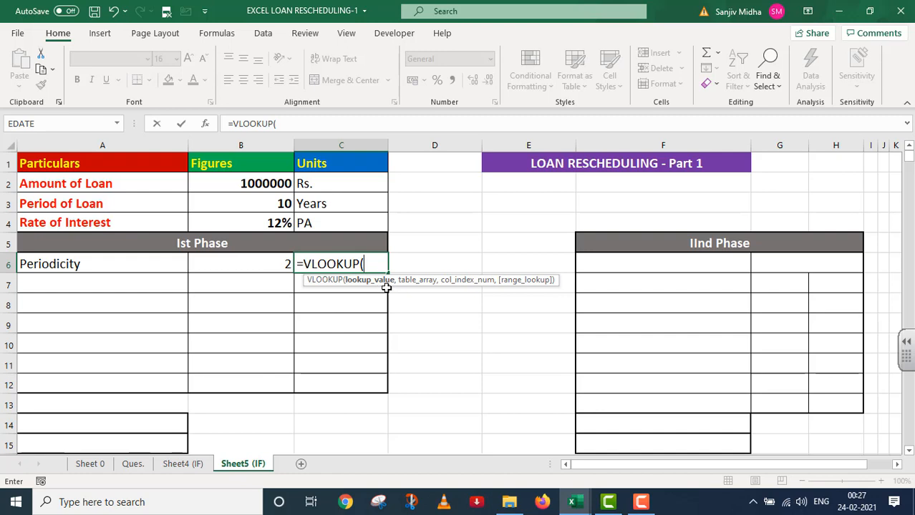
{"action": "left_click", "coordinate": [282, 263]}
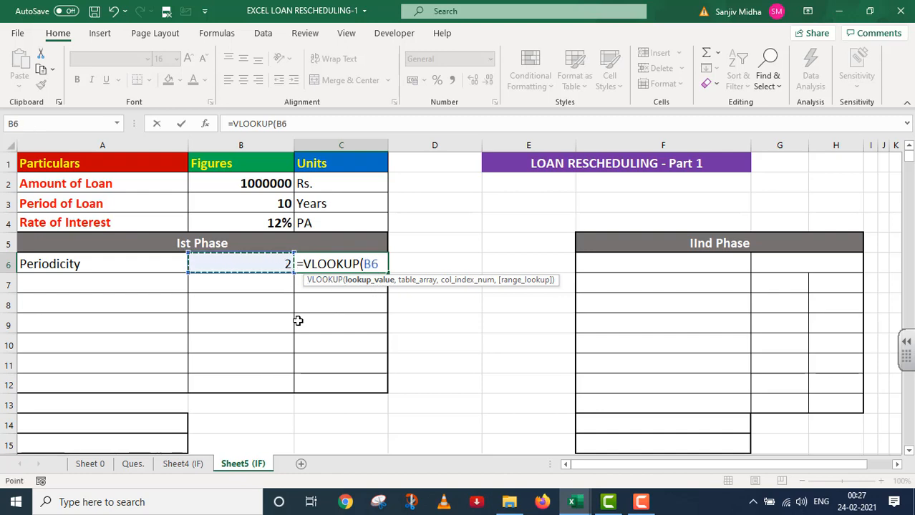
{"action": "type", "text": ","}
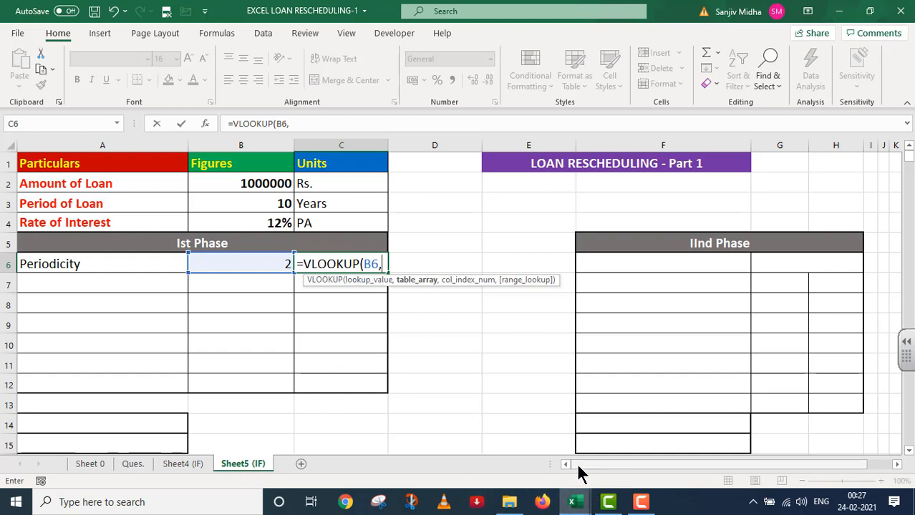
{"action": "left_click_drag", "start_coordinate": [576, 463], "coordinate": [648, 458]}
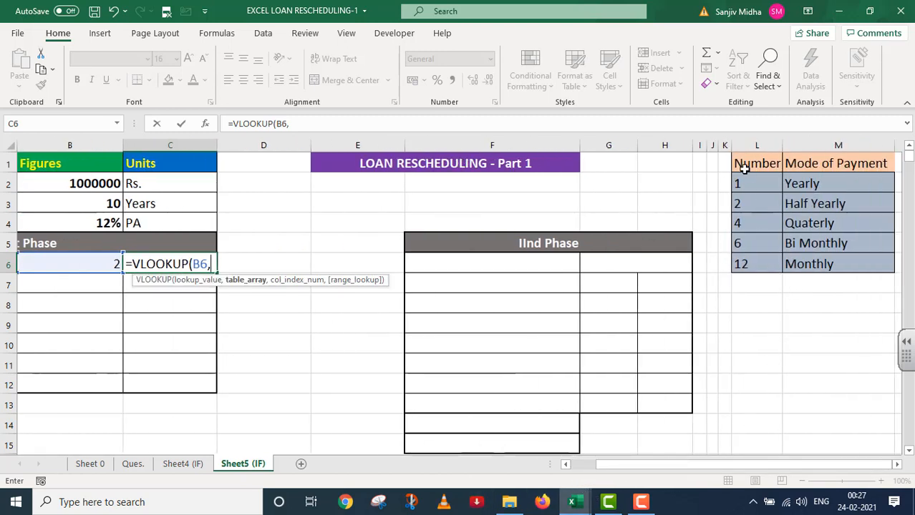
{"action": "left_click_drag", "start_coordinate": [741, 164], "coordinate": [795, 245]}
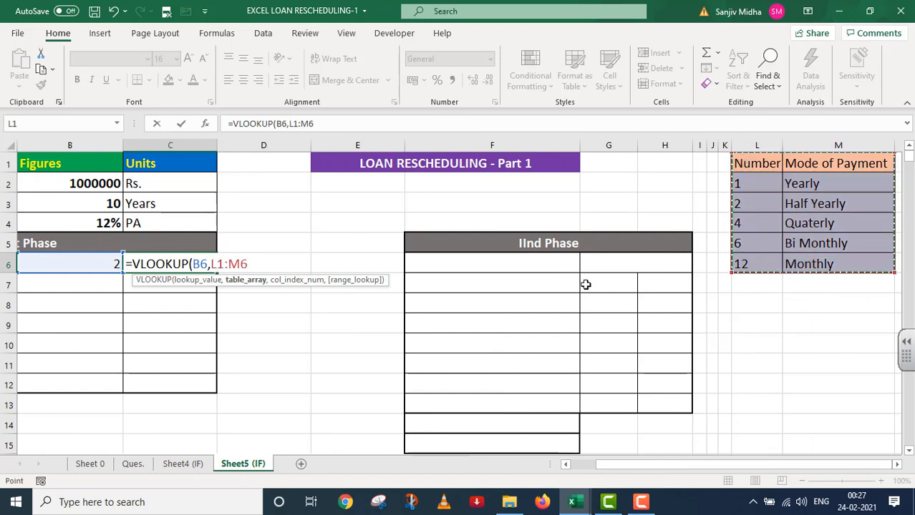
{"action": "type", "text": ","}
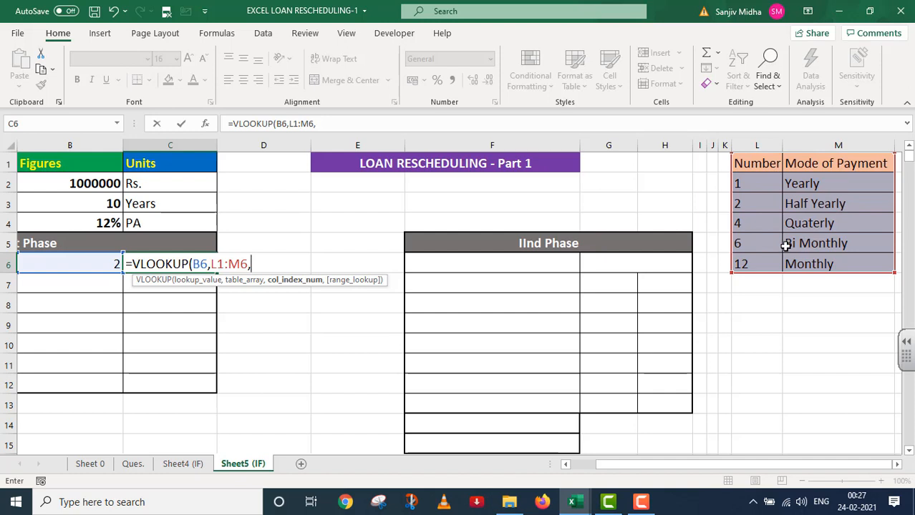
{"action": "type", "text": "2,"}
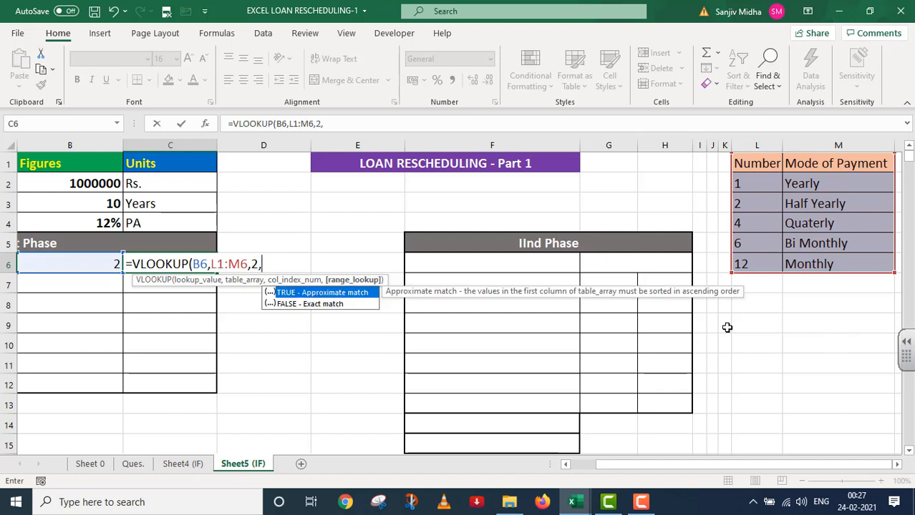
{"action": "double_click", "coordinate": [321, 303]}
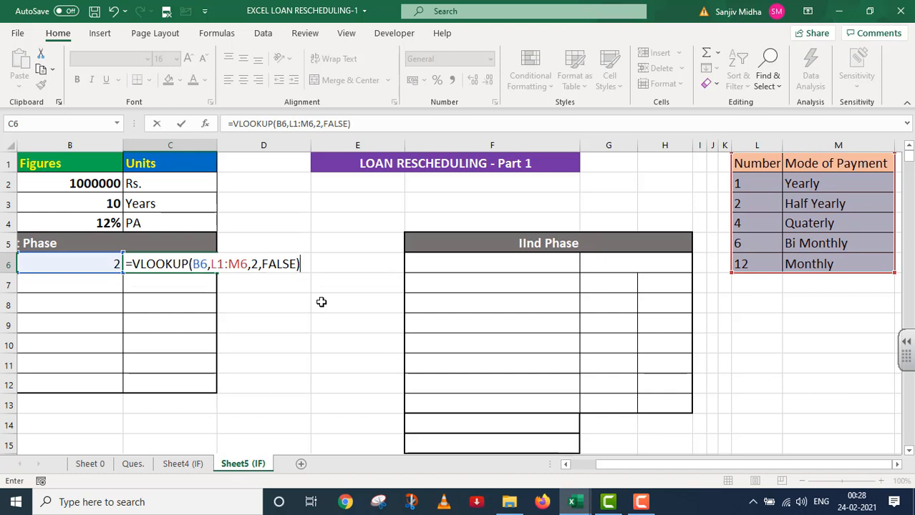
{"action": "key", "text": "Return"}
Try the periodicity values 1, 6 and 4 in B6 to test the lookup, and leave the cell set to 1
{"action": "left_click_drag", "start_coordinate": [601, 466], "coordinate": [577, 467]}
{"action": "left_click", "coordinate": [265, 264]}
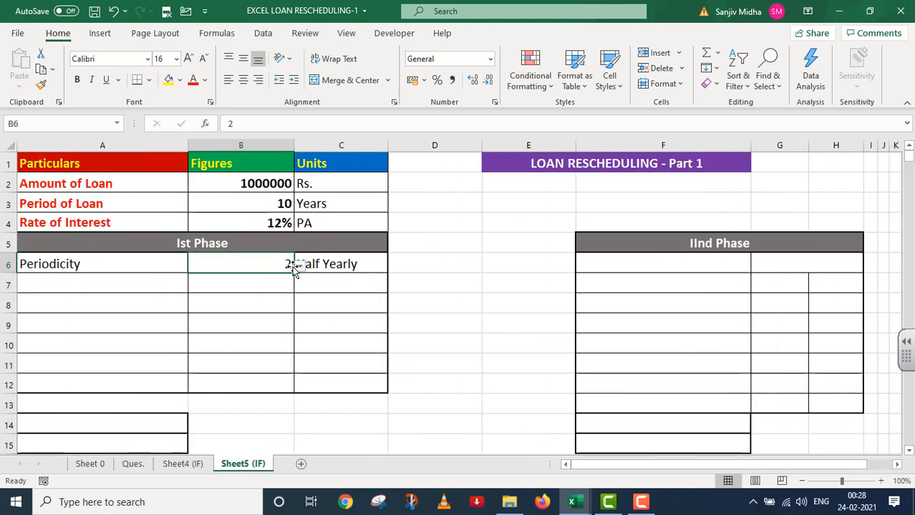
{"action": "left_click", "coordinate": [300, 265]}
{"action": "left_click", "coordinate": [238, 289]}
{"action": "left_click", "coordinate": [300, 266]}
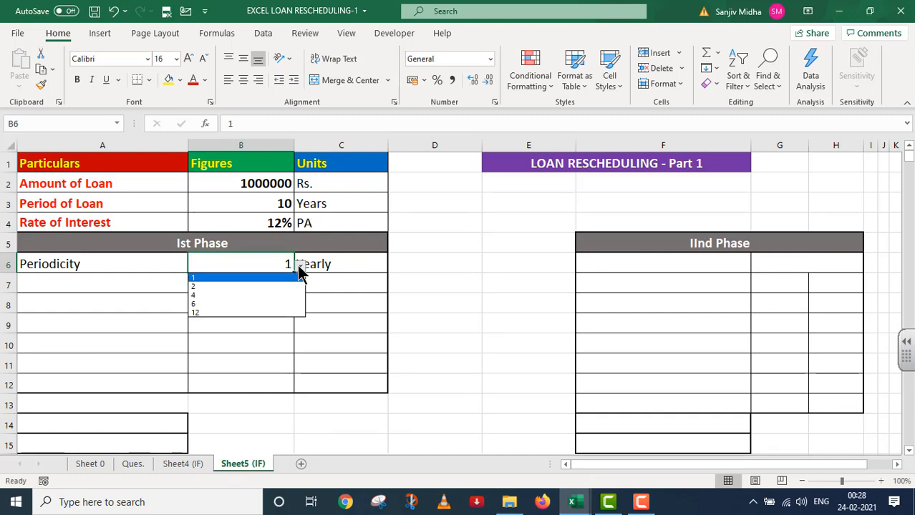
{"action": "left_click", "coordinate": [230, 305]}
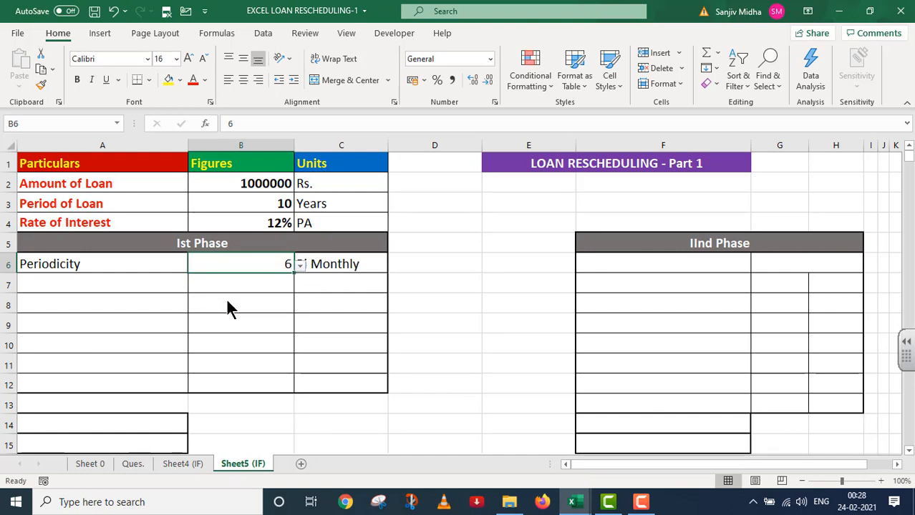
{"action": "left_click", "coordinate": [301, 272]}
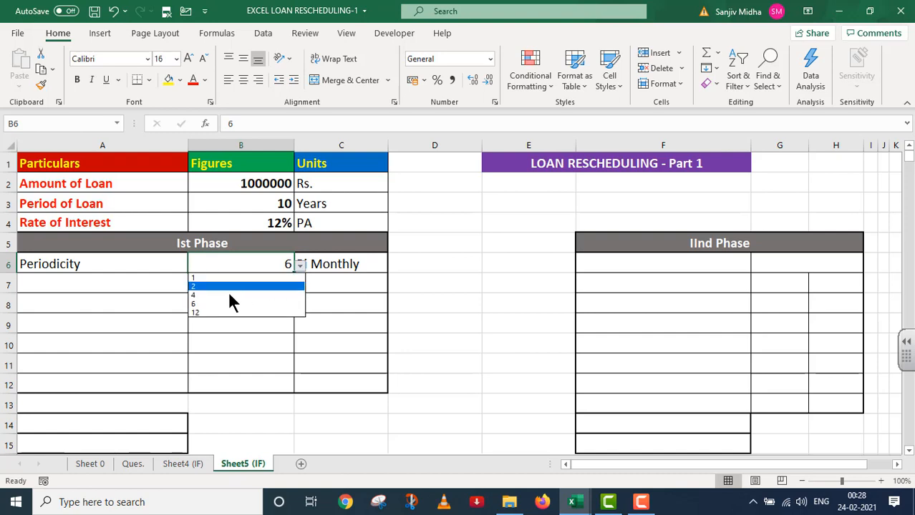
{"action": "left_click", "coordinate": [213, 304]}
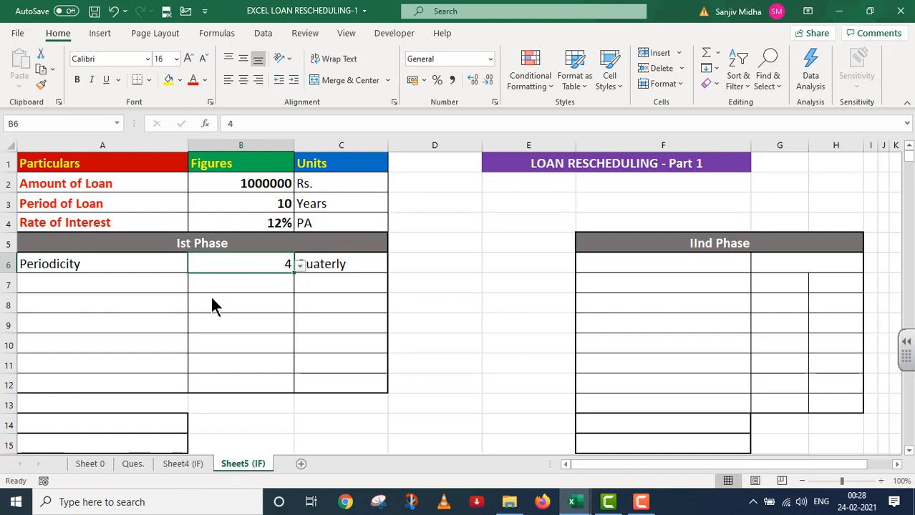
{"action": "left_click", "coordinate": [301, 272]}
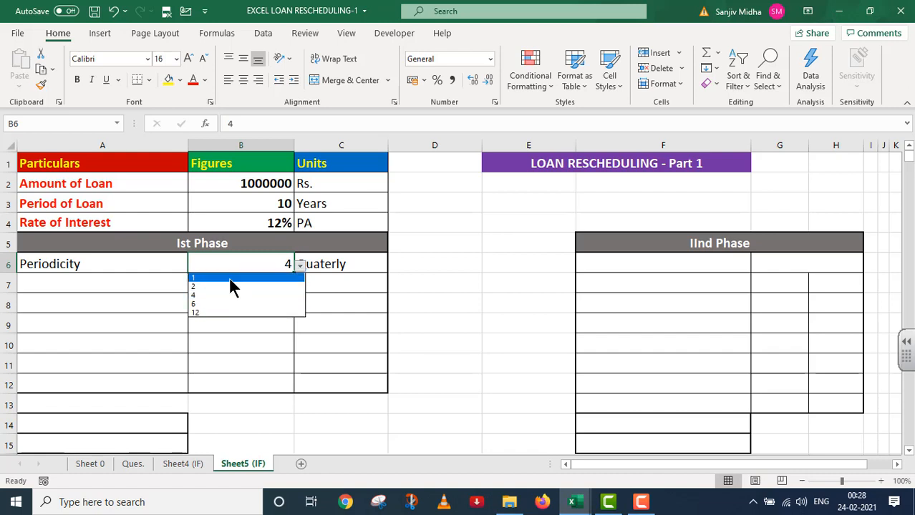
{"action": "left_click", "coordinate": [229, 276]}
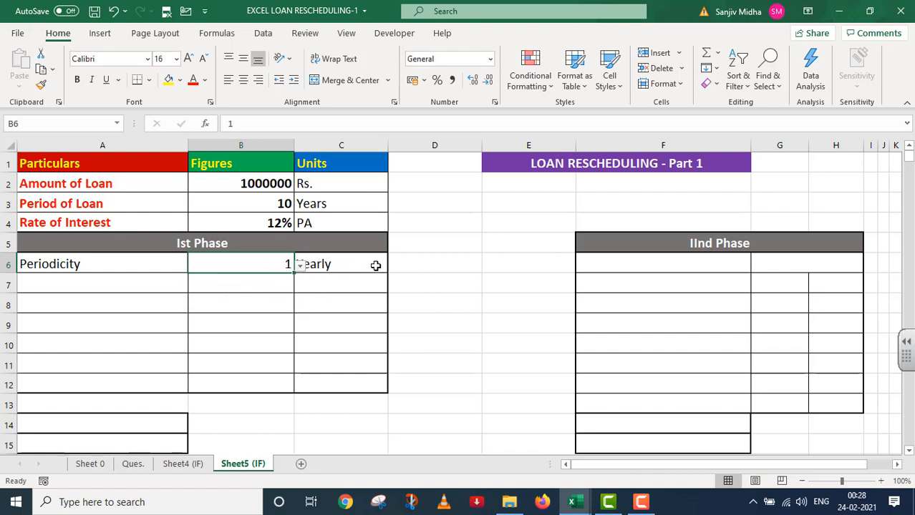
Fill in row 7 of the Ist Phase with the label Period, the figure 3 and the unit Years
{"action": "left_click", "coordinate": [104, 283]}
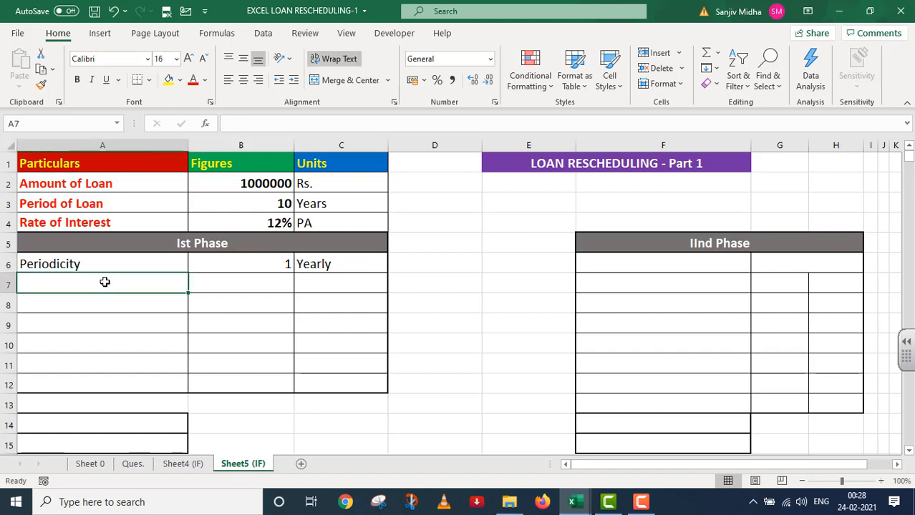
{"action": "type", "text": "P"}
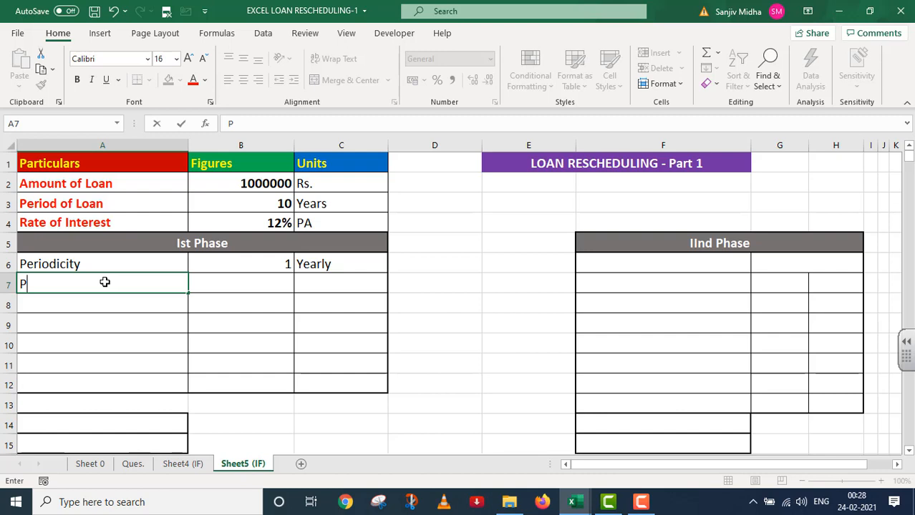
{"action": "type", "text": "eriod"}
{"action": "key", "text": "Tab"}
{"action": "type", "text": "3"}
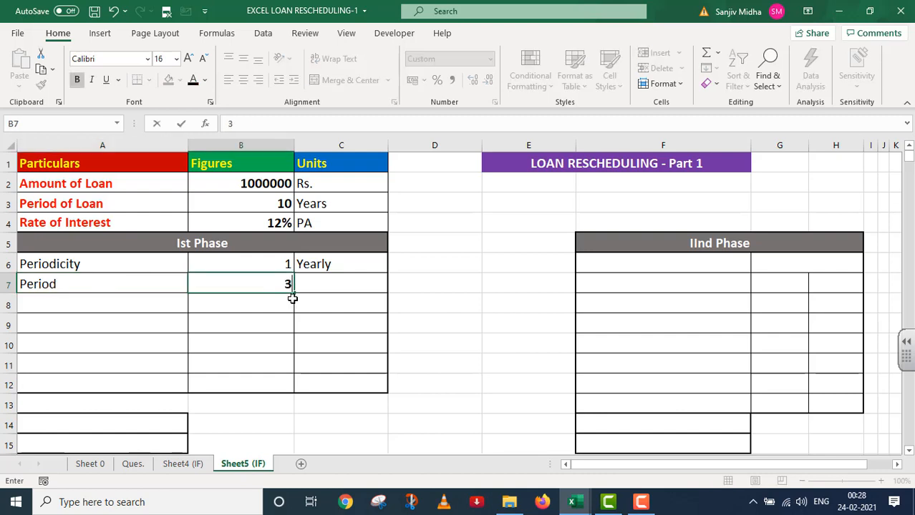
{"action": "left_click", "coordinate": [305, 283]}
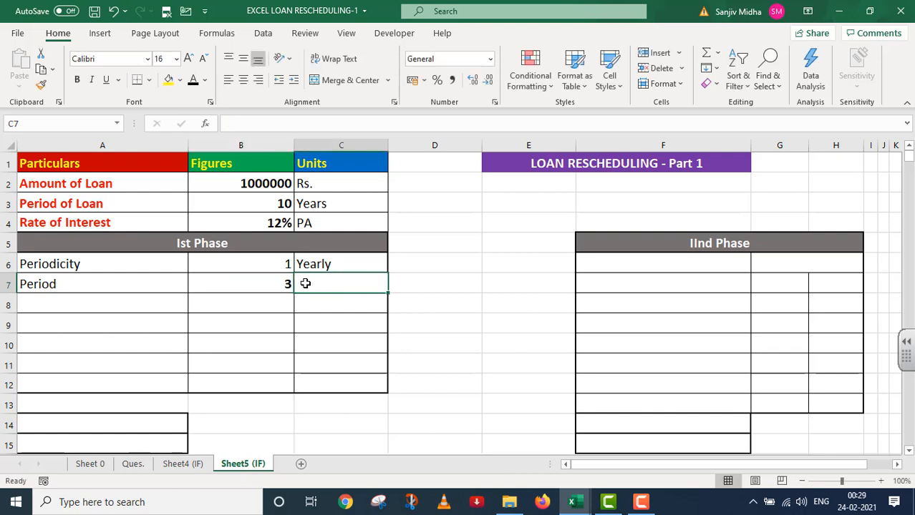
{"action": "type", "text": "Years"}
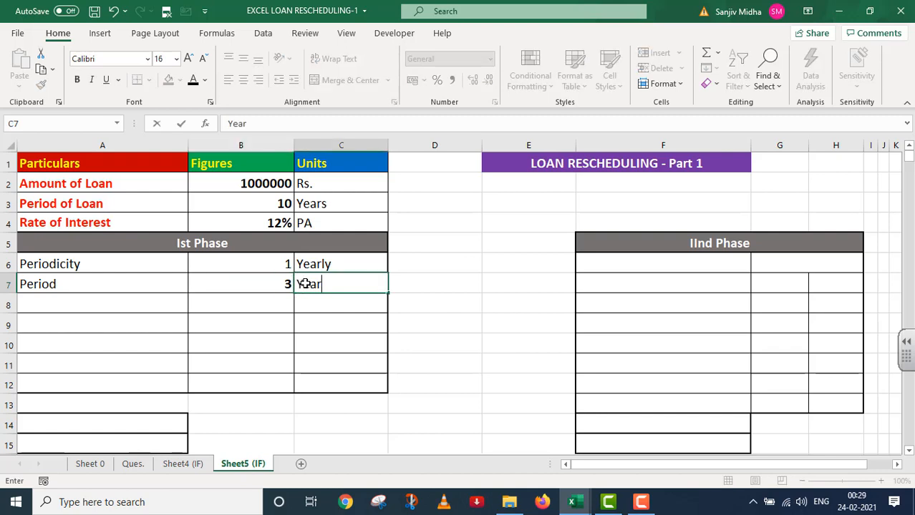
Fill the payment mode cell C6 with the standard light green colour
{"action": "left_click", "coordinate": [309, 263]}
{"action": "left_click", "coordinate": [180, 80]}
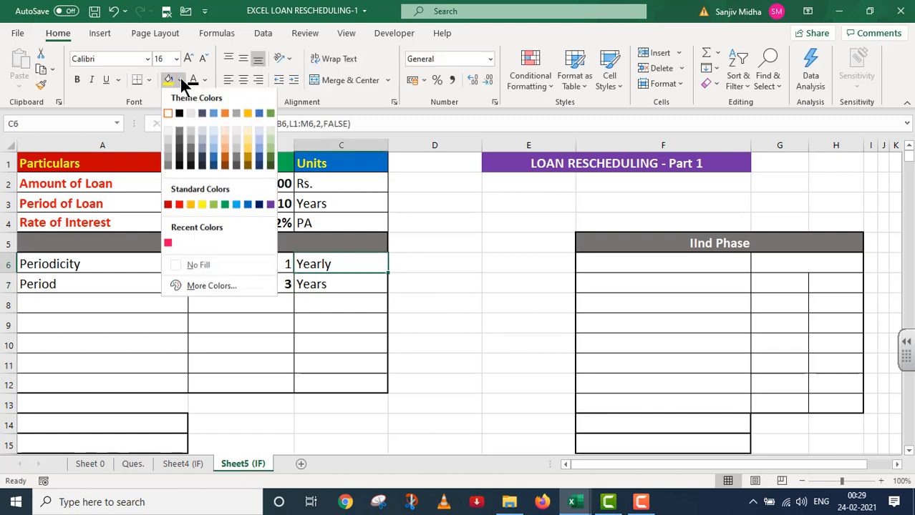
{"action": "left_click", "coordinate": [213, 205]}
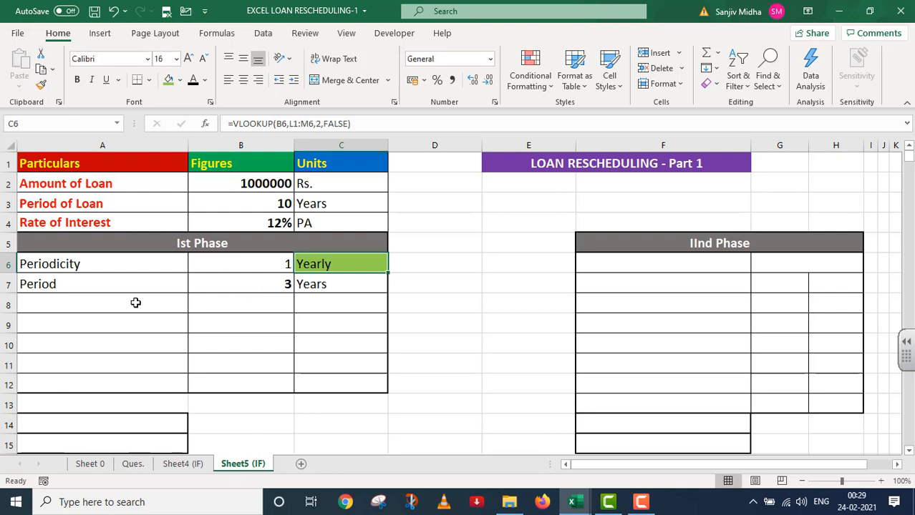
Label cell A8 in the Ist Phase block as 1st Phase-Effective ROI
{"action": "left_click", "coordinate": [100, 305]}
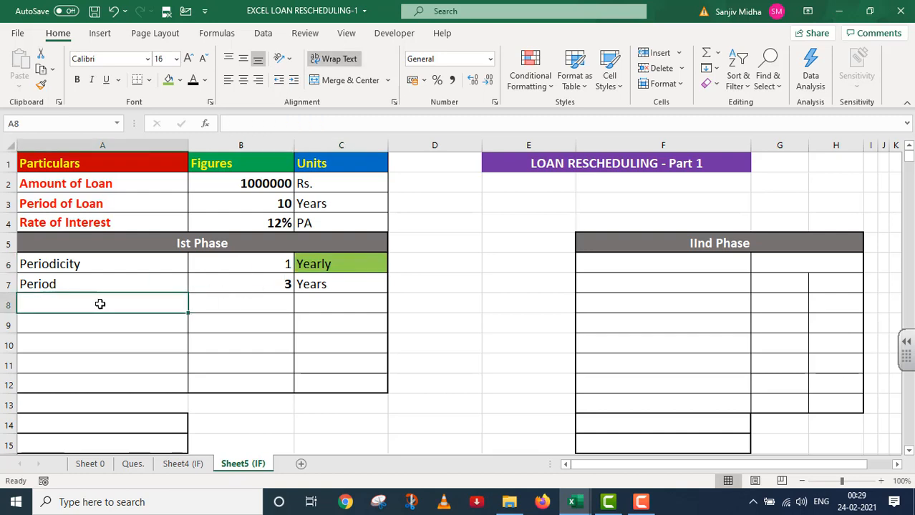
{"action": "type", "text": "1s"}
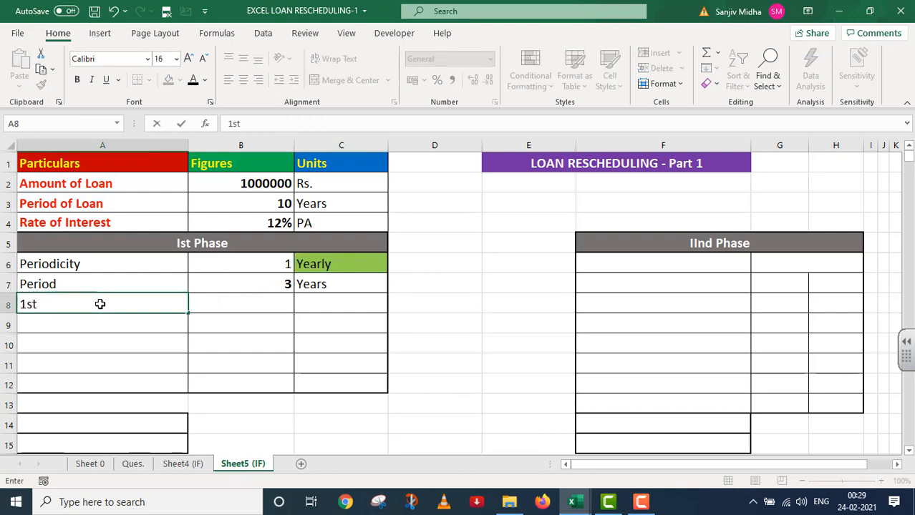
{"action": "type", "text": "t Phase"}
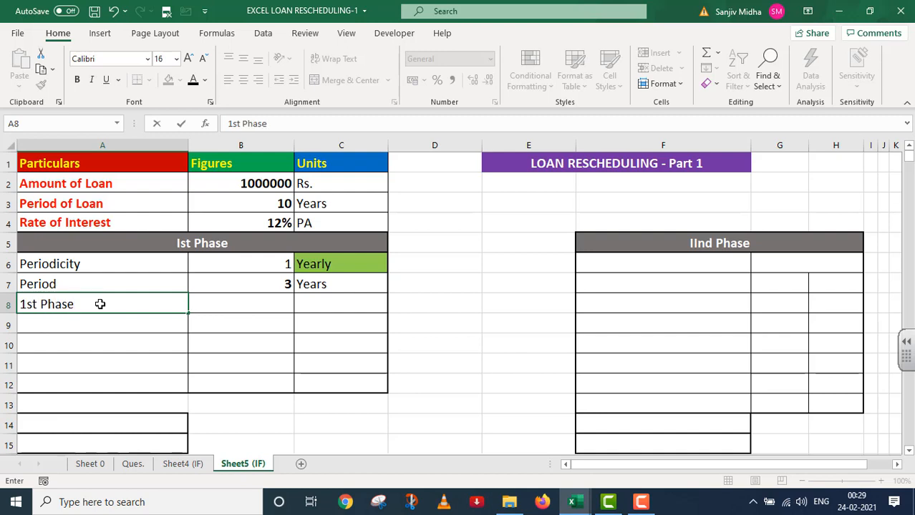
{"action": "type", "text": "-Effective R)"}
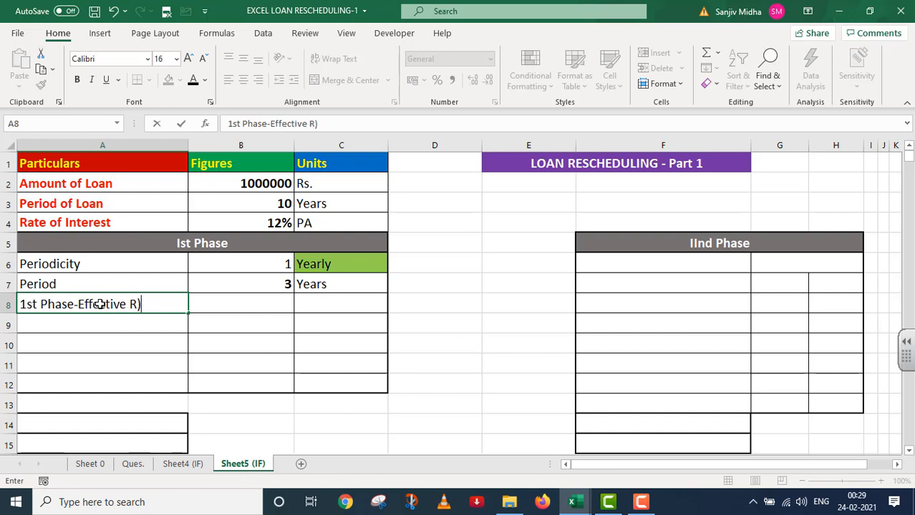
{"action": "key", "text": "BackSpace"}
{"action": "type", "text": "OI"}
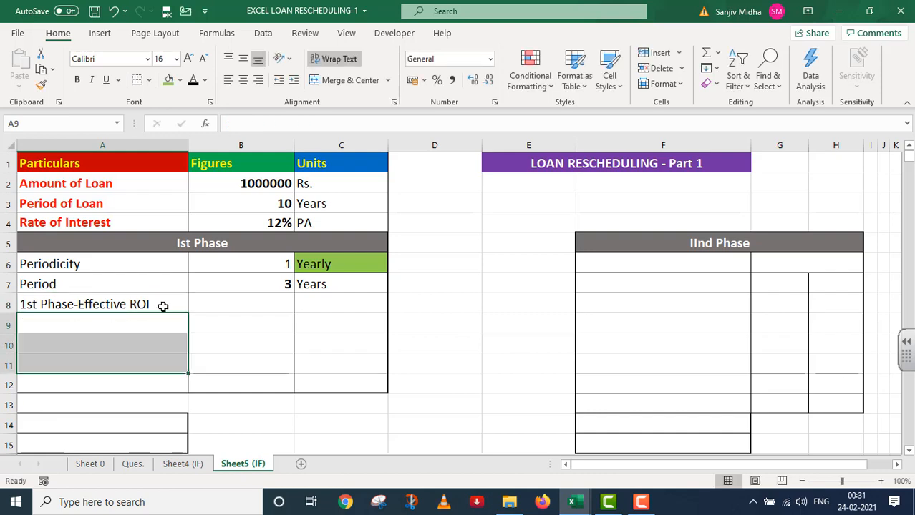
Calculate the 1st Phase-Effective ROI in B8 with the formula =B4/B6 and enter % as its unit in C8
{"action": "double_click", "coordinate": [242, 304]}
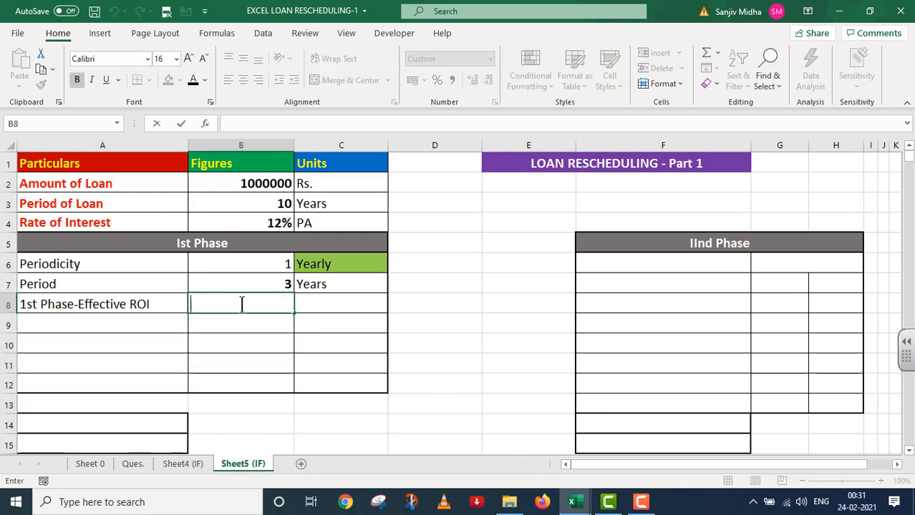
{"action": "type", "text": "="}
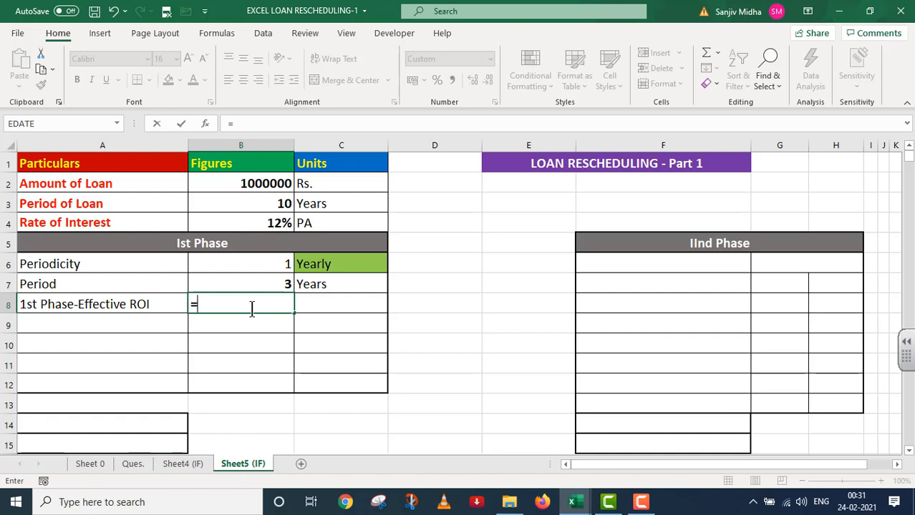
{"action": "type", "text": "B"}
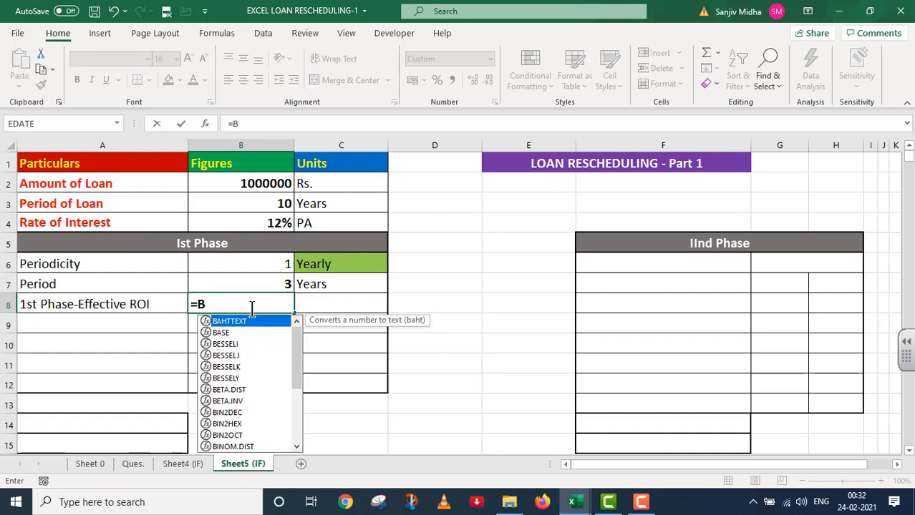
{"action": "type", "text": "4"}
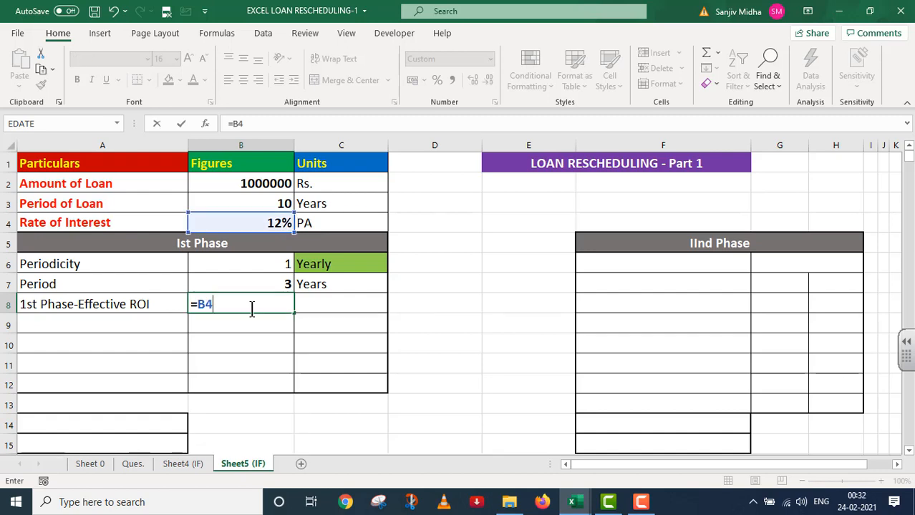
{"action": "type", "text": "/"}
{"action": "left_click", "coordinate": [277, 265]}
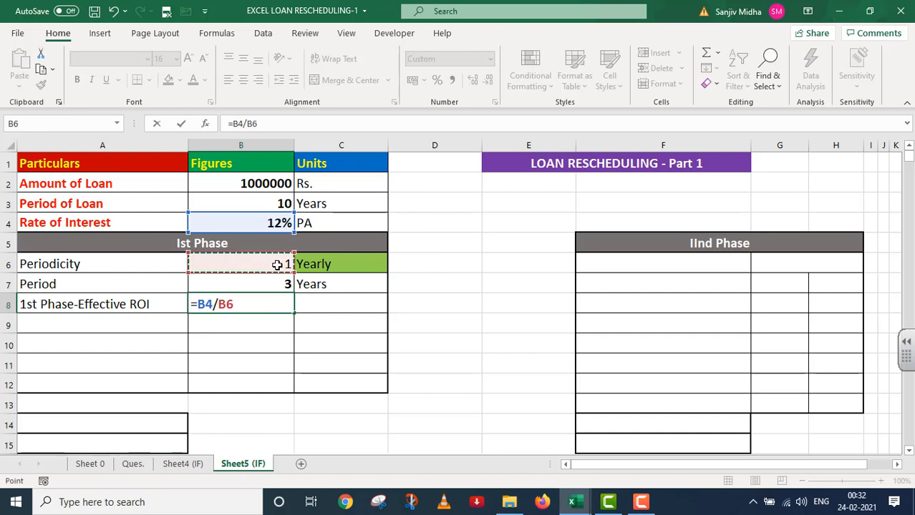
{"action": "key", "text": "Return"}
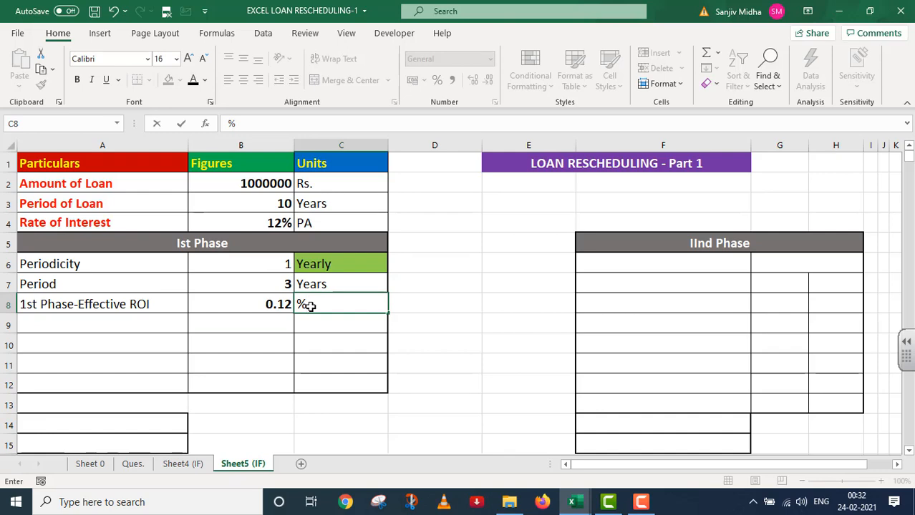
Label cell A9 in the Ist Phase block as 1st Phase-No. of Installments
{"action": "left_click", "coordinate": [35, 324]}
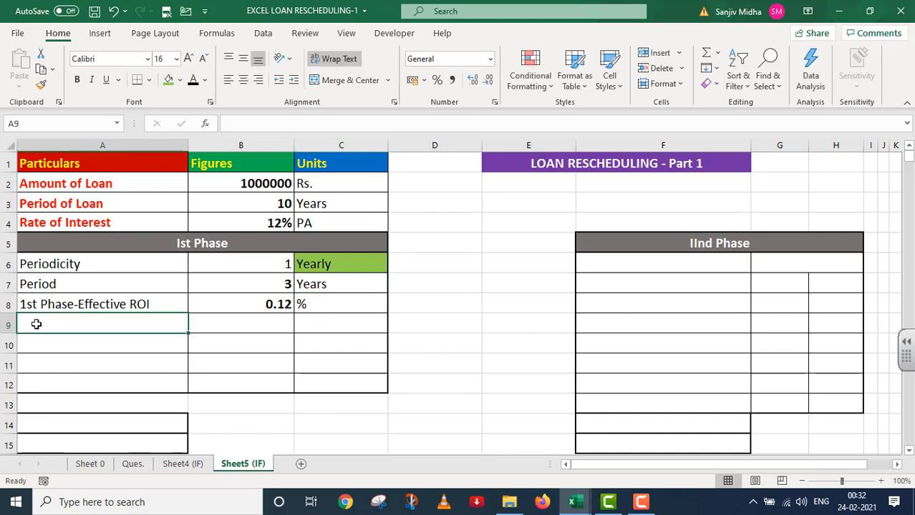
{"action": "type", "text": "1st"}
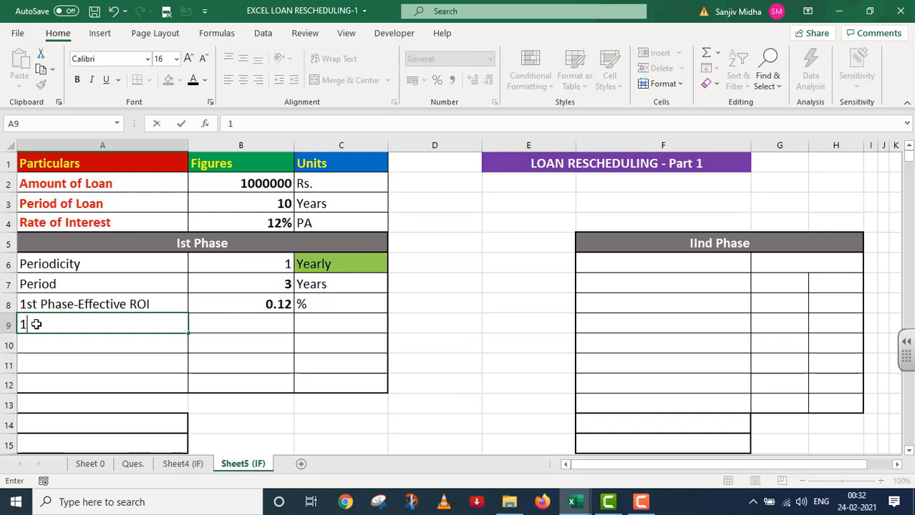
{"action": "left_click", "coordinate": [77, 324]}
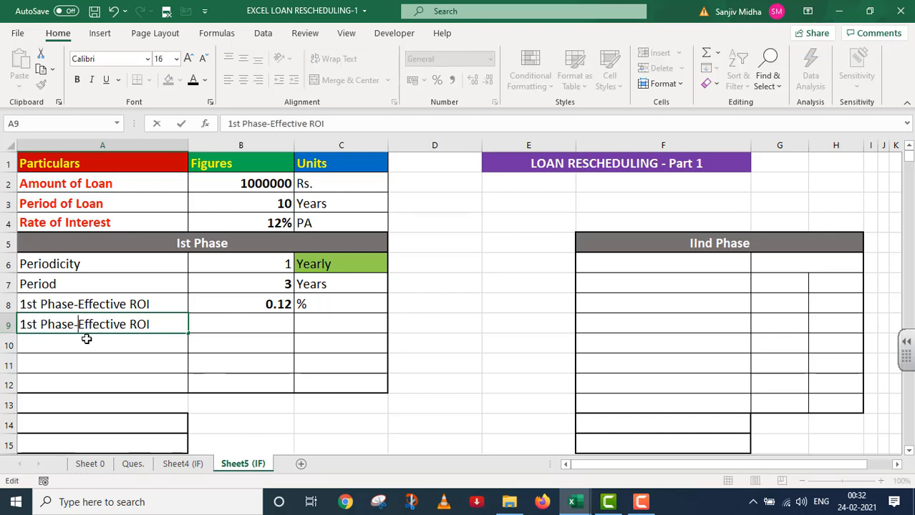
{"action": "key", "text": "Delete"}
{"action": "key", "text": "Delete"}
{"action": "key", "text": "Delete"}
{"action": "key", "text": "Delete"}
{"action": "key", "text": "Delete"}
{"action": "key", "text": "Delete"}
{"action": "key", "text": "Delete"}
{"action": "key", "text": "Delete"}
{"action": "key", "text": "Delete"}
{"action": "key", "text": "Delete"}
{"action": "key", "text": "Delete"}
{"action": "key", "text": "Delete"}
{"action": "key", "text": "Delete"}
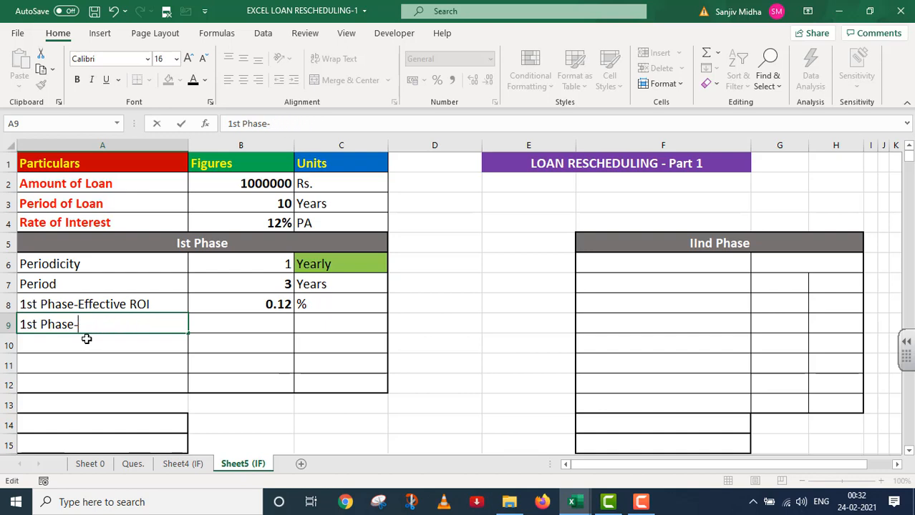
{"action": "type", "text": "No. of Insta"}
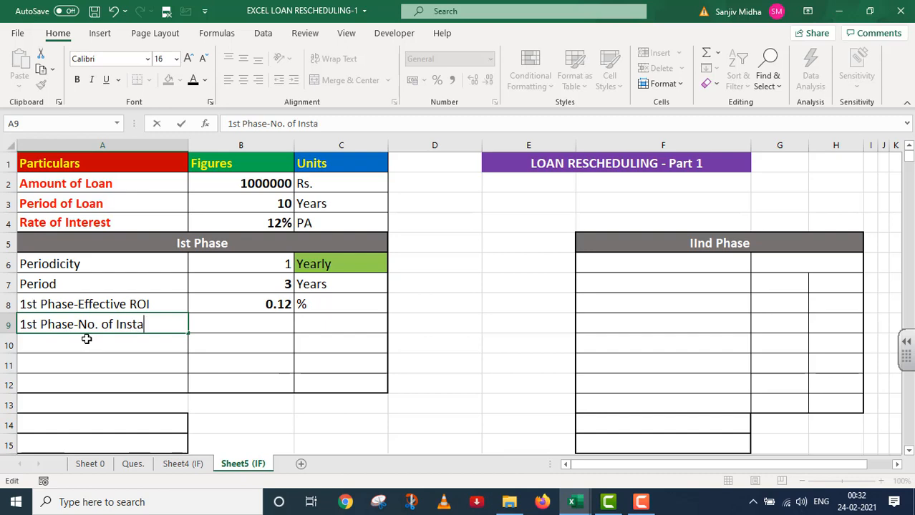
{"action": "type", "text": "llments"}
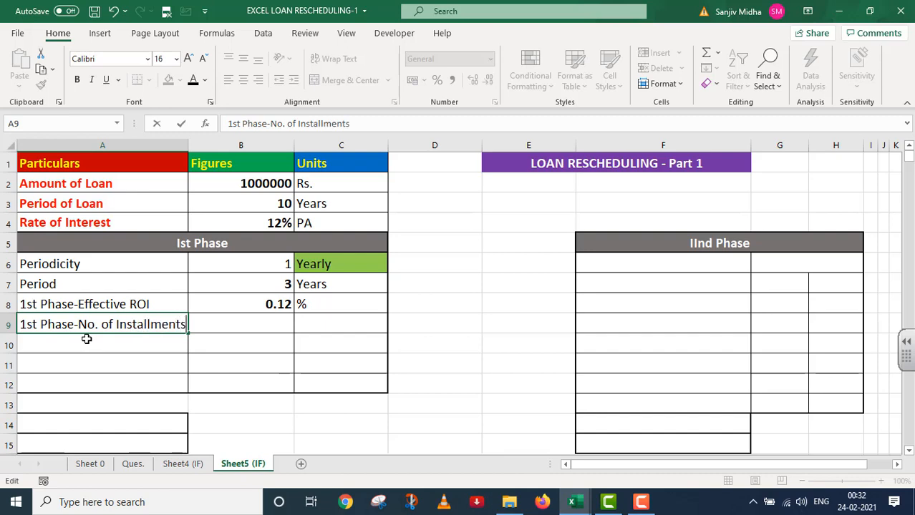
Calculate the number of installments in B9 with the formula =B6*B7 and enter Number as its unit in C9
{"action": "left_click", "coordinate": [239, 323]}
{"action": "type", "text": "="}
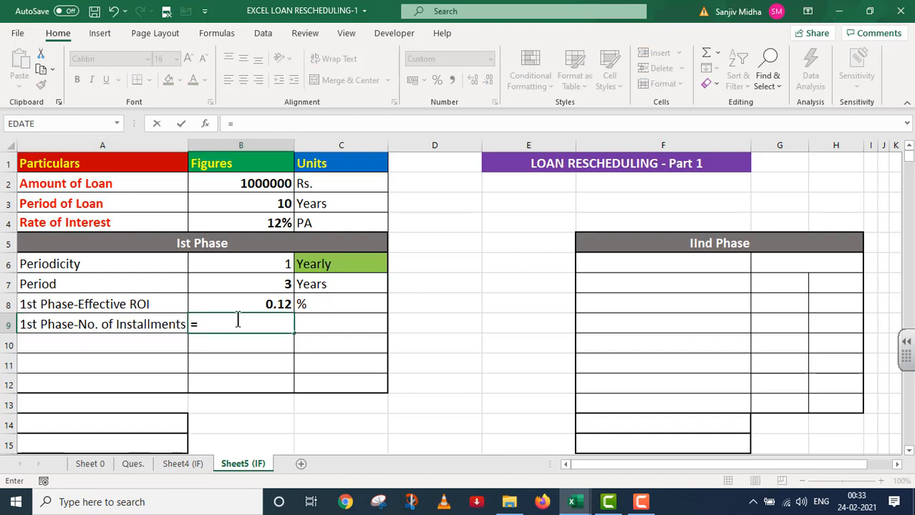
{"action": "left_click", "coordinate": [262, 266]}
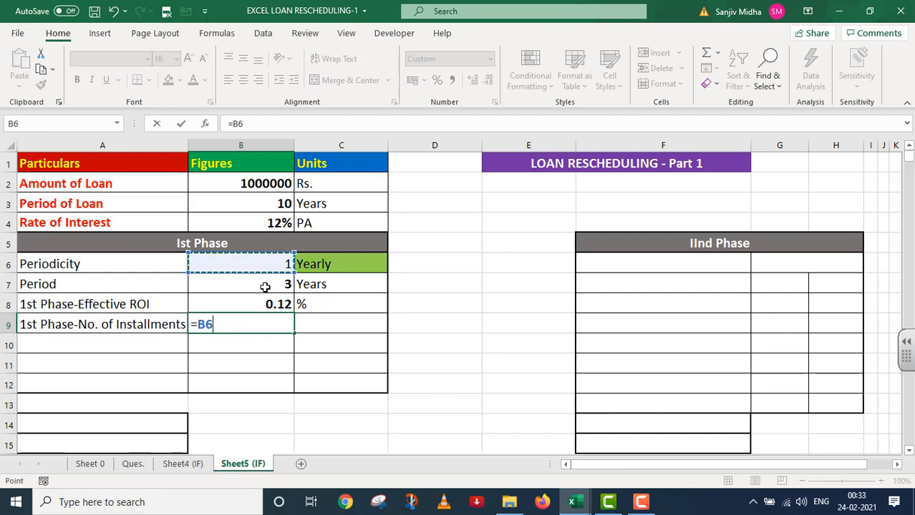
{"action": "type", "text": "*"}
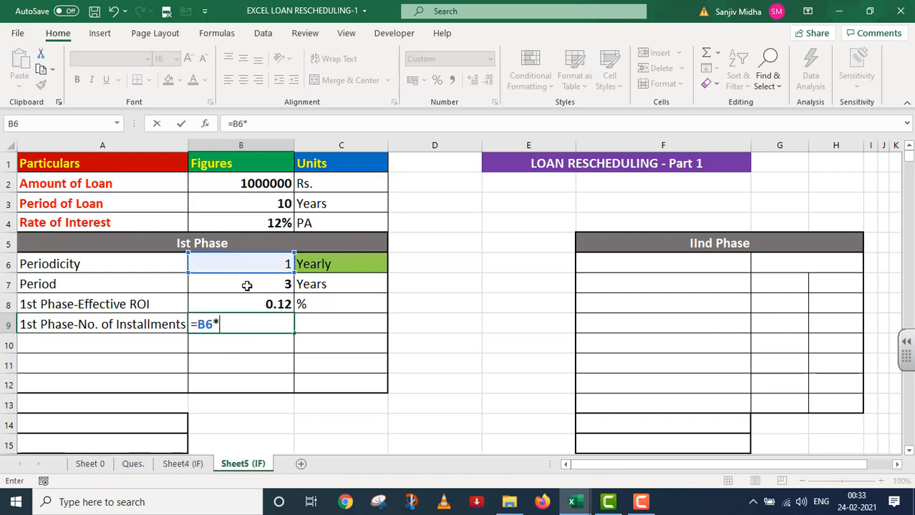
{"action": "left_click", "coordinate": [248, 284]}
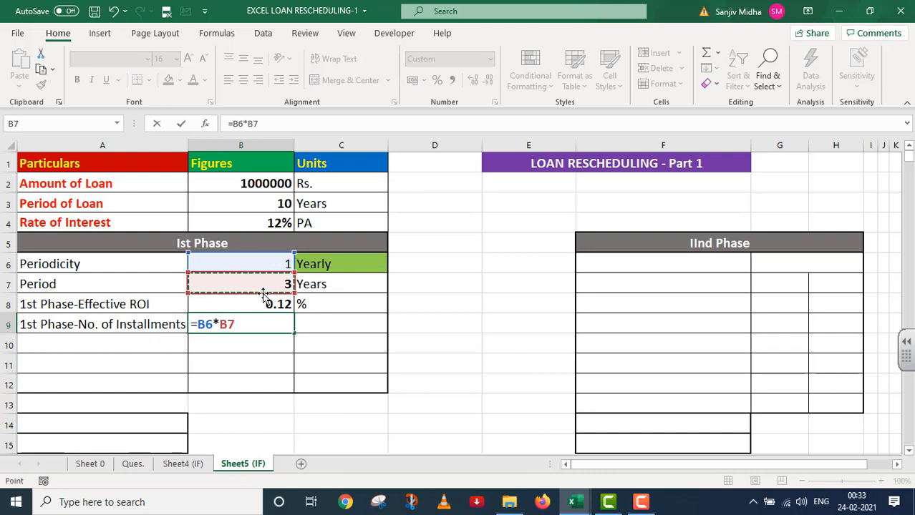
{"action": "key", "text": "Return"}
{"action": "left_click", "coordinate": [321, 324]}
{"action": "type", "text": "Number"}
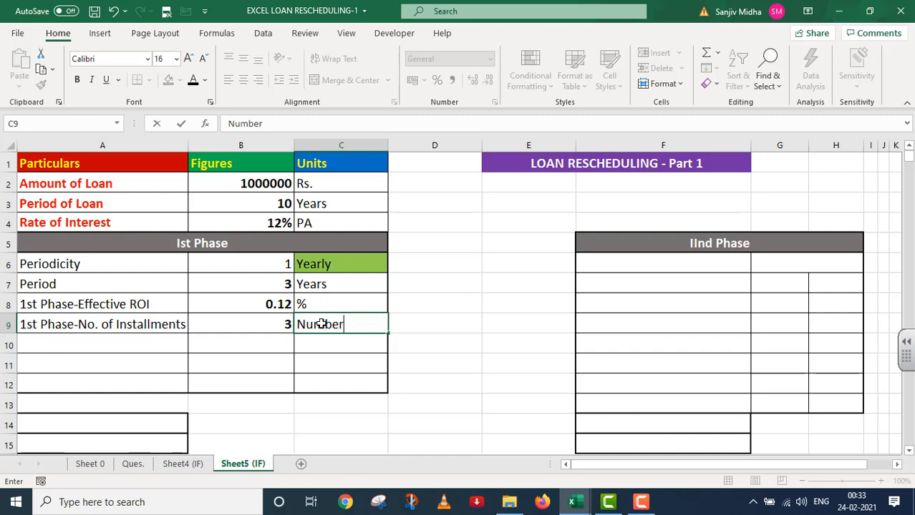
Set the Ist Phase periodicity in B6 to 4 from its list of allowed values
{"action": "left_click", "coordinate": [260, 264]}
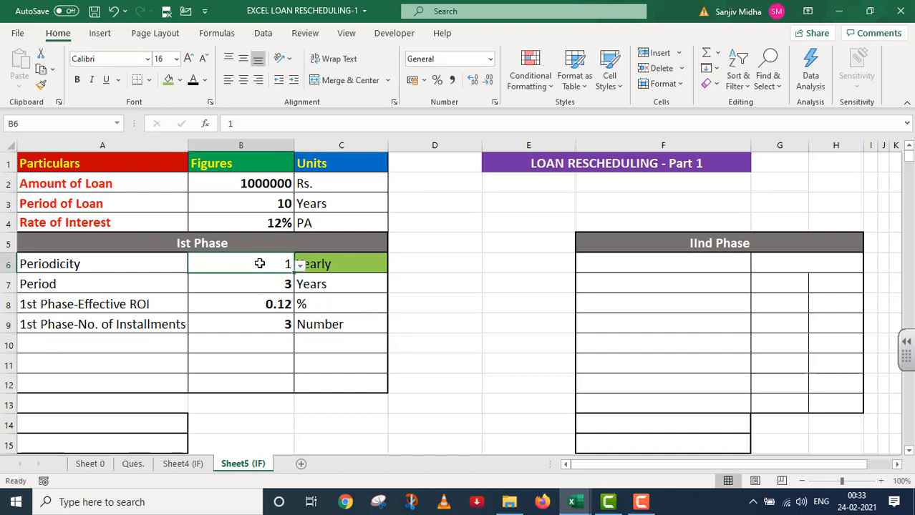
{"action": "left_click", "coordinate": [301, 265]}
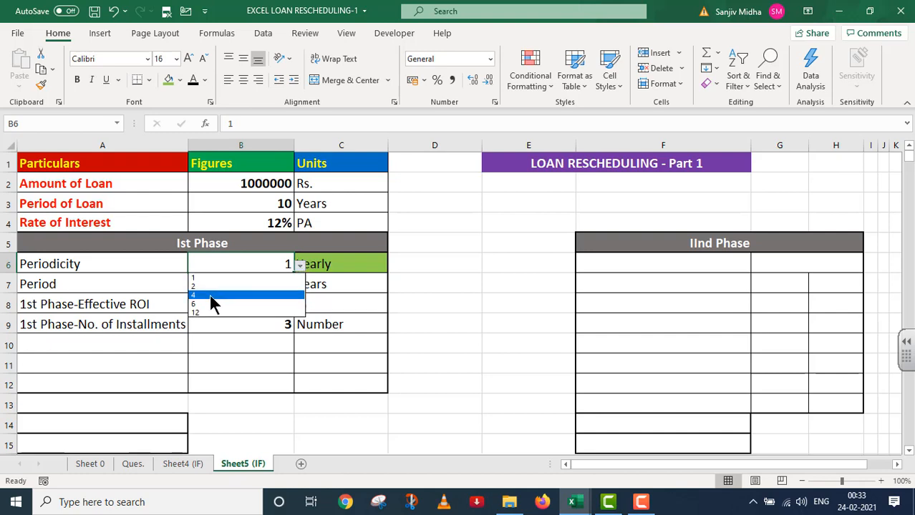
{"action": "left_click", "coordinate": [210, 295]}
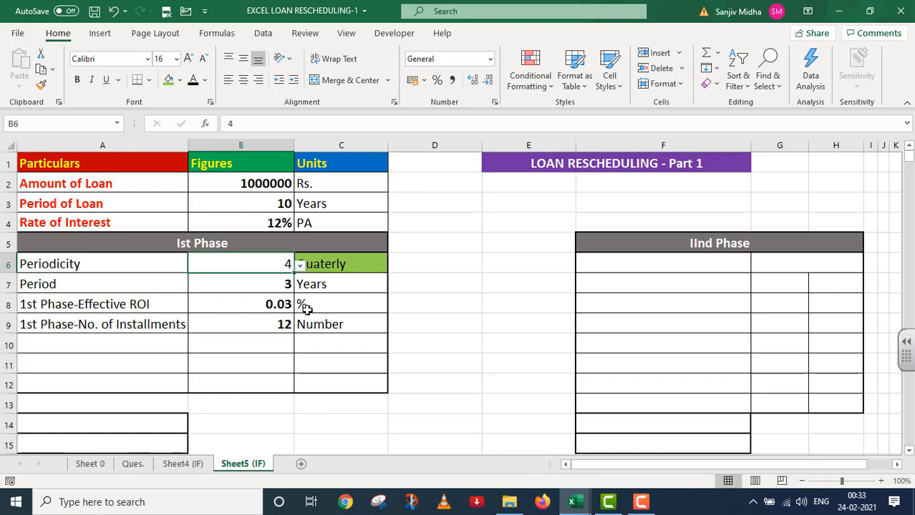
Label cell A10 in the Ist Phase block as "% of amount ot be repaid"
{"action": "left_click", "coordinate": [88, 345]}
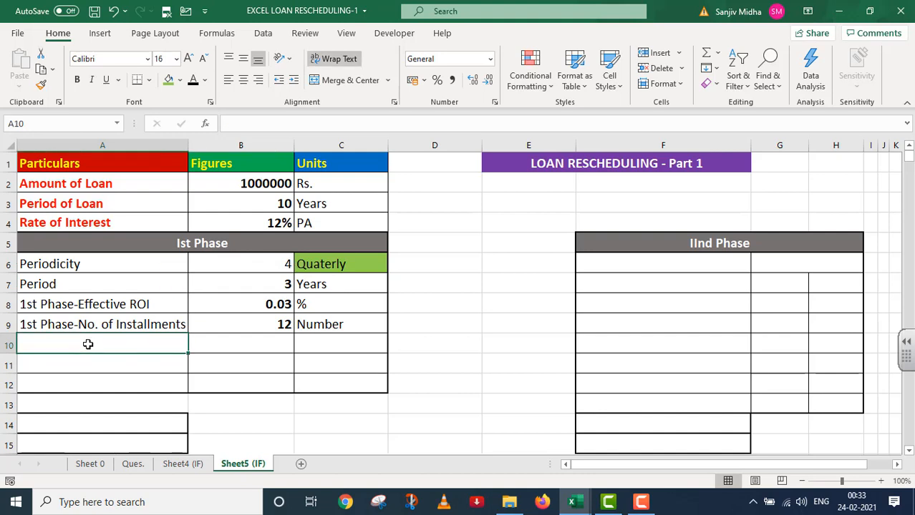
{"action": "type", "text": "% o"}
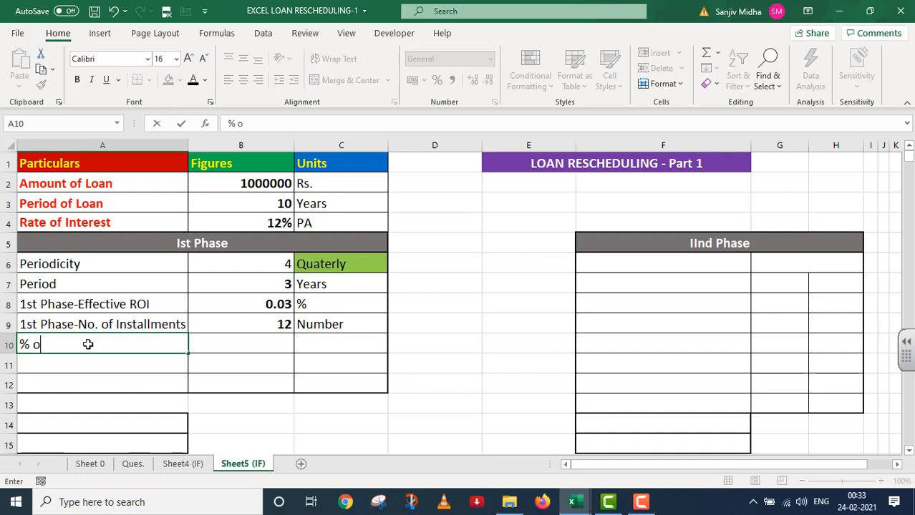
{"action": "type", "text": "f amou"}
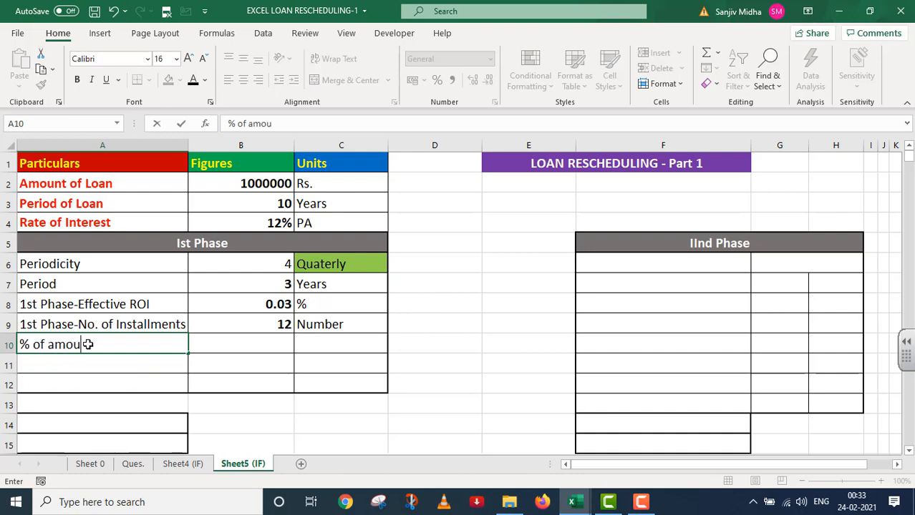
{"action": "type", "text": "nt ot be "}
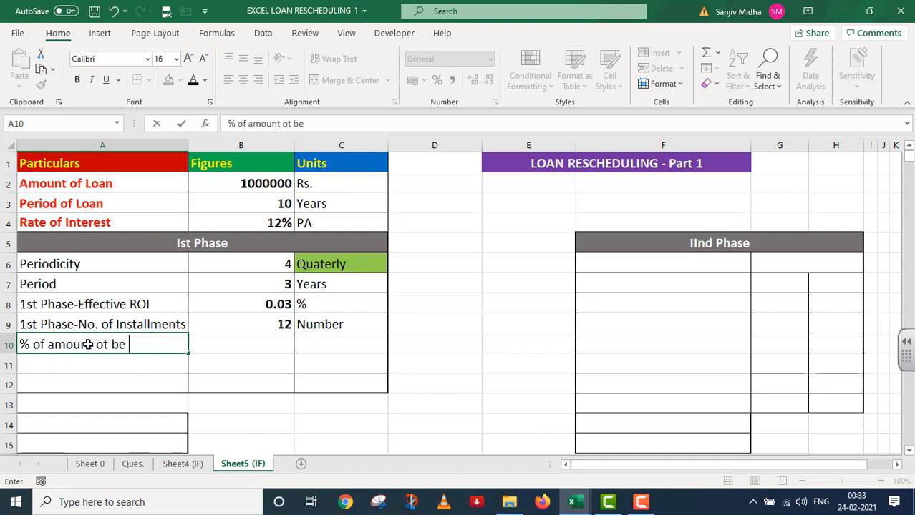
{"action": "type", "text": "repaid"}
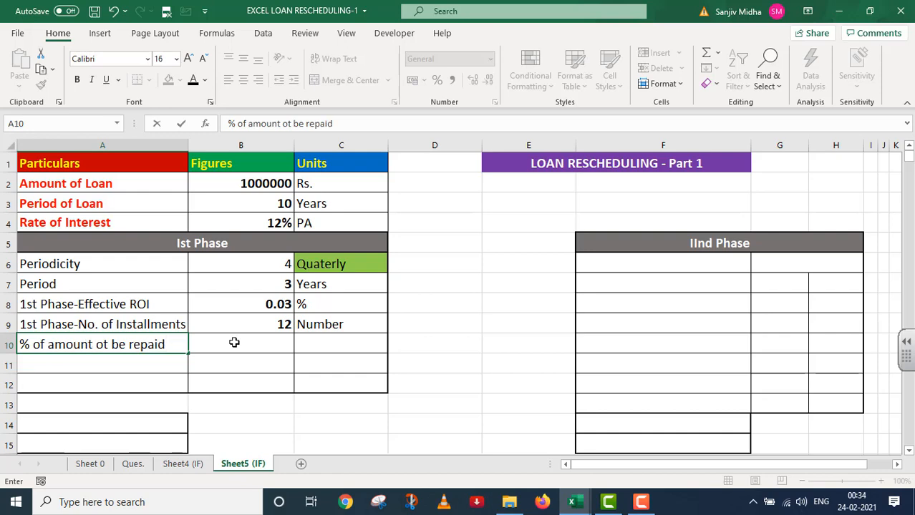
Enter 0.30 in B10 as the share of the loan for the repayment percentage row, with the unit % in C10
{"action": "left_click", "coordinate": [235, 343]}
{"action": "type", "text": "0"}
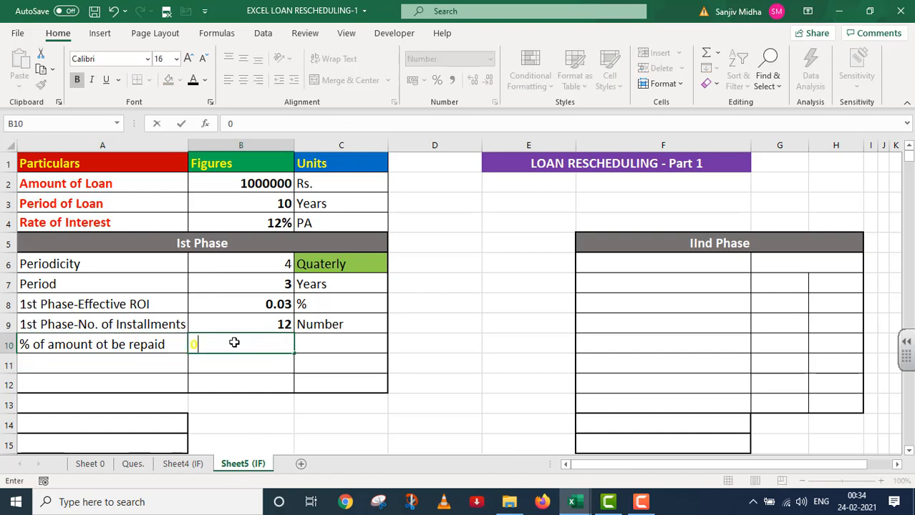
{"action": "type", "text": ".30"}
{"action": "key", "text": "Return"}
{"action": "double_click", "coordinate": [311, 343]}
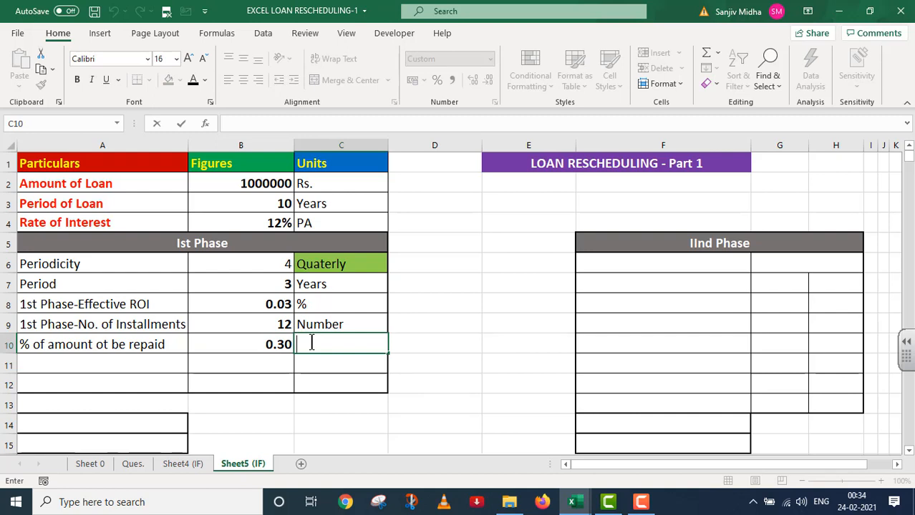
{"action": "type", "text": "%"}
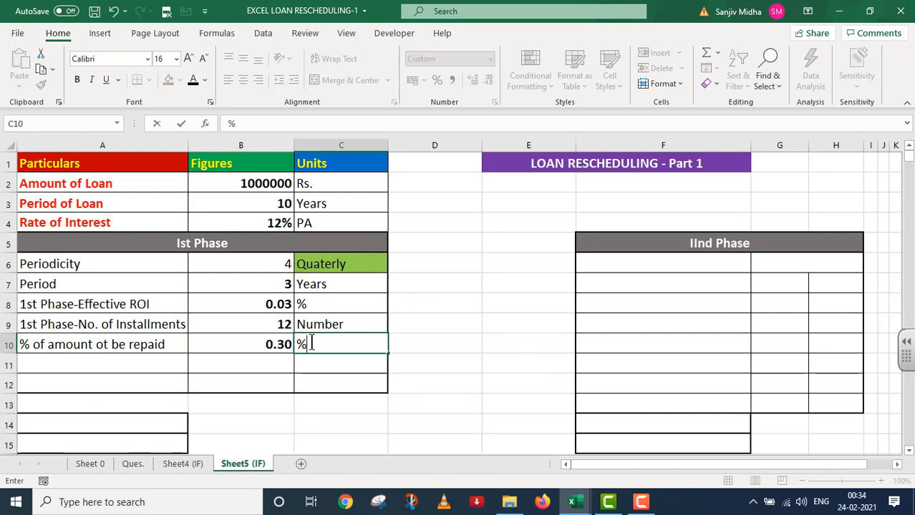
Label cell A11 in the Ist Phase block as Amount to be repaid
{"action": "left_click", "coordinate": [71, 366]}
{"action": "type", "text": "Amoun"}
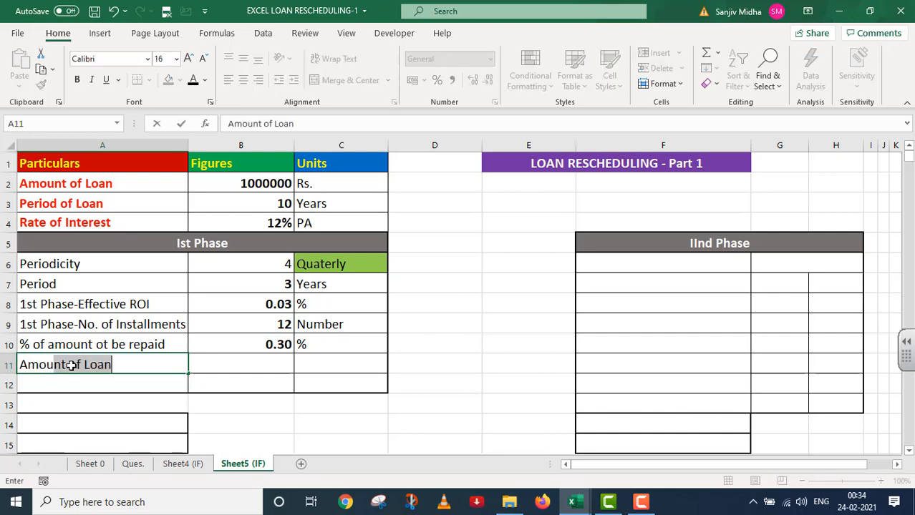
{"action": "type", "text": "t to b "}
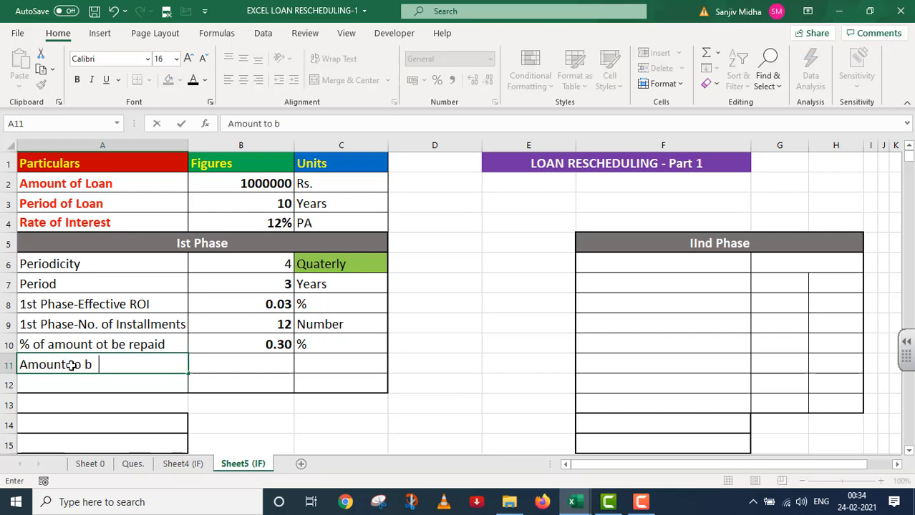
{"action": "type", "text": "e repa"}
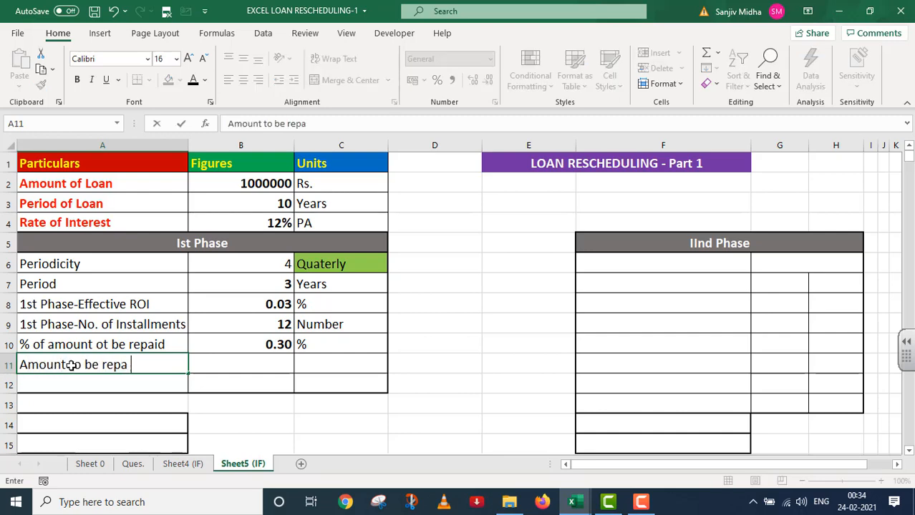
{"action": "type", "text": "id"}
Calculate the Amount to be repaid in B11 with the formula =B2*B10
{"action": "left_click", "coordinate": [263, 366]}
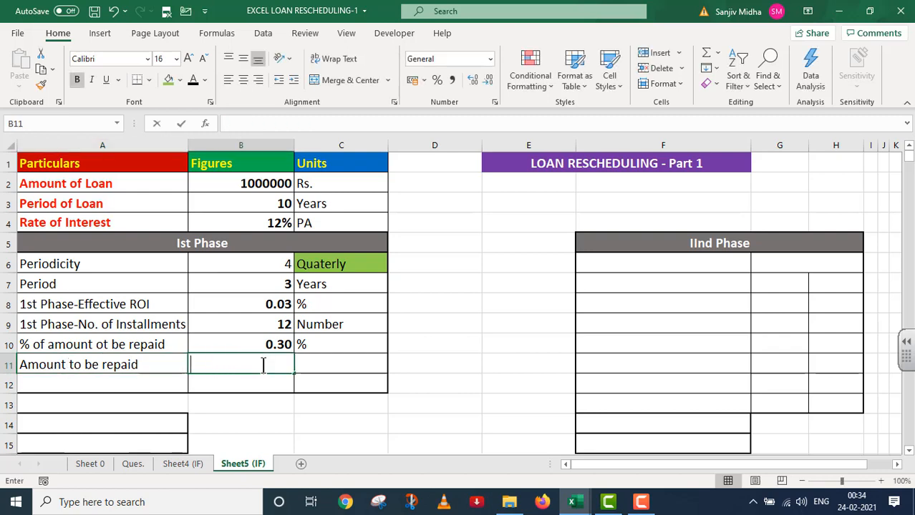
{"action": "type", "text": "="}
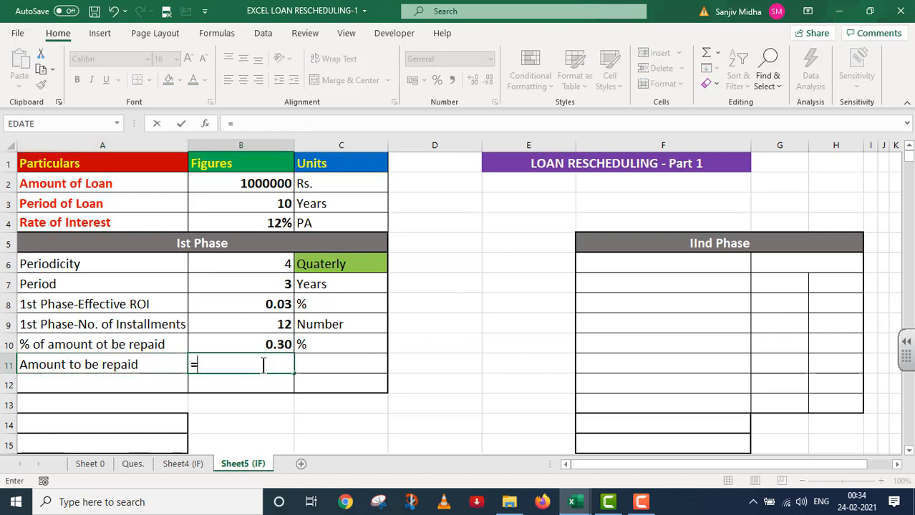
{"action": "left_click", "coordinate": [235, 183]}
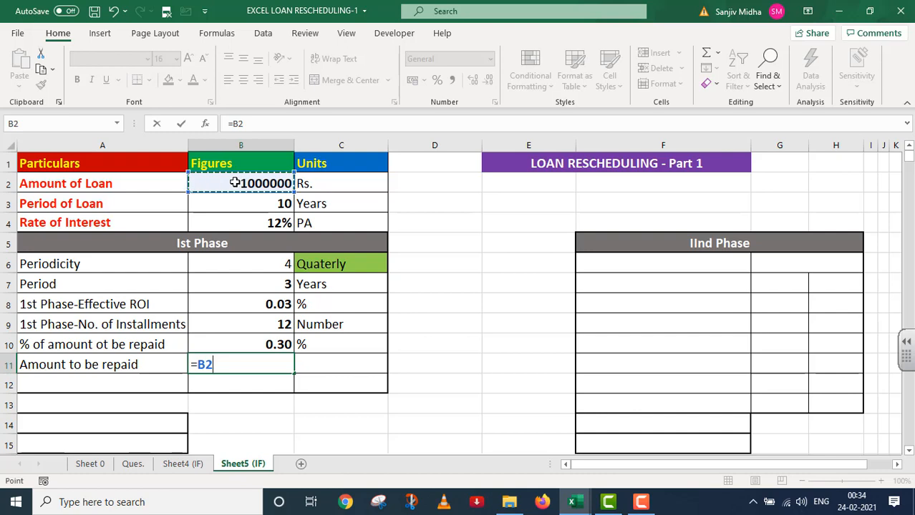
{"action": "type", "text": "*"}
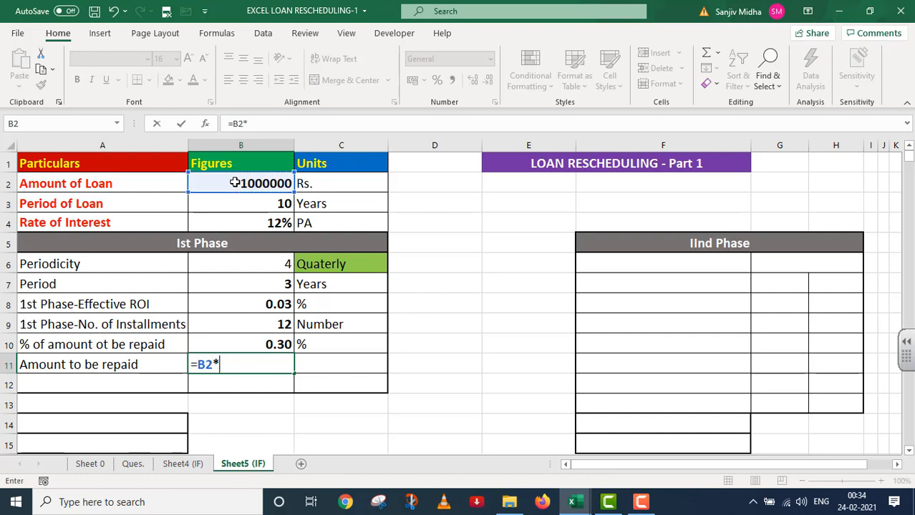
{"action": "left_click", "coordinate": [276, 343]}
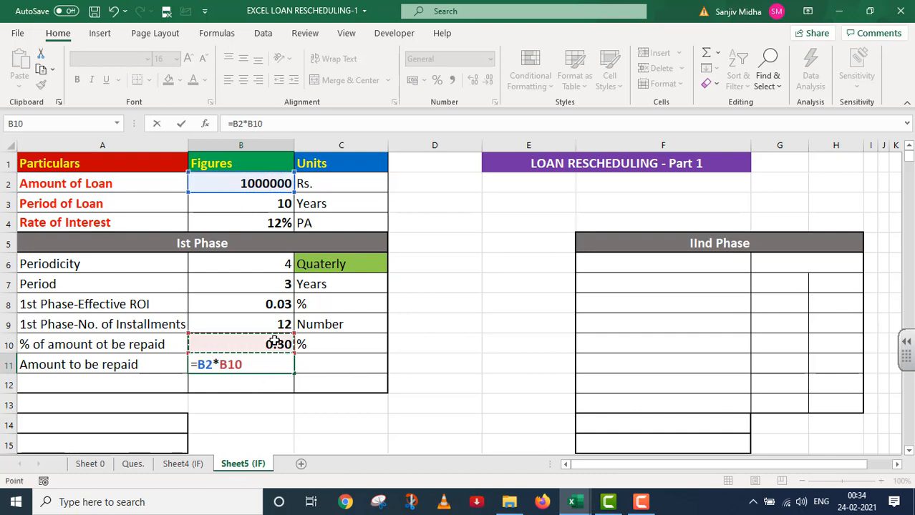
{"action": "key", "text": "Return"}
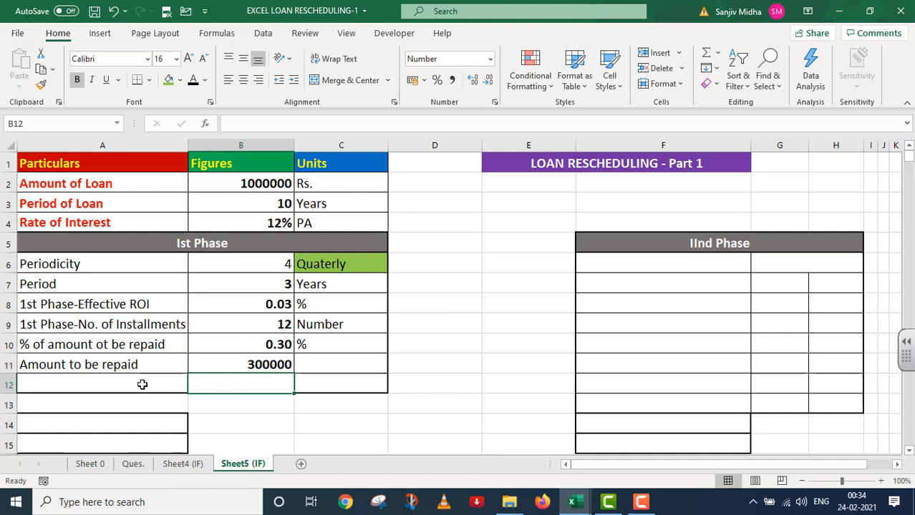
Label cell A12 in the Ist Phase block as Installment Amount
{"action": "left_click", "coordinate": [75, 383]}
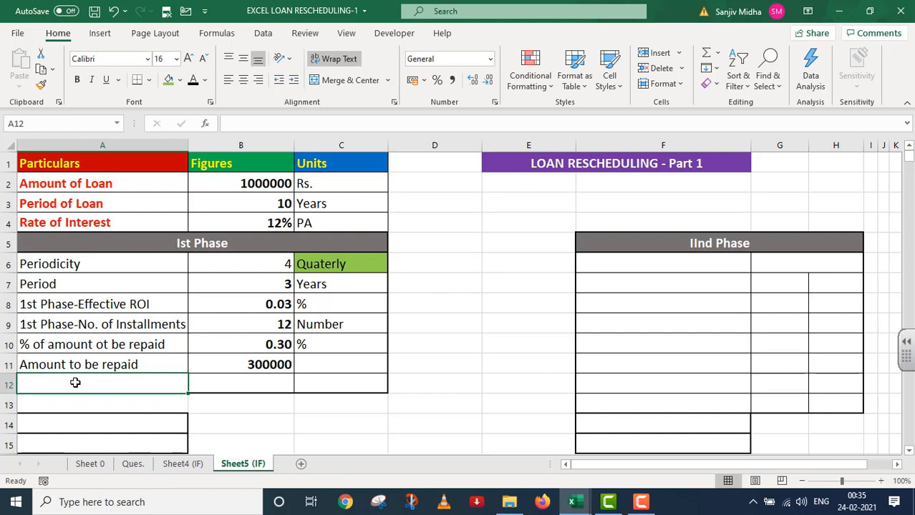
{"action": "type", "text": "Instal"}
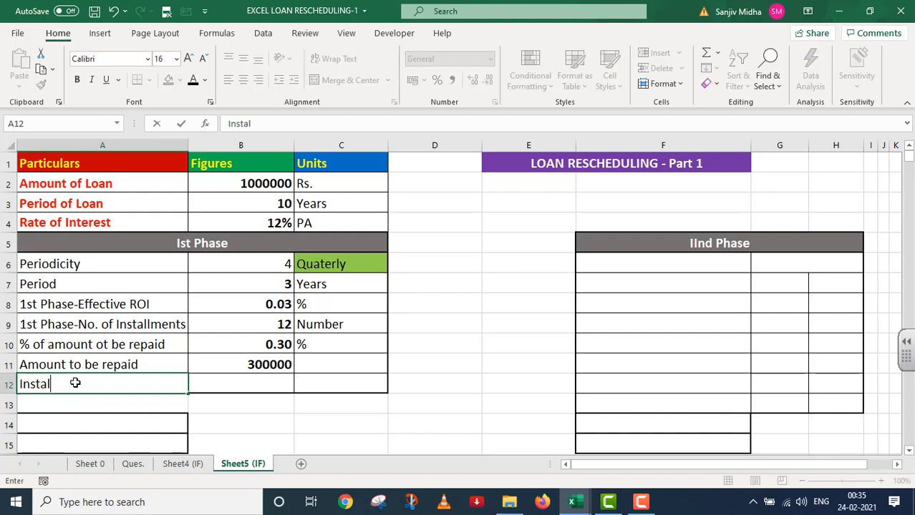
{"action": "type", "text": "lment Amount"}
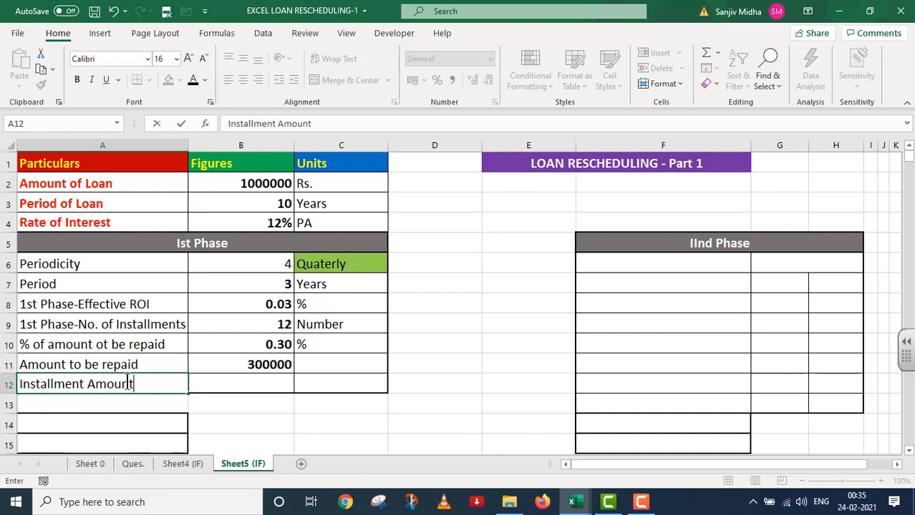
Begin a PMT formula in B12 with B8 as the rate, B9 as the number of periods and -B2 as the present value
{"action": "left_click", "coordinate": [213, 383]}
{"action": "double_click", "coordinate": [215, 384]}
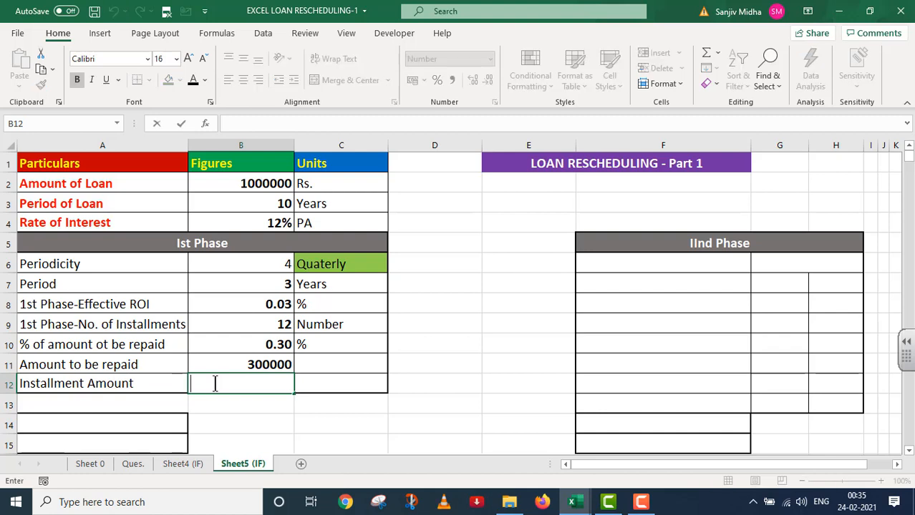
{"action": "type", "text": "="}
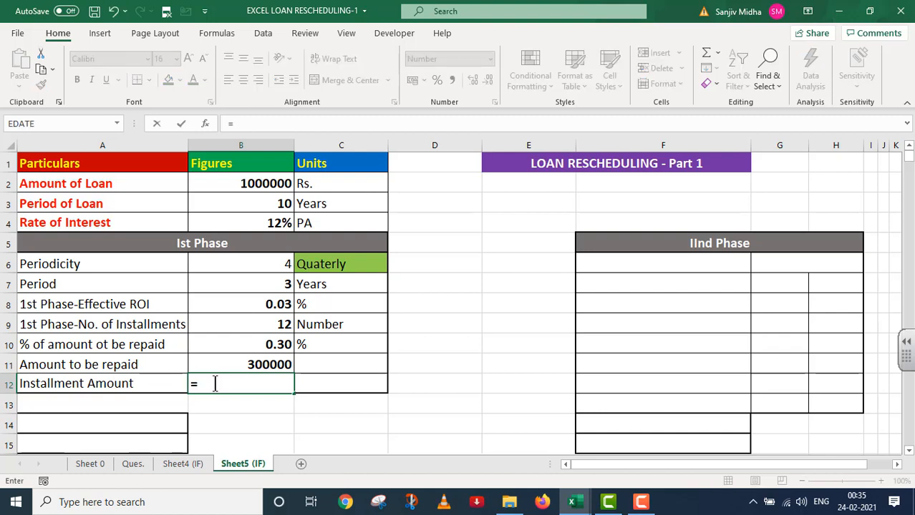
{"action": "type", "text": "PMT("}
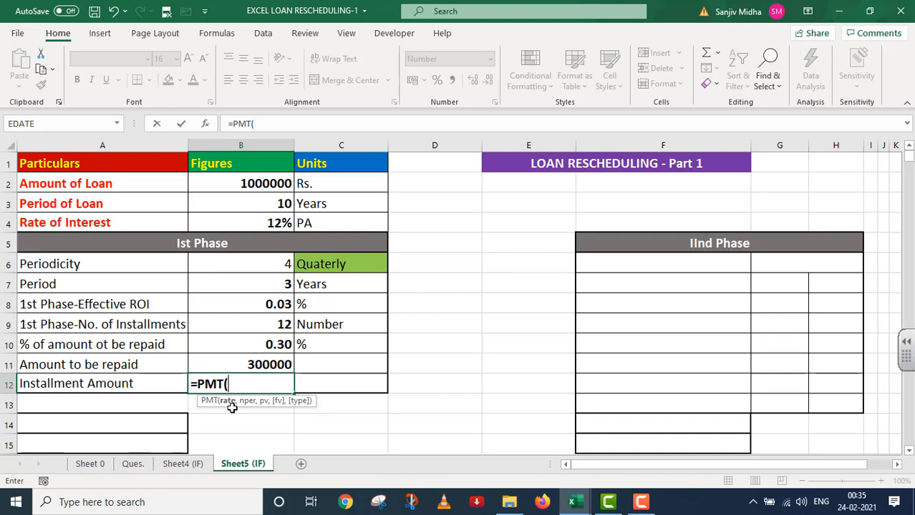
{"action": "left_click", "coordinate": [279, 304]}
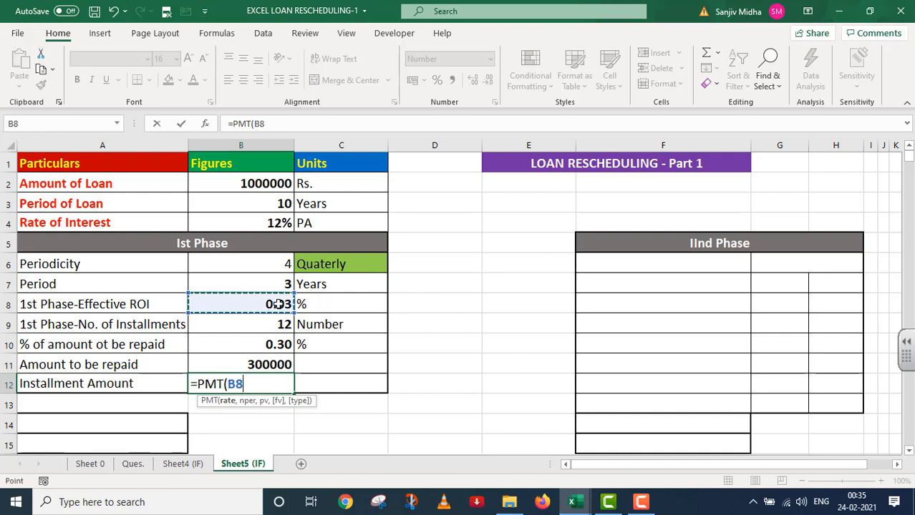
{"action": "type", "text": ","}
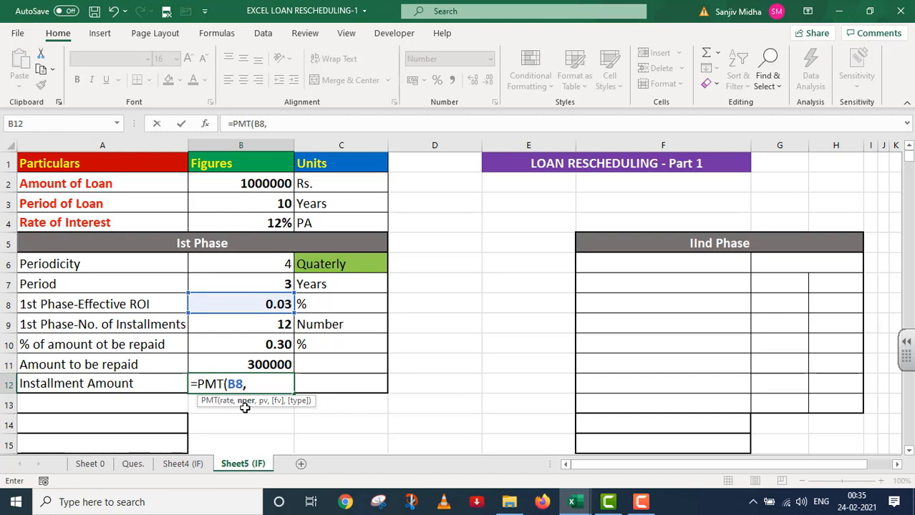
{"action": "left_click", "coordinate": [281, 325]}
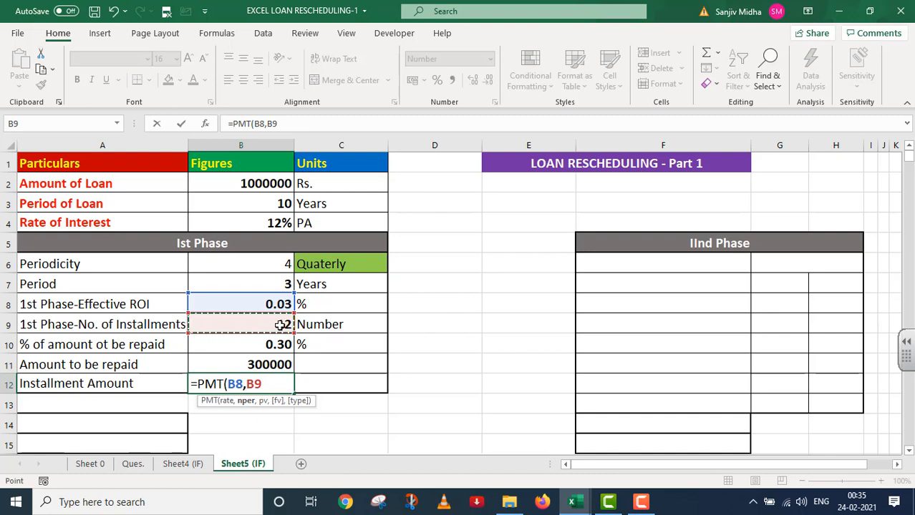
{"action": "type", "text": ","}
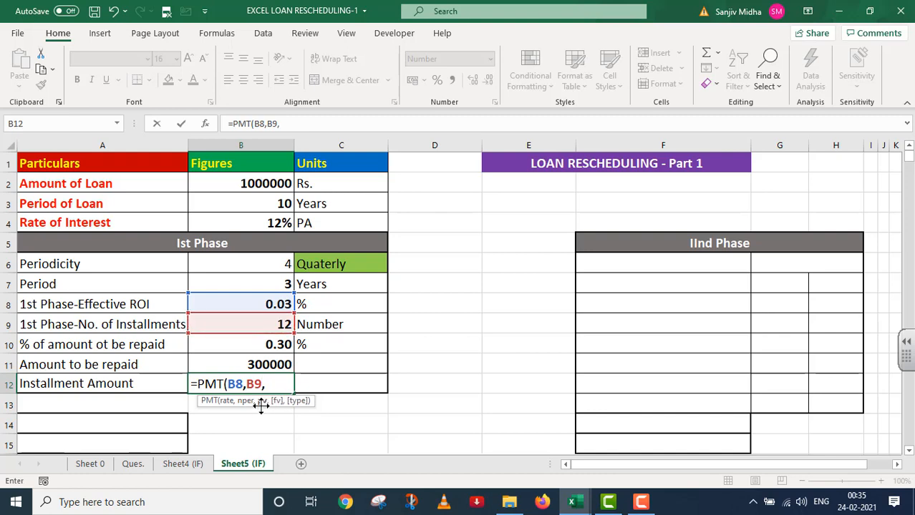
{"action": "left_click", "coordinate": [250, 184]}
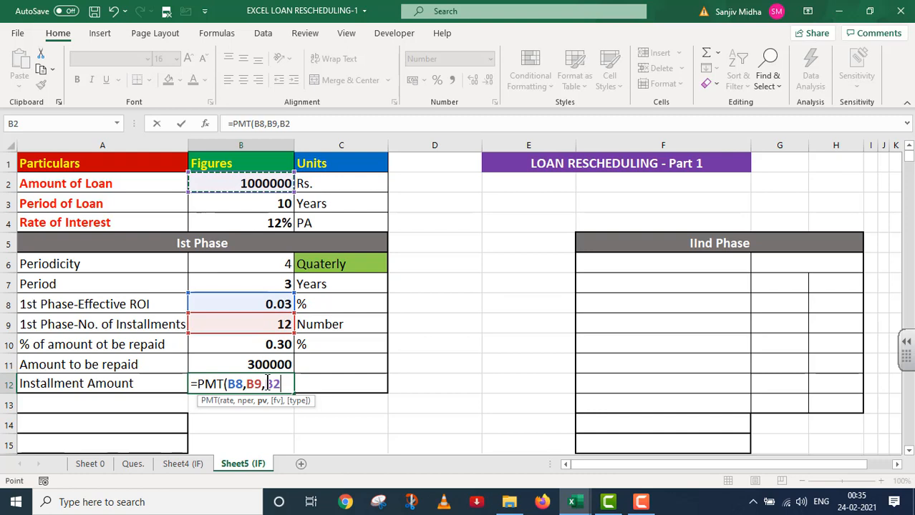
{"action": "left_click", "coordinate": [268, 384]}
{"action": "type", "text": "-"}
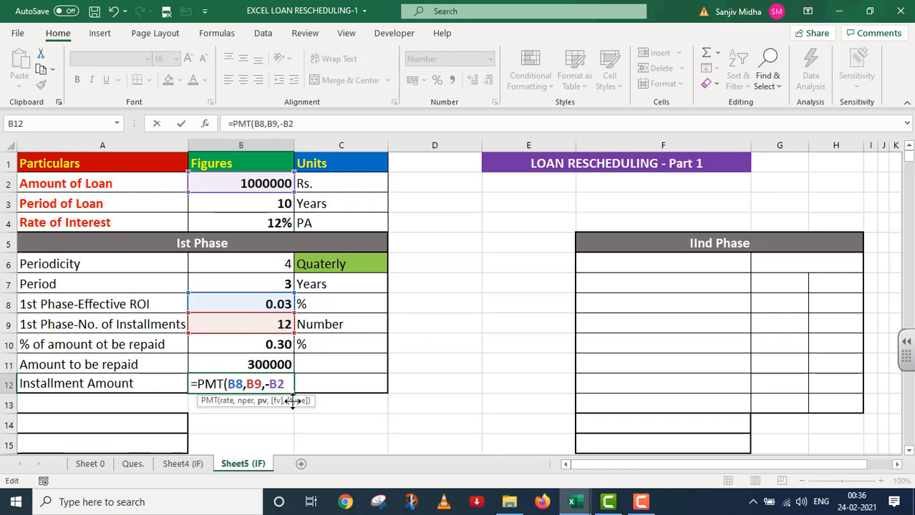
Complete the B12 PMT formula with B2-B11 as the future value and 0 (end of the period) as the payment type
{"action": "type", "text": ","}
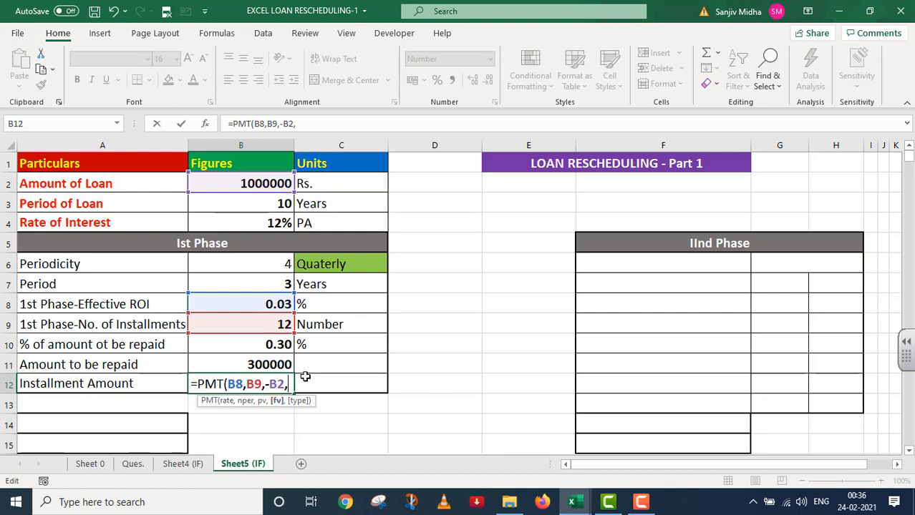
{"action": "left_click", "coordinate": [266, 183]}
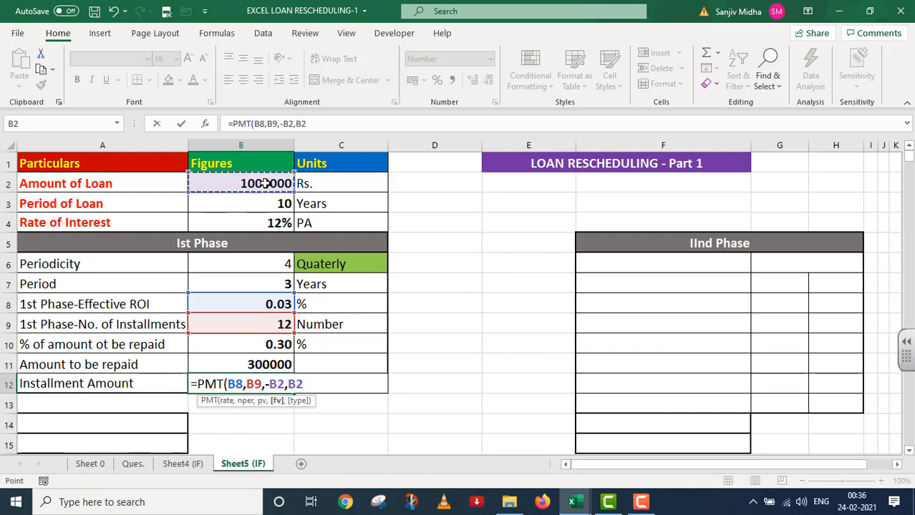
{"action": "type", "text": "-"}
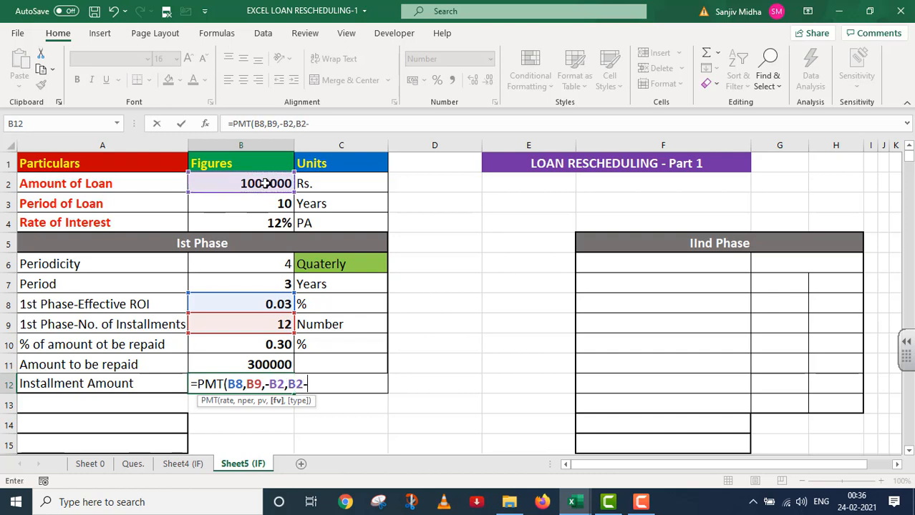
{"action": "left_click", "coordinate": [265, 363]}
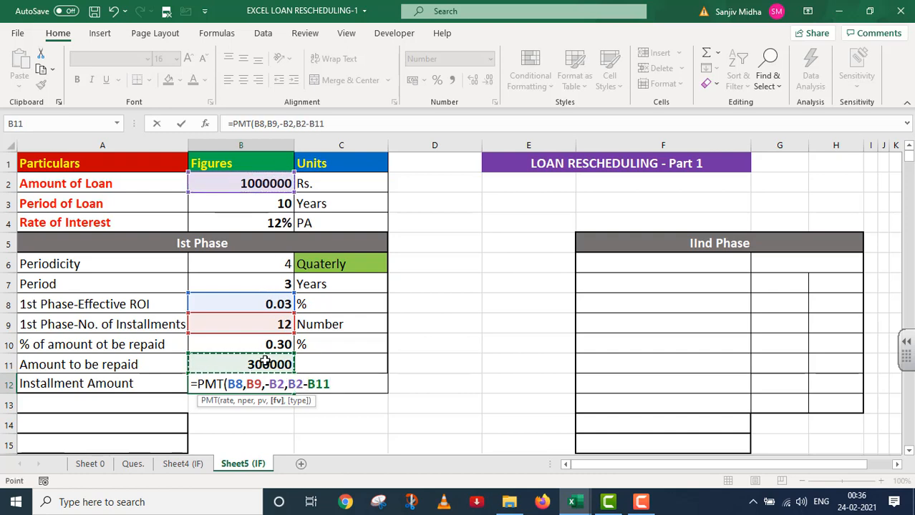
{"action": "type", "text": ","}
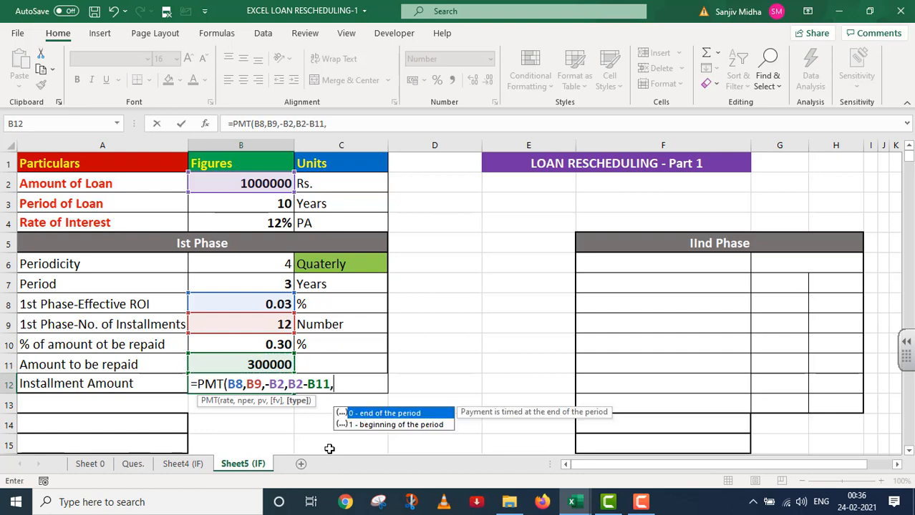
{"action": "double_click", "coordinate": [374, 413]}
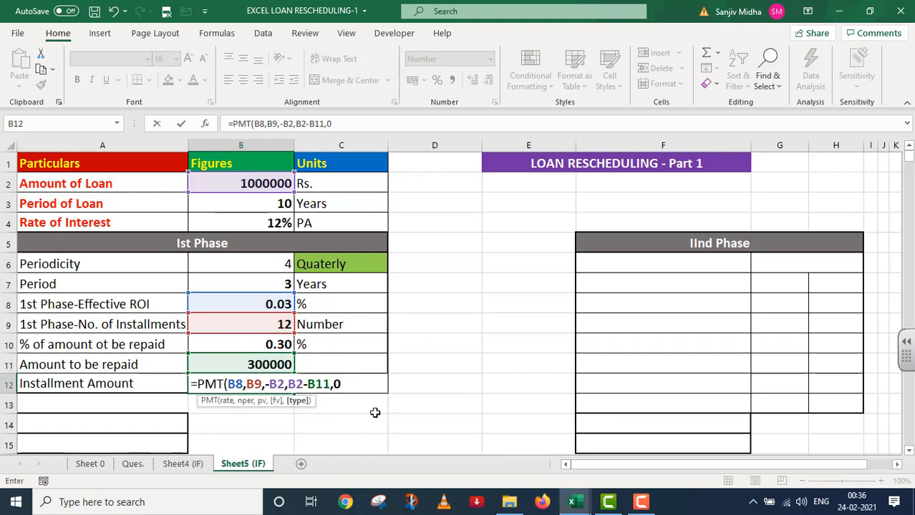
{"action": "type", "text": ")"}
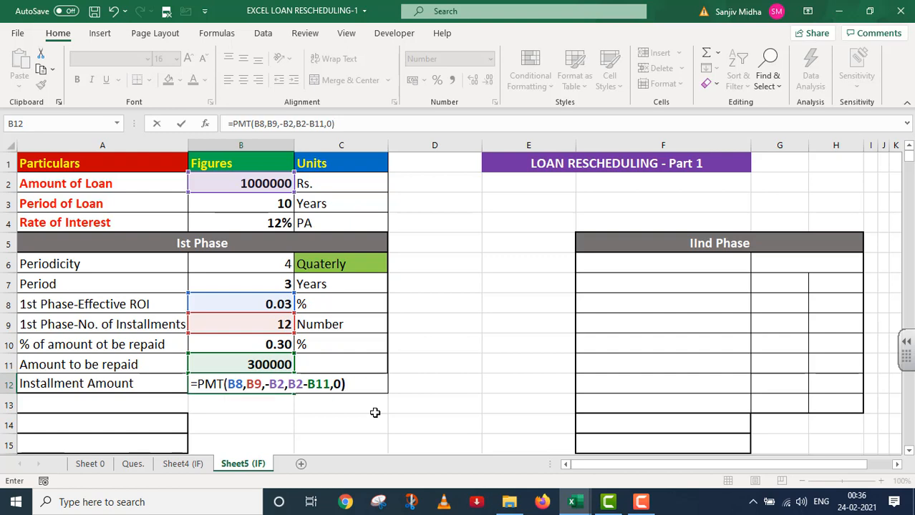
{"action": "key", "text": "Return"}
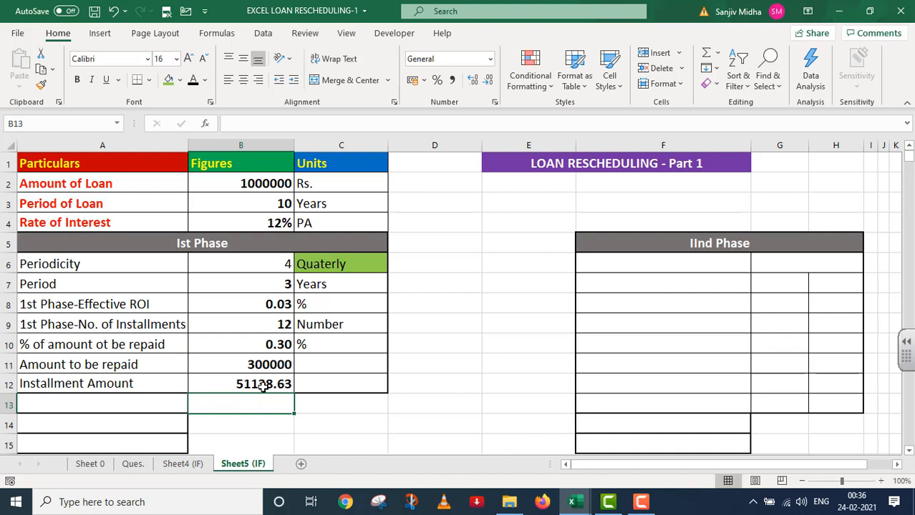
Apply the ₹ English (India) accounting format to the installment amount B12, loan amount B2 and amount to be repaid B11
{"action": "left_click", "coordinate": [262, 385]}
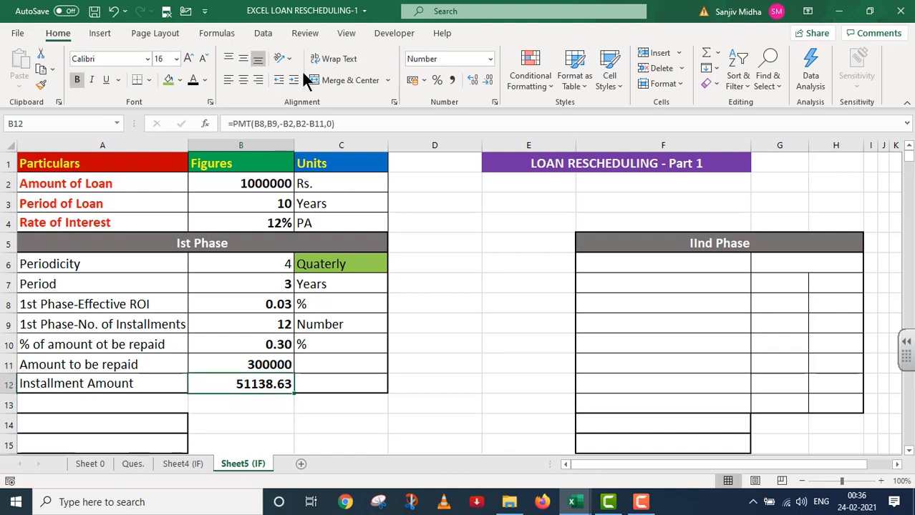
{"action": "left_click", "coordinate": [423, 80]}
{"action": "left_click", "coordinate": [438, 98]}
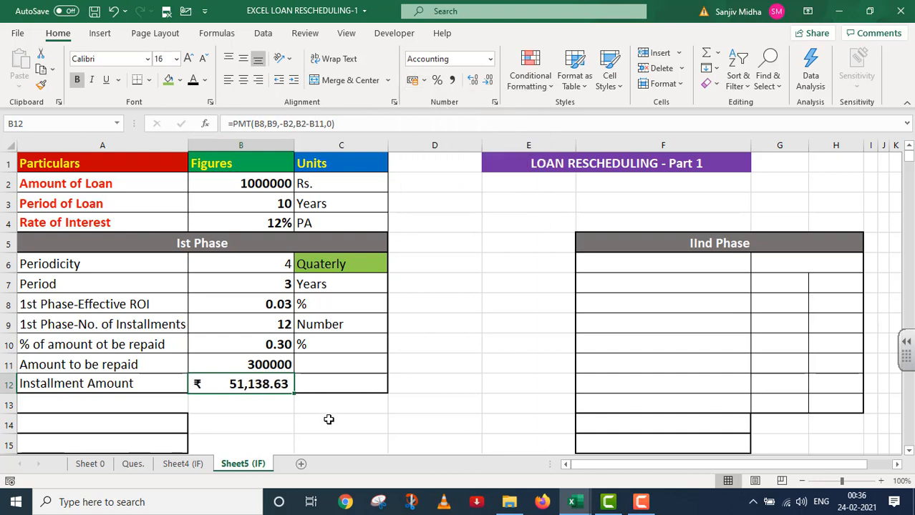
{"action": "left_click", "coordinate": [235, 183]}
{"action": "left_click", "coordinate": [424, 80]}
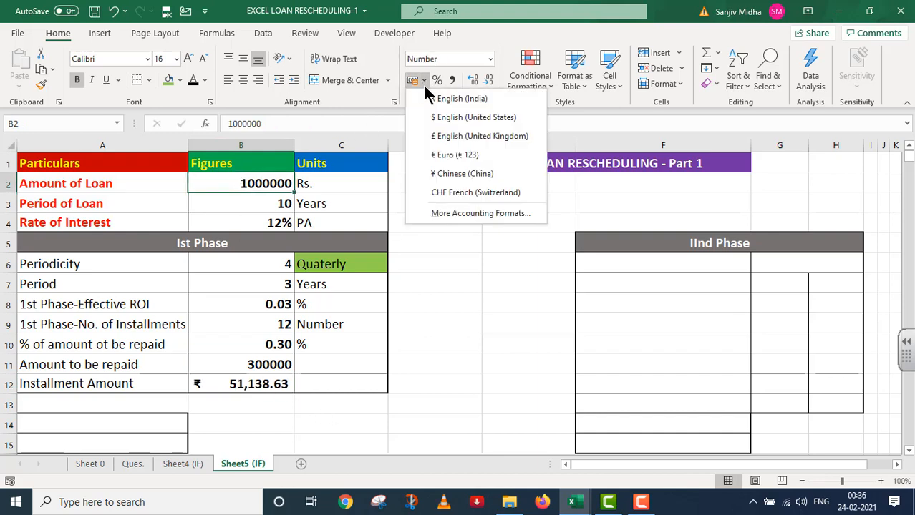
{"action": "left_click", "coordinate": [433, 99]}
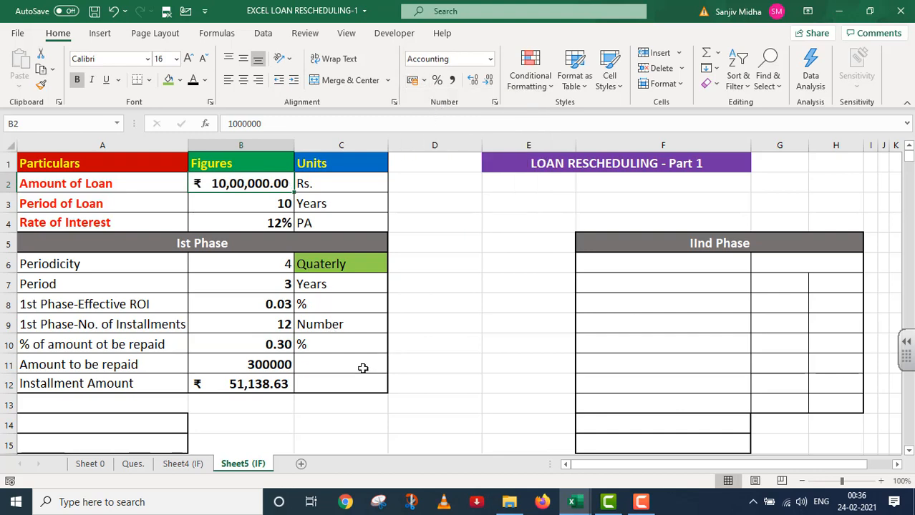
{"action": "left_click", "coordinate": [244, 359]}
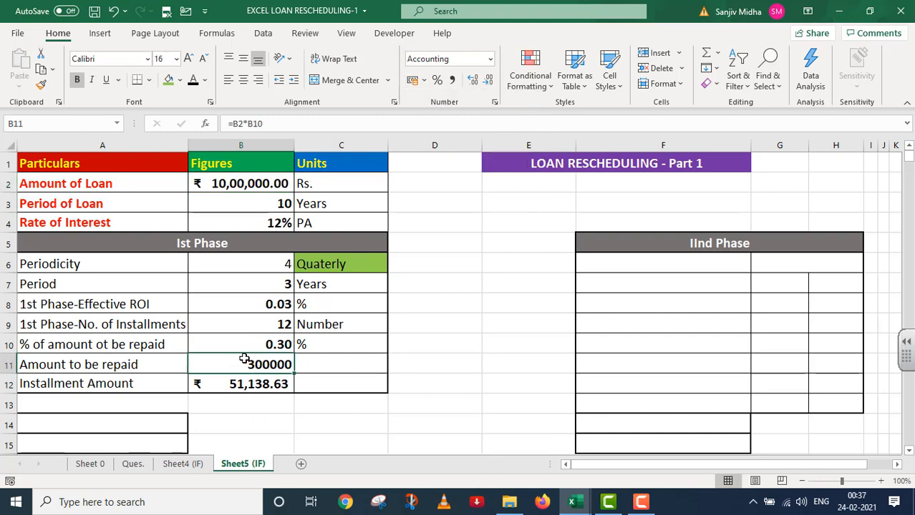
{"action": "left_click", "coordinate": [424, 80]}
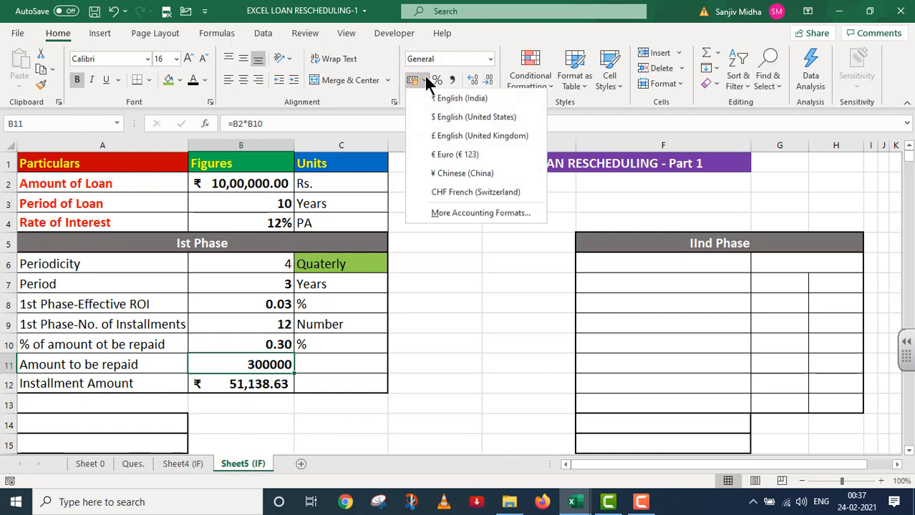
{"action": "left_click", "coordinate": [433, 99]}
Enter the unit Rs. in C11 and C12 for the amount to be repaid and the installment amount
{"action": "left_click", "coordinate": [313, 363]}
{"action": "double_click", "coordinate": [312, 363]}
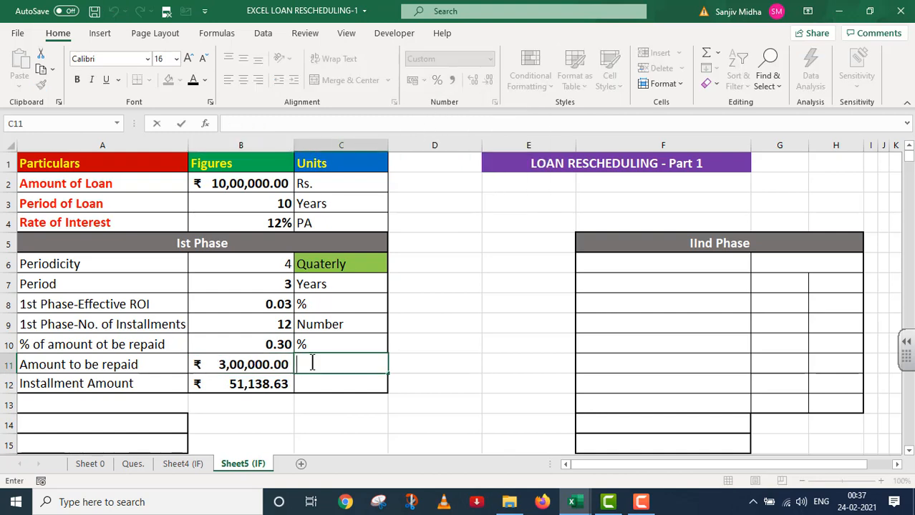
{"action": "type", "text": "Rs."}
{"action": "left_click", "coordinate": [307, 385]}
{"action": "type", "text": "R"}
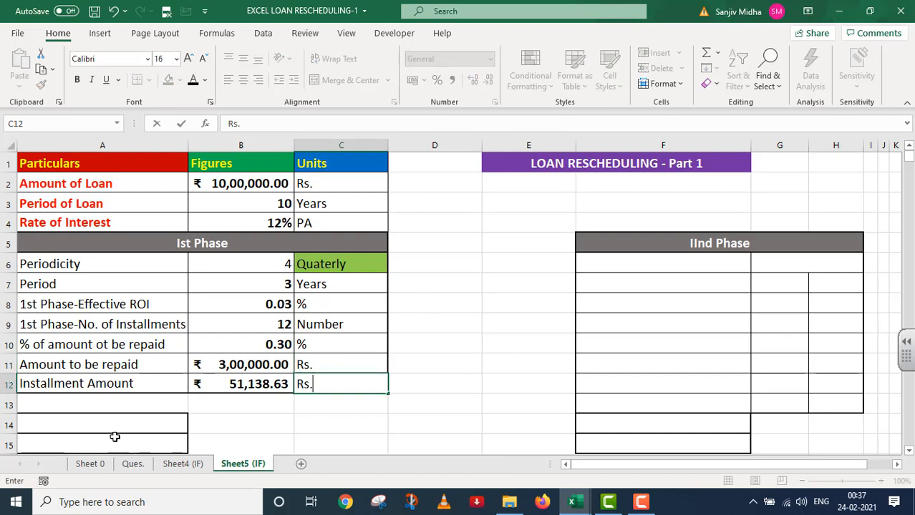
Set the font colour of the PMT syntax and formula notes in A14:A15 to black
{"action": "left_click_drag", "start_coordinate": [99, 420], "coordinate": [96, 443]}
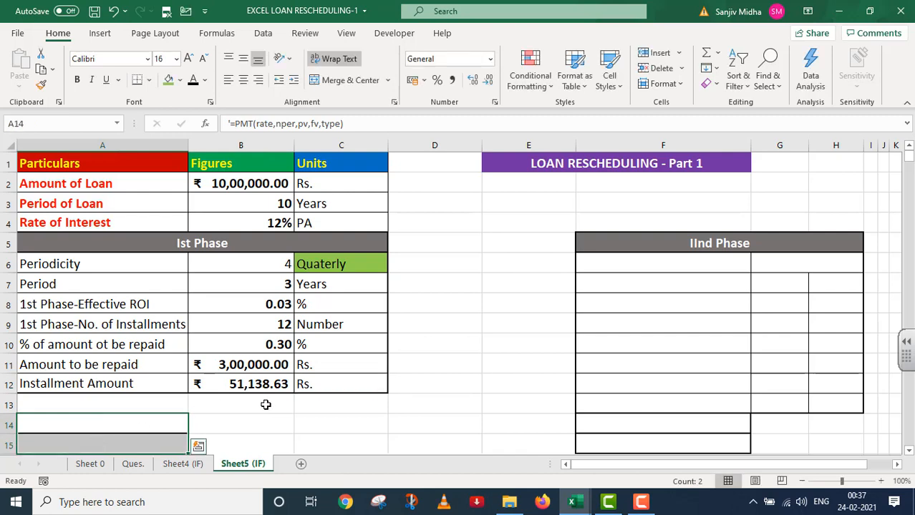
{"action": "left_click", "coordinate": [194, 80]}
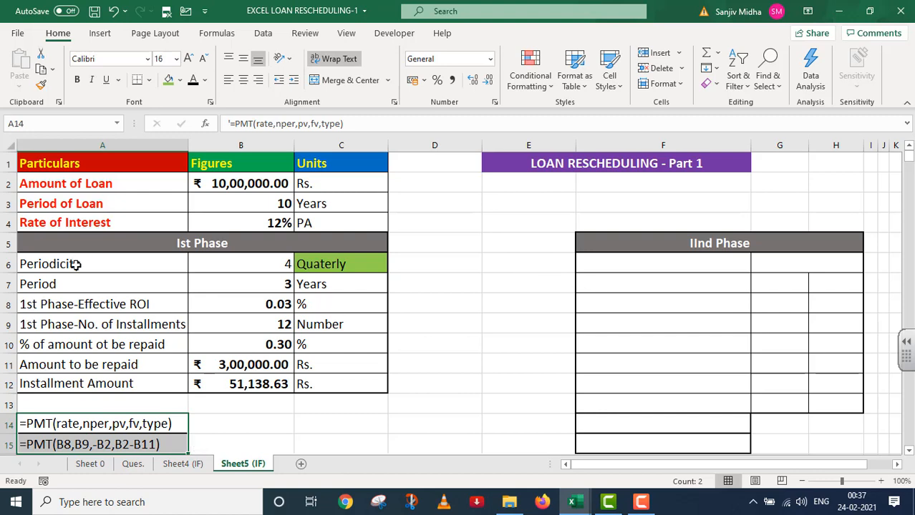
Copy the Ist Phase labels in A6:A12 into the IInd Phase table starting at F6
{"action": "left_click_drag", "start_coordinate": [76, 264], "coordinate": [77, 377]}
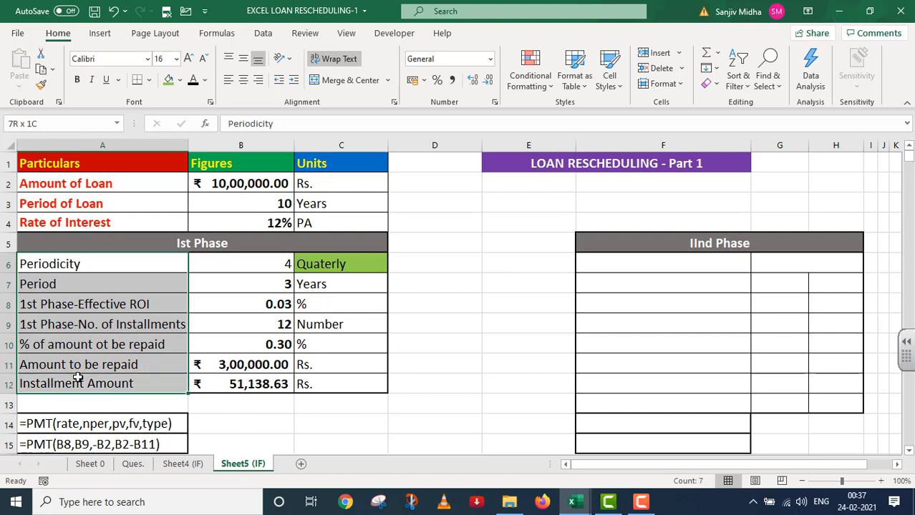
{"action": "key", "text": "ctrl+c"}
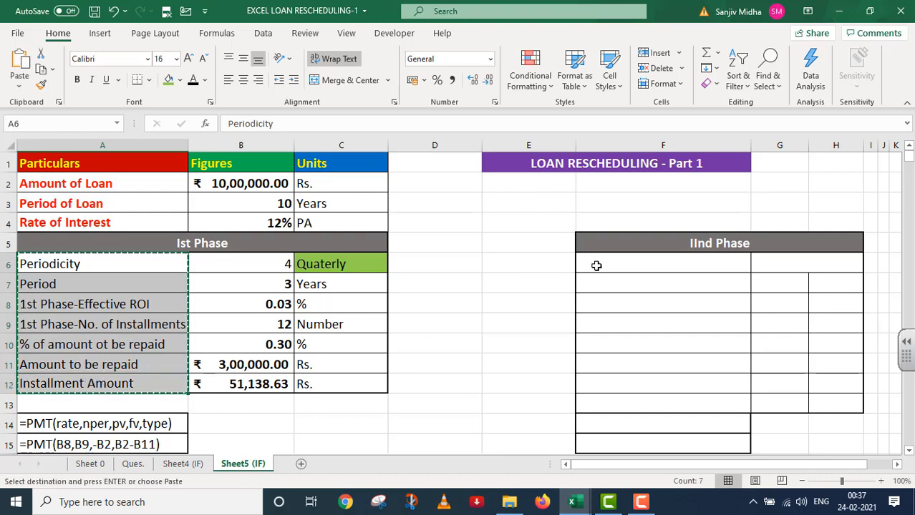
{"action": "left_click", "coordinate": [596, 266]}
{"action": "key", "text": "ctrl+v"}
{"action": "key", "text": "ctrl"}
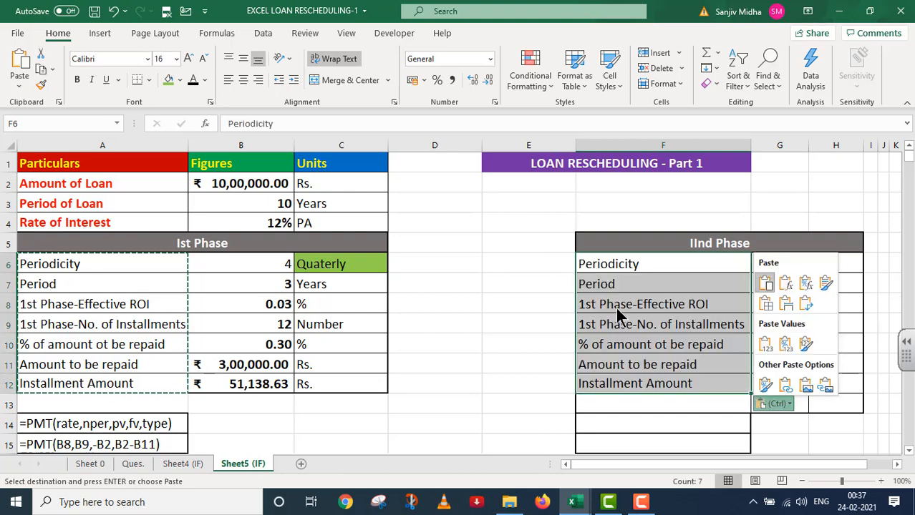
Change the IInd Phase rate label in F8 to 2nd Phase-Effective ROI
{"action": "left_click", "coordinate": [594, 304]}
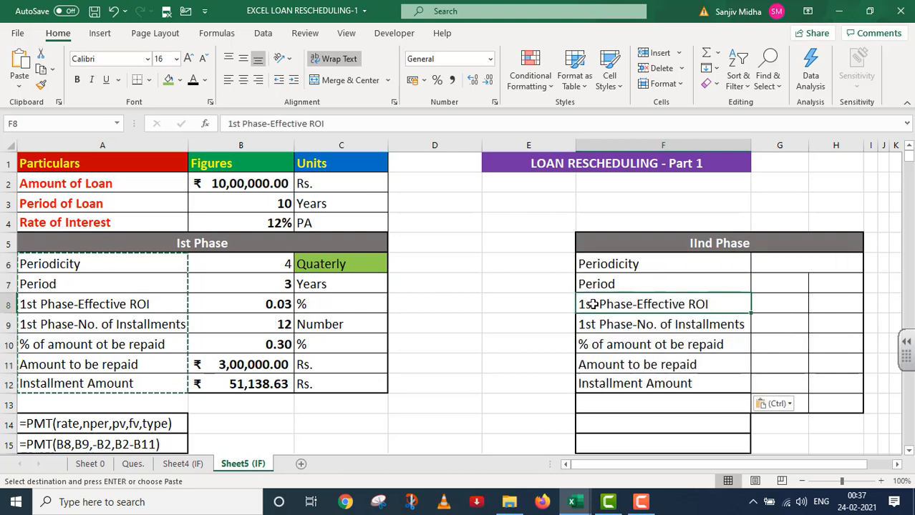
{"action": "double_click", "coordinate": [594, 304]}
{"action": "key", "text": "BackSpace"}
{"action": "key", "text": "BackSpace"}
{"action": "key", "text": "BackSpace"}
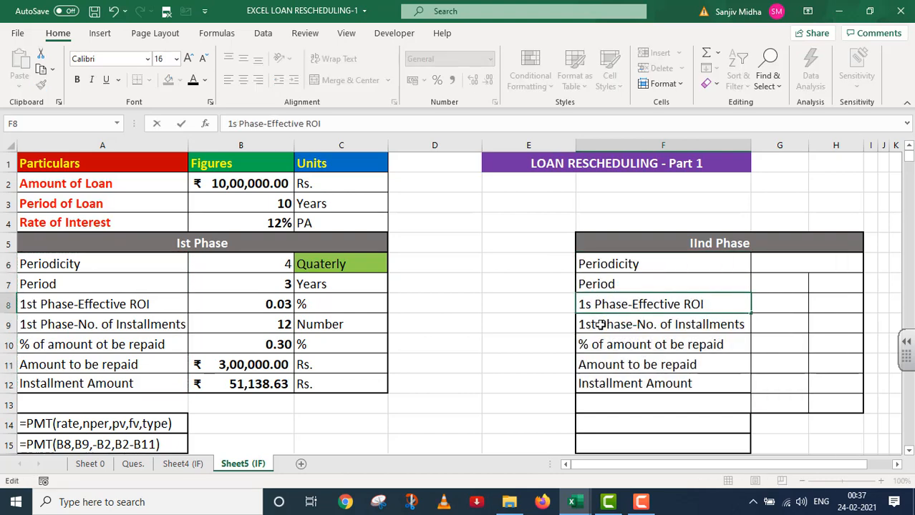
{"action": "type", "text": "2nd"}
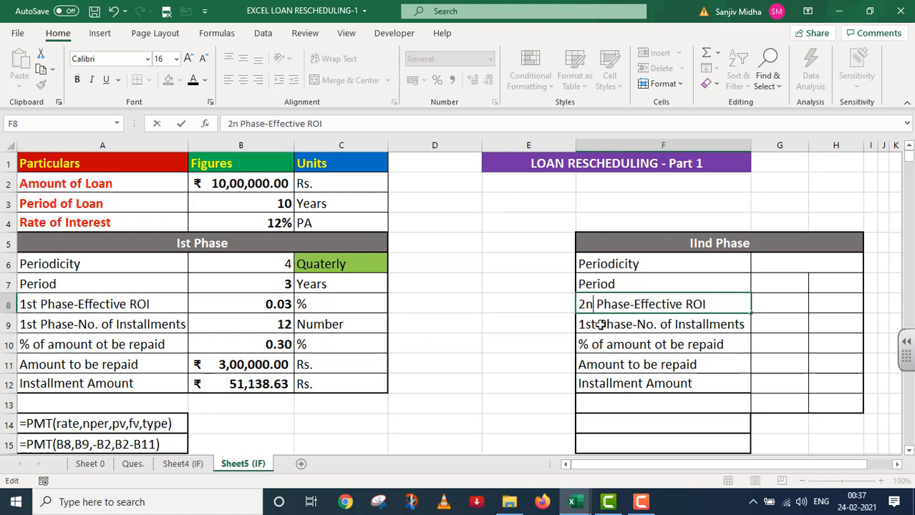
Change the IInd Phase installments label in F9 to 2nd Phase-No. of Installments
{"action": "double_click", "coordinate": [597, 324]}
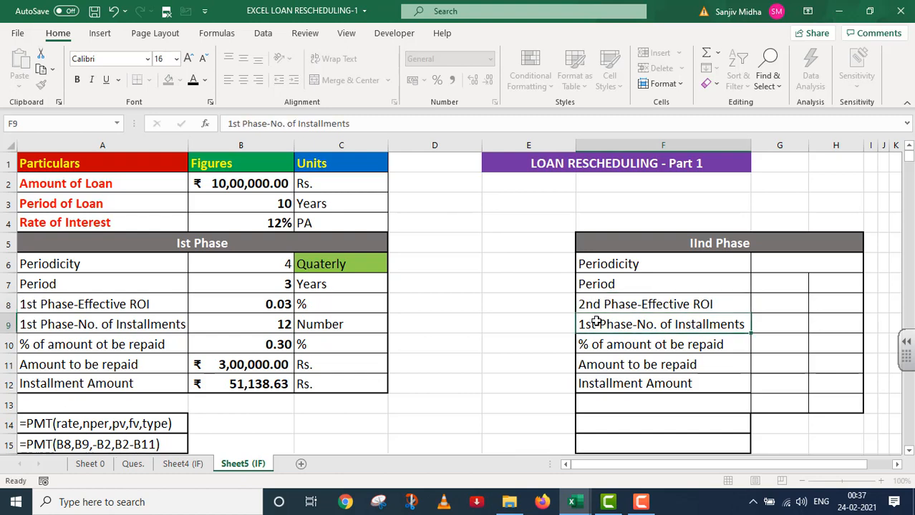
{"action": "key", "text": "BackSpace"}
{"action": "key", "text": "BackSpace"}
{"action": "key", "text": "BackSpace"}
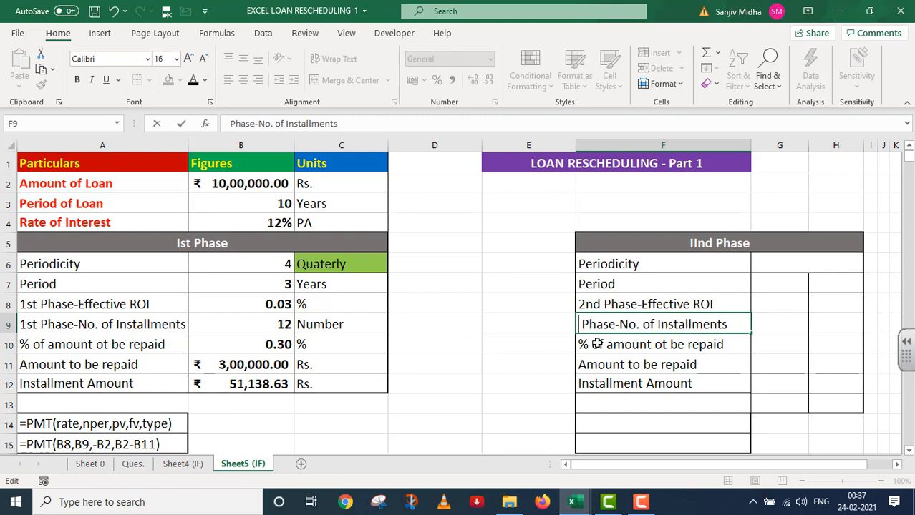
{"action": "type", "text": "2m"}
{"action": "key", "text": "BackSpace"}
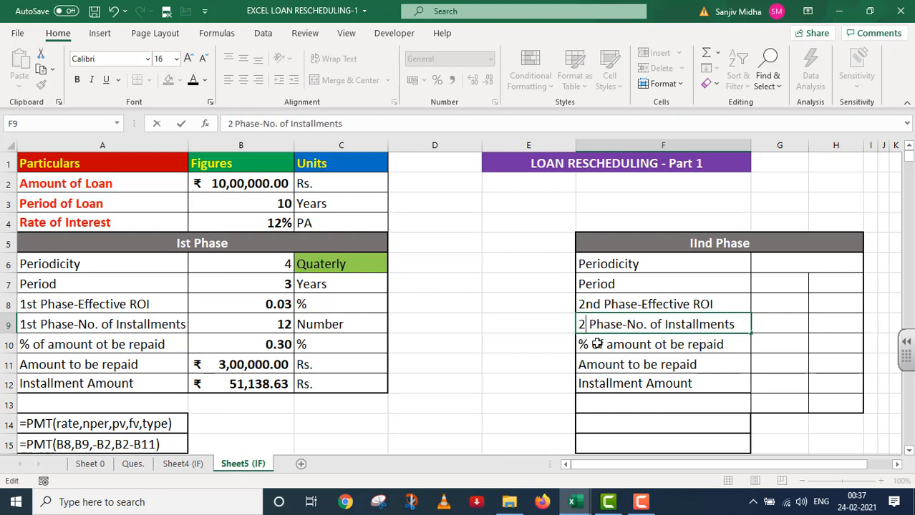
{"action": "type", "text": "nd"}
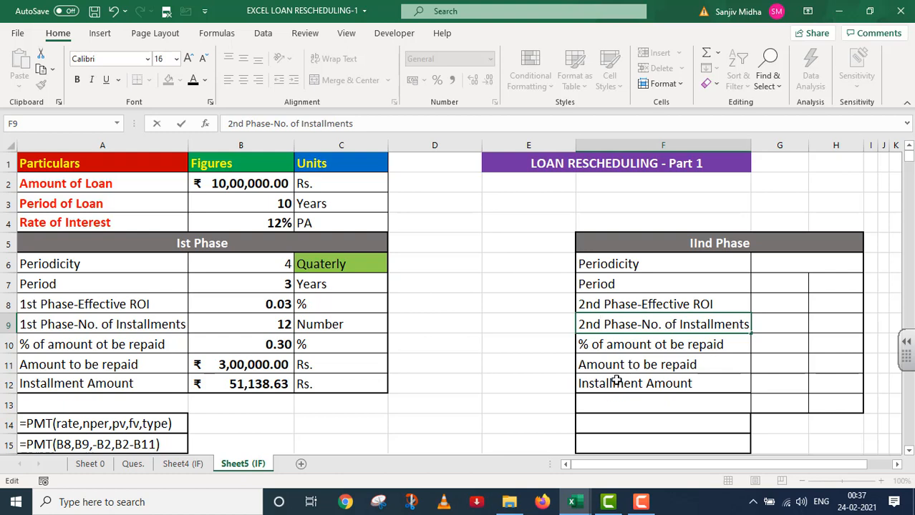
{"action": "left_click", "coordinate": [660, 267]}
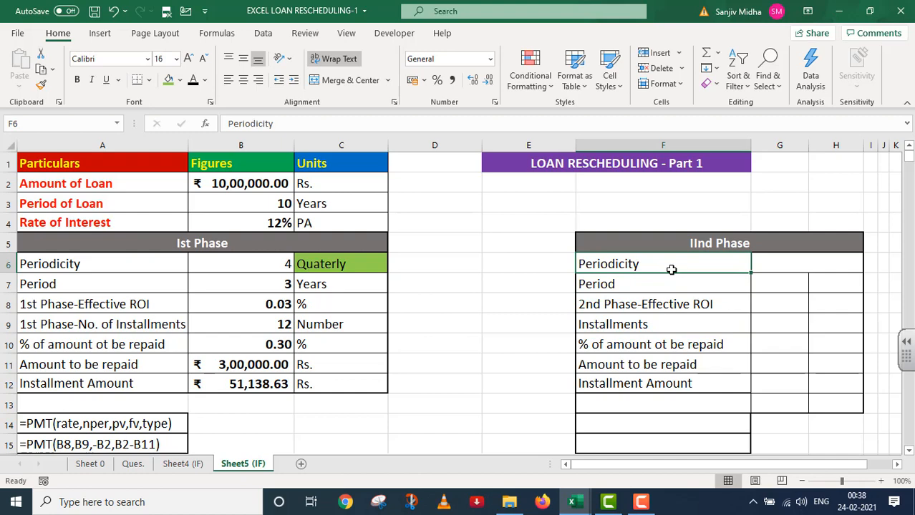
Add list data validation to the IInd Phase periodicity cell G6 with the payment numbers =$L$2:$L$6 as the source
{"action": "left_click", "coordinate": [770, 263]}
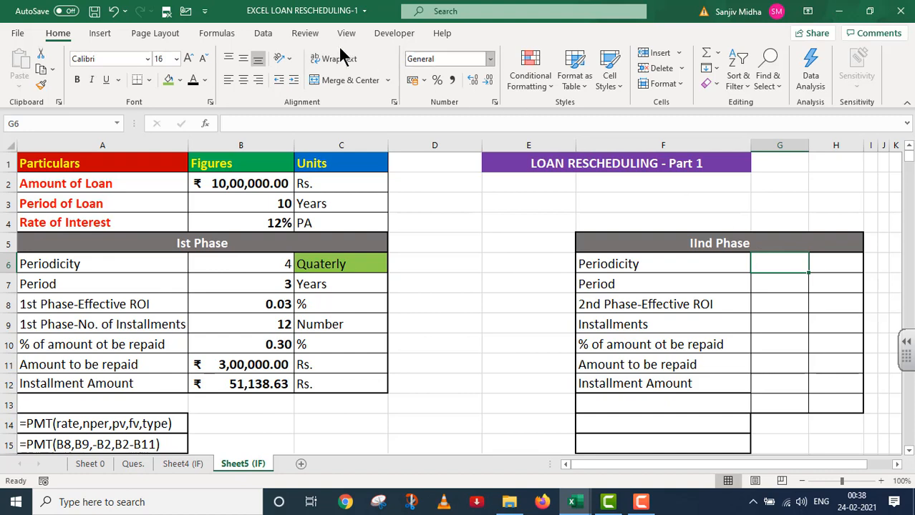
{"action": "left_click", "coordinate": [264, 36]}
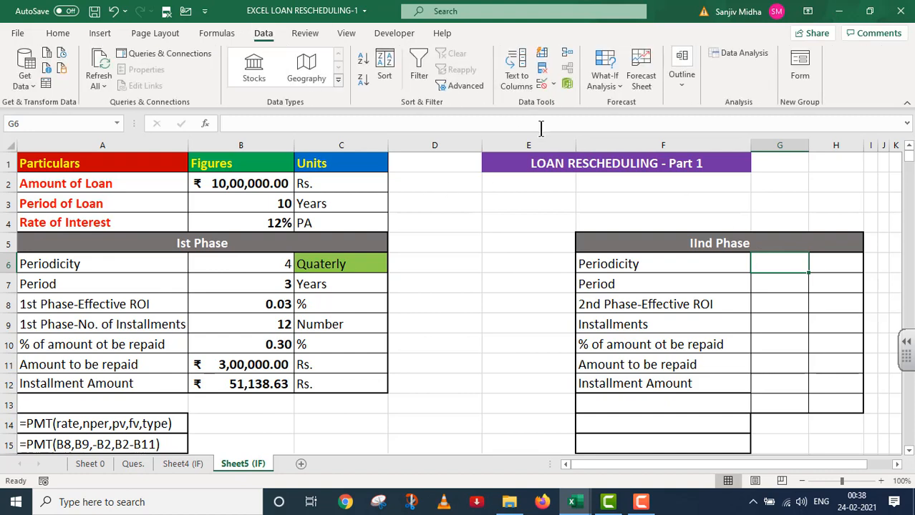
{"action": "left_click", "coordinate": [553, 84]}
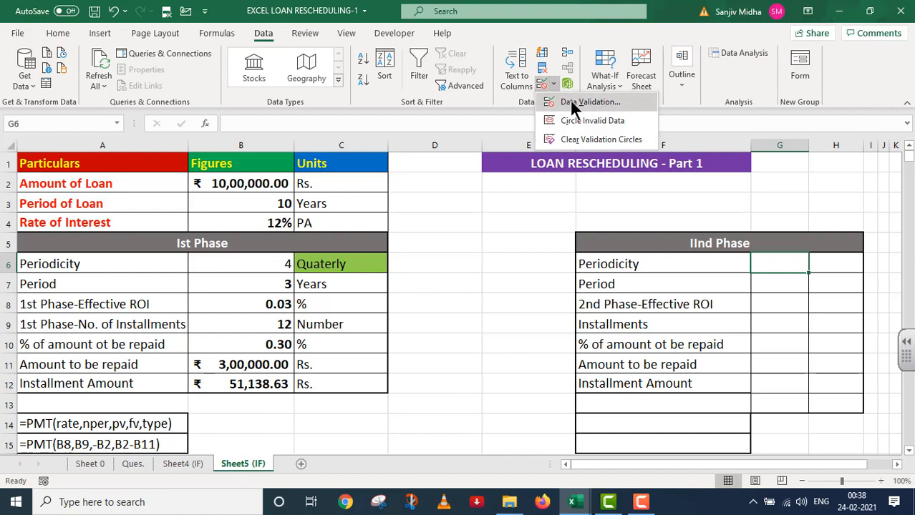
{"action": "left_click", "coordinate": [570, 100]}
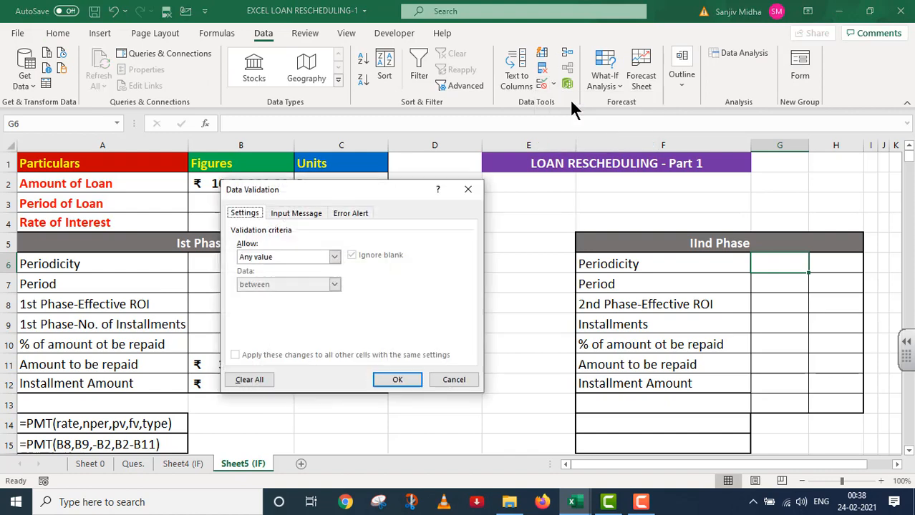
{"action": "left_click", "coordinate": [334, 257]}
{"action": "left_click", "coordinate": [268, 295]}
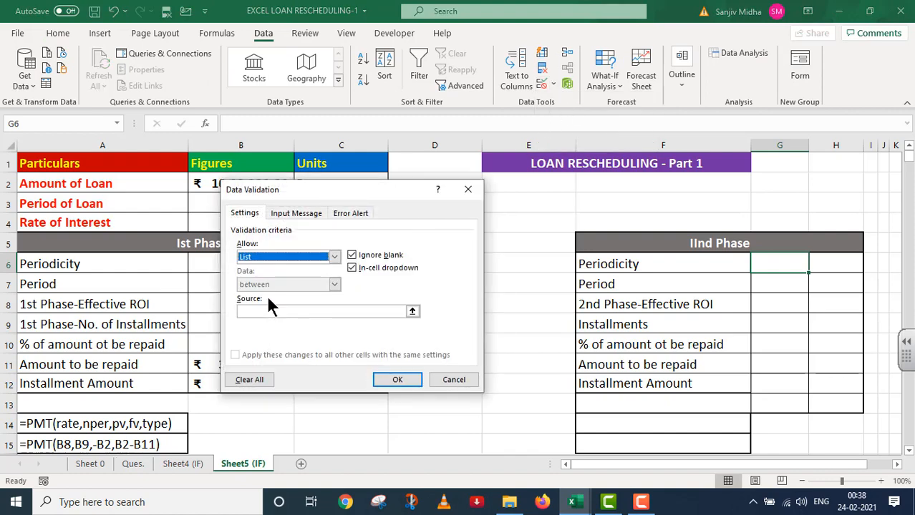
{"action": "left_click", "coordinate": [246, 311]}
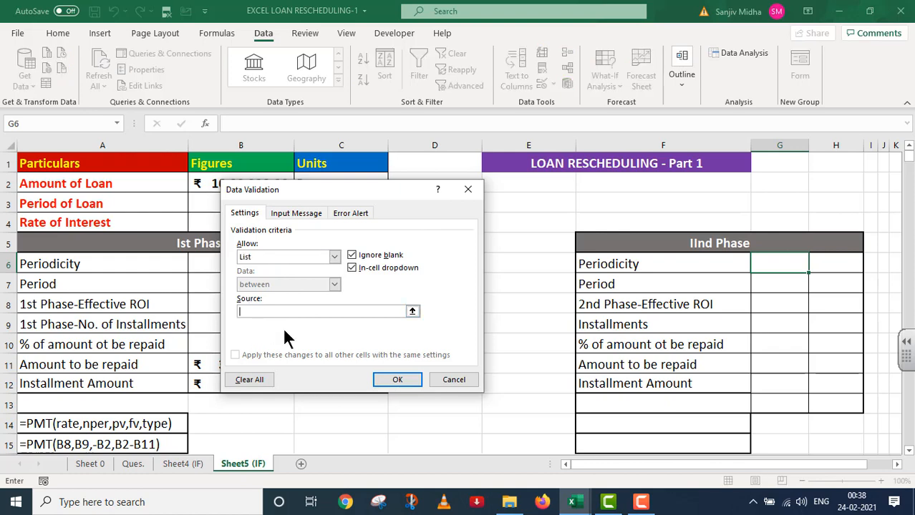
{"action": "left_click_drag", "start_coordinate": [694, 464], "coordinate": [727, 461]}
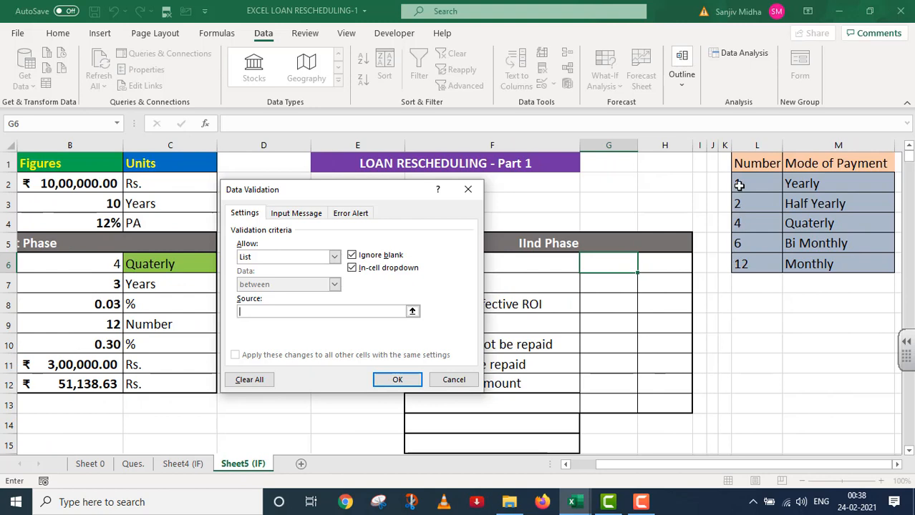
{"action": "left_click_drag", "start_coordinate": [739, 182], "coordinate": [750, 265]}
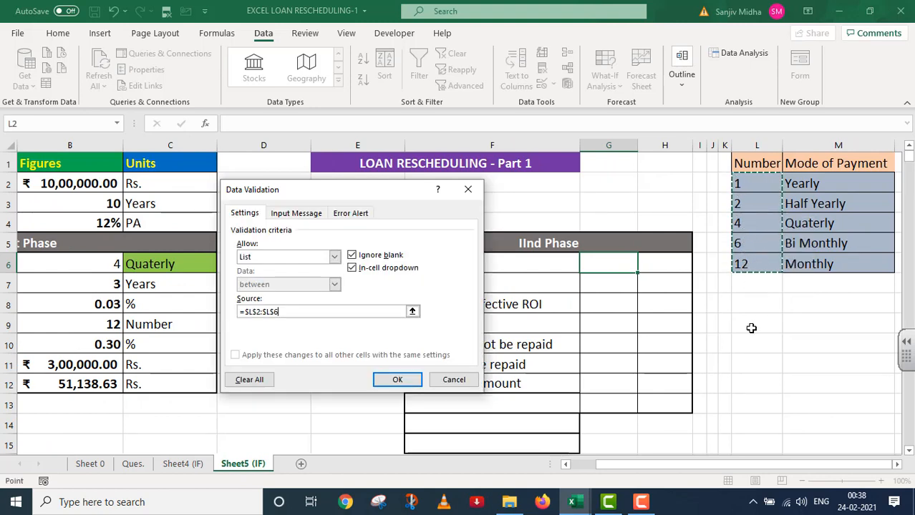
{"action": "left_click", "coordinate": [388, 379]}
Test the G6 periodicity list with the values 2 and 6, and set it to 1
{"action": "left_click", "coordinate": [643, 267]}
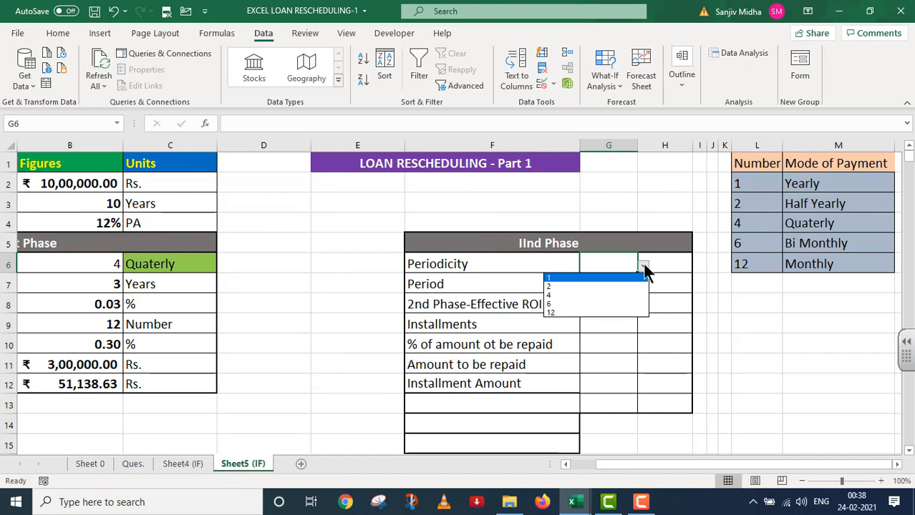
{"action": "left_click", "coordinate": [585, 286]}
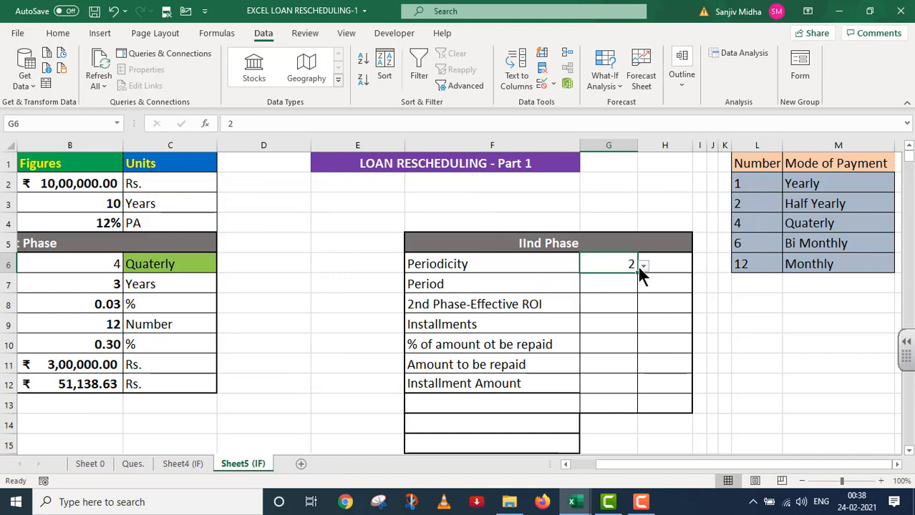
{"action": "left_click", "coordinate": [643, 267]}
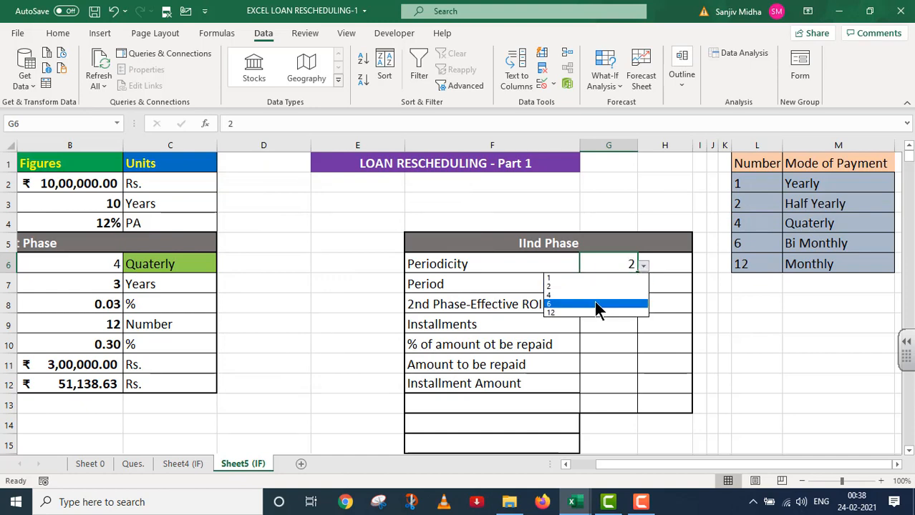
{"action": "left_click", "coordinate": [597, 305]}
{"action": "left_click", "coordinate": [643, 266]}
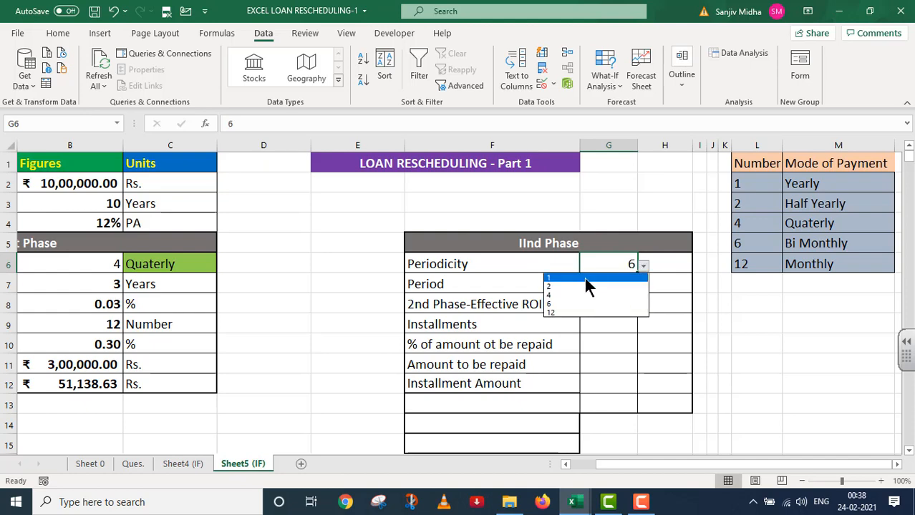
{"action": "left_click", "coordinate": [585, 279]}
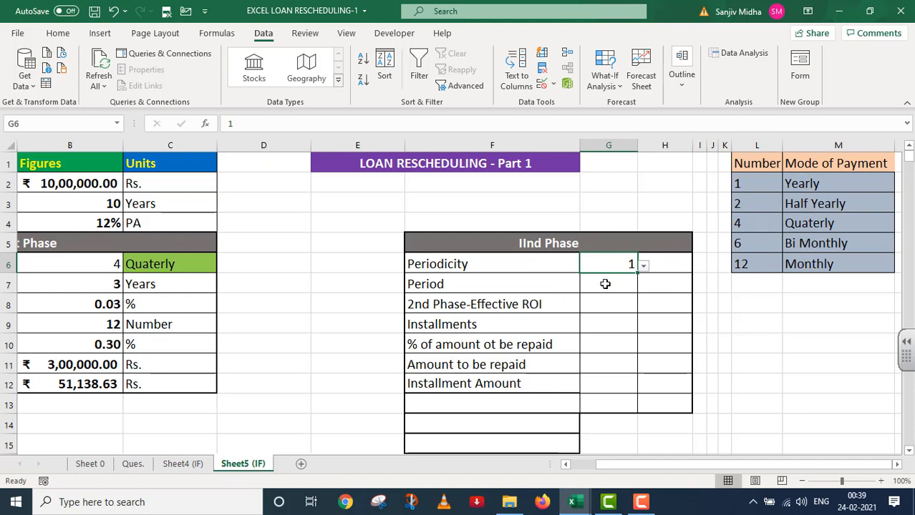
Enter =VLOOKUP(G6,L2:M6,2,FALSE) in H6 to look up the IInd Phase payment mode with an exact match
{"action": "left_click", "coordinate": [657, 265]}
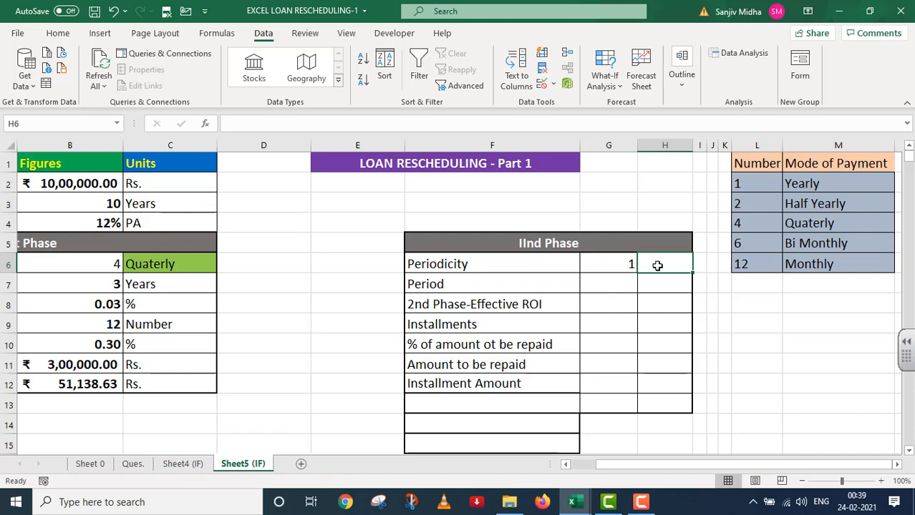
{"action": "type", "text": "="}
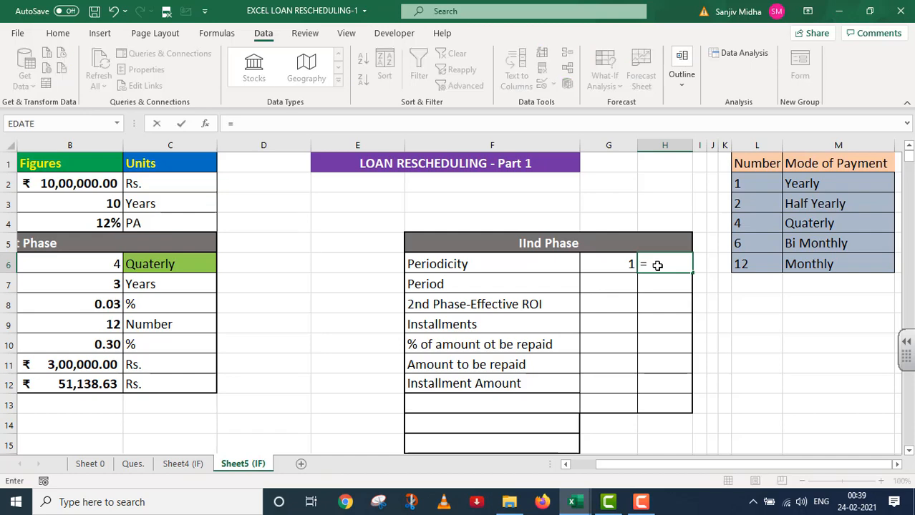
{"action": "type", "text": "VLOOK"}
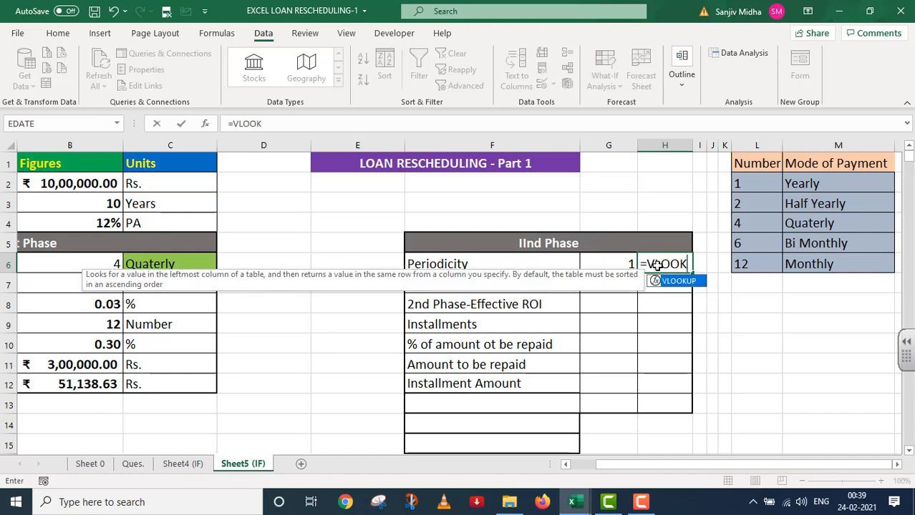
{"action": "type", "text": "UP("}
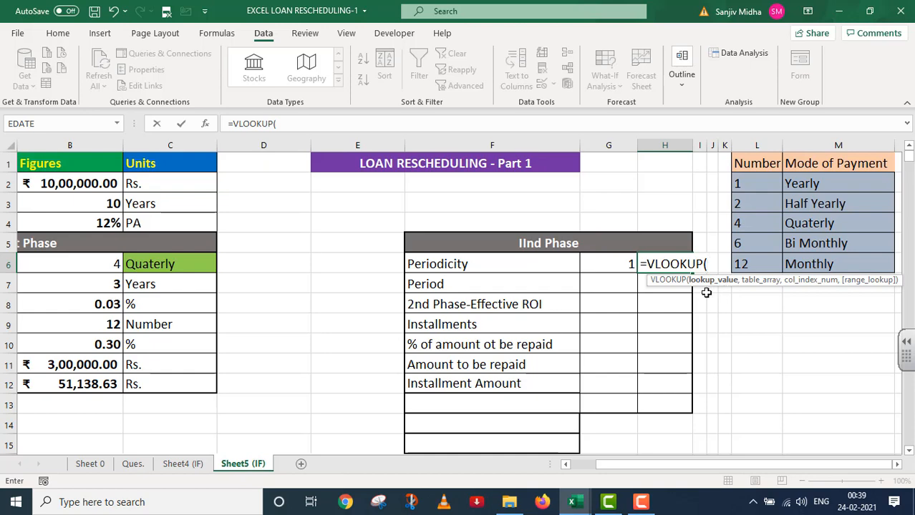
{"action": "left_click", "coordinate": [609, 261]}
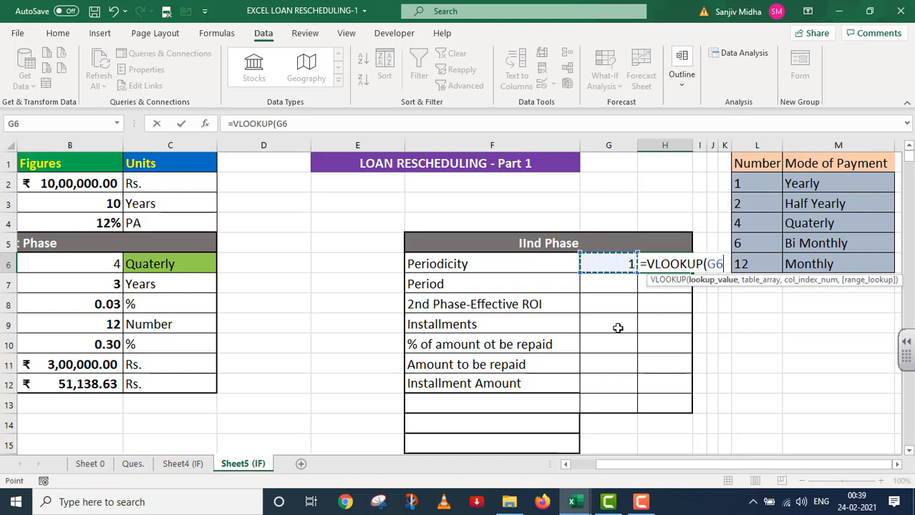
{"action": "type", "text": ","}
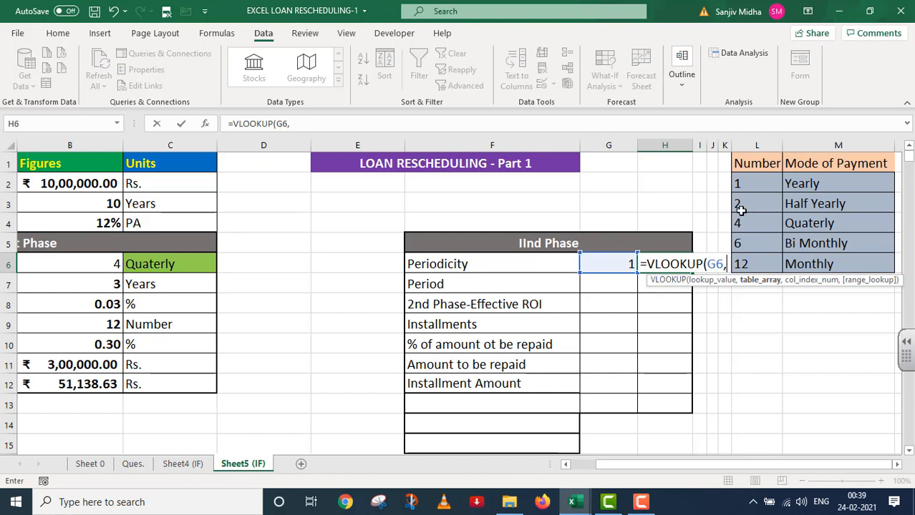
{"action": "left_click_drag", "start_coordinate": [737, 181], "coordinate": [823, 269]}
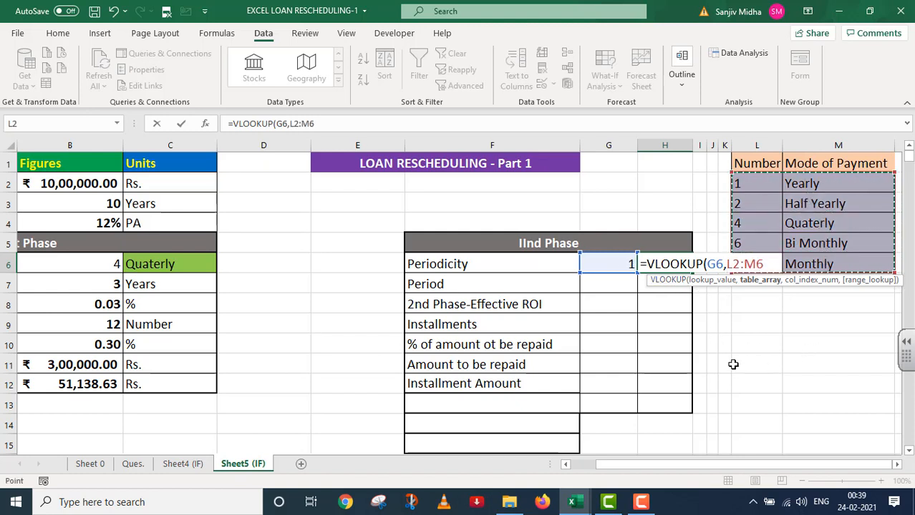
{"action": "type", "text": ",2"}
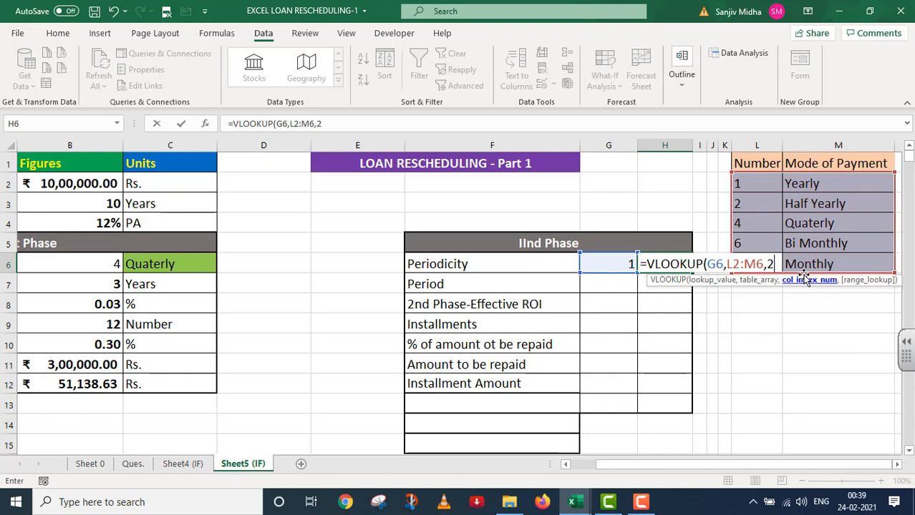
{"action": "type", "text": ","}
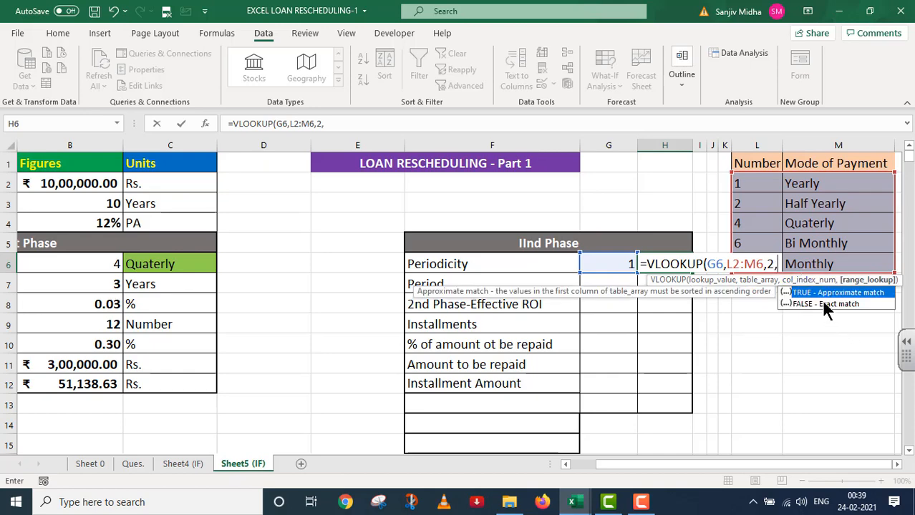
{"action": "double_click", "coordinate": [824, 304]}
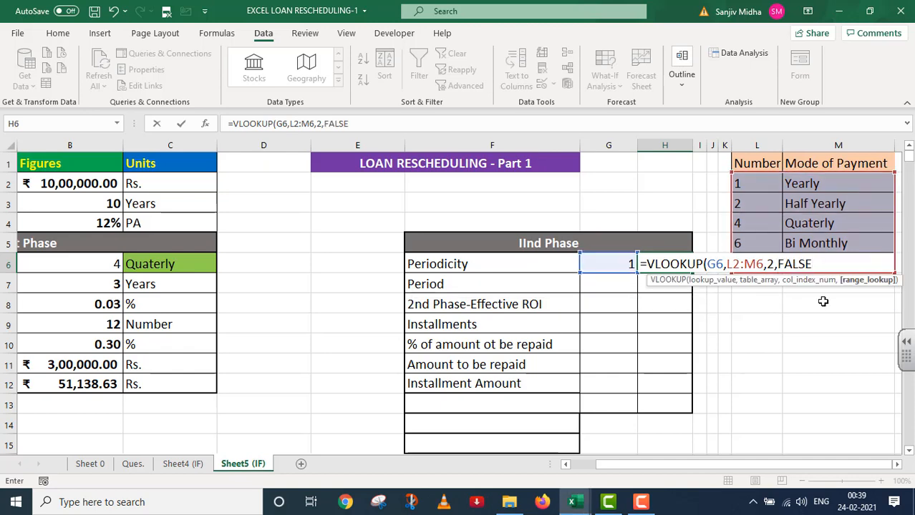
{"action": "type", "text": ")"}
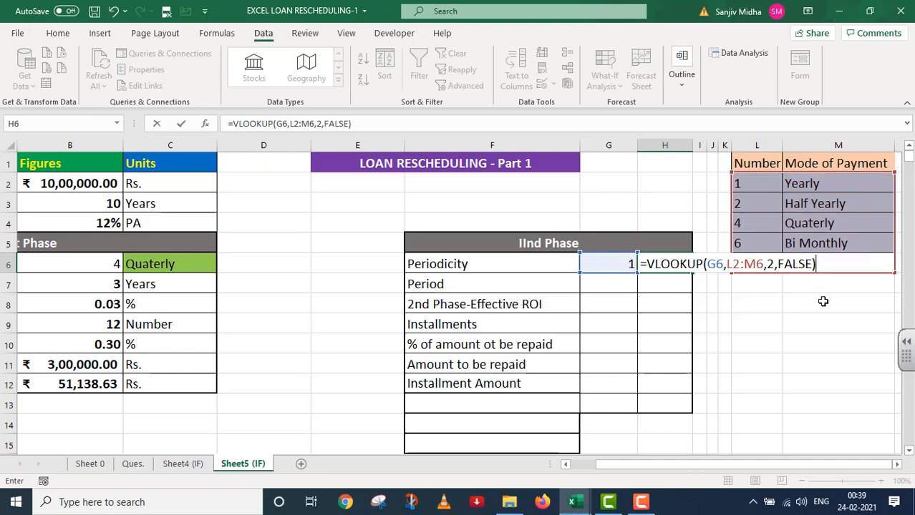
{"action": "key", "text": "Return"}
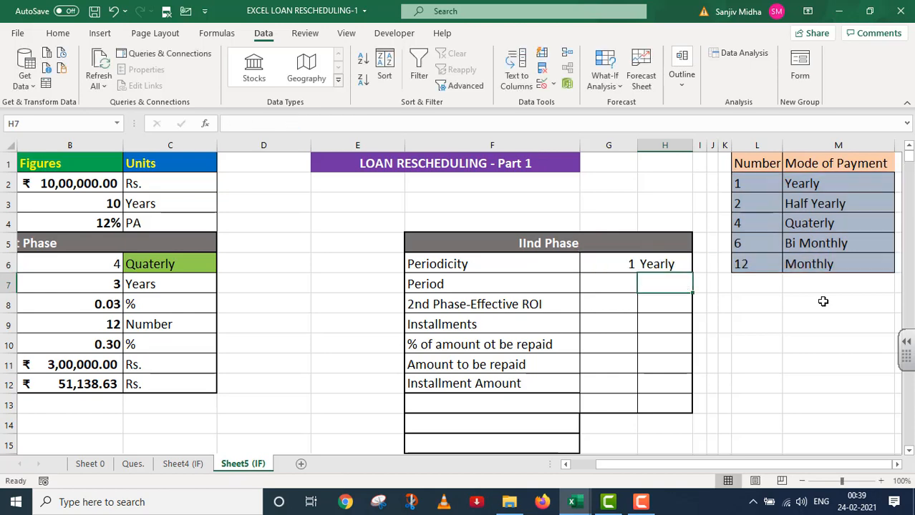
Fill the IInd Phase payment mode cell H6 with the same green as C6
{"action": "left_click", "coordinate": [665, 266]}
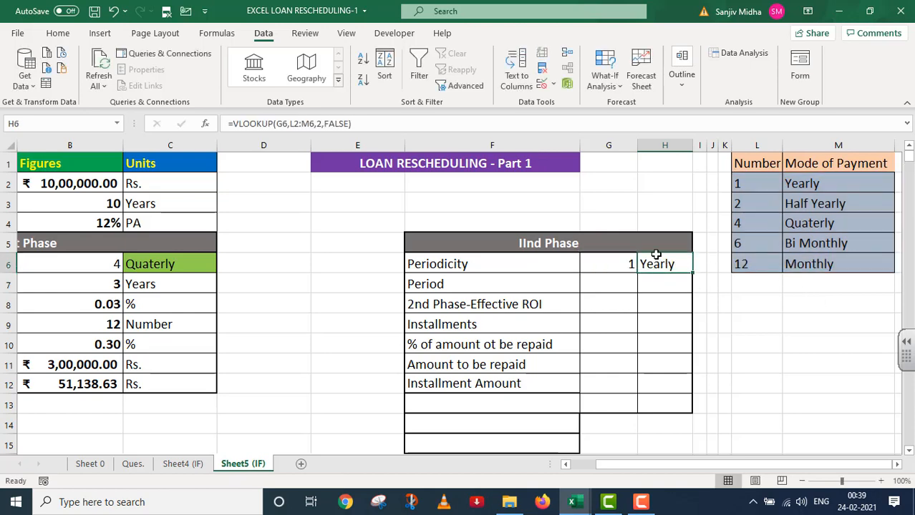
{"action": "left_click", "coordinate": [58, 34]}
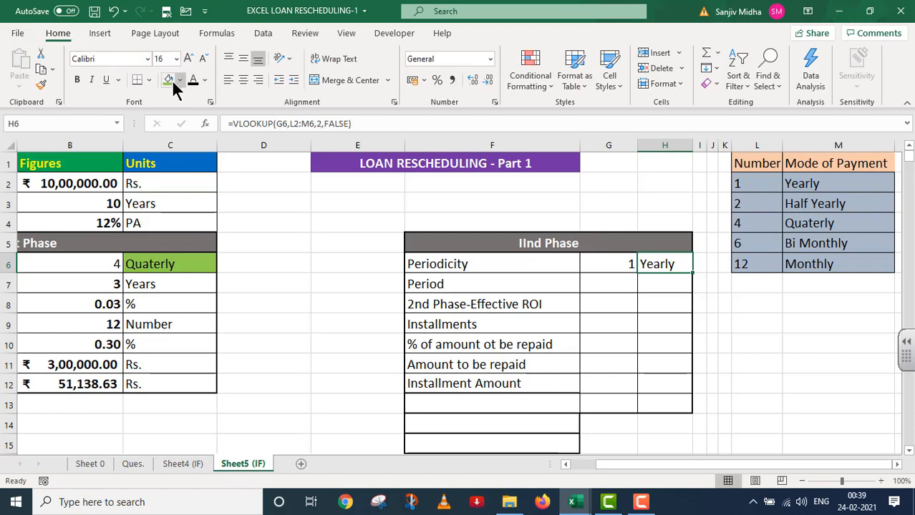
{"action": "left_click", "coordinate": [167, 80]}
Test the H6 lookup by choosing 4 and 12 from the G6 periodicity list, and set G6 back to 4
{"action": "left_click", "coordinate": [627, 262]}
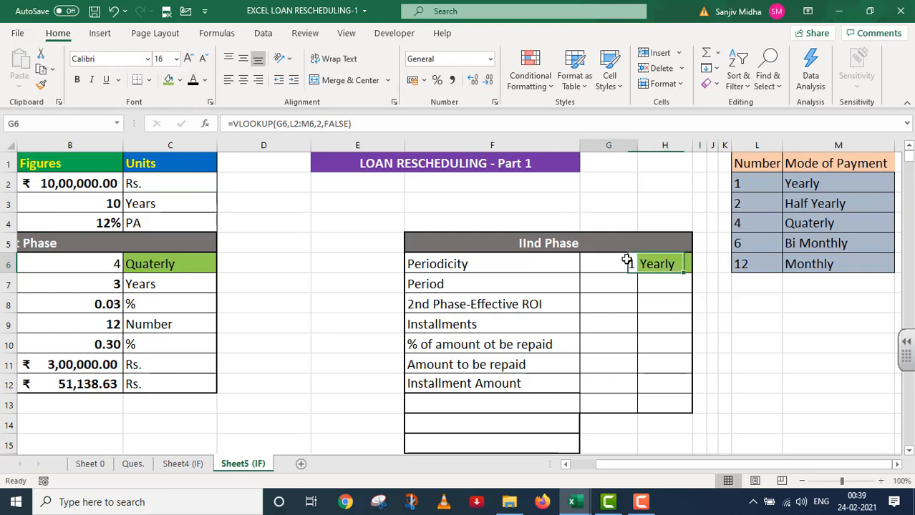
{"action": "left_click", "coordinate": [644, 267]}
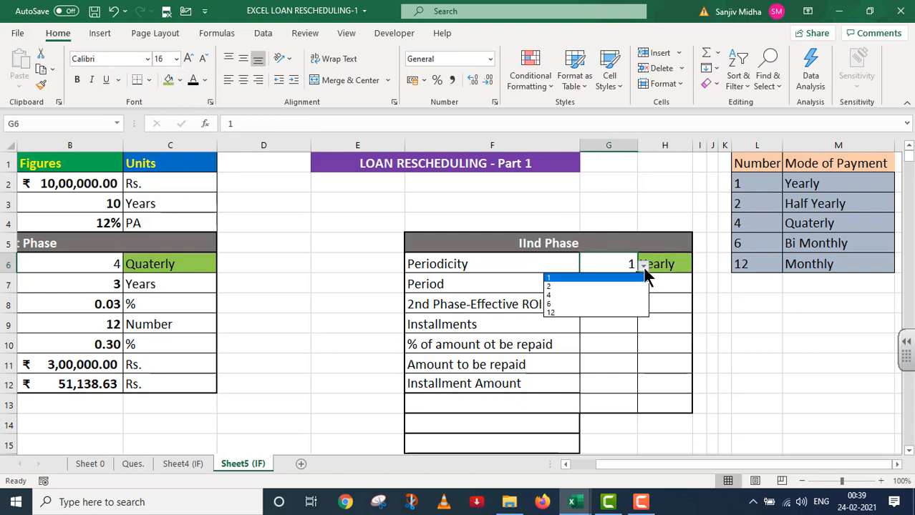
{"action": "left_click", "coordinate": [583, 296]}
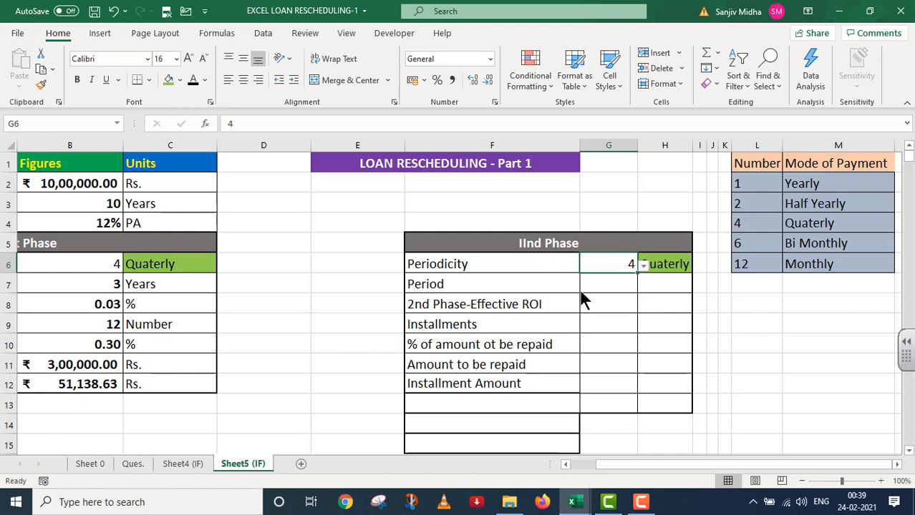
{"action": "left_click", "coordinate": [645, 267]}
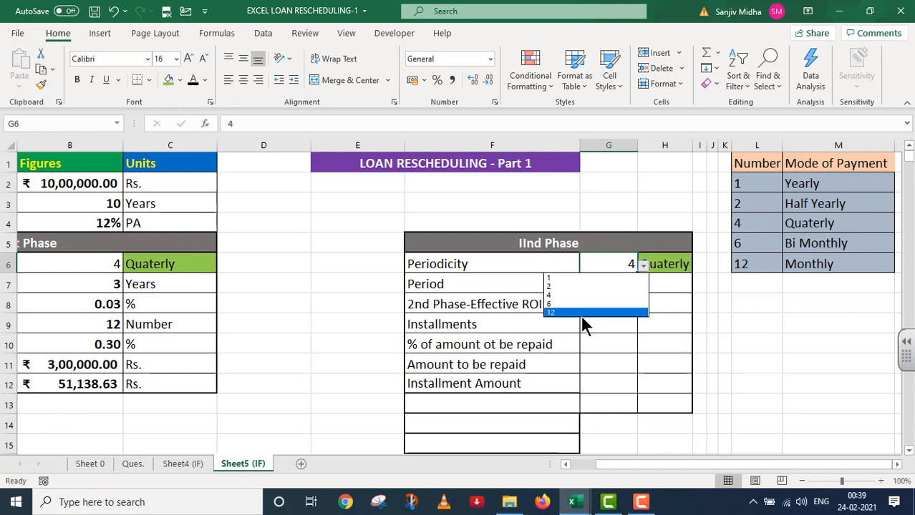
{"action": "left_click", "coordinate": [584, 313]}
{"action": "left_click", "coordinate": [644, 266]}
{"action": "left_click", "coordinate": [568, 296]}
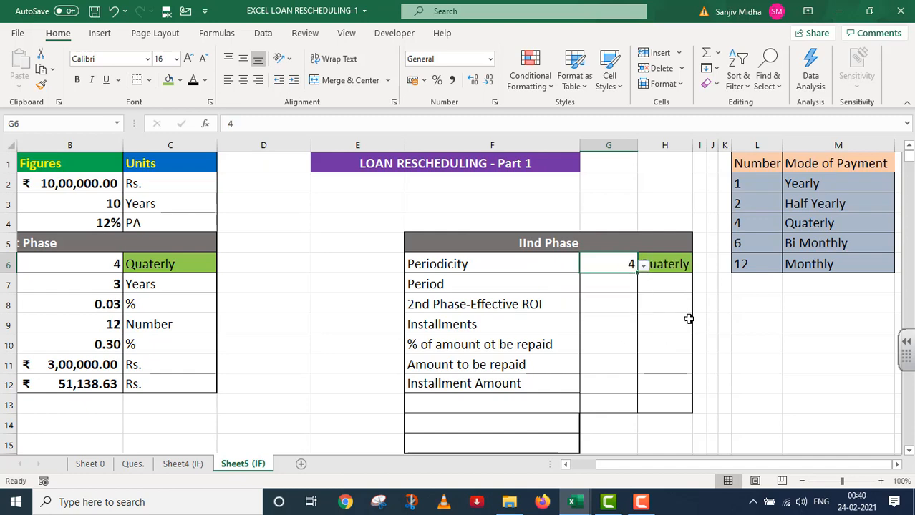
{"action": "left_click", "coordinate": [743, 312]}
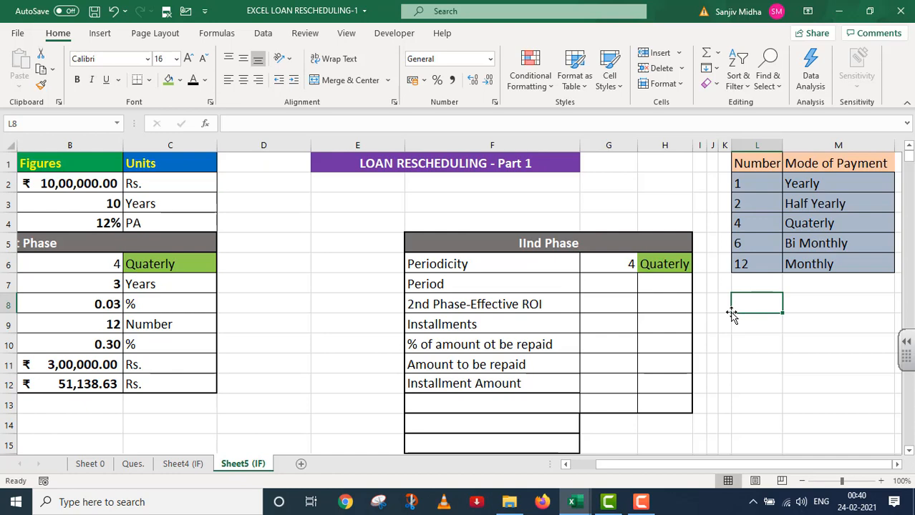
Calculate the IInd Phase period in G7 with =B3-B7 and enter Years as its unit in H7
{"action": "double_click", "coordinate": [594, 284]}
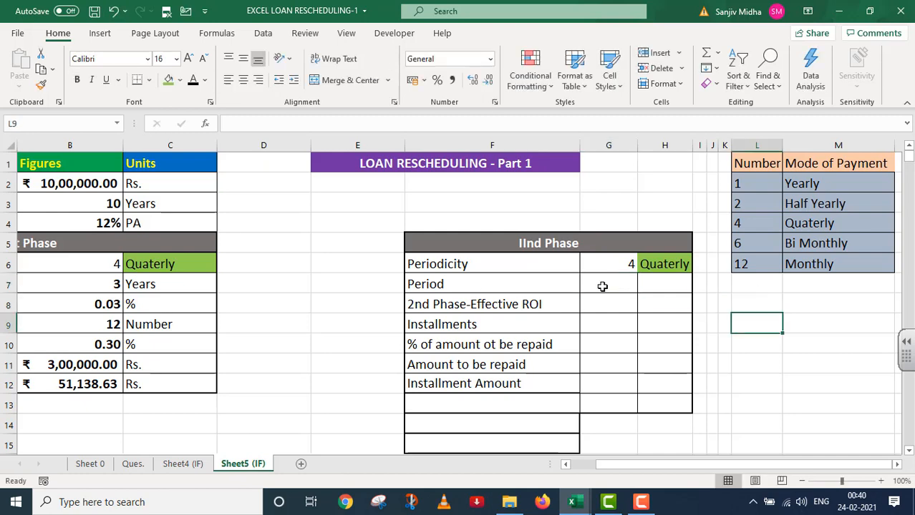
{"action": "double_click", "coordinate": [602, 285]}
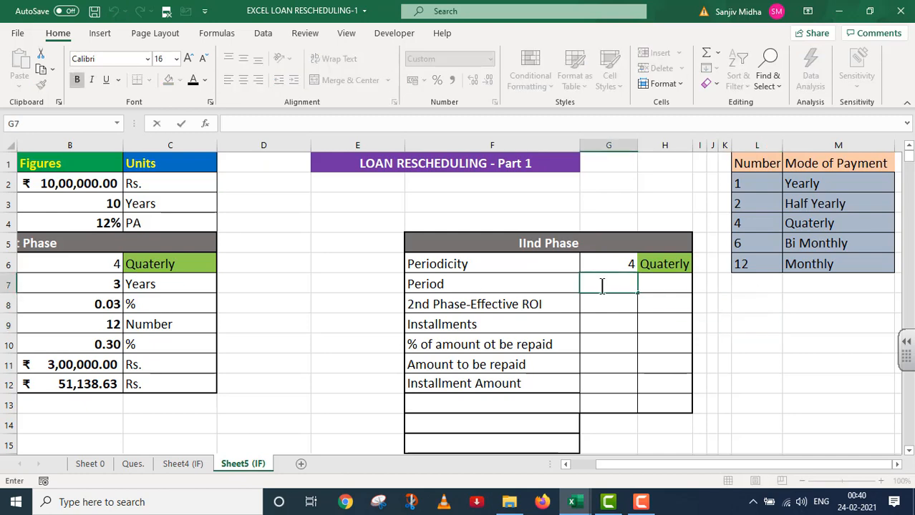
{"action": "type", "text": "="}
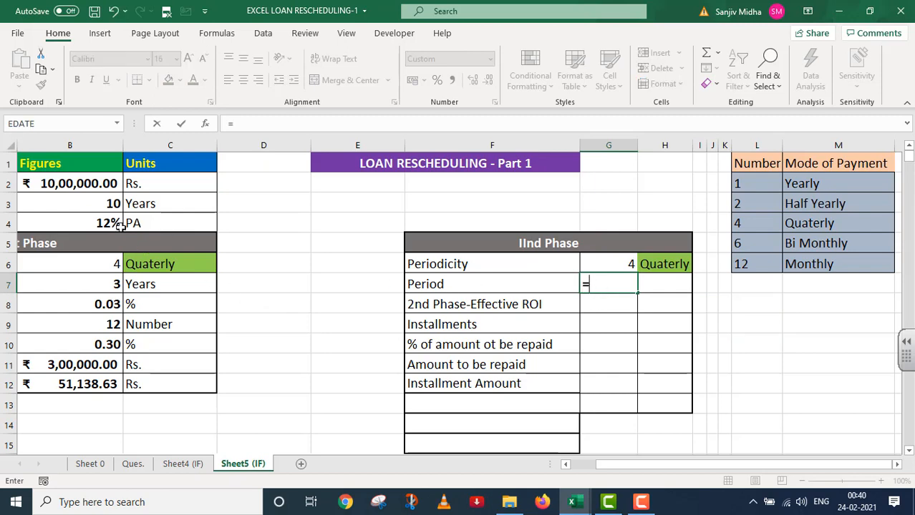
{"action": "left_click", "coordinate": [103, 205]}
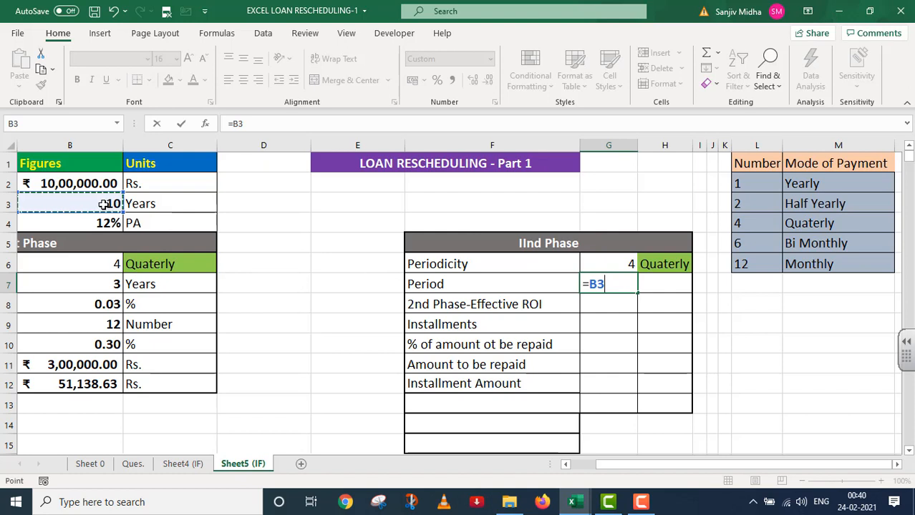
{"action": "type", "text": "-"}
{"action": "left_click", "coordinate": [106, 285]}
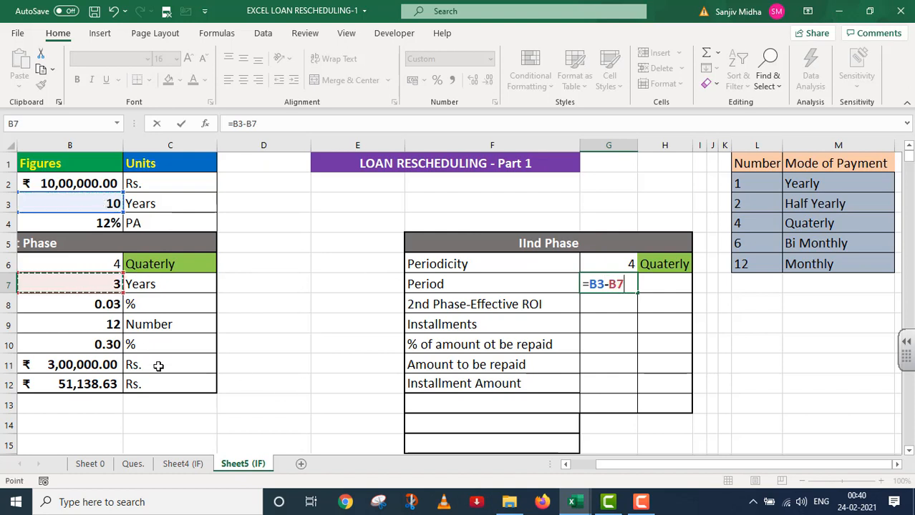
{"action": "key", "text": "Return"}
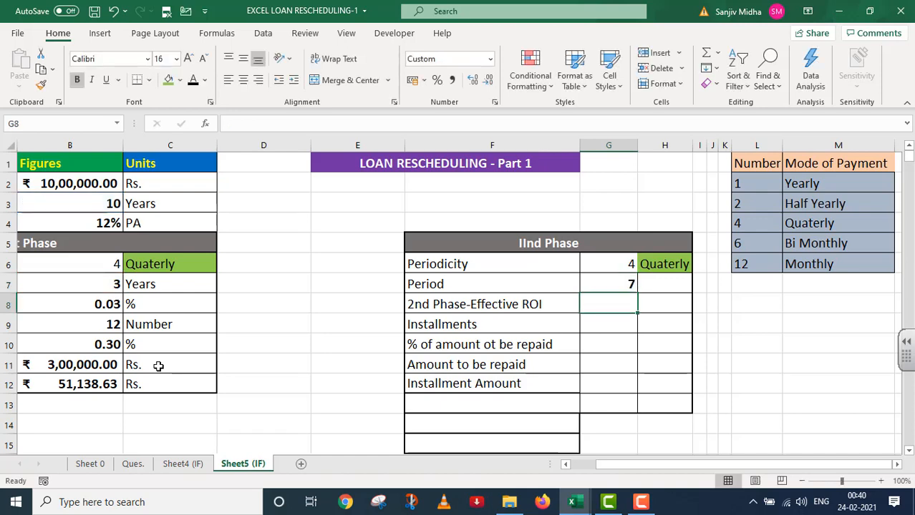
{"action": "double_click", "coordinate": [652, 285]}
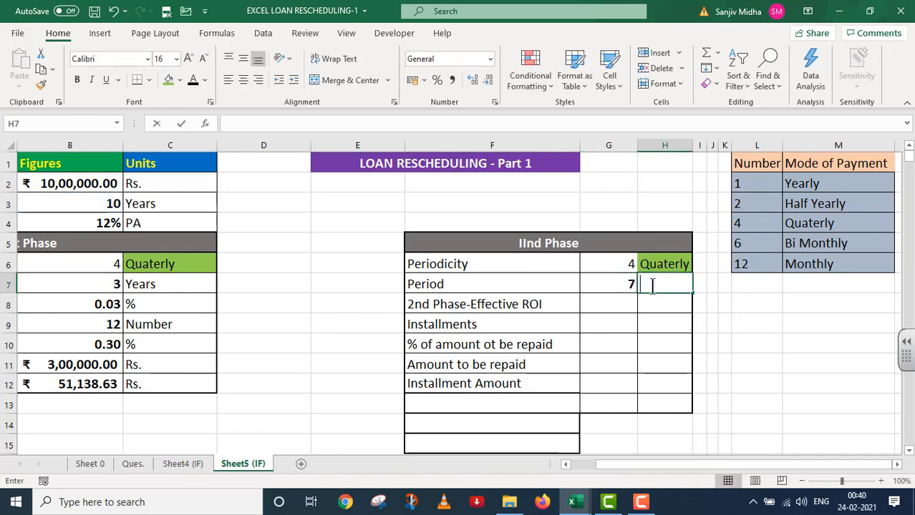
{"action": "type", "text": "Years"}
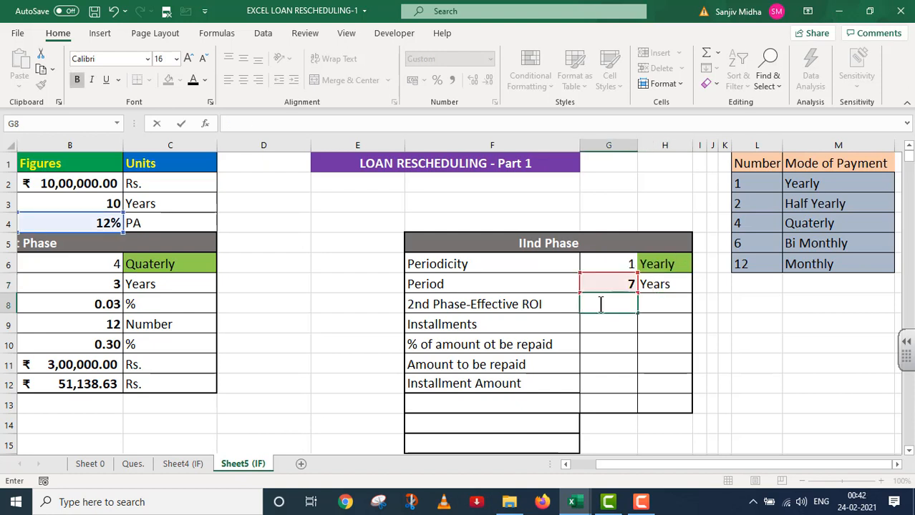
Calculate the 2nd Phase-Effective ROI in G8 with =B4/G6 and enter % as its unit in H8
{"action": "type", "text": "="}
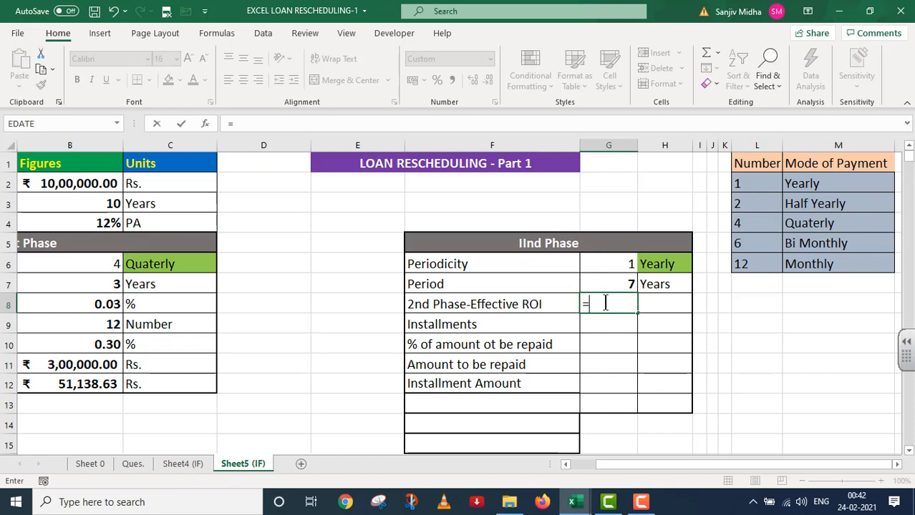
{"action": "left_click", "coordinate": [104, 225]}
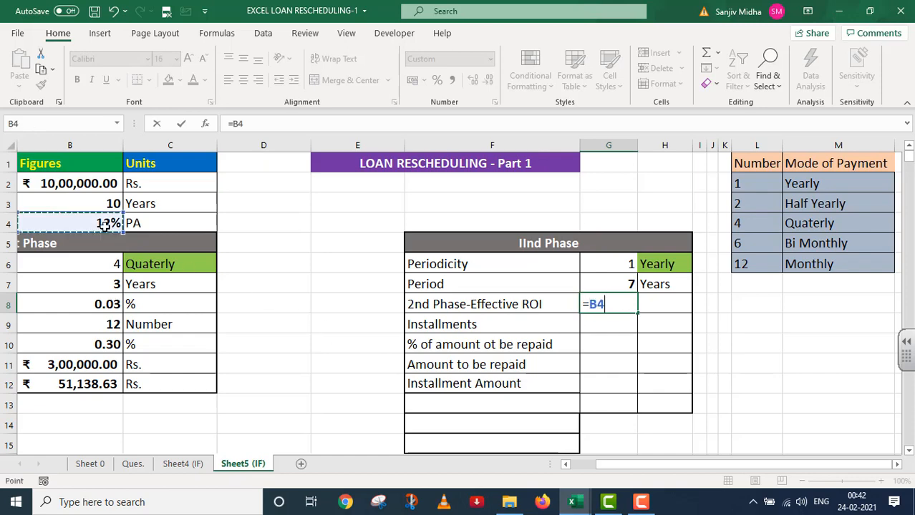
{"action": "type", "text": "/"}
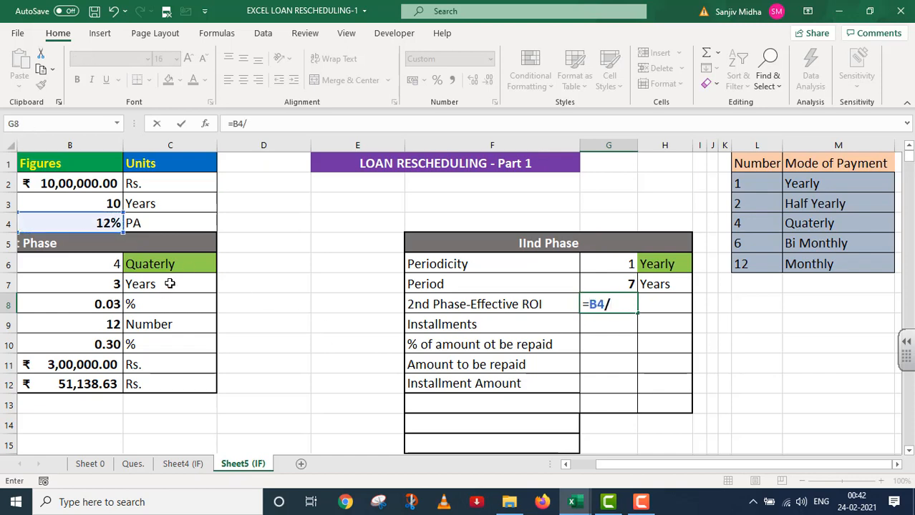
{"action": "left_click", "coordinate": [618, 265]}
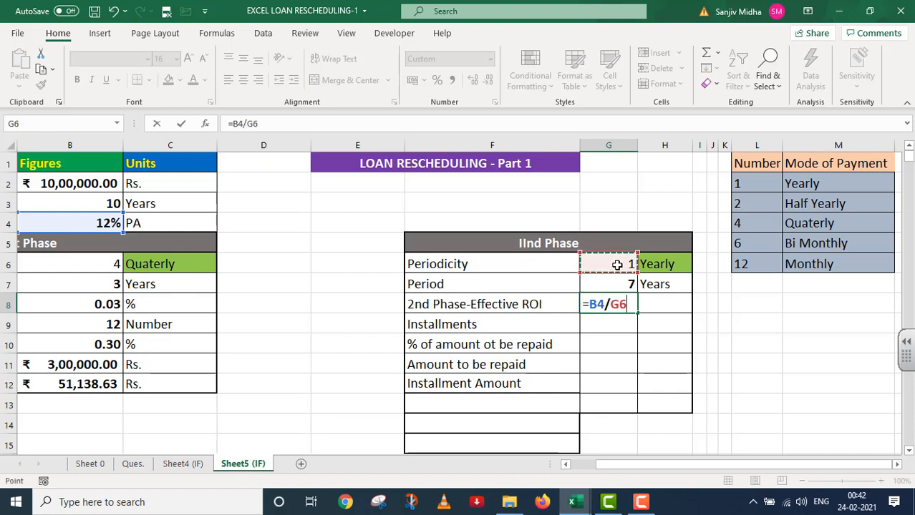
{"action": "key", "text": "Return"}
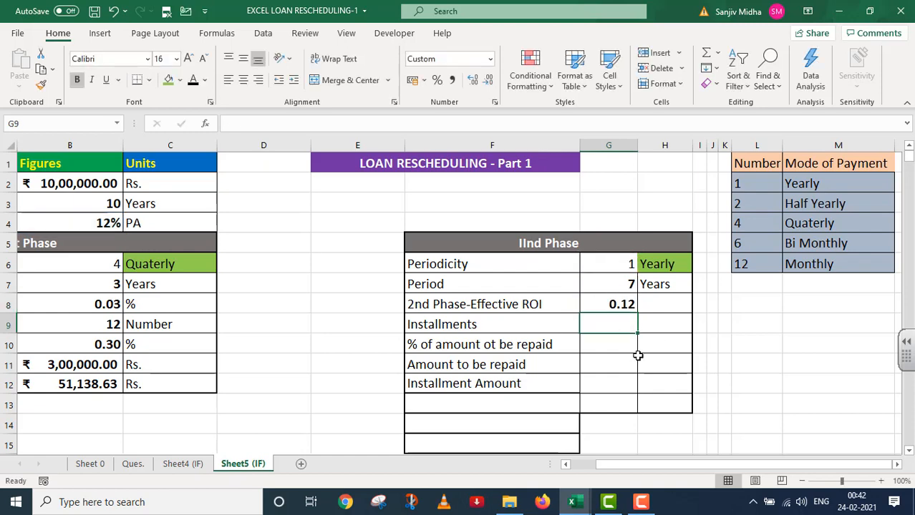
{"action": "left_click", "coordinate": [650, 305]}
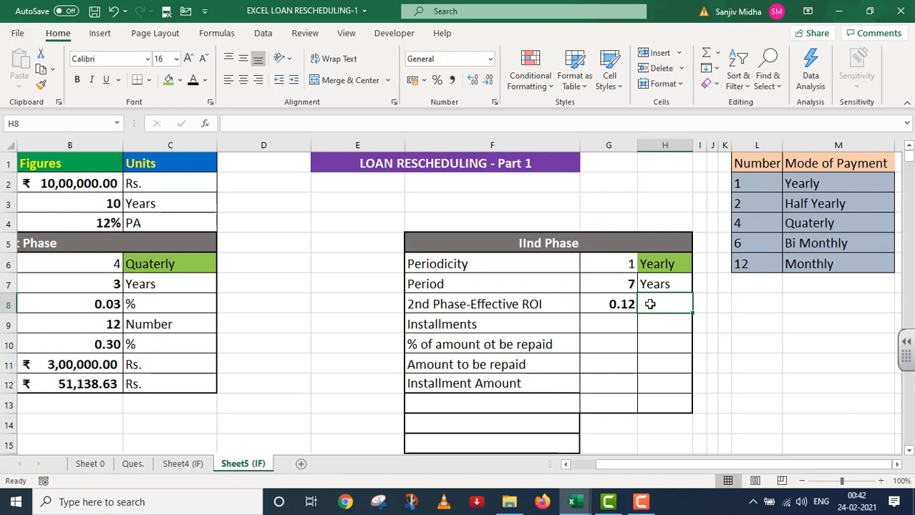
{"action": "type", "text": "%"}
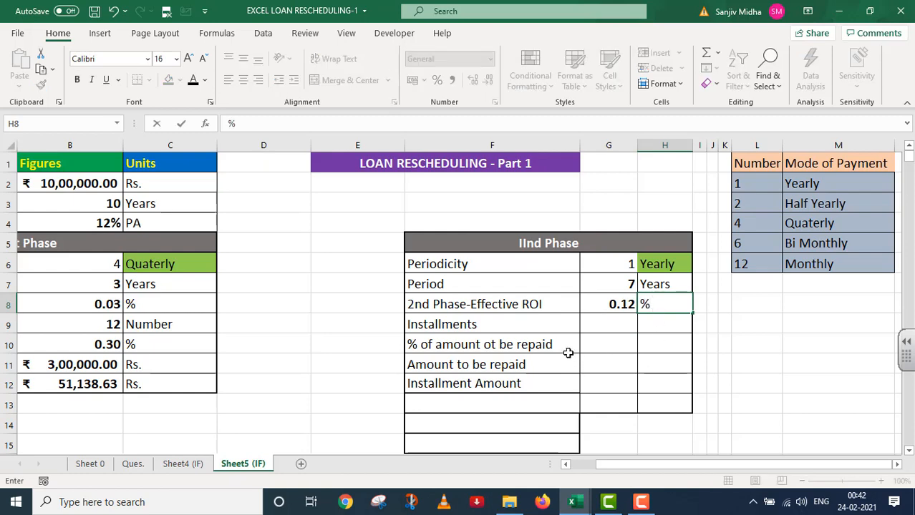
Calculate the IInd Phase installments in G9 with =G6*G7 and enter Number as the unit in H9
{"action": "left_click", "coordinate": [605, 325]}
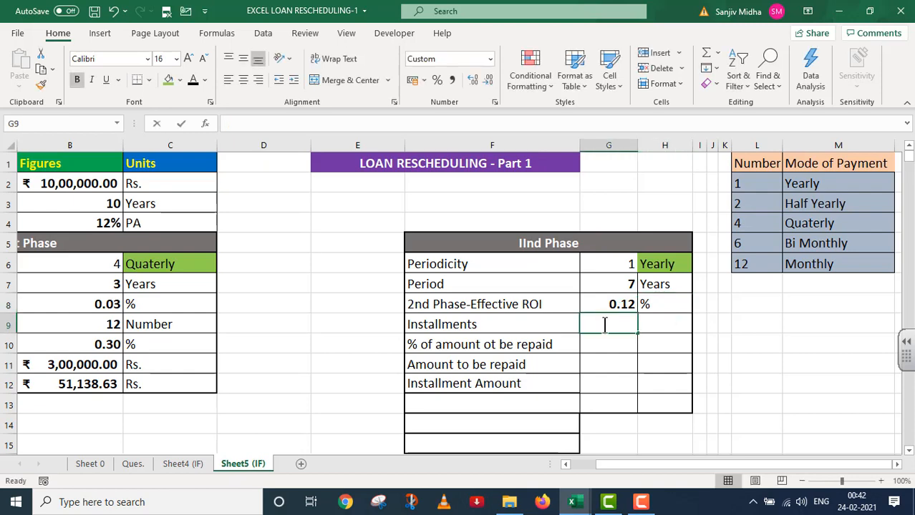
{"action": "type", "text": "="}
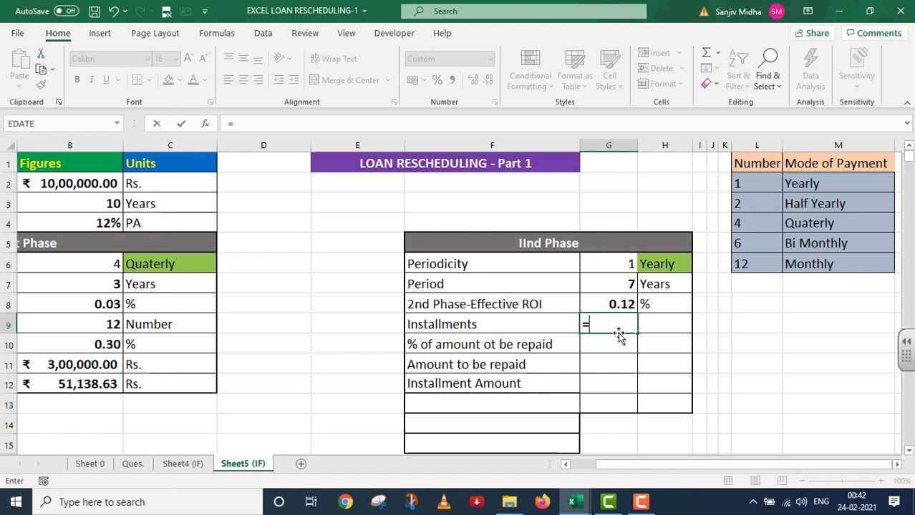
{"action": "left_click", "coordinate": [609, 265]}
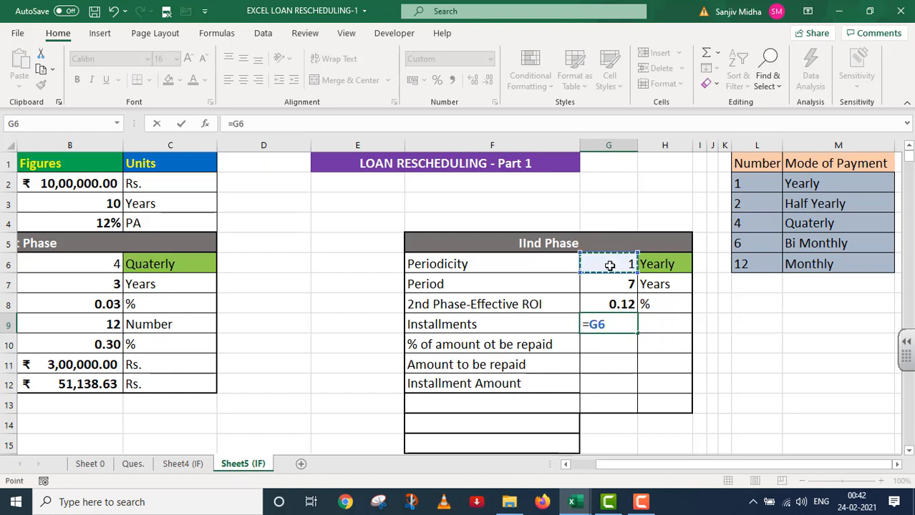
{"action": "type", "text": "*"}
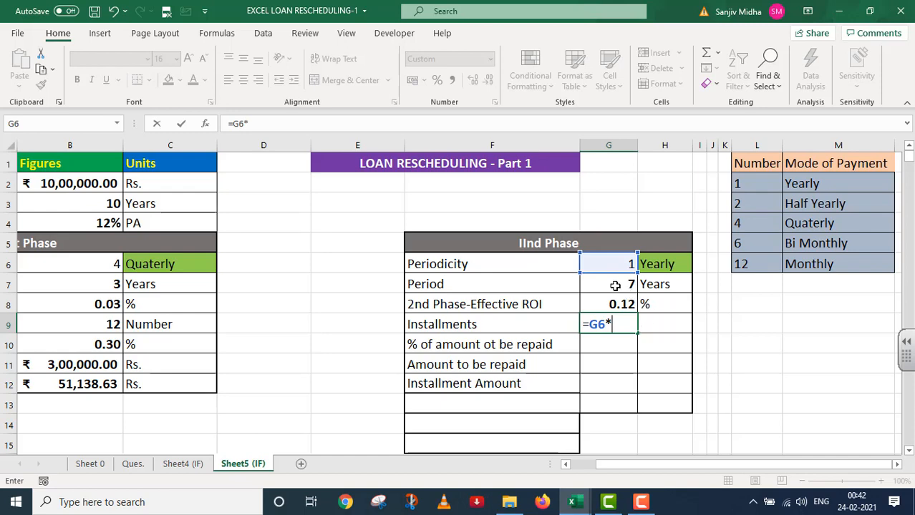
{"action": "left_click", "coordinate": [615, 286]}
{"action": "key", "text": "Return"}
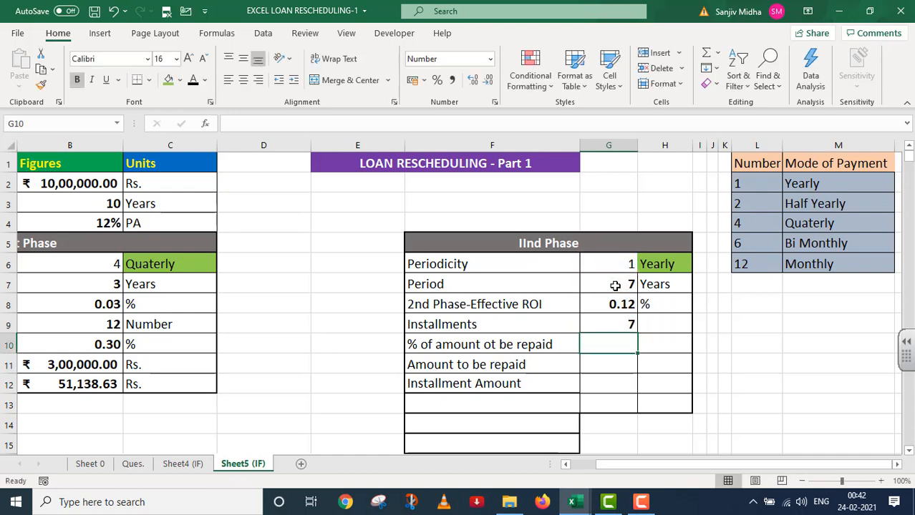
{"action": "left_click", "coordinate": [665, 320]}
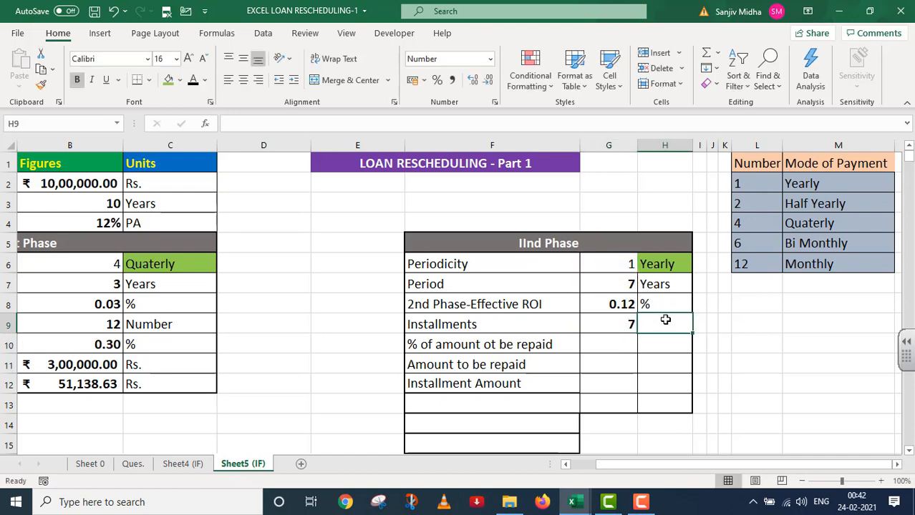
{"action": "type", "text": "Number"}
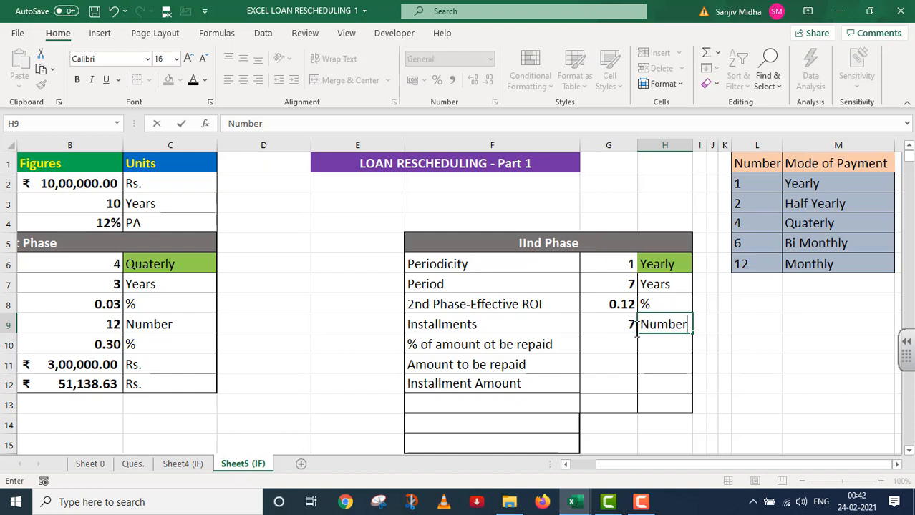
Test the installments formula by choosing 4 from the G6 periodicity list, and set G6 back to 1
{"action": "left_click", "coordinate": [619, 266]}
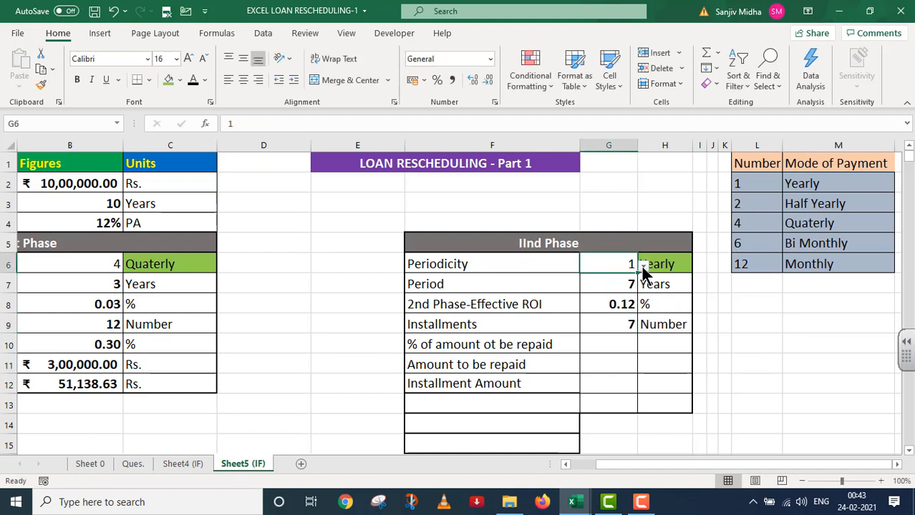
{"action": "left_click", "coordinate": [644, 267]}
{"action": "left_click", "coordinate": [573, 294]}
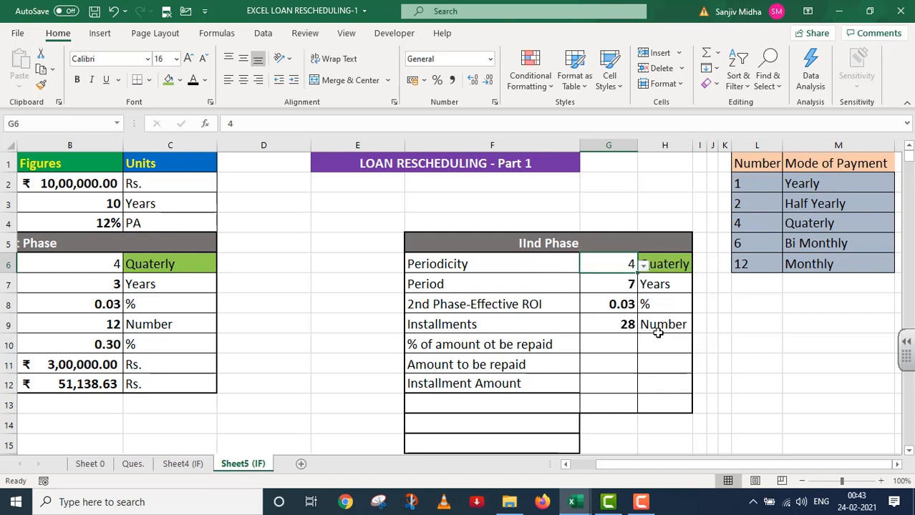
{"action": "left_click", "coordinate": [644, 266]}
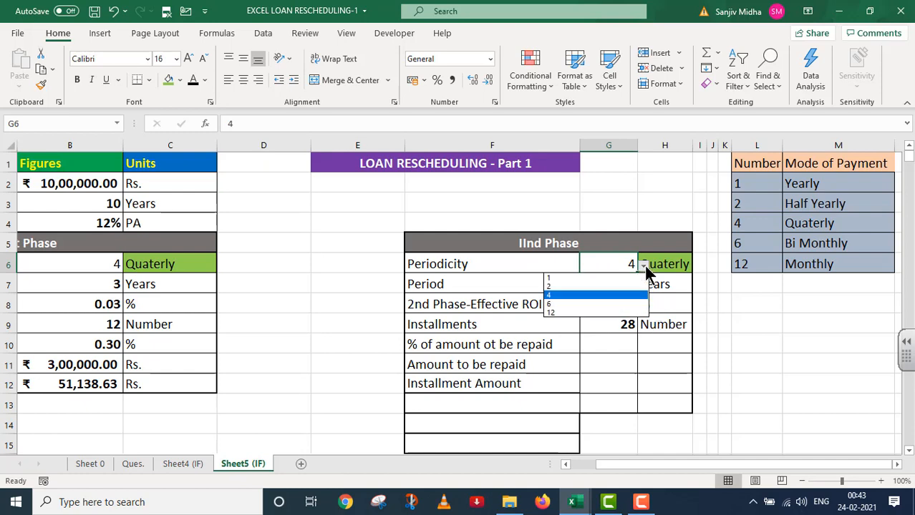
{"action": "left_click", "coordinate": [585, 279]}
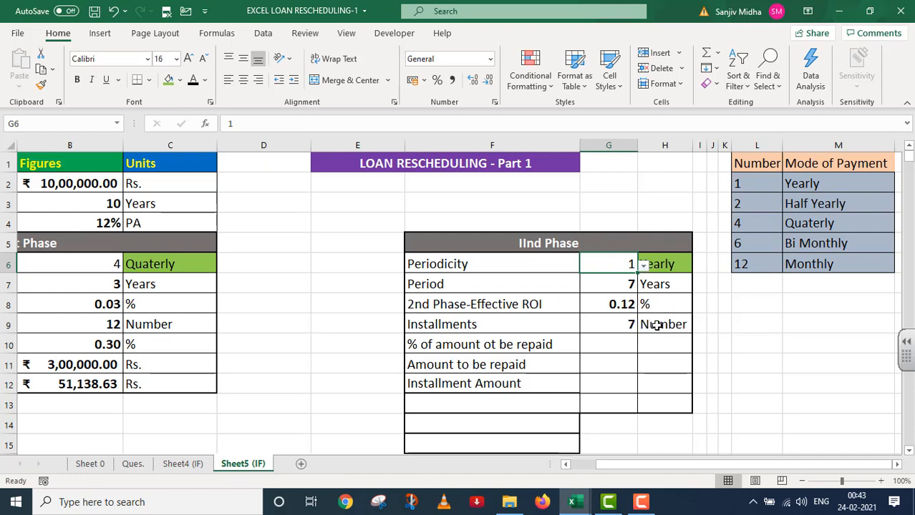
Calculate the IInd Phase percentage of amount to be repaid in G10 with =1-B10 and enter % as its unit in H10
{"action": "left_click", "coordinate": [606, 343]}
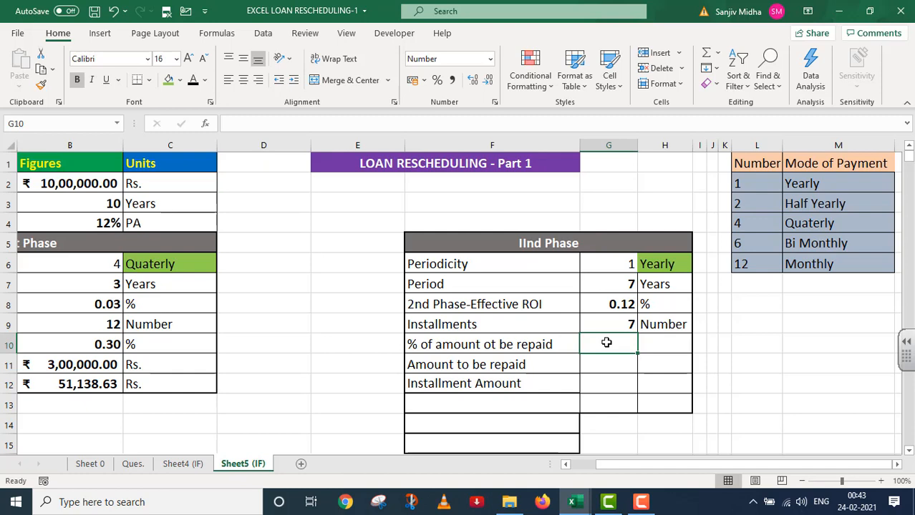
{"action": "type", "text": "=1-"}
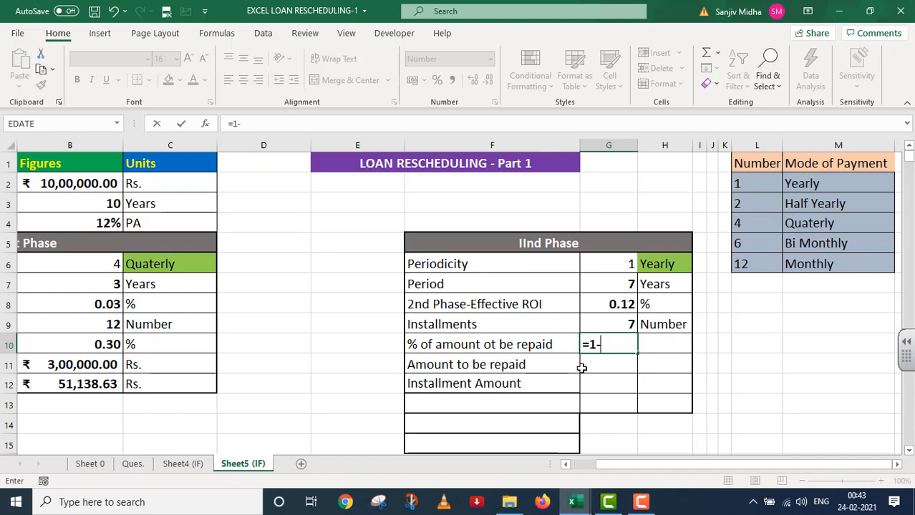
{"action": "left_click", "coordinate": [114, 344]}
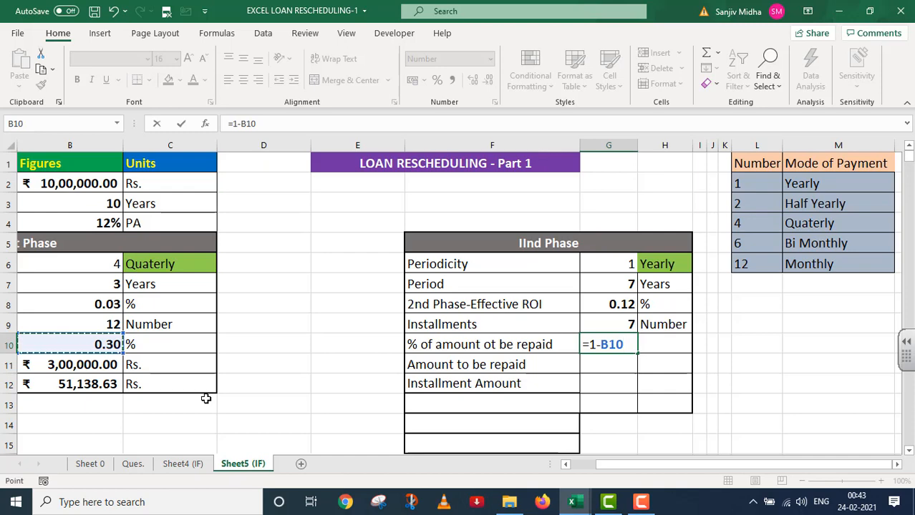
{"action": "key", "text": "Return"}
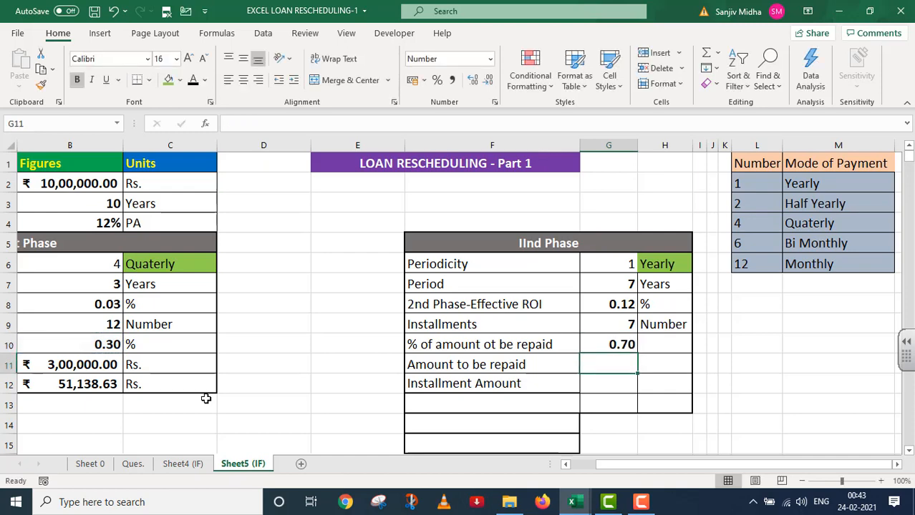
{"action": "left_click", "coordinate": [658, 345]}
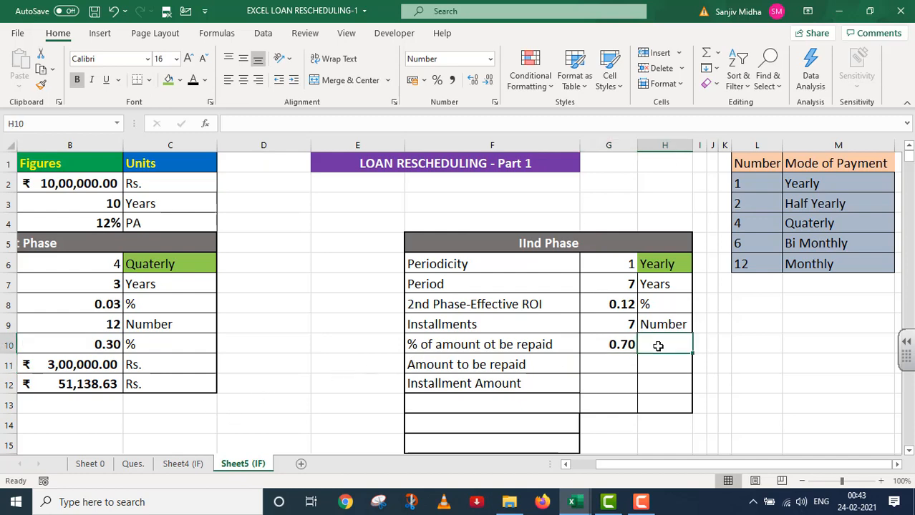
{"action": "double_click", "coordinate": [658, 346]}
{"action": "type", "text": "%"}
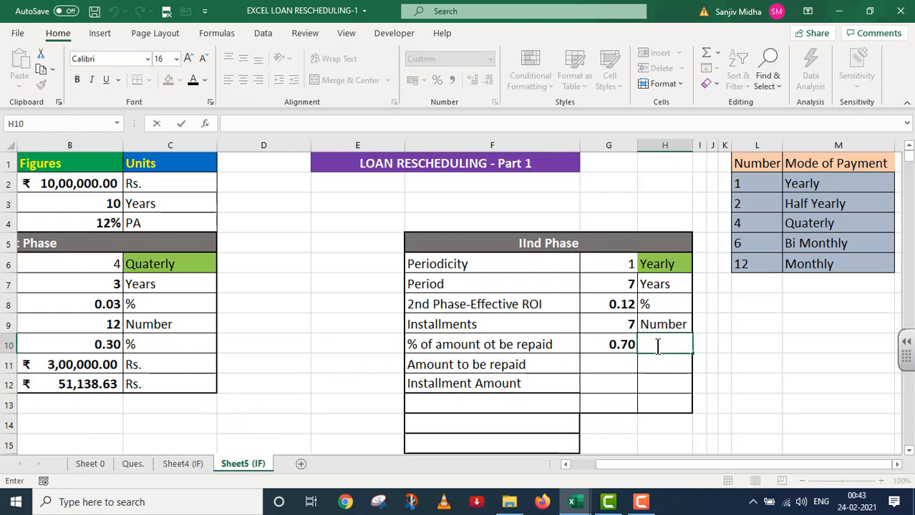
Calculate the IInd Phase amount to be repaid in G11 with =G10*B2 and enter Rs. as its unit in H11
{"action": "left_click_drag", "start_coordinate": [716, 466], "coordinate": [702, 464]}
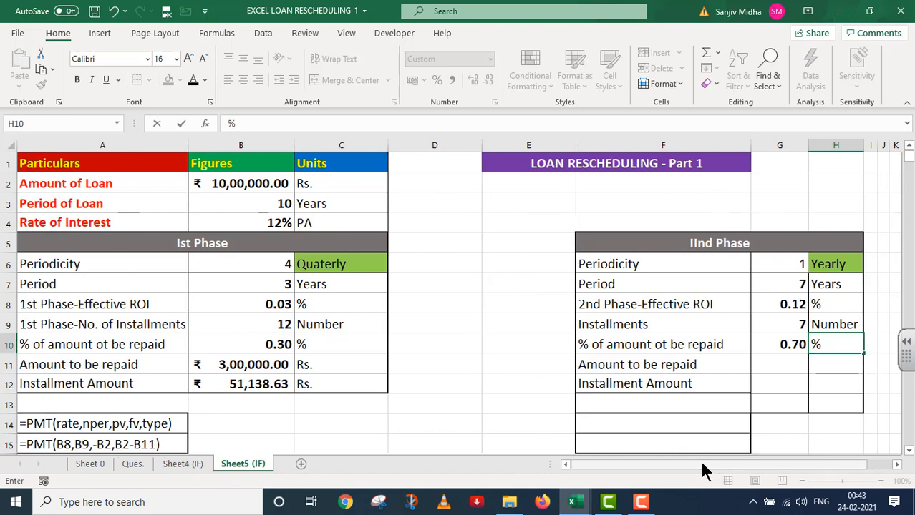
{"action": "left_click", "coordinate": [709, 466]}
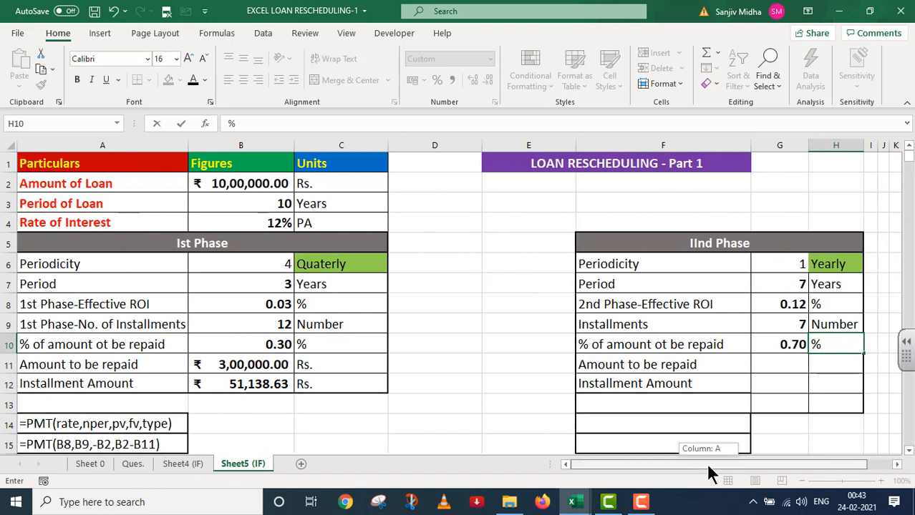
{"action": "double_click", "coordinate": [768, 363]}
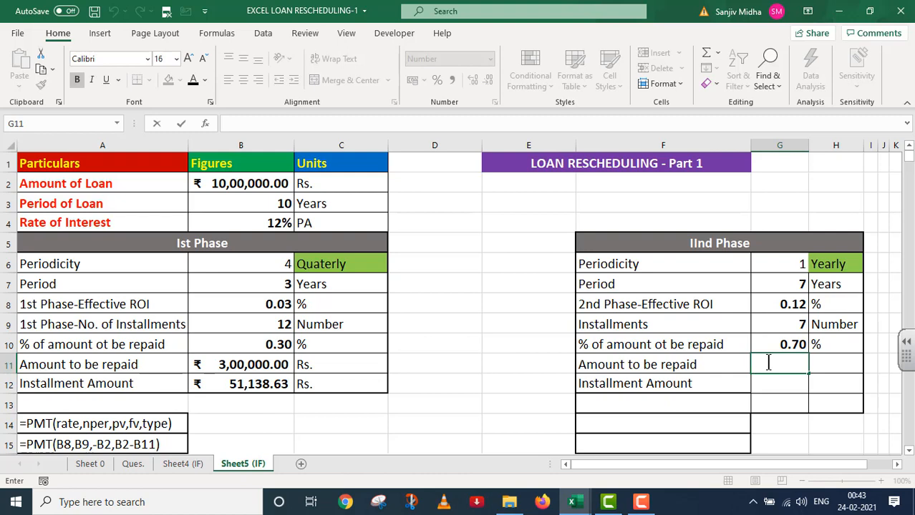
{"action": "type", "text": "="}
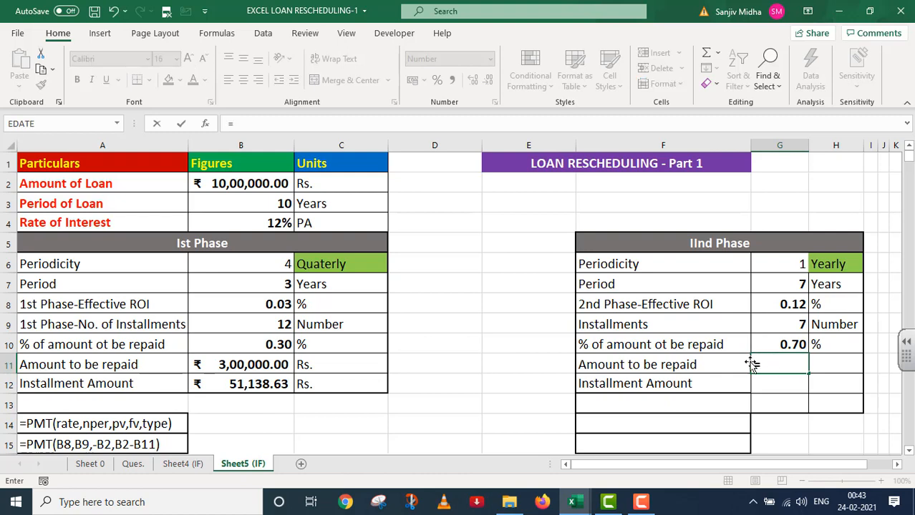
{"action": "left_click", "coordinate": [766, 344]}
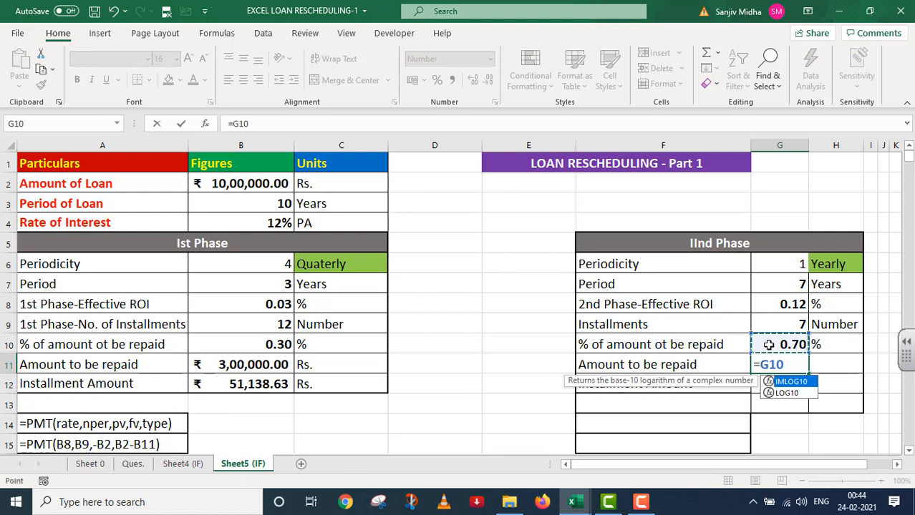
{"action": "type", "text": "*"}
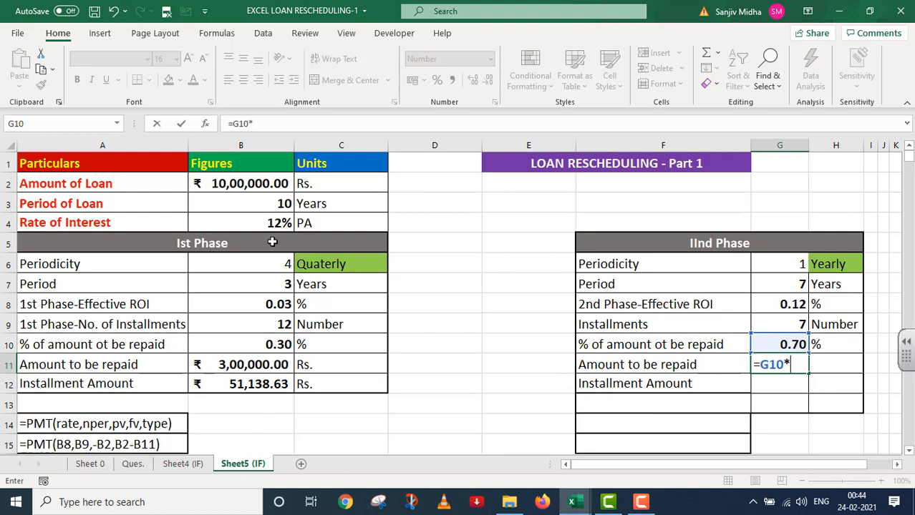
{"action": "left_click", "coordinate": [229, 189]}
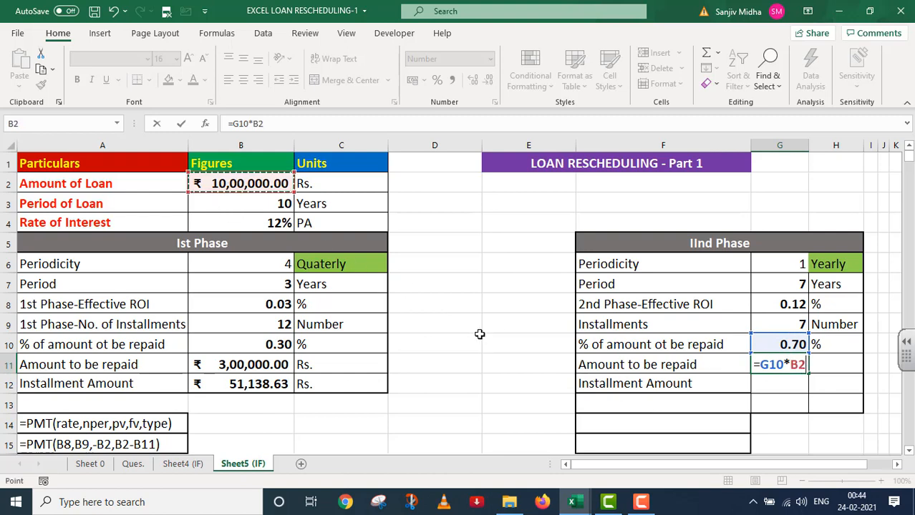
{"action": "key", "text": "Return"}
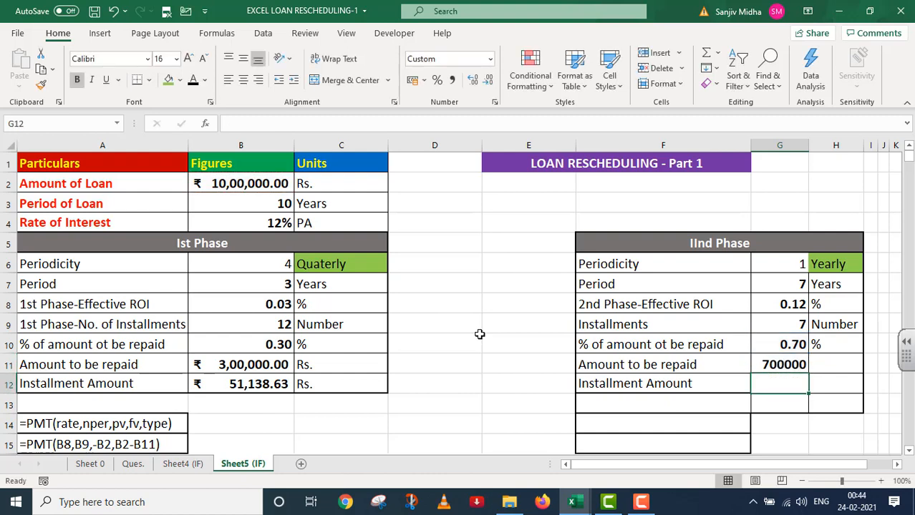
{"action": "double_click", "coordinate": [820, 366]}
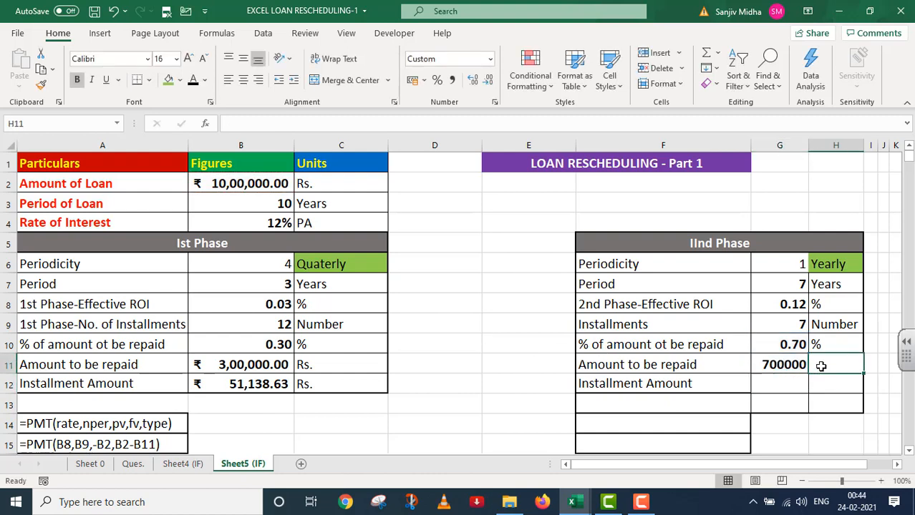
{"action": "type", "text": "Rs."}
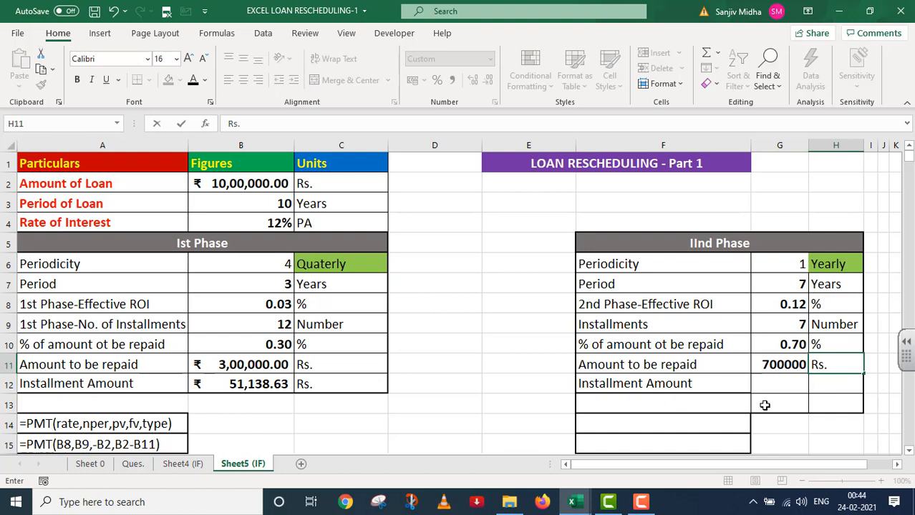
Calculate the IInd Phase installment amount in G12 with =PMT(G8,G9,-G11,0,0) and enter Rs. as its unit in H12
{"action": "left_click", "coordinate": [770, 384]}
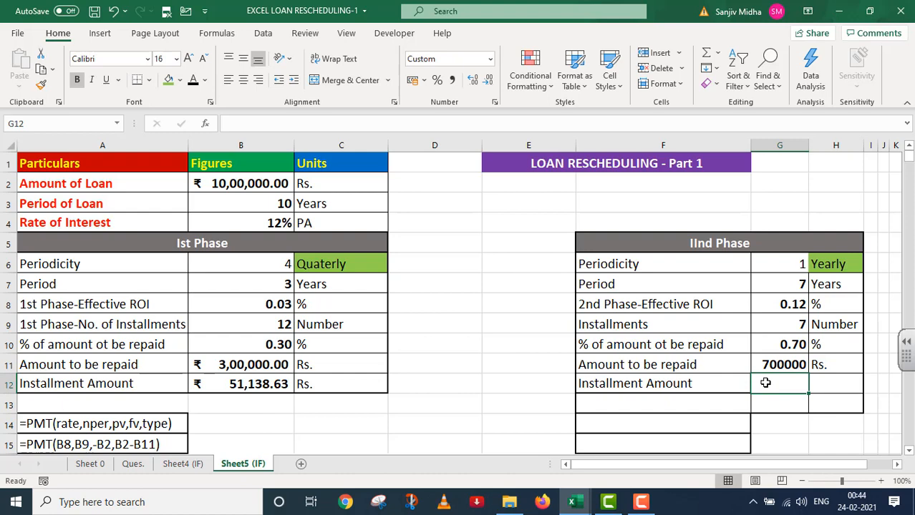
{"action": "type", "text": "="}
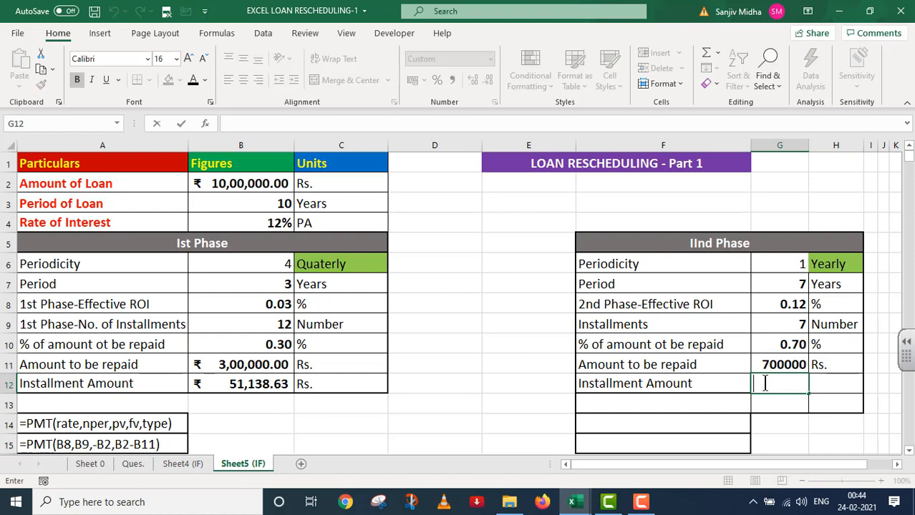
{"action": "type", "text": "PMT("}
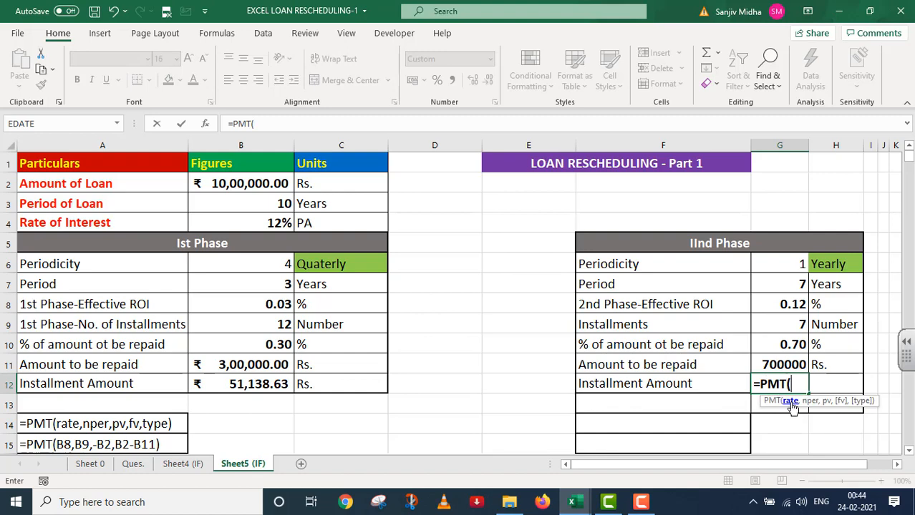
{"action": "left_click", "coordinate": [788, 307]}
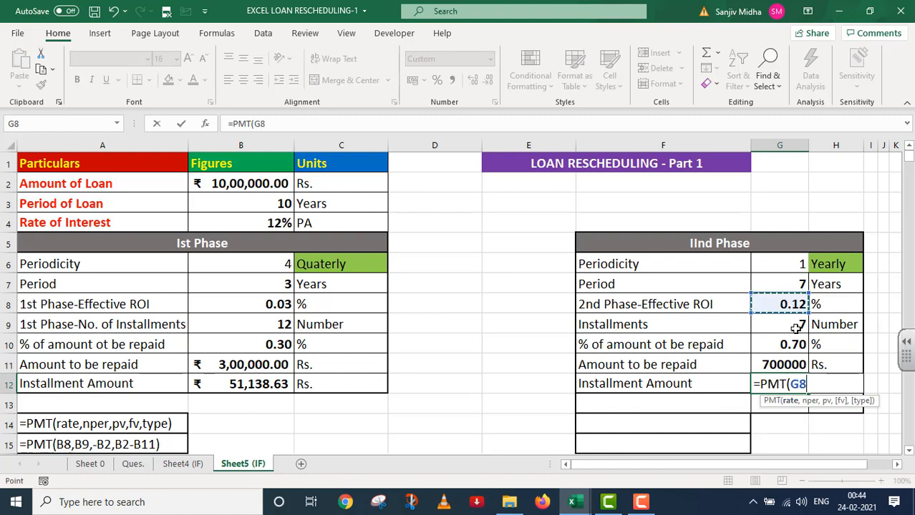
{"action": "type", "text": ","}
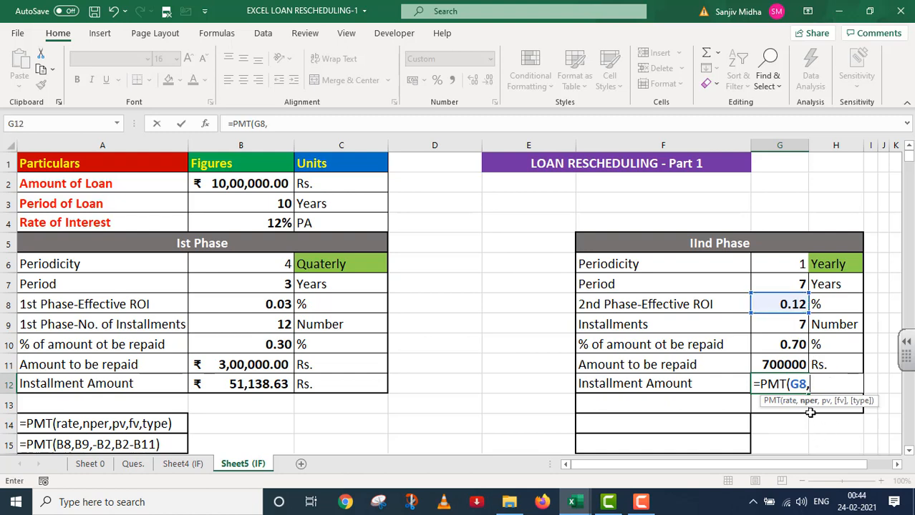
{"action": "left_click", "coordinate": [779, 325]}
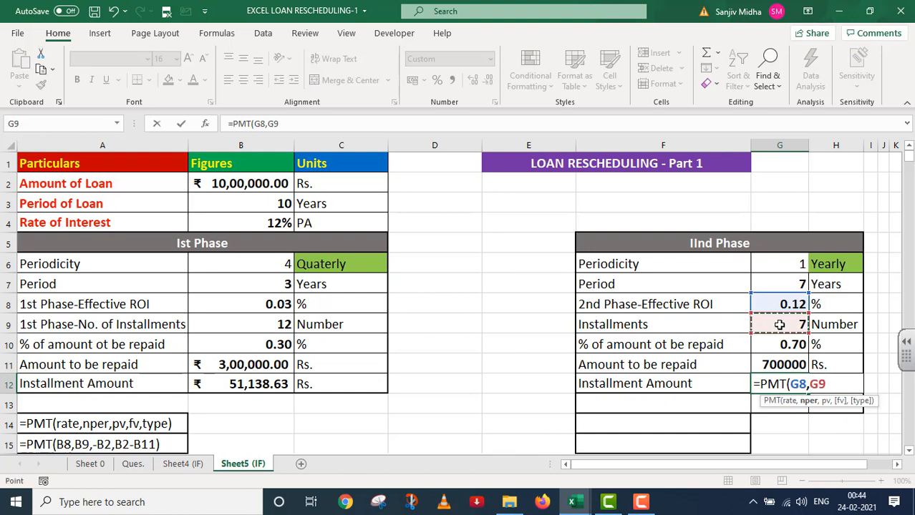
{"action": "type", "text": ","}
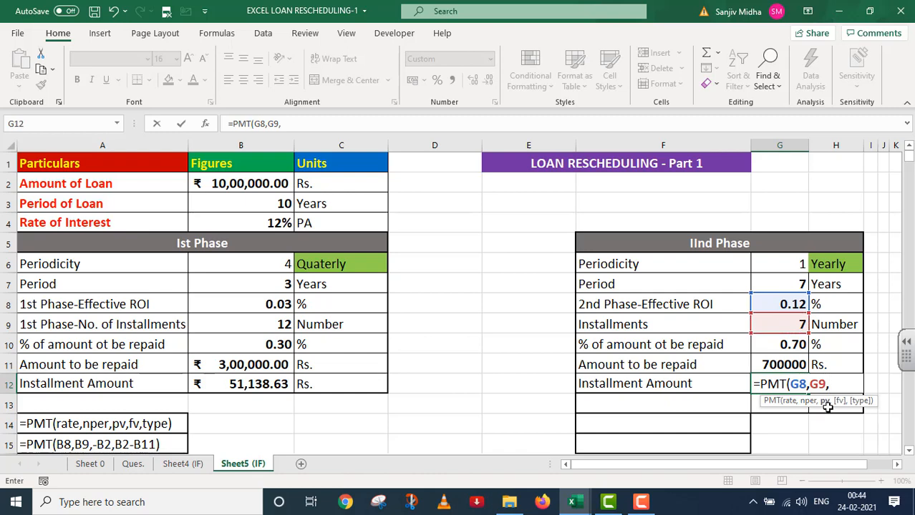
{"action": "left_click", "coordinate": [783, 365]}
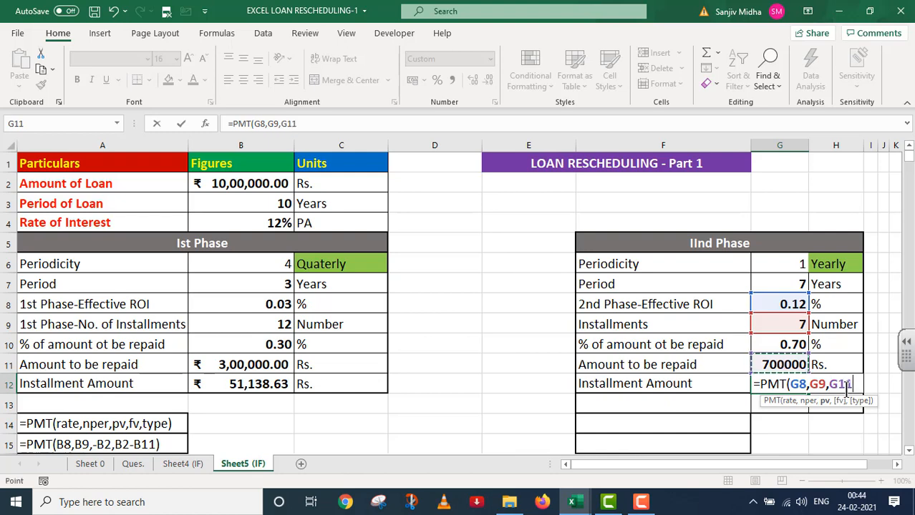
{"action": "left_click", "coordinate": [829, 385]}
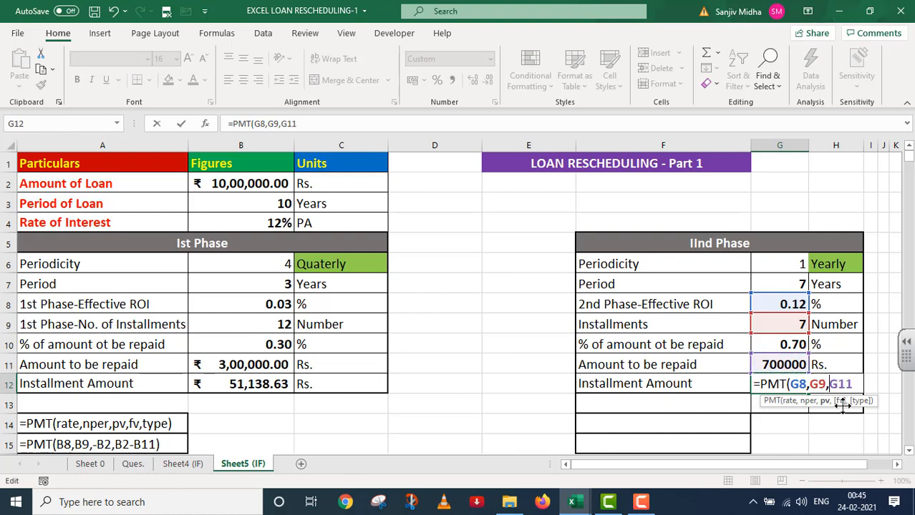
{"action": "type", "text": "-"}
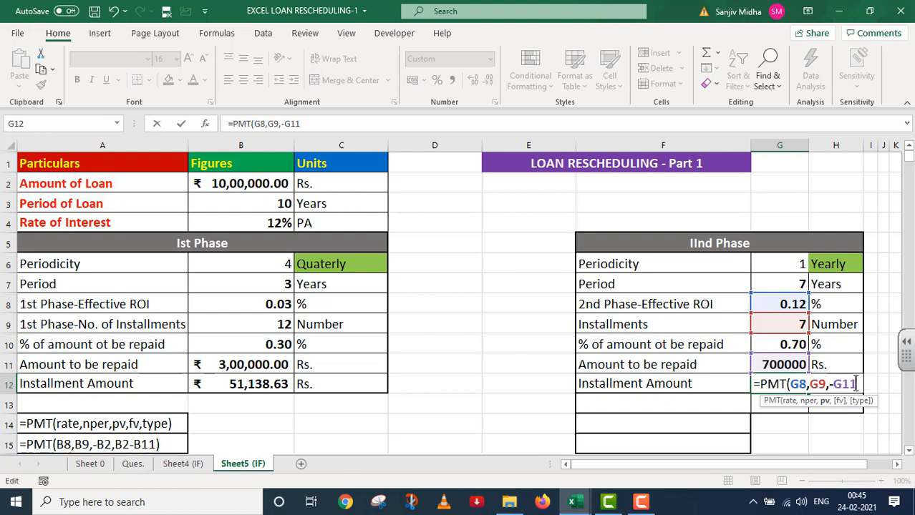
{"action": "type", "text": ",0"}
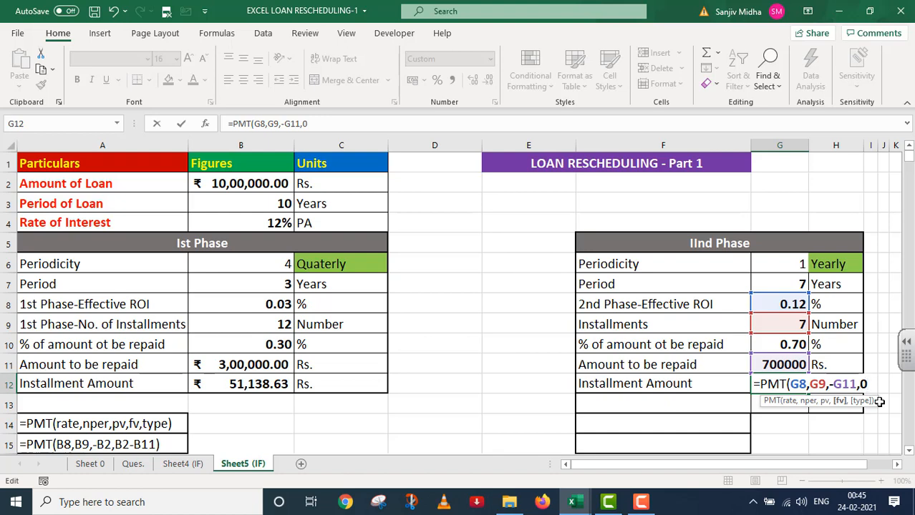
{"action": "type", "text": ","}
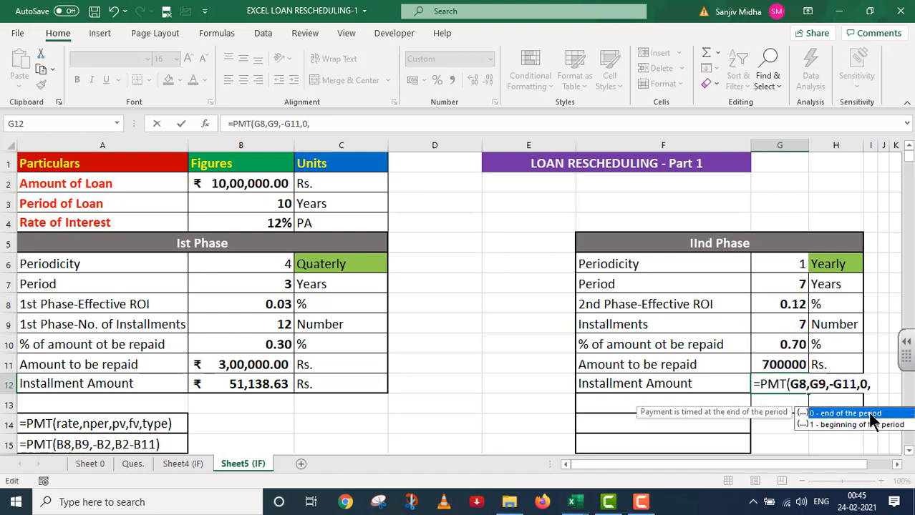
{"action": "double_click", "coordinate": [870, 415]}
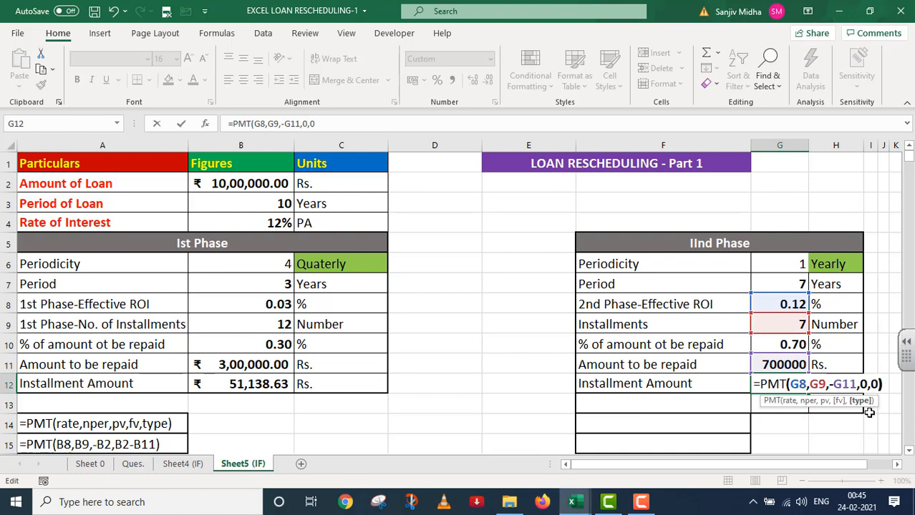
{"action": "type", "text": ")"}
{"action": "key", "text": "Return"}
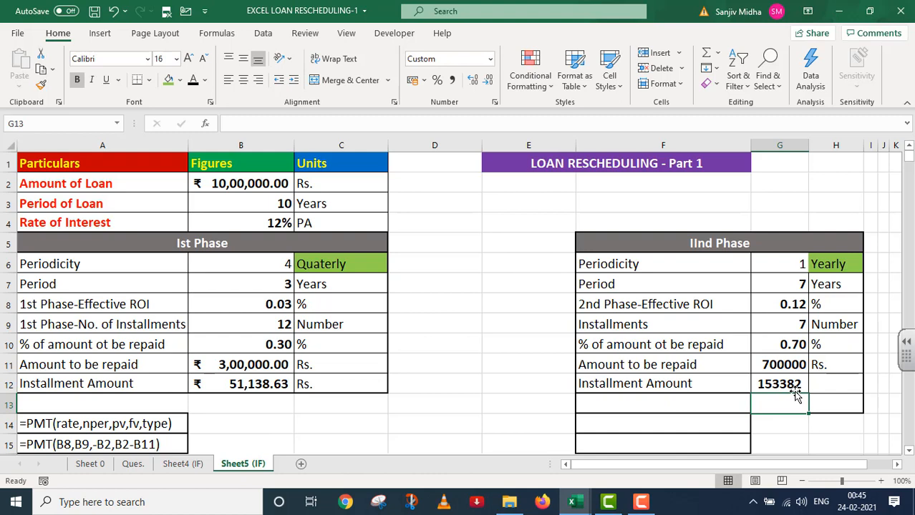
{"action": "double_click", "coordinate": [823, 384]}
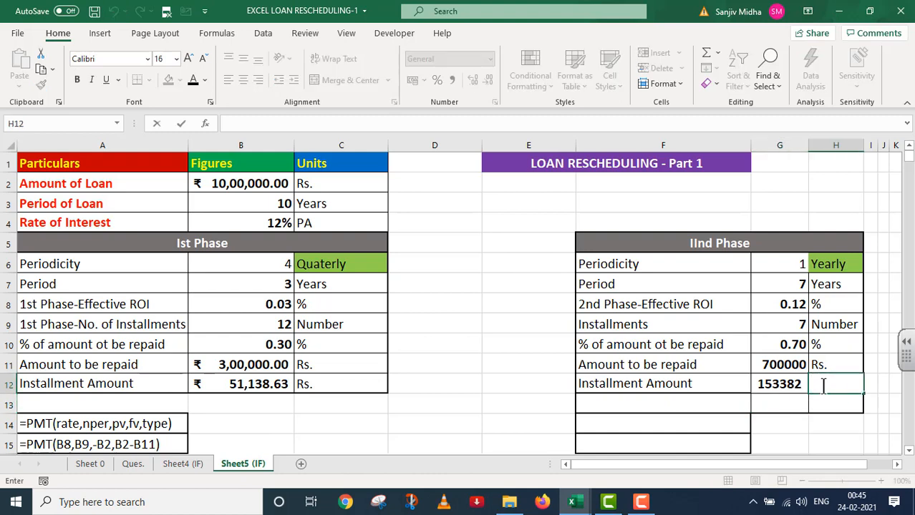
{"action": "type", "text": "Rs."}
Label cell F13 below the IInd Phase installment amount as Total Number of Installments
{"action": "left_click", "coordinate": [617, 406]}
{"action": "double_click", "coordinate": [617, 406]}
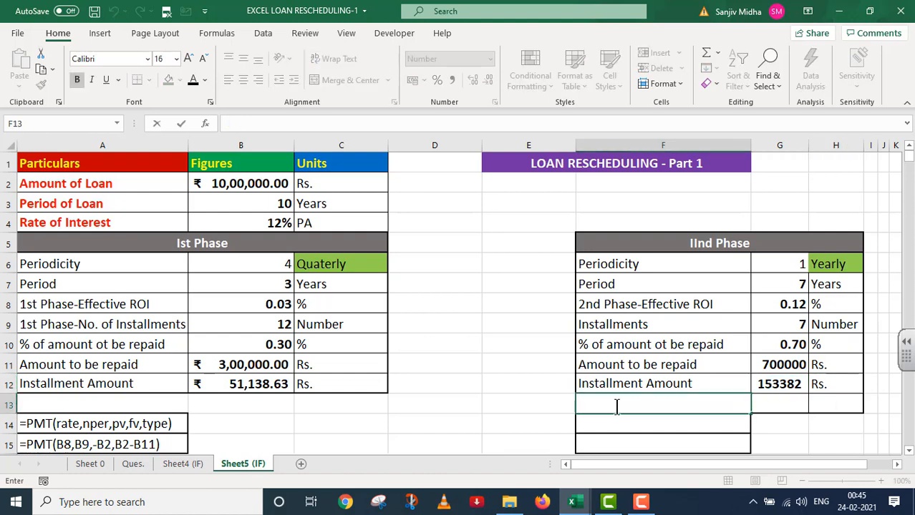
{"action": "type", "text": "Tota"}
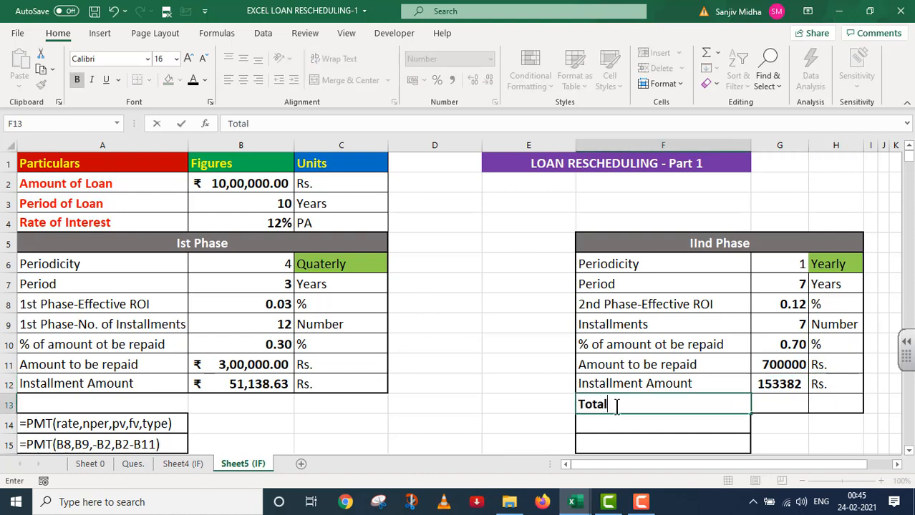
{"action": "type", "text": "l Number o"}
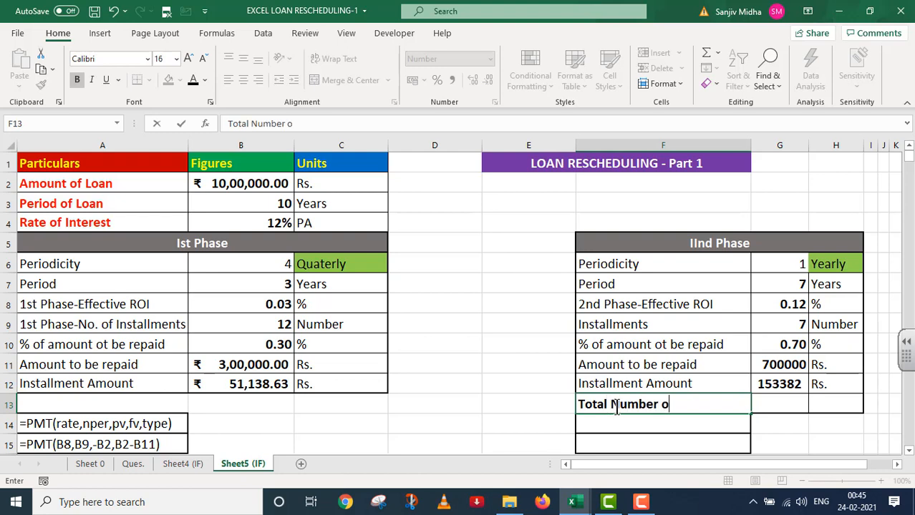
{"action": "type", "text": "f Insta"}
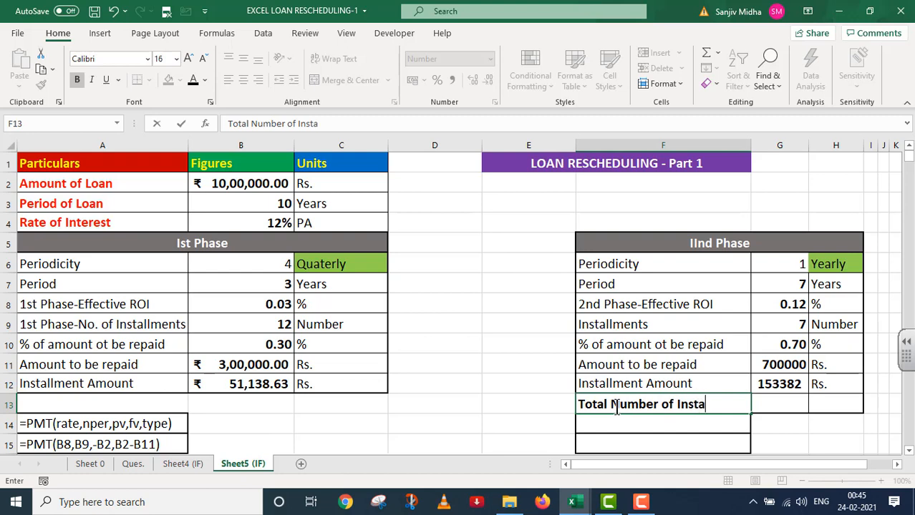
{"action": "type", "text": "llments"}
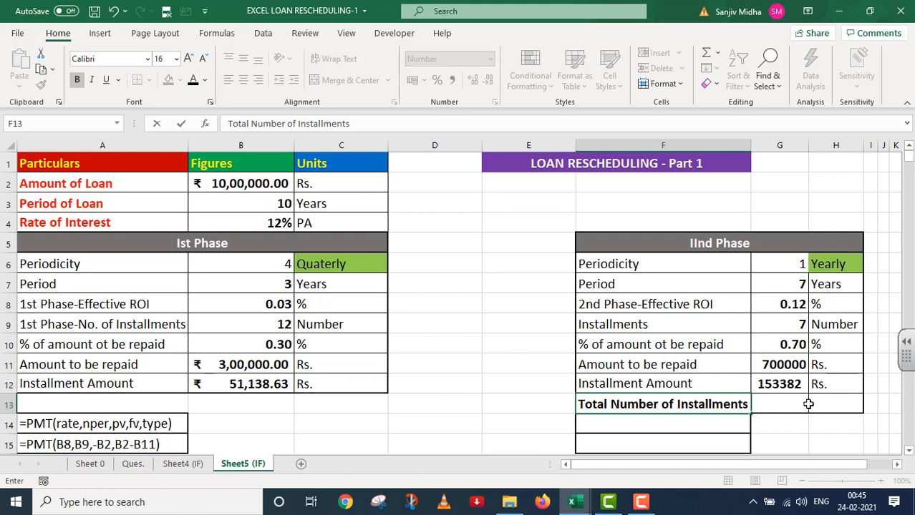
Calculate the total number of installments across both phases in G13 with =B9+G9
{"action": "left_click", "coordinate": [783, 405]}
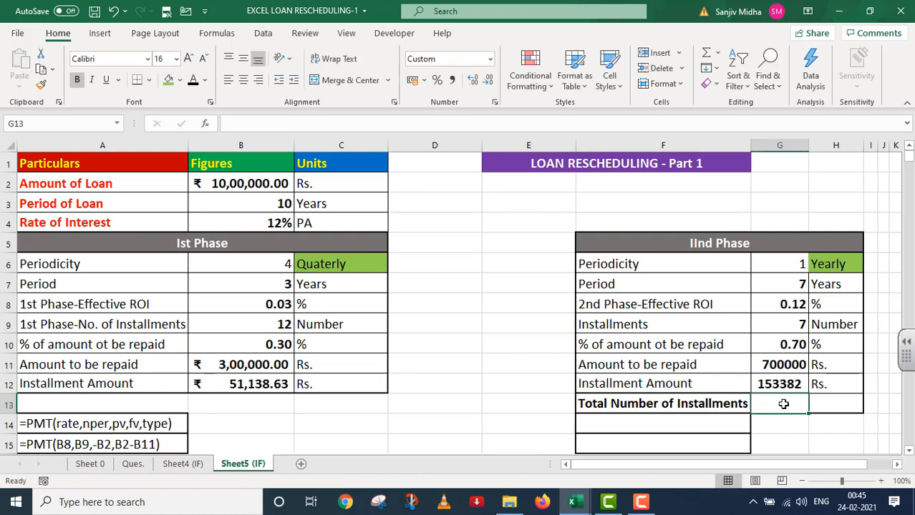
{"action": "type", "text": "="}
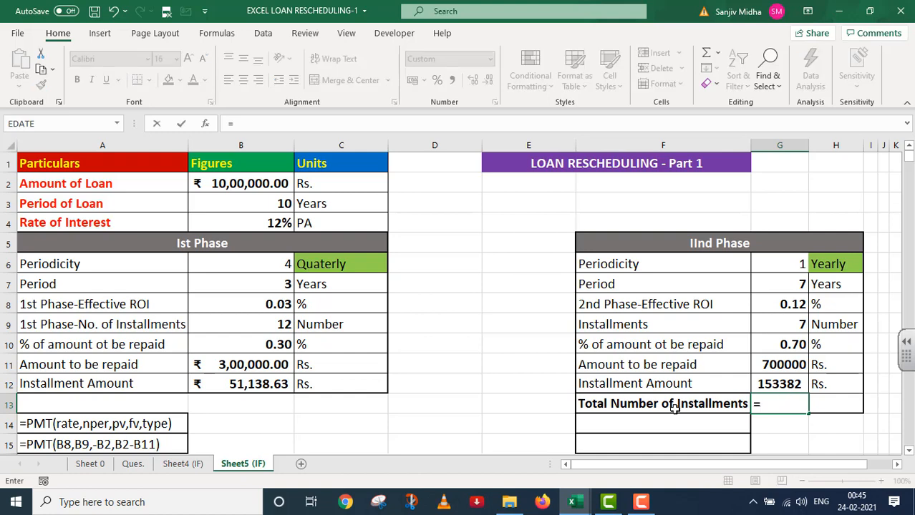
{"action": "left_click", "coordinate": [268, 324]}
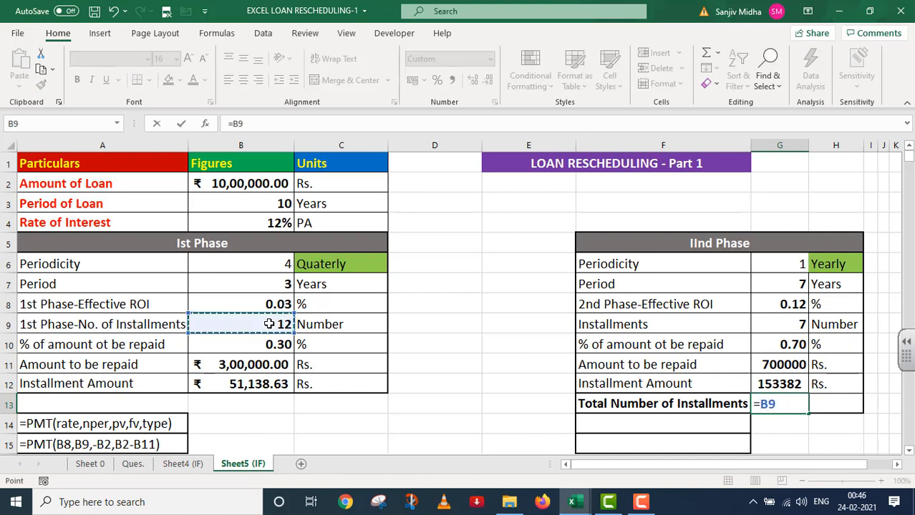
{"action": "type", "text": "+"}
{"action": "left_click", "coordinate": [788, 320]}
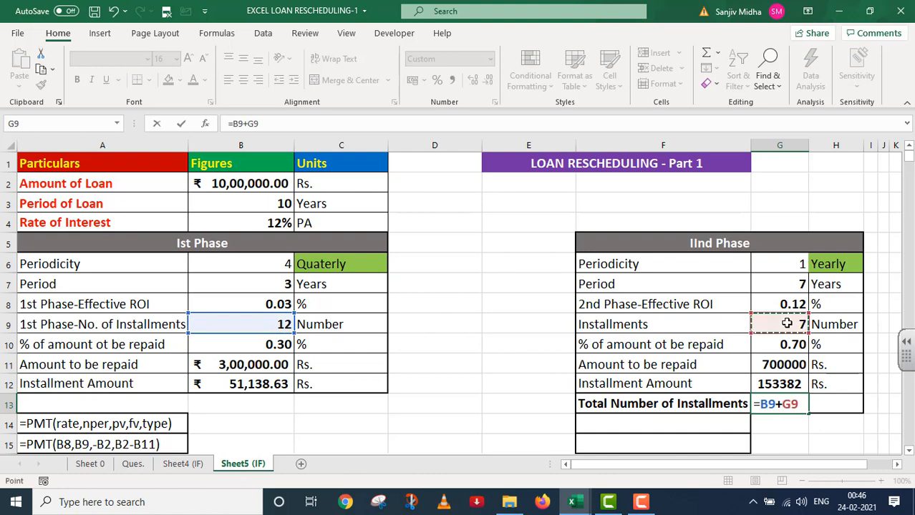
{"action": "key", "text": "Return"}
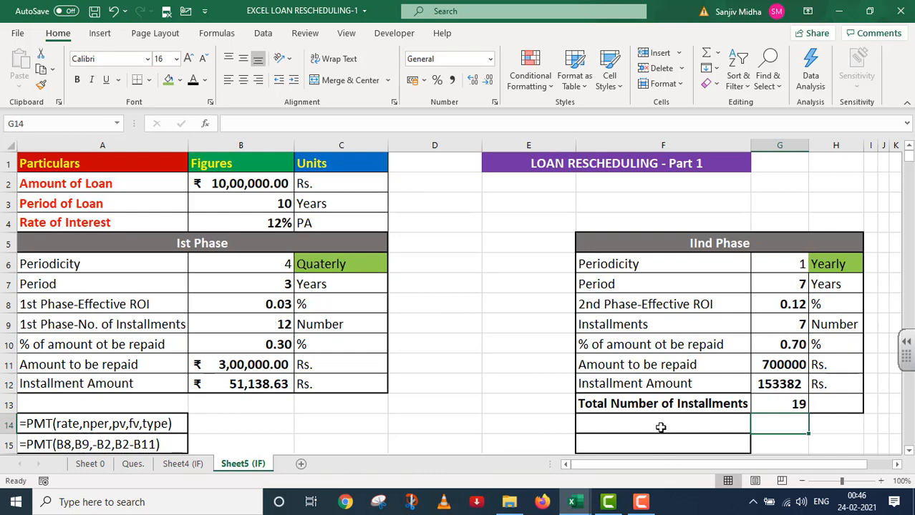
Reveal the hidden PMT formula notes in F14:F15 by setting their font colour to black
{"action": "left_click_drag", "start_coordinate": [663, 424], "coordinate": [668, 442]}
{"action": "scroll", "coordinate": [667, 442], "scroll_direction": "down", "scroll_amount": 1}
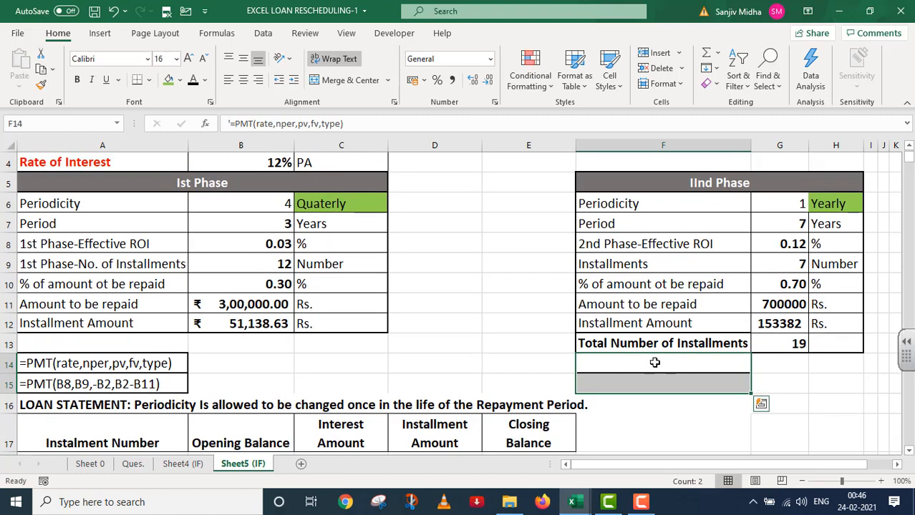
{"action": "left_click", "coordinate": [193, 81]}
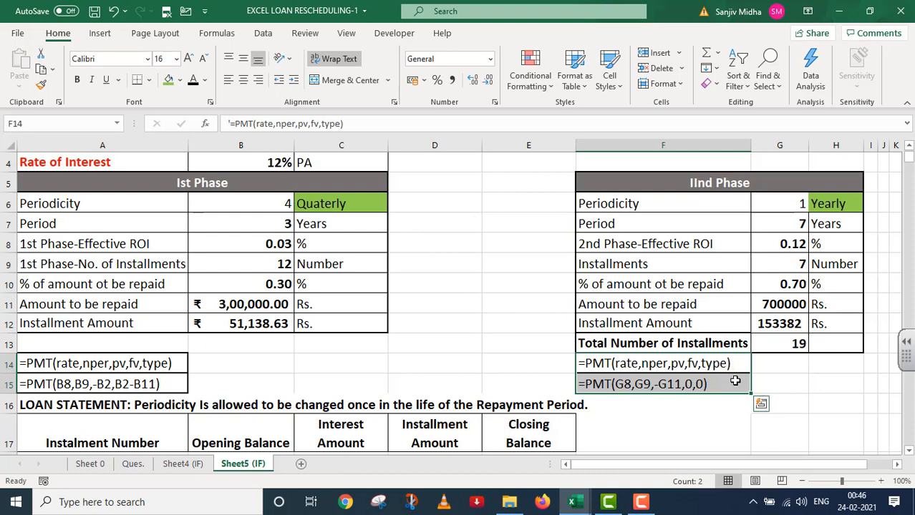
{"action": "scroll", "coordinate": [735, 382], "scroll_direction": "up", "scroll_amount": 1}
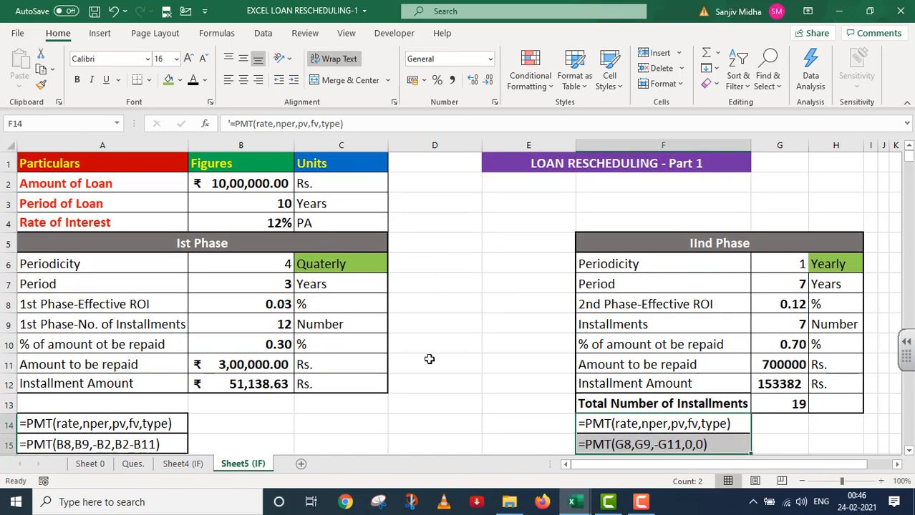
Fill the LOAN STATEMENT heading row A16:E16 with yellow
{"action": "scroll", "coordinate": [429, 359], "scroll_direction": "down", "scroll_amount": 3}
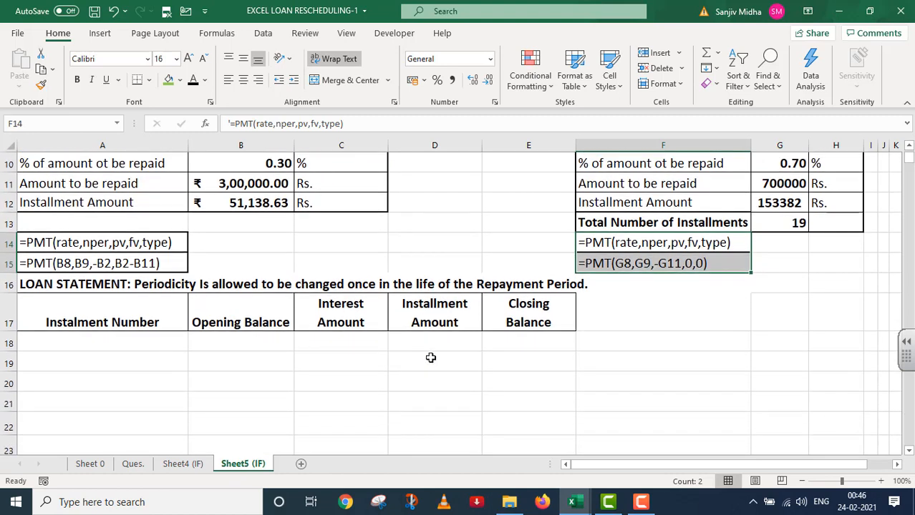
{"action": "left_click", "coordinate": [431, 357]}
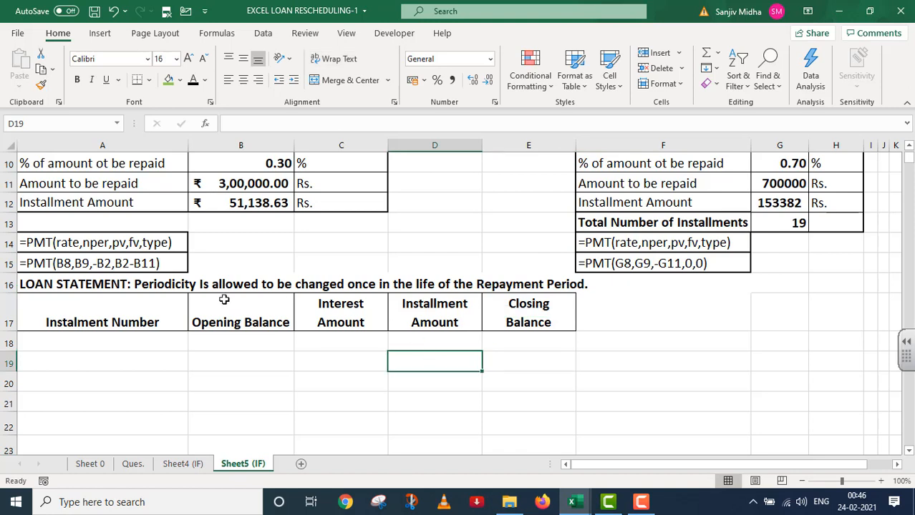
{"action": "left_click_drag", "start_coordinate": [41, 284], "coordinate": [524, 290]}
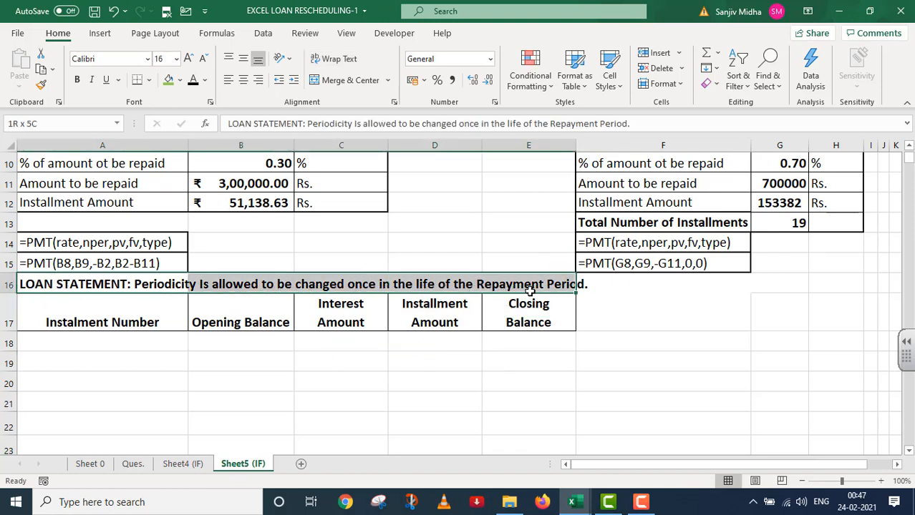
{"action": "left_click", "coordinate": [180, 80]}
{"action": "left_click", "coordinate": [202, 205]}
{"action": "left_click", "coordinate": [214, 361]}
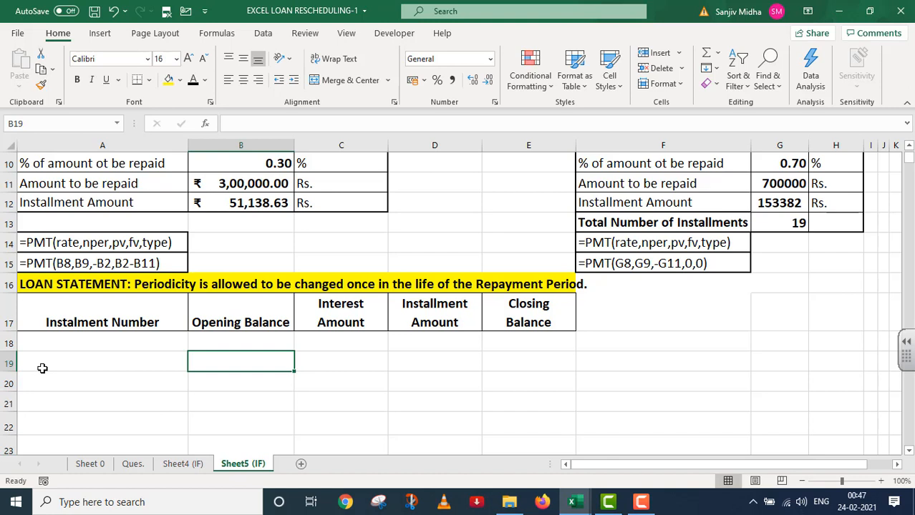
Format the Instalment Number header in A17 with a dark red fill and yellow font
{"action": "left_click", "coordinate": [120, 311]}
{"action": "left_click", "coordinate": [180, 80]}
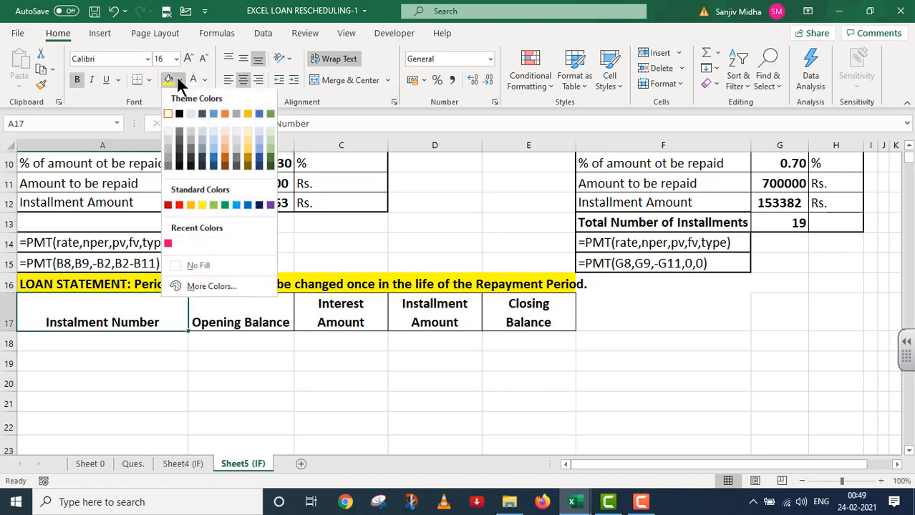
{"action": "left_click", "coordinate": [168, 205]}
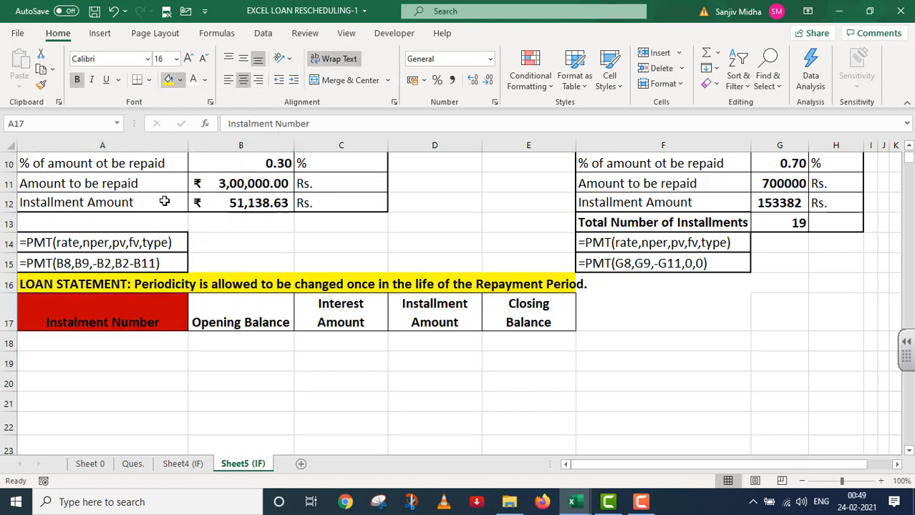
{"action": "left_click", "coordinate": [205, 81]}
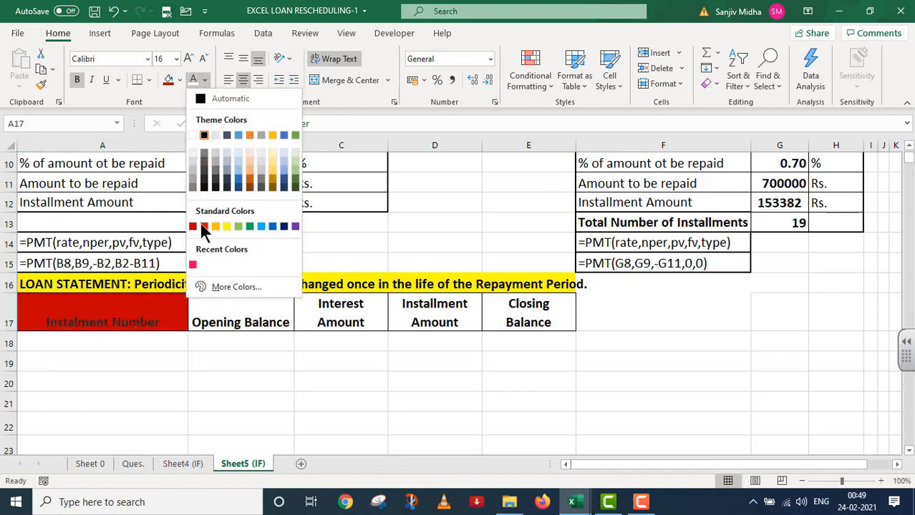
{"action": "left_click", "coordinate": [224, 226]}
Fill the Opening Balance header in B17 with the recently used pink colour
{"action": "left_click", "coordinate": [218, 322]}
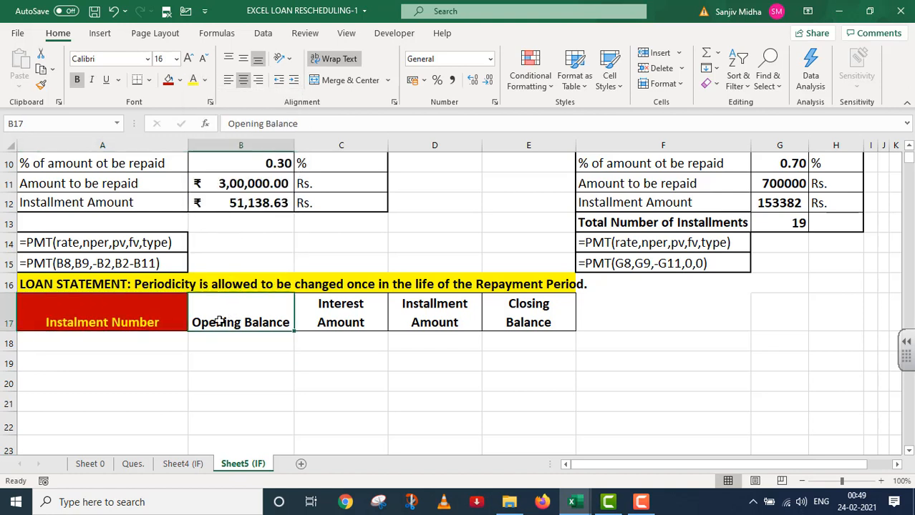
{"action": "left_click", "coordinate": [180, 80]}
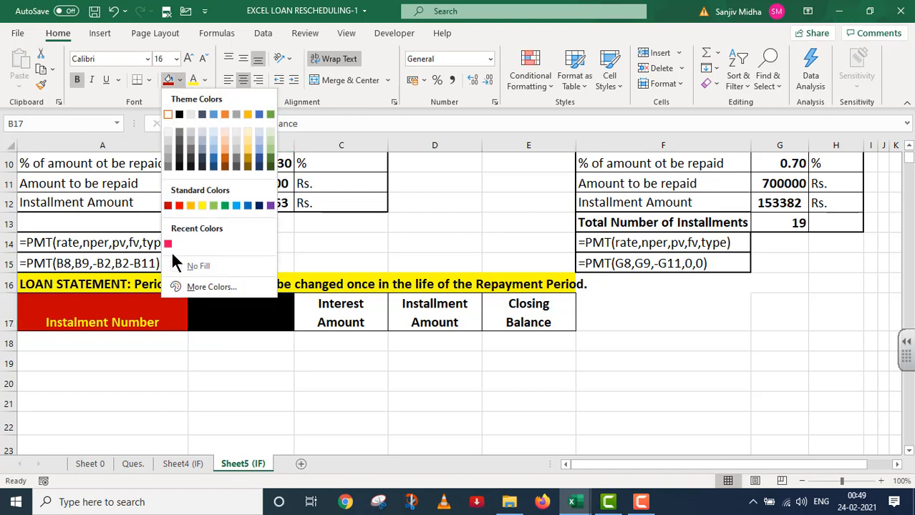
{"action": "left_click", "coordinate": [168, 243]}
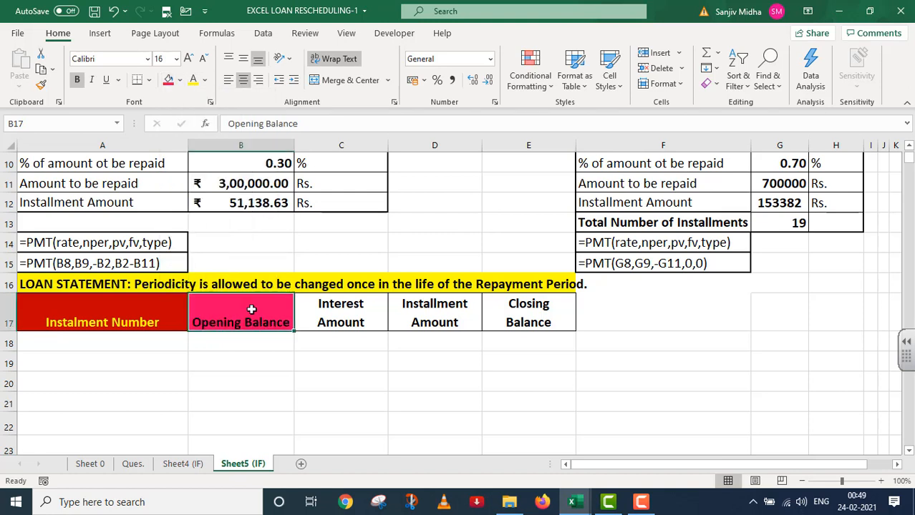
Make the Opening Balance header text yellow and fill the Interest Amount header cell C17 with orange
{"action": "left_click", "coordinate": [193, 81]}
{"action": "left_click", "coordinate": [321, 304]}
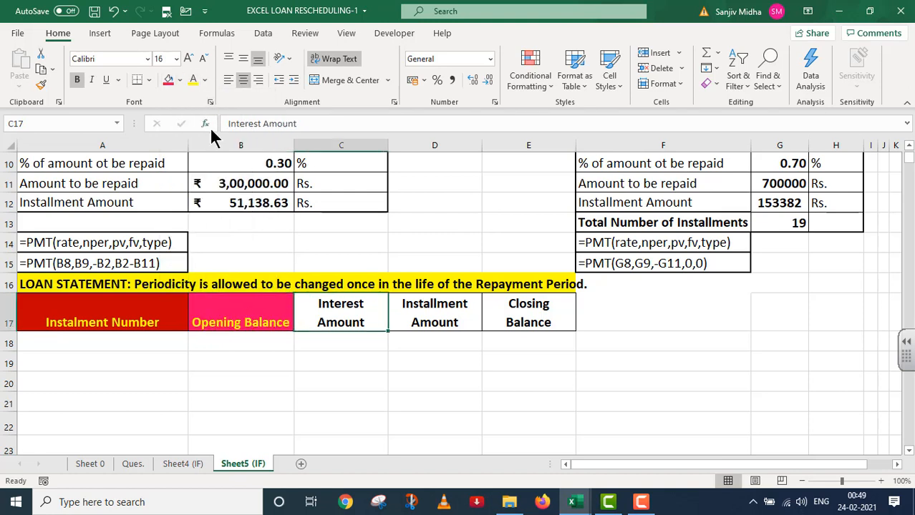
{"action": "left_click", "coordinate": [181, 80]}
{"action": "left_click", "coordinate": [189, 204]}
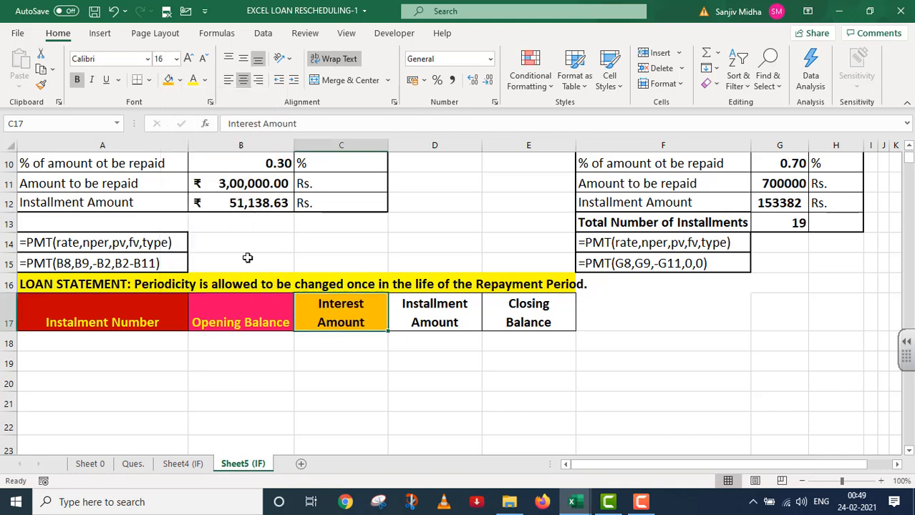
Fill the Installment Amount header D17 with light green and the Closing Balance header E17 with light blue
{"action": "left_click", "coordinate": [414, 313]}
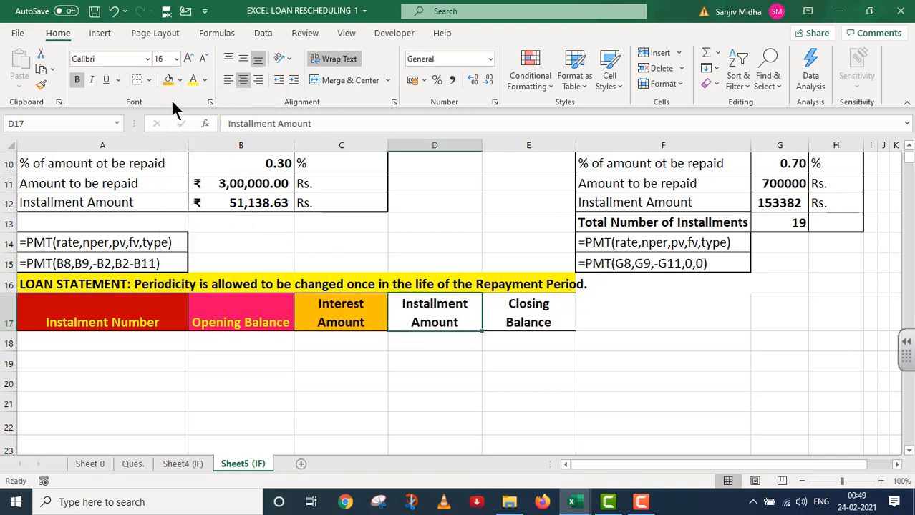
{"action": "left_click", "coordinate": [180, 76]}
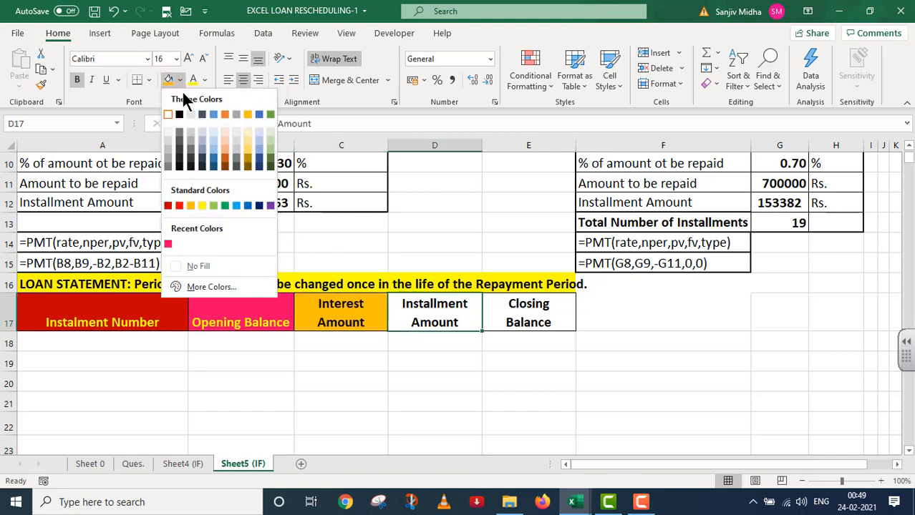
{"action": "left_click", "coordinate": [214, 205]}
{"action": "left_click", "coordinate": [536, 310]}
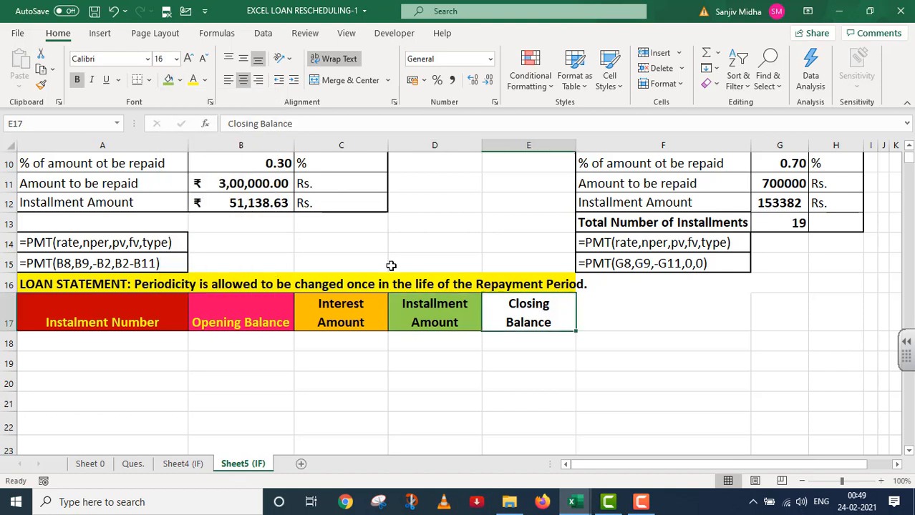
{"action": "left_click", "coordinate": [179, 80]}
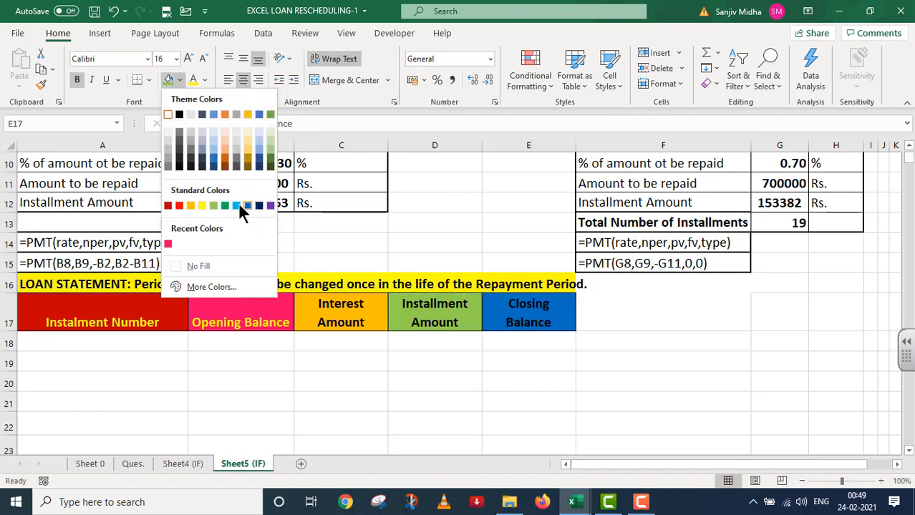
{"action": "left_click", "coordinate": [245, 205]}
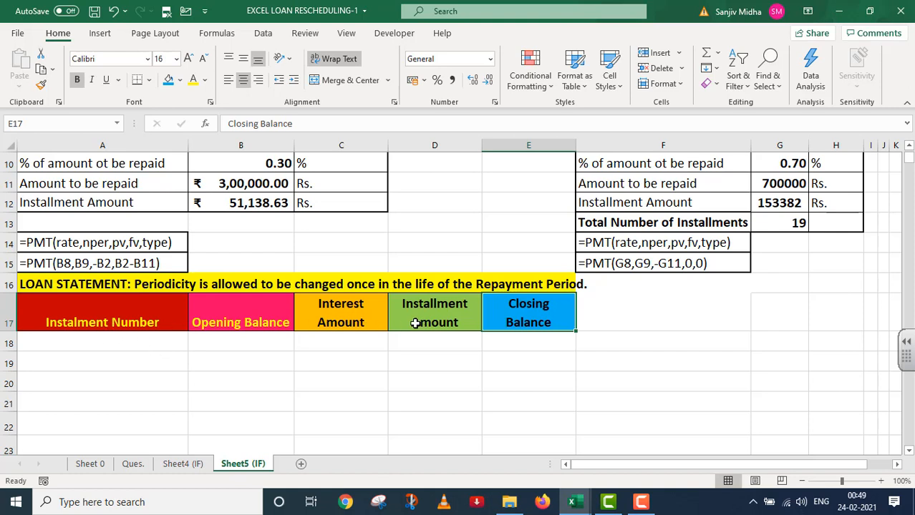
Restore the workbook window beside the Loan Rescheduling 1 workbook and enter 1 as the first instalment number in A18
{"action": "left_click", "coordinate": [161, 343]}
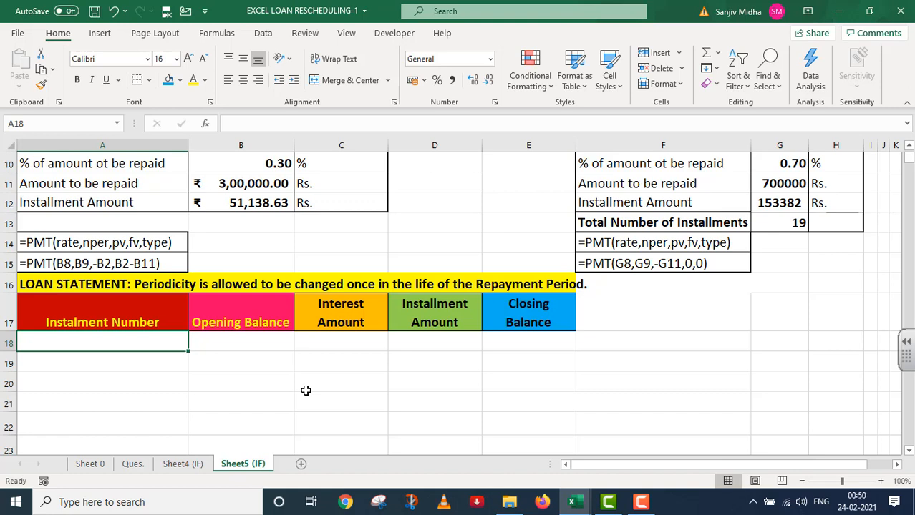
{"action": "left_click", "coordinate": [870, 11]}
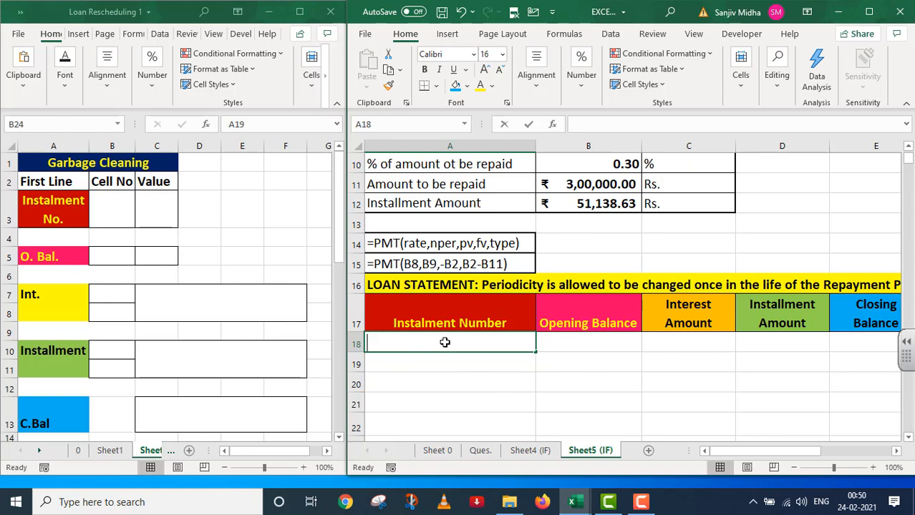
{"action": "type", "text": "1"}
{"action": "left_click", "coordinate": [431, 376]}
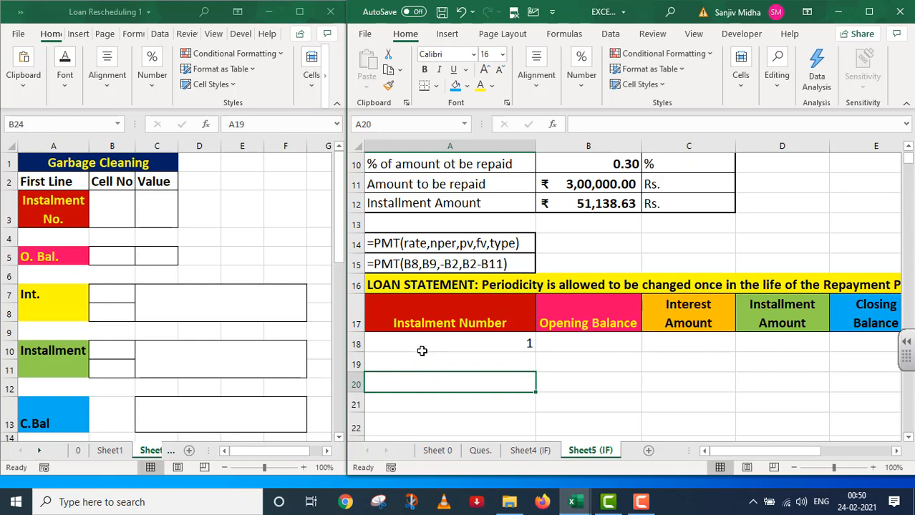
In the Loan Rescheduling 1 workbook, set the font colour of the Instalment No. cells B3:C3 to black
{"action": "left_click", "coordinate": [112, 192]}
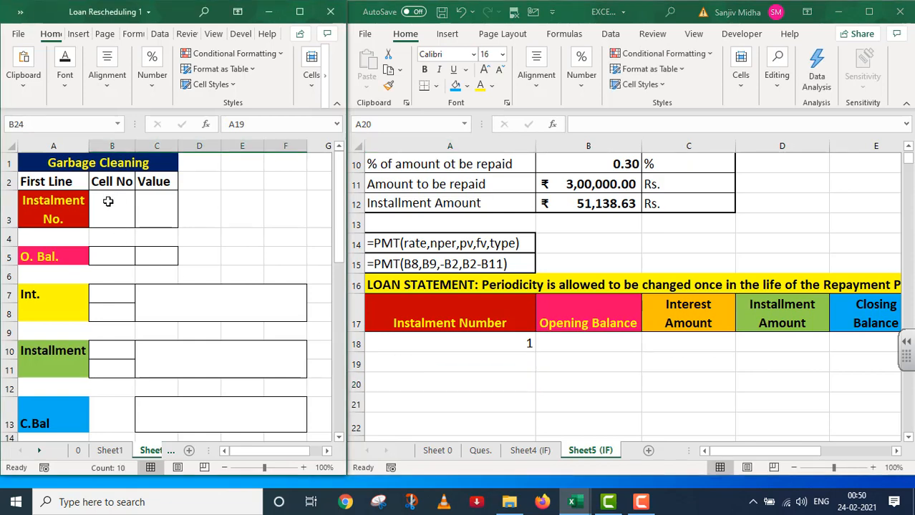
{"action": "left_click_drag", "start_coordinate": [109, 202], "coordinate": [145, 211]}
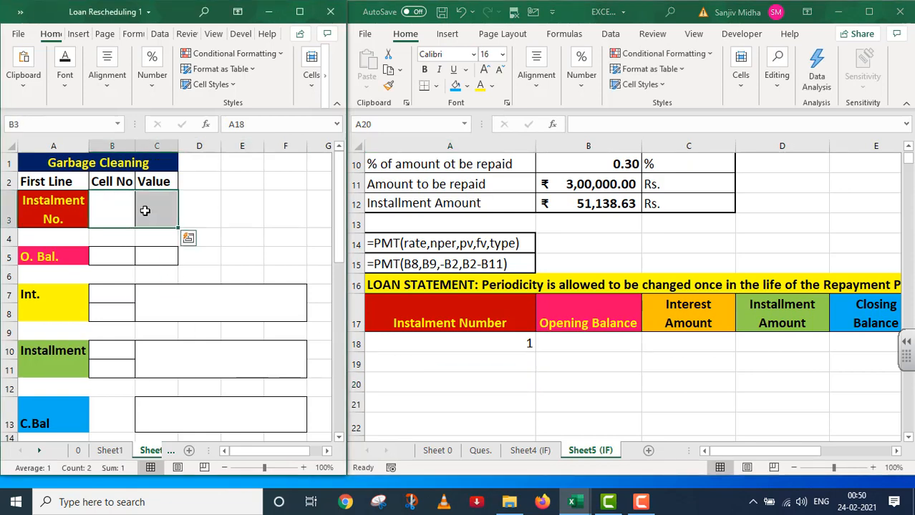
{"action": "left_click", "coordinate": [68, 77]}
{"action": "left_click", "coordinate": [66, 63]}
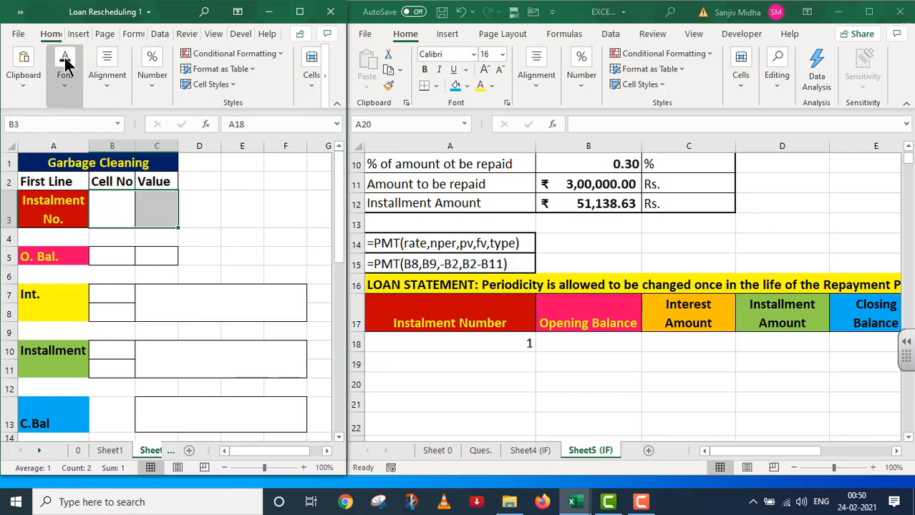
{"action": "left_click", "coordinate": [64, 88]}
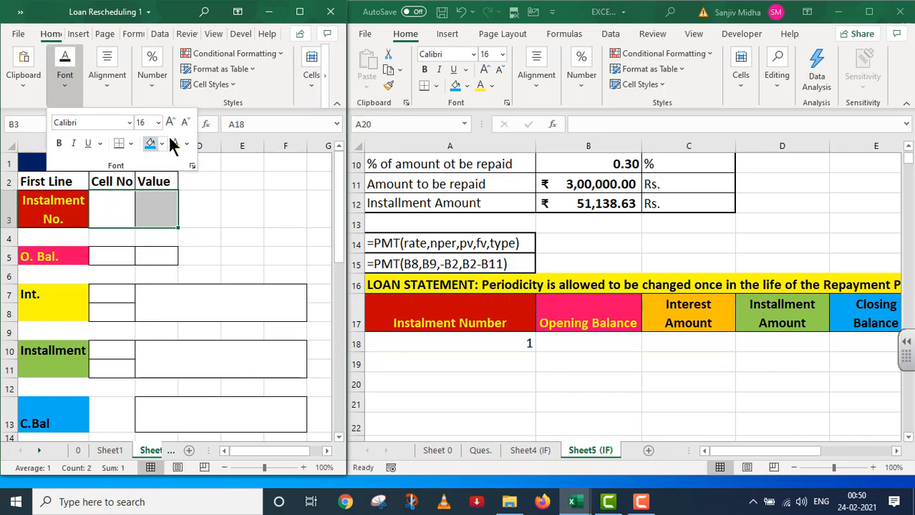
{"action": "left_click", "coordinate": [188, 146]}
{"action": "left_click", "coordinate": [183, 159]}
In the loan statement on Sheet5 (IF), enter =B2 in B18 so the opening balance refers to the loan amount
{"action": "left_click", "coordinate": [567, 336]}
{"action": "double_click", "coordinate": [565, 338]}
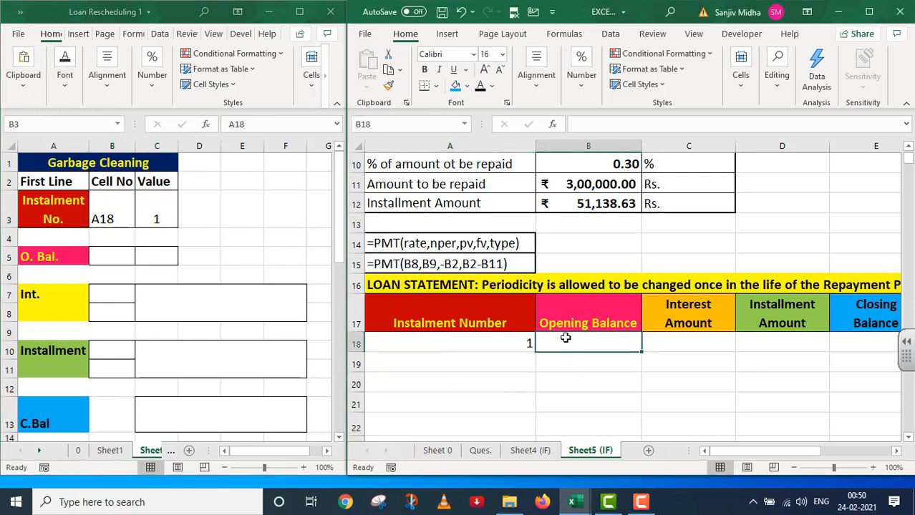
{"action": "type", "text": "="}
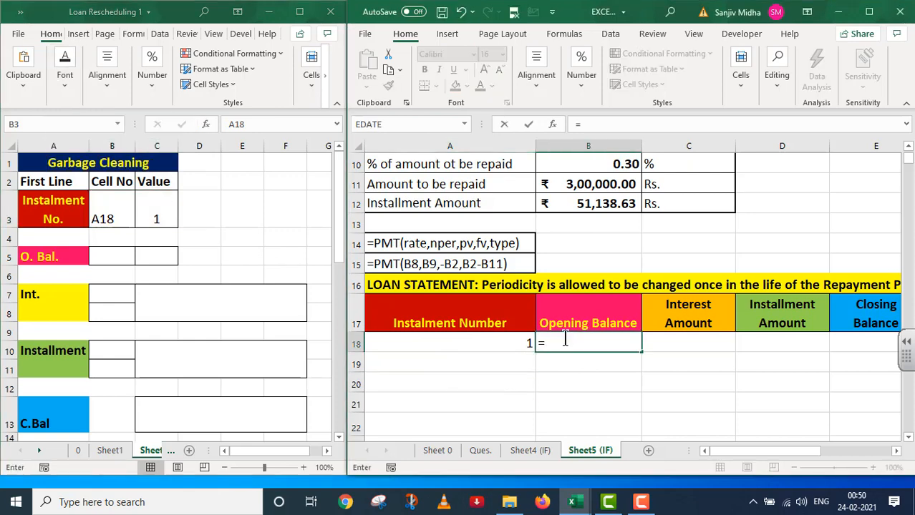
{"action": "scroll", "coordinate": [566, 342], "scroll_direction": "up", "scroll_amount": 3}
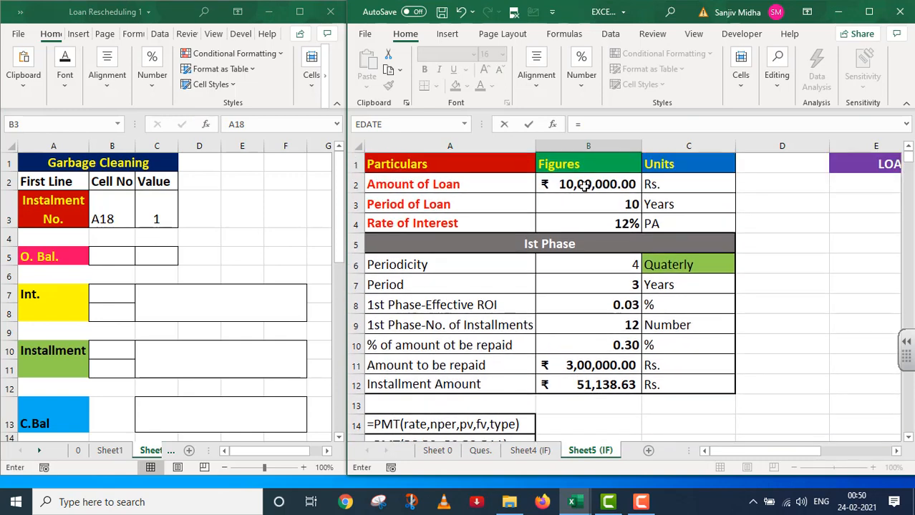
{"action": "left_click", "coordinate": [585, 186]}
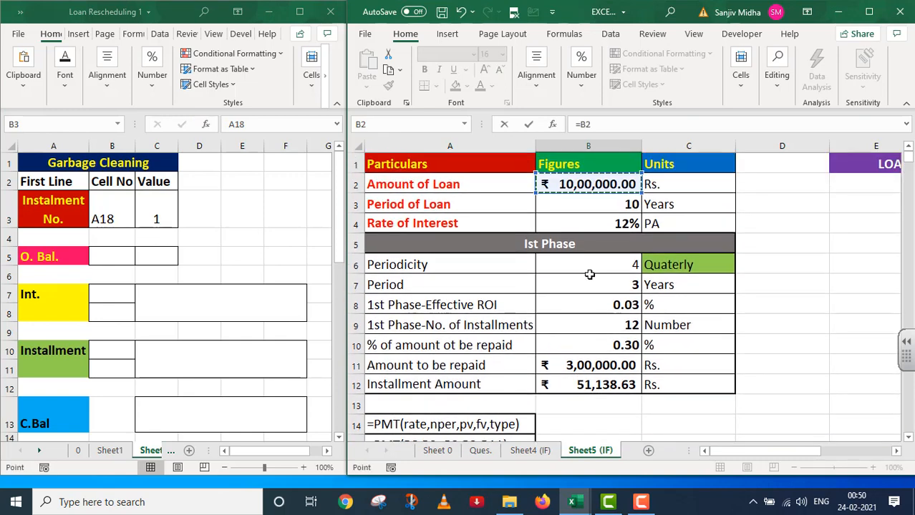
{"action": "scroll", "coordinate": [589, 275], "scroll_direction": "down", "scroll_amount": 3}
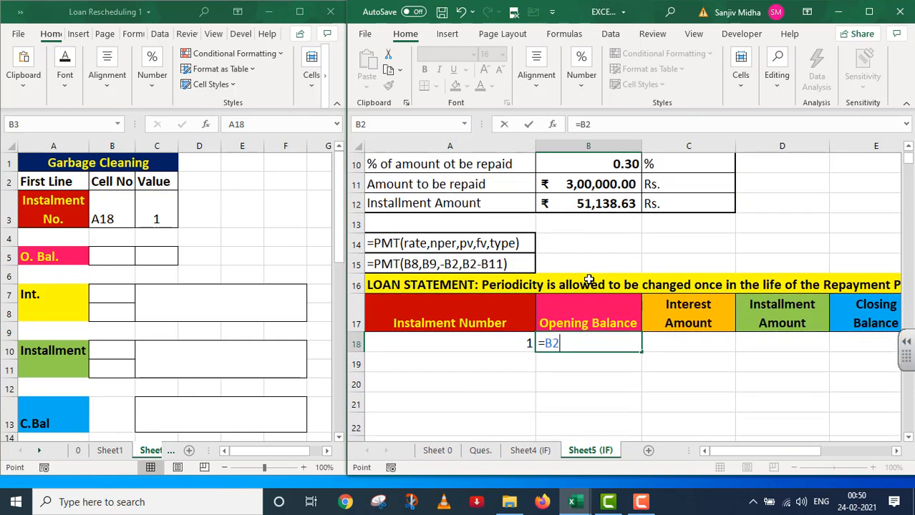
{"action": "key", "text": "Return"}
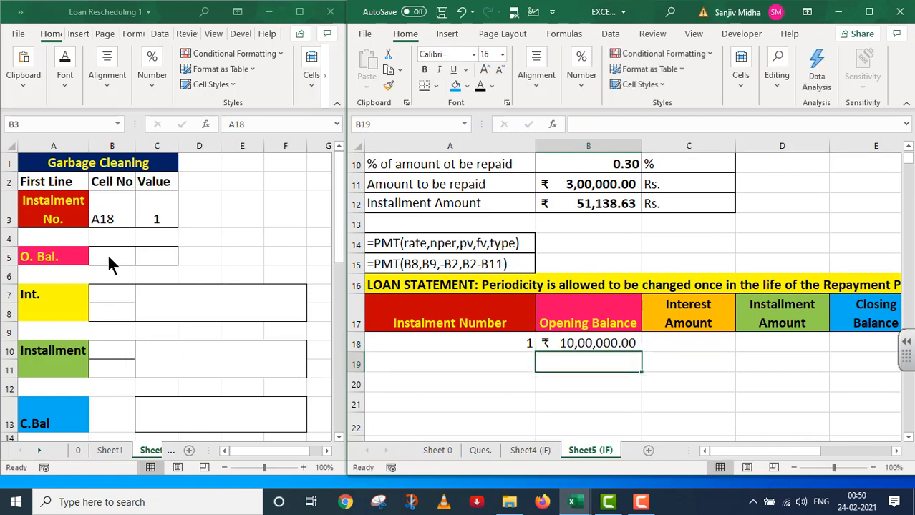
In the Garbage Cleaning table, set the font colour of the O. Bal. cells B5:C5 to black
{"action": "left_click", "coordinate": [111, 264]}
{"action": "left_click_drag", "start_coordinate": [107, 257], "coordinate": [147, 256]}
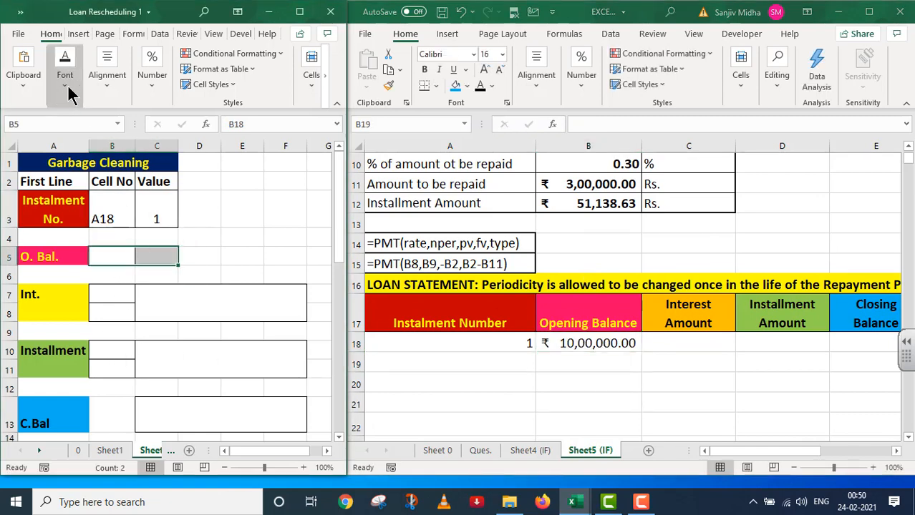
{"action": "left_click", "coordinate": [68, 86]}
{"action": "left_click", "coordinate": [177, 142]}
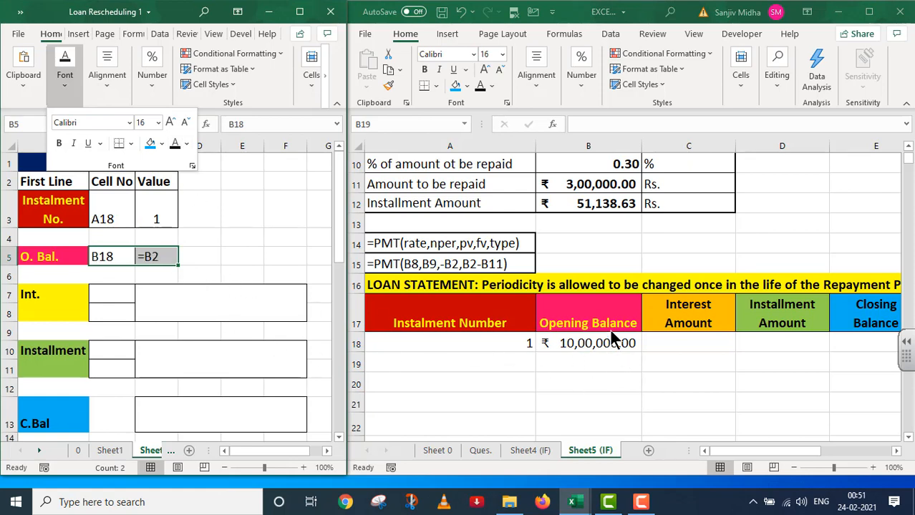
{"action": "left_click", "coordinate": [574, 261]}
Begin the Interest Amount formula in C18 with =IF(A18=" "," ", to return a blank when the instalment number is blank
{"action": "scroll", "coordinate": [575, 262], "scroll_direction": "up", "scroll_amount": 3}
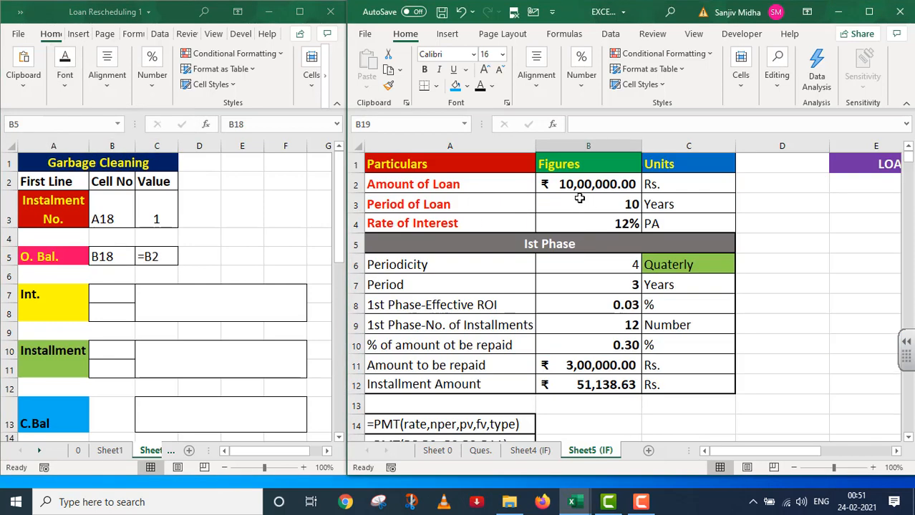
{"action": "scroll", "coordinate": [617, 227], "scroll_direction": "down", "scroll_amount": 3}
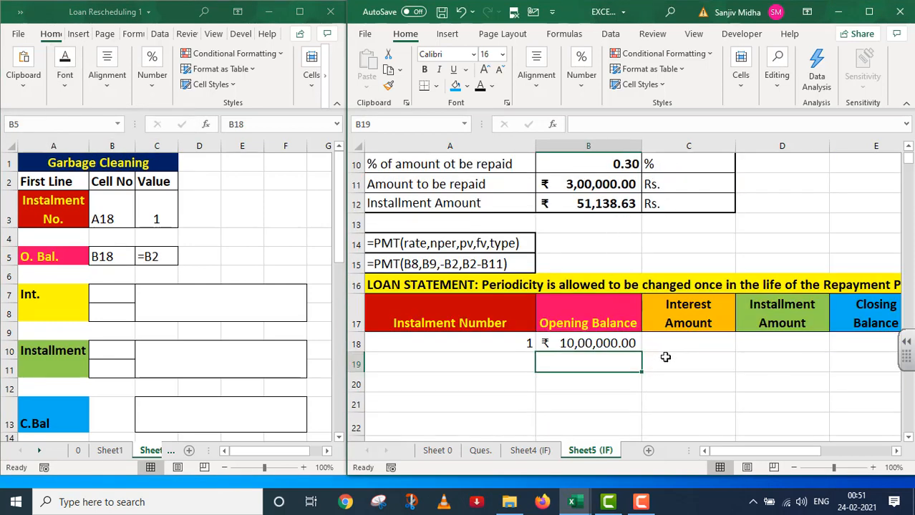
{"action": "double_click", "coordinate": [665, 344]}
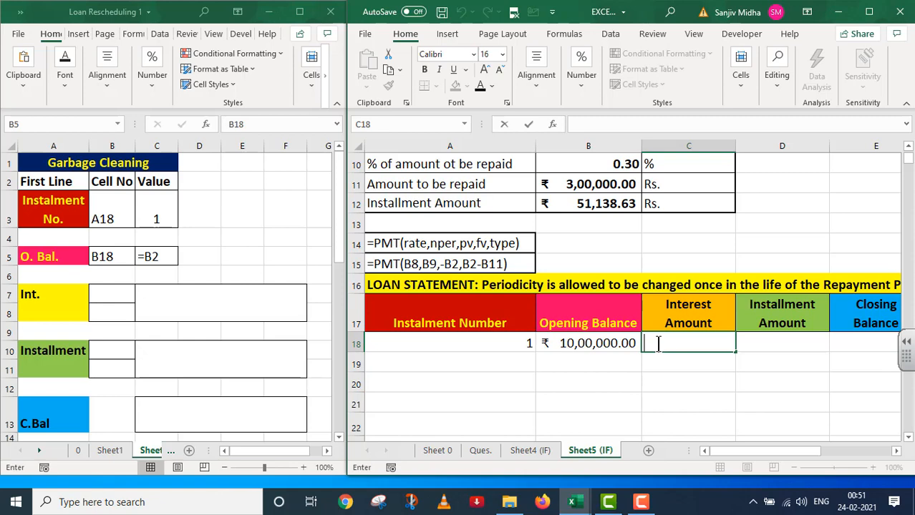
{"action": "type", "text": "=I"}
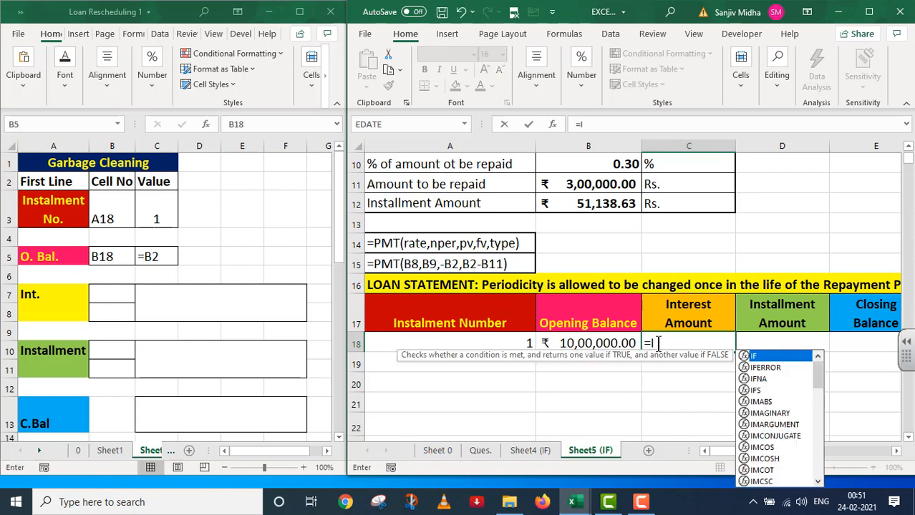
{"action": "type", "text": "F"}
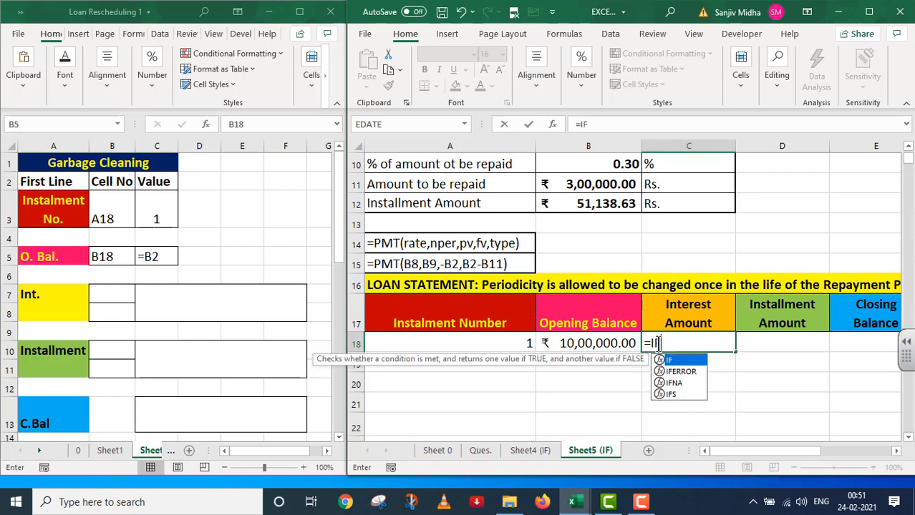
{"action": "type", "text": "("}
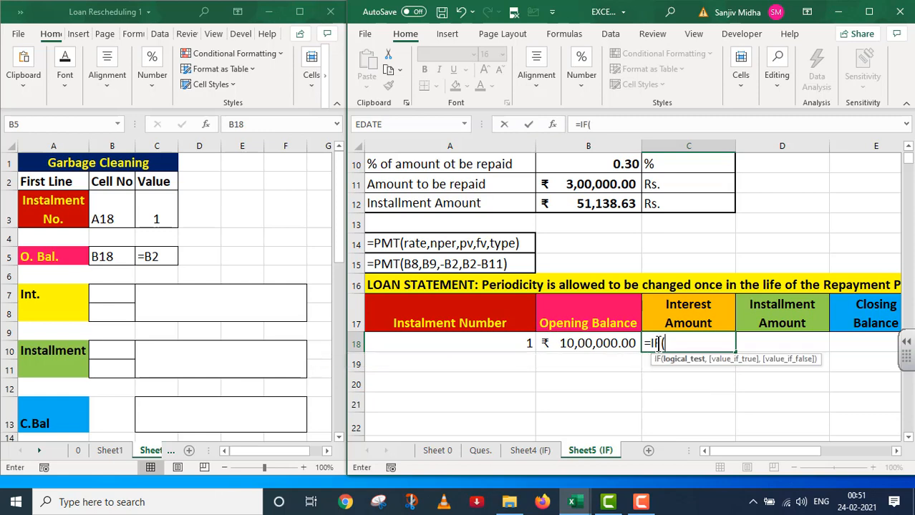
{"action": "left_click", "coordinate": [400, 344]}
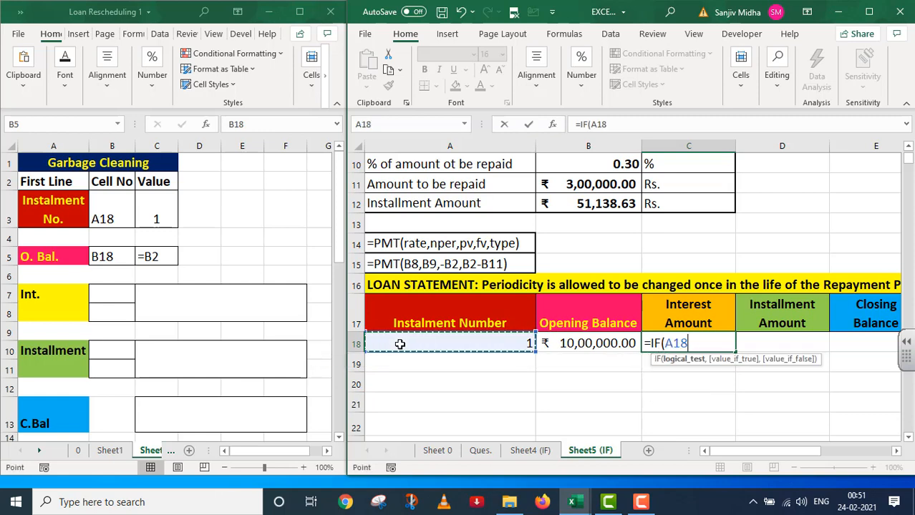
{"action": "type", "text": "="}
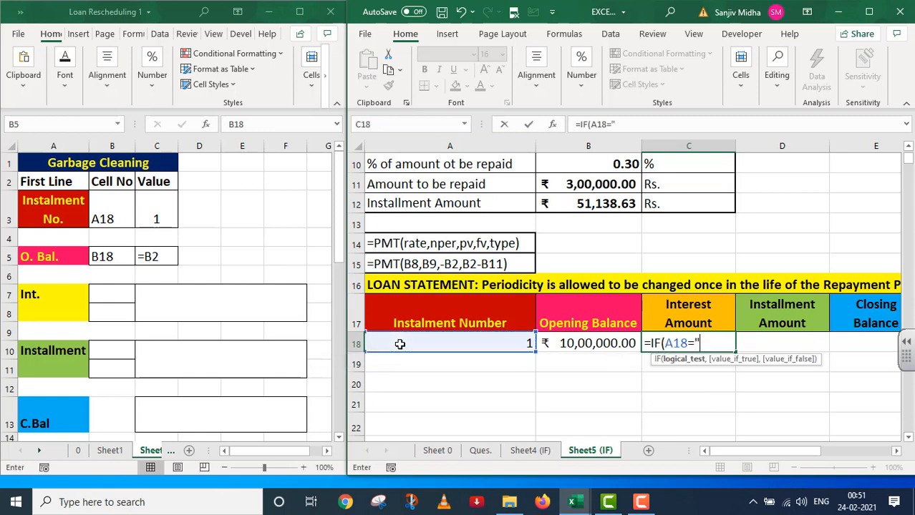
{"action": "type", "text": "\" \","}
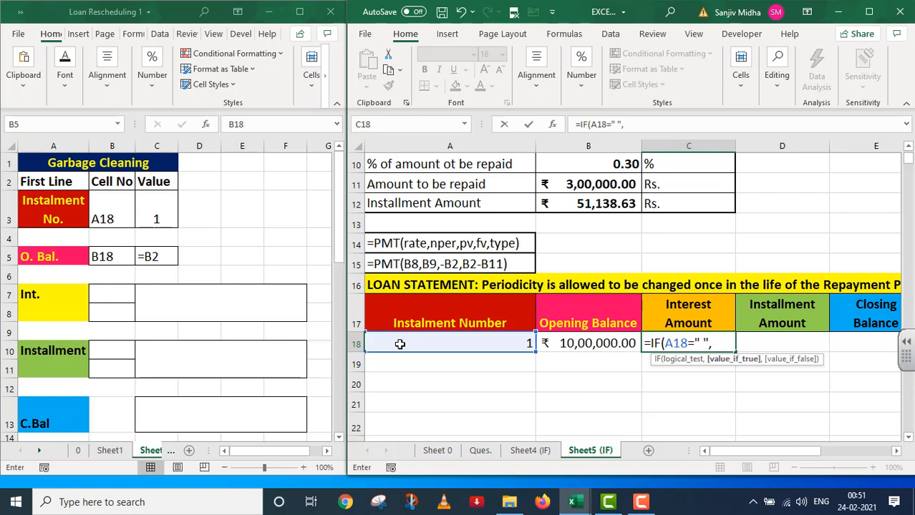
{"action": "type", "text": "\" \","}
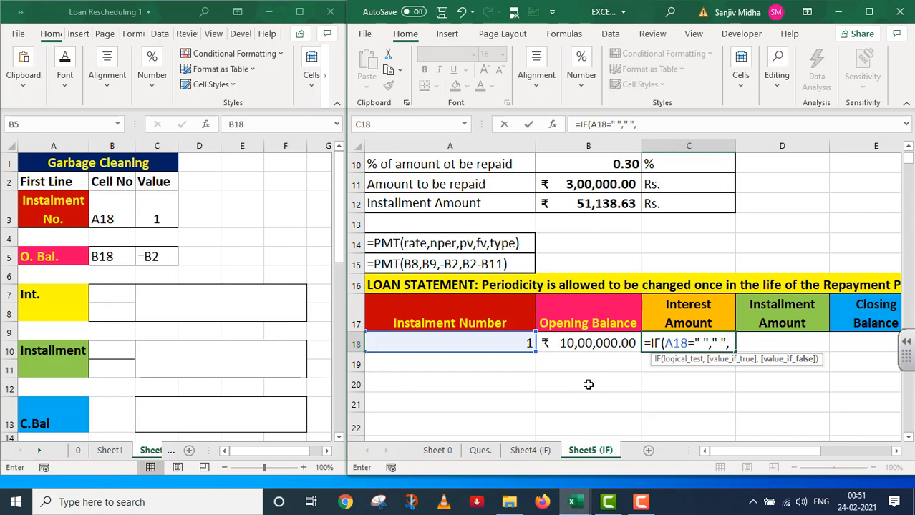
Continue the Interest Amount formula in C18 with a nested IF(A18<$B$9, testing against the 1st Phase number of installments
{"action": "type", "text": "IF("}
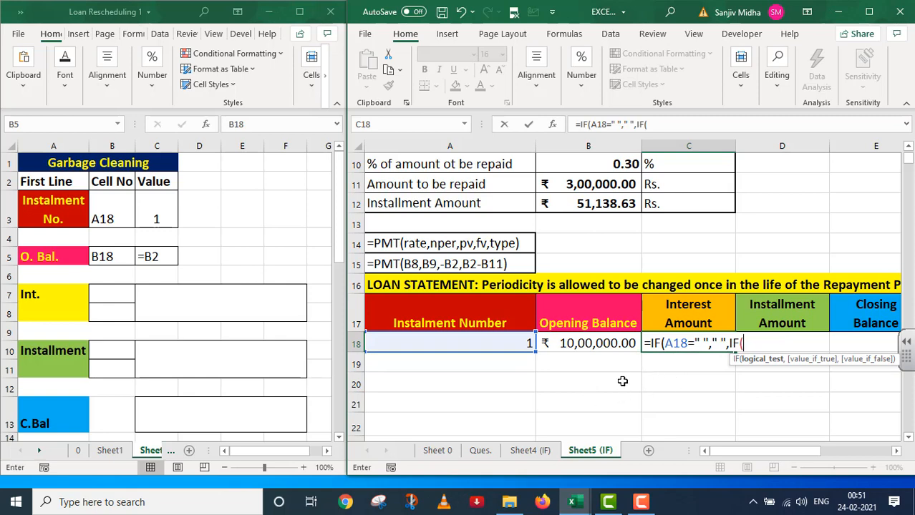
{"action": "left_click", "coordinate": [461, 345]}
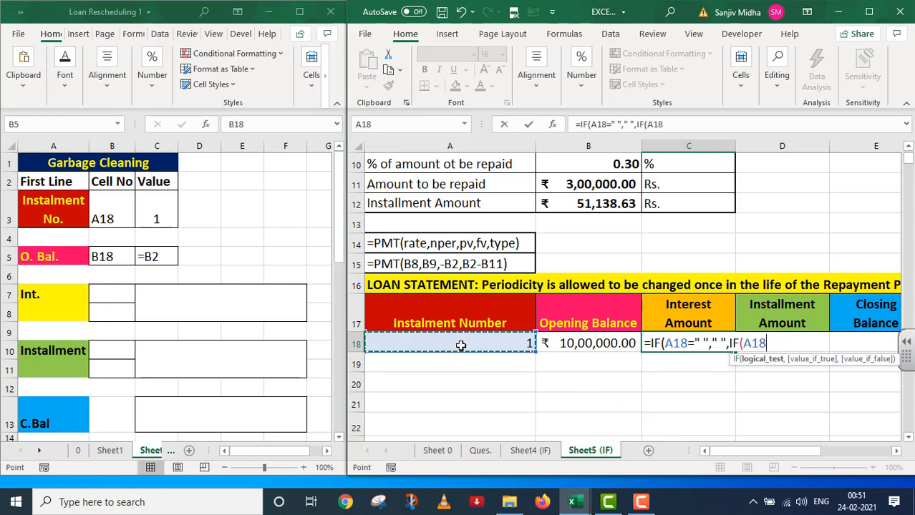
{"action": "type", "text": "<"}
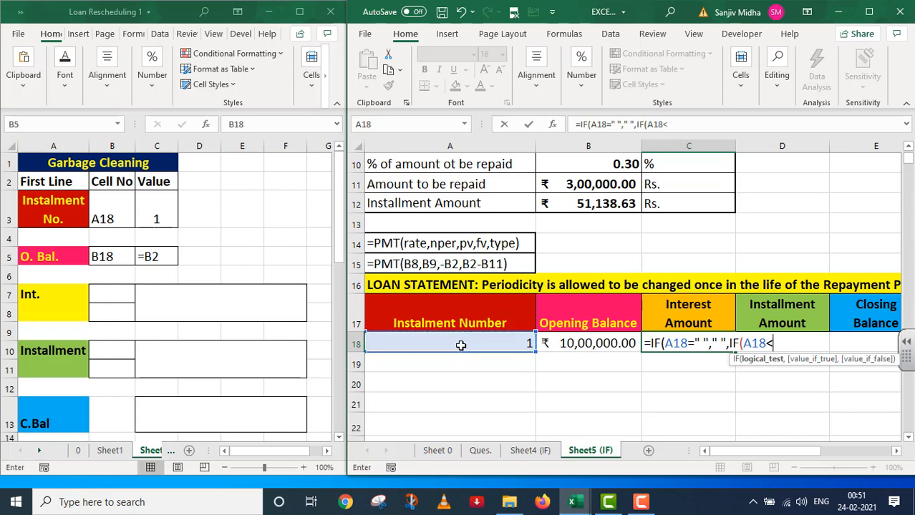
{"action": "scroll", "coordinate": [447, 327], "scroll_direction": "up", "scroll_amount": 2}
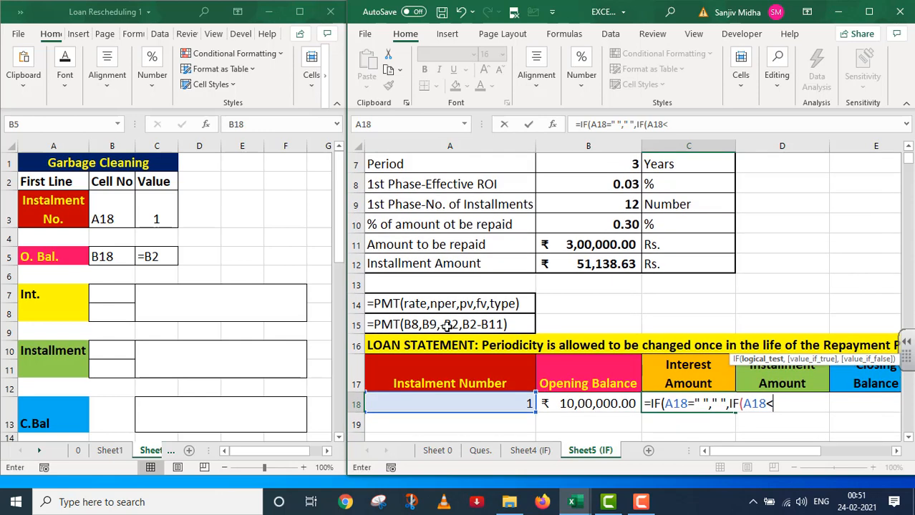
{"action": "left_click", "coordinate": [605, 271]}
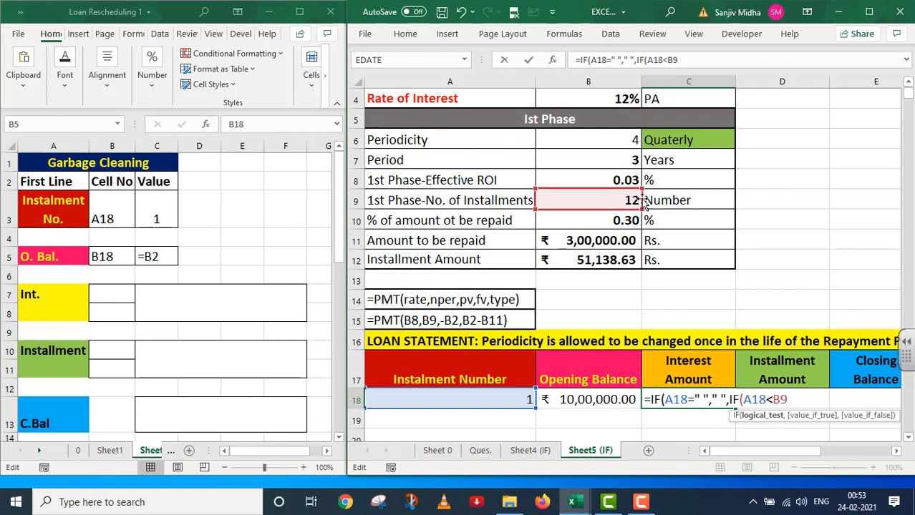
{"action": "key", "text": "F4"}
{"action": "type", "text": ","}
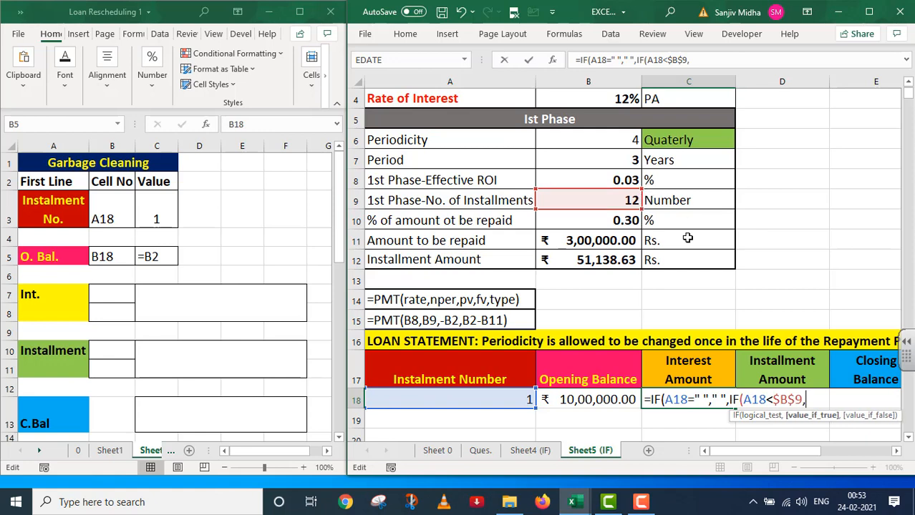
Add B18*$B$8, as the nested IF's true result, multiplying the opening balance by the 1st Phase effective ROI
{"action": "left_click", "coordinate": [597, 400]}
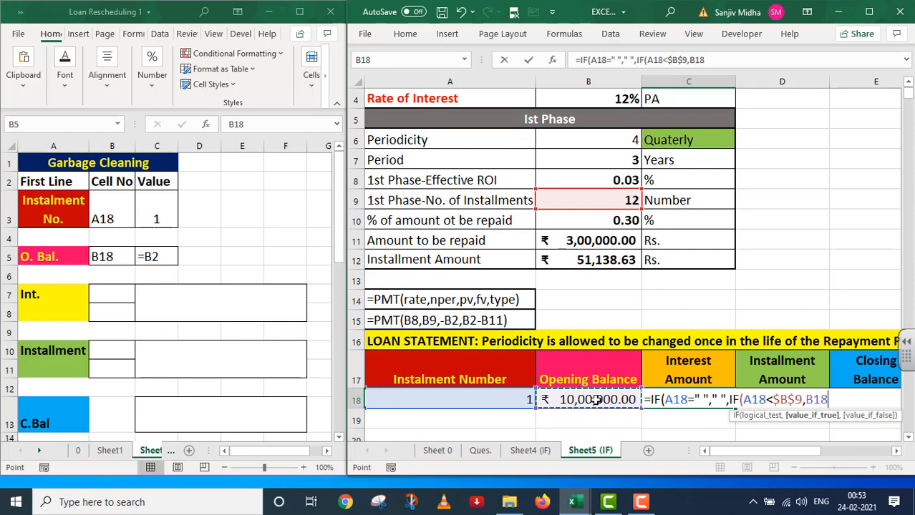
{"action": "type", "text": "*"}
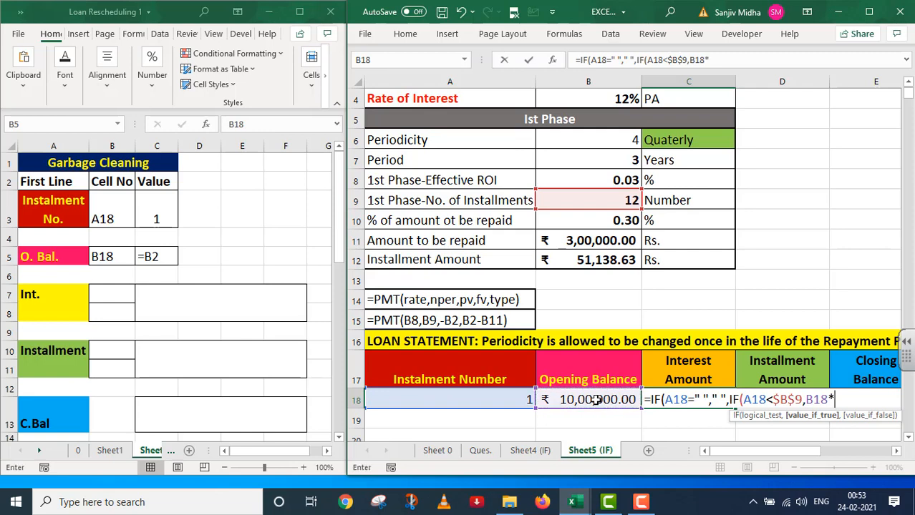
{"action": "left_click", "coordinate": [615, 180]}
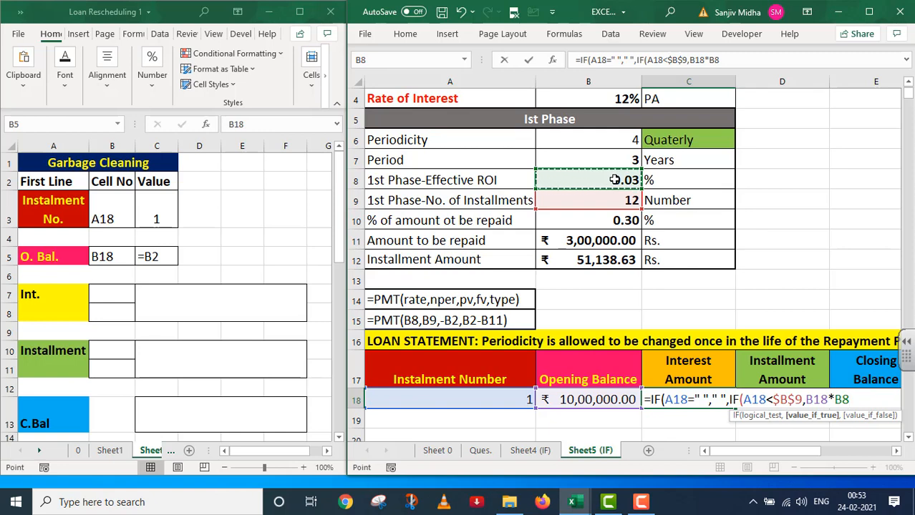
{"action": "key", "text": "F4"}
{"action": "type", "text": ","}
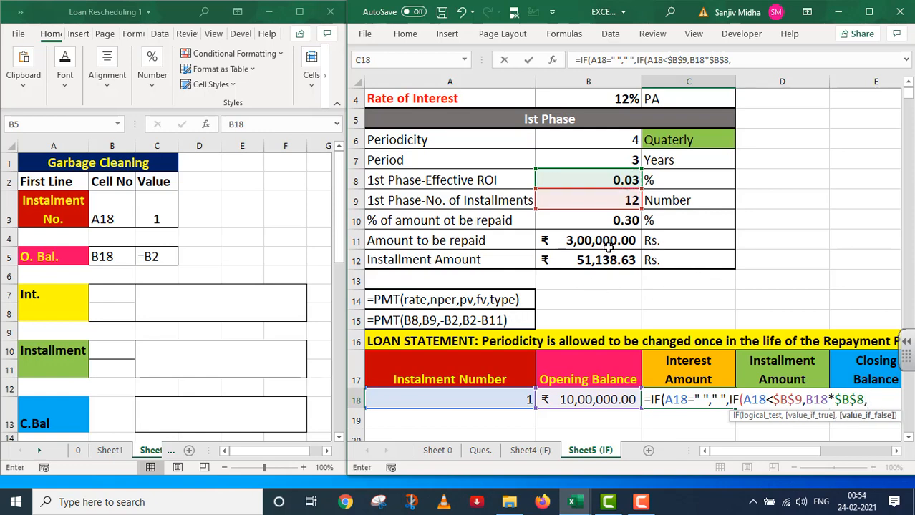
Complete the C18 formula with B18*$G$8)) as the false result, using the 2nd Phase effective ROI, and enter it
{"action": "left_click", "coordinate": [590, 401]}
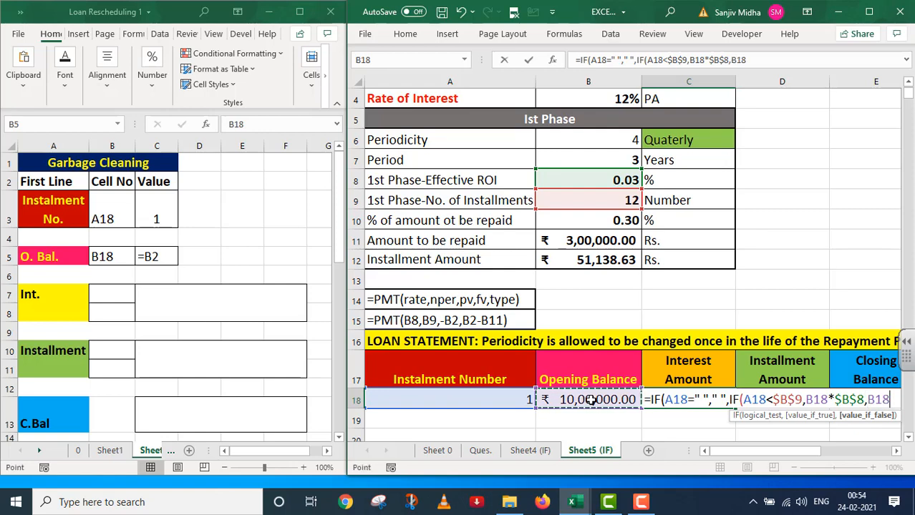
{"action": "type", "text": "*"}
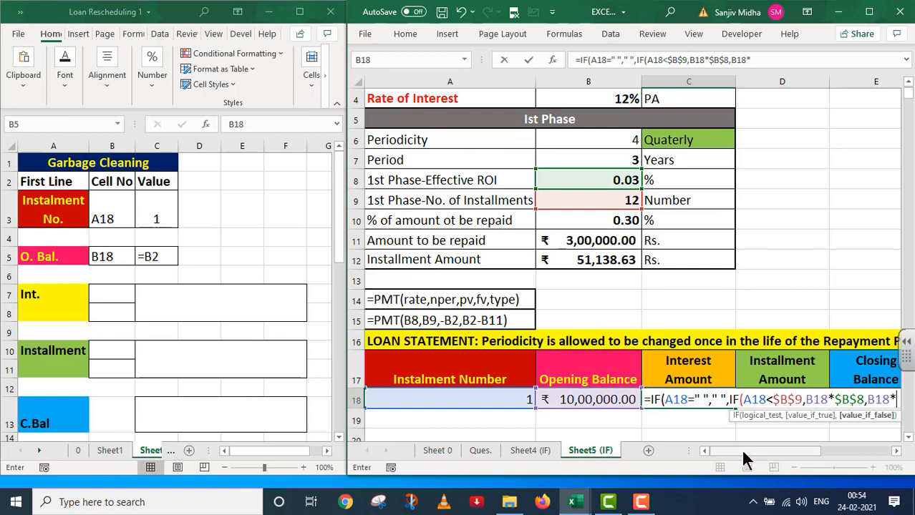
{"action": "left_click_drag", "start_coordinate": [743, 451], "coordinate": [755, 449]}
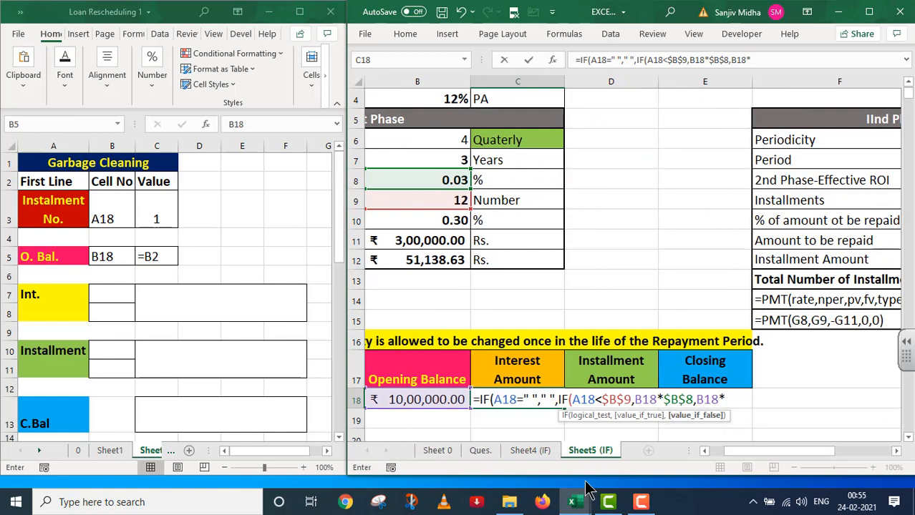
{"action": "left_click_drag", "start_coordinate": [741, 451], "coordinate": [765, 451]}
{"action": "left_click", "coordinate": [774, 180]}
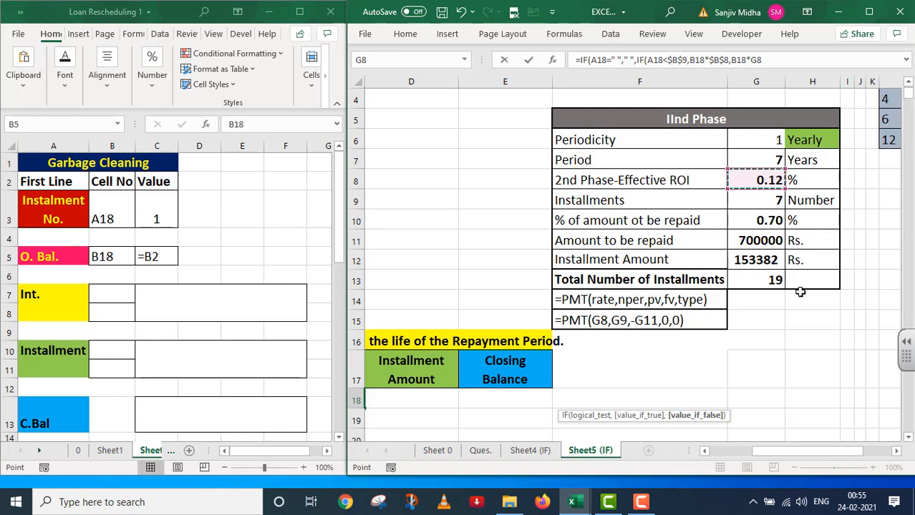
{"action": "left_click", "coordinate": [784, 60]}
{"action": "left_click", "coordinate": [764, 62]}
{"action": "key", "text": "F4"}
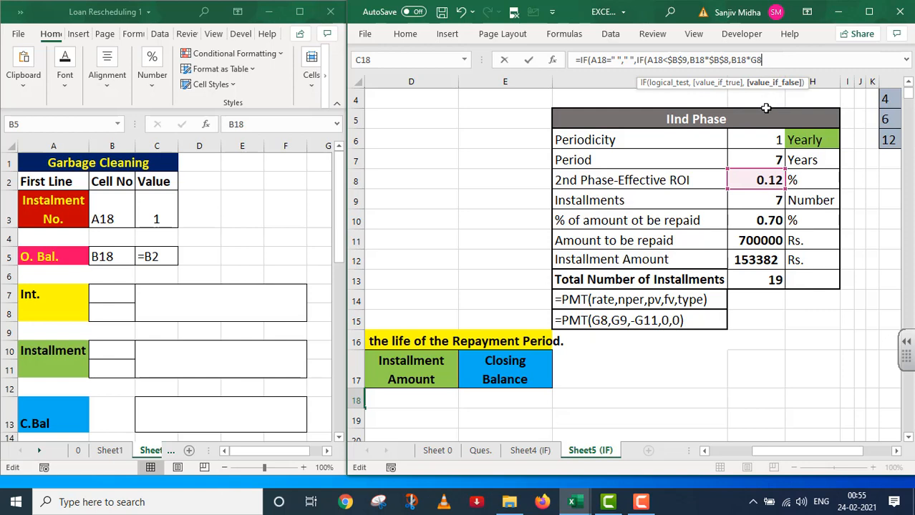
{"action": "left_click", "coordinate": [759, 399]}
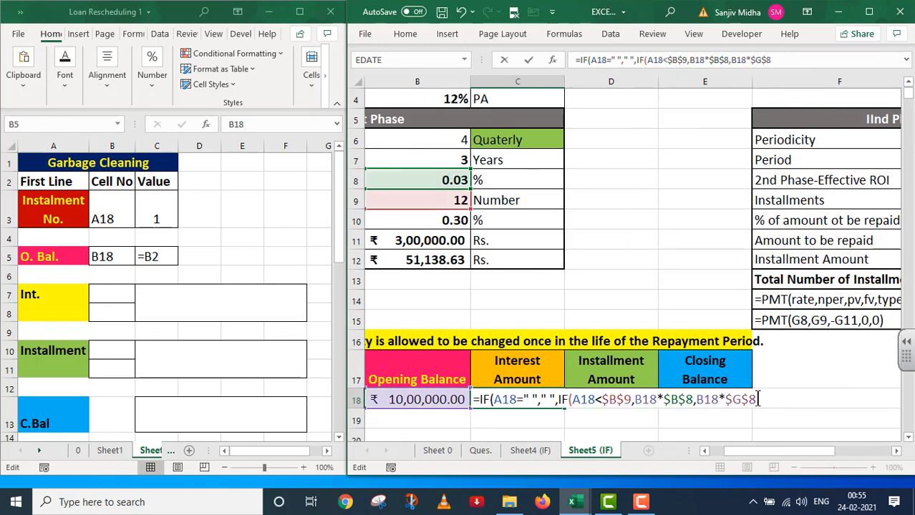
{"action": "type", "text": ")"}
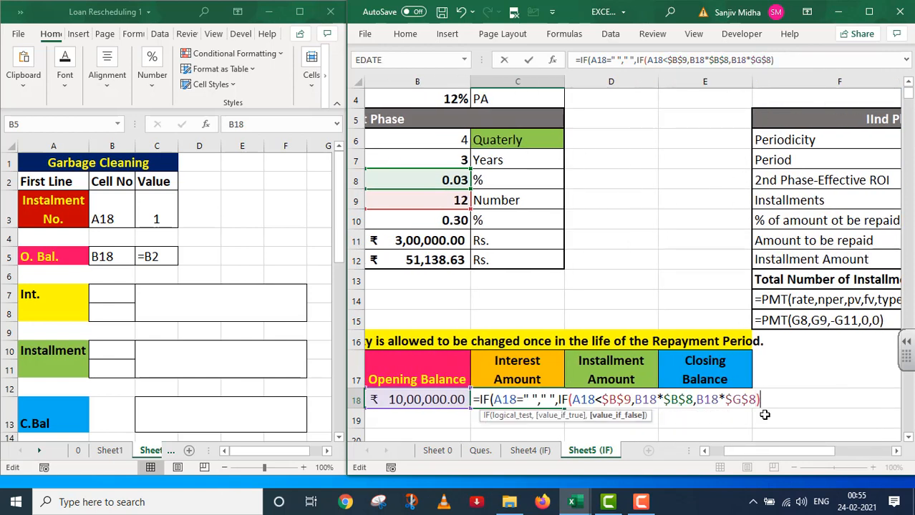
{"action": "type", "text": ")"}
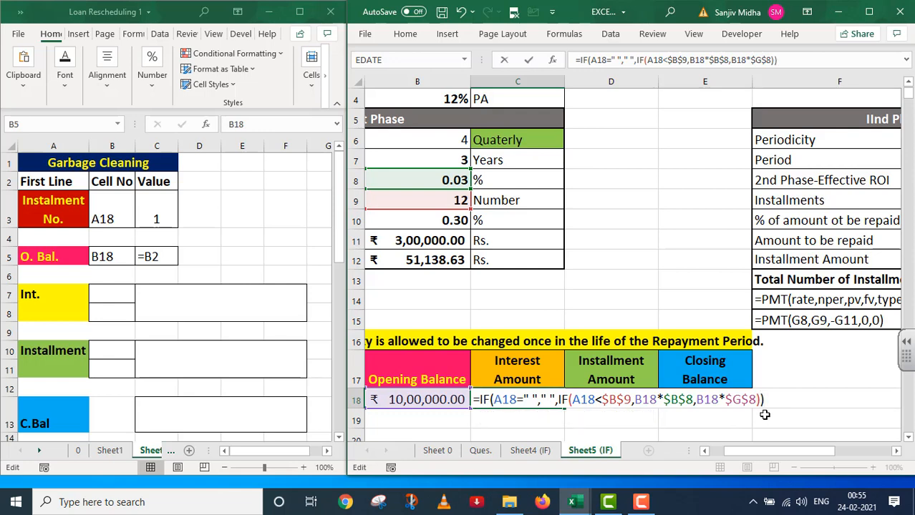
{"action": "key", "text": "Return"}
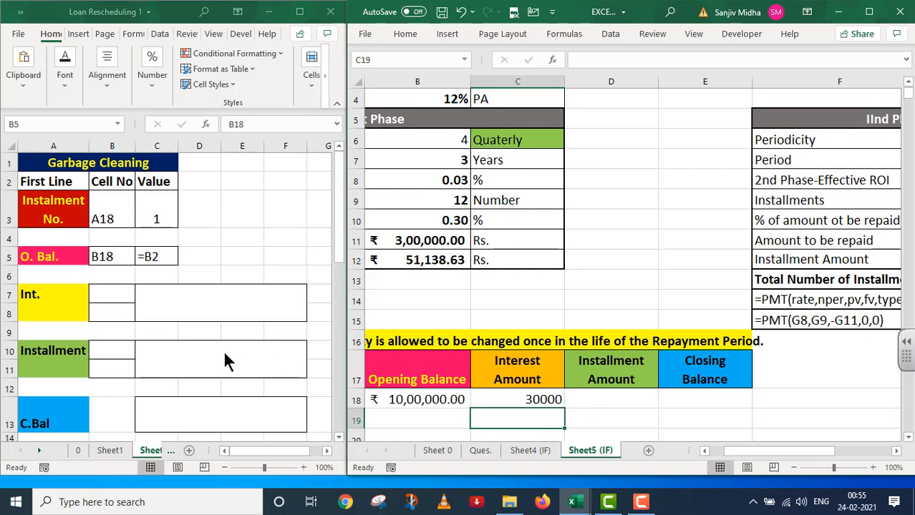
In the Loan Rescheduling 1 workbook, set the font colour of the Int. cells B7:F8 to black
{"action": "left_click_drag", "start_coordinate": [112, 297], "coordinate": [176, 315]}
{"action": "left_click", "coordinate": [64, 75]}
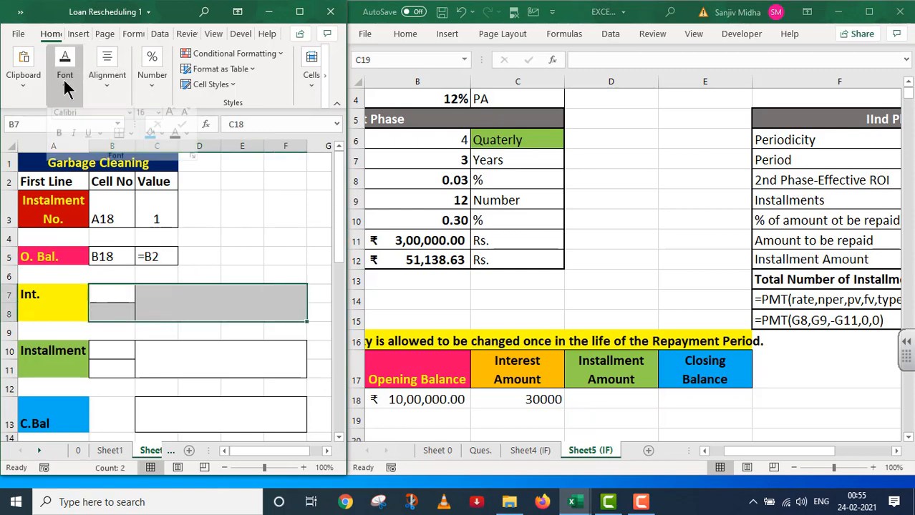
{"action": "left_click", "coordinate": [175, 146]}
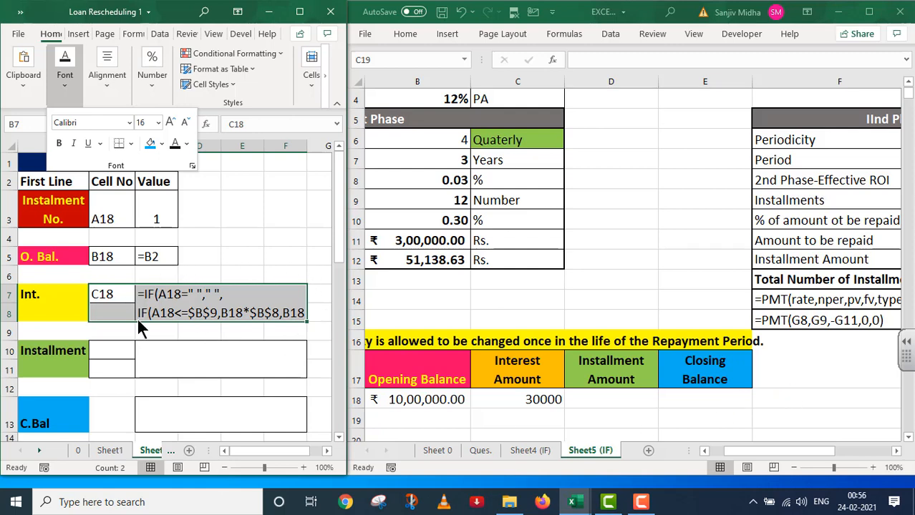
On Sheet5 (IF) of the loan statement workbook, begin the Installment Amount formula in D18 with =IF(A18=" "," ",
{"action": "left_click", "coordinate": [592, 398]}
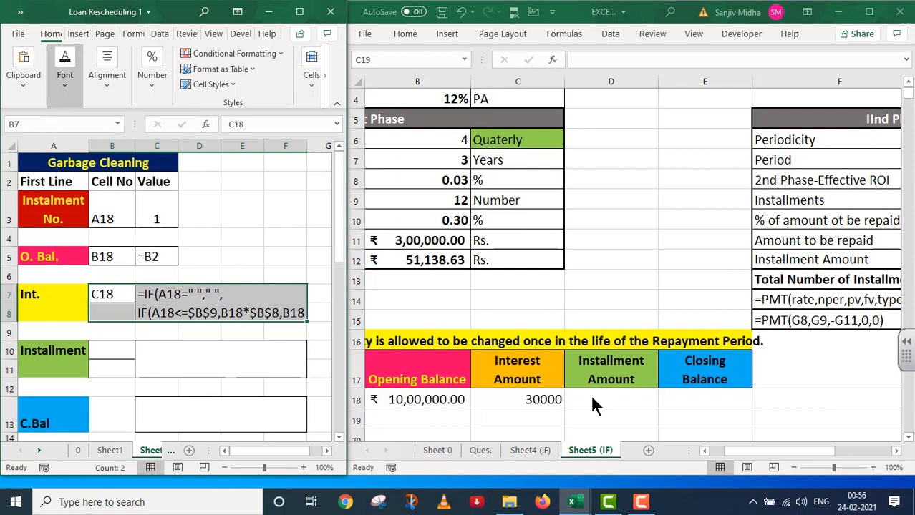
{"action": "double_click", "coordinate": [592, 398]}
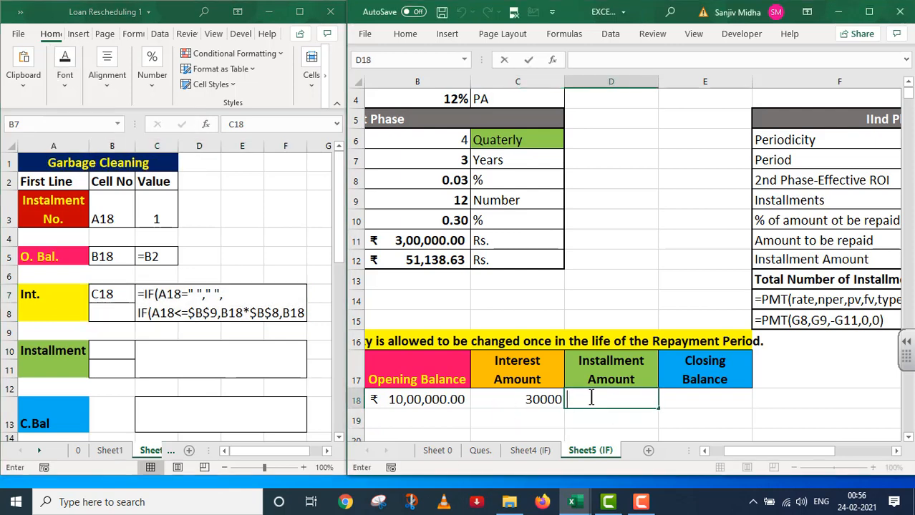
{"action": "type", "text": "=IF("}
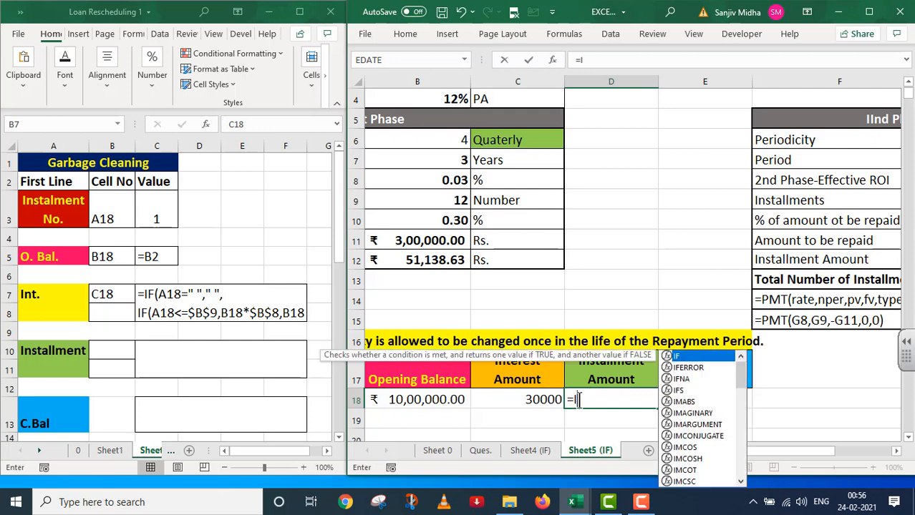
{"action": "key", "text": "Left"}
{"action": "key", "text": "Left"}
{"action": "key", "text": "Left"}
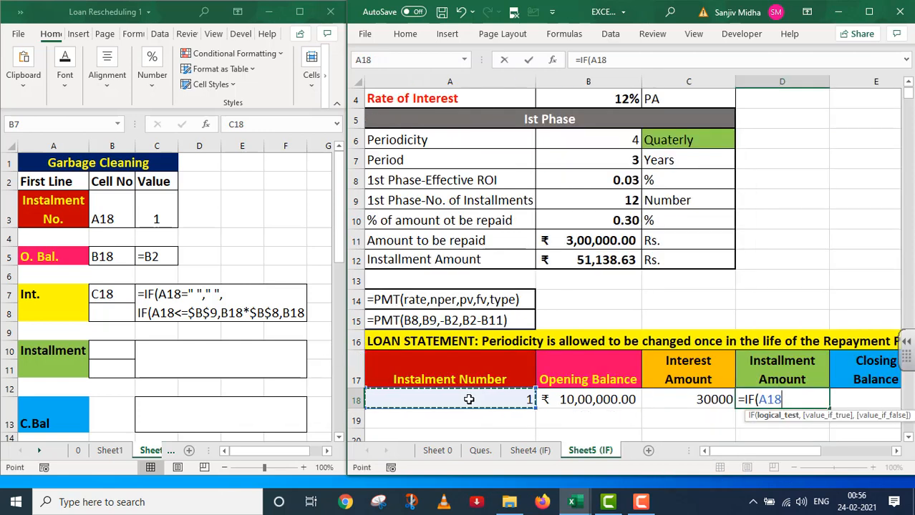
{"action": "type", "text": "="}
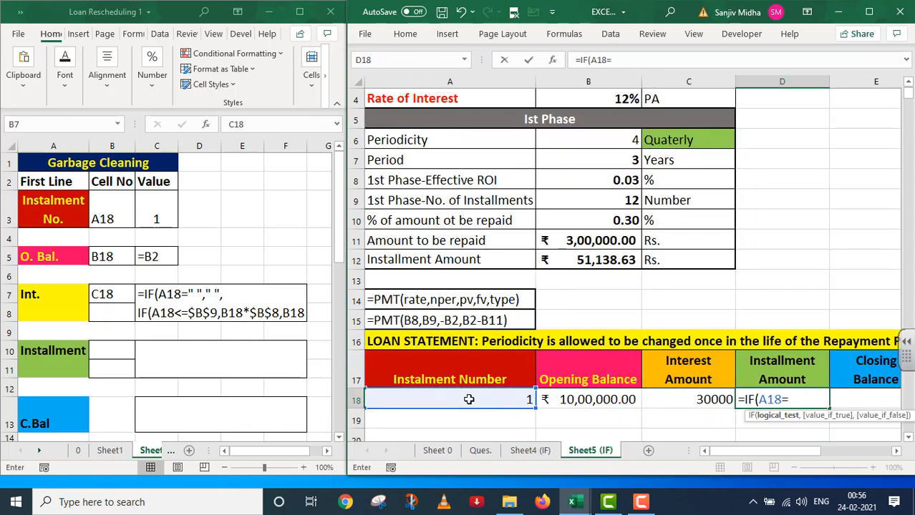
{"action": "type", "text": "\" \","}
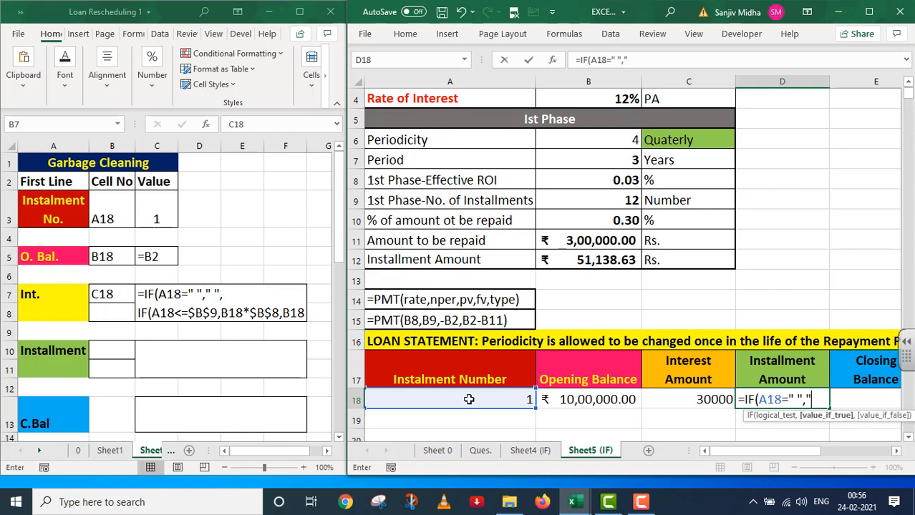
{"action": "type", "text": "\" \","}
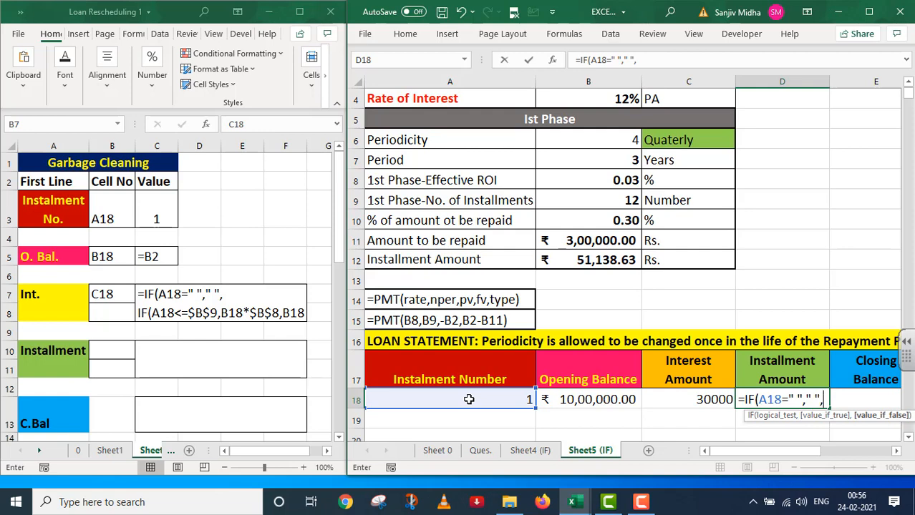
Continue the D18 formula with a nested IF(A18<=$B$9, comparing the instalment number with the 1st Phase number of installments
{"action": "type", "text": "IF("}
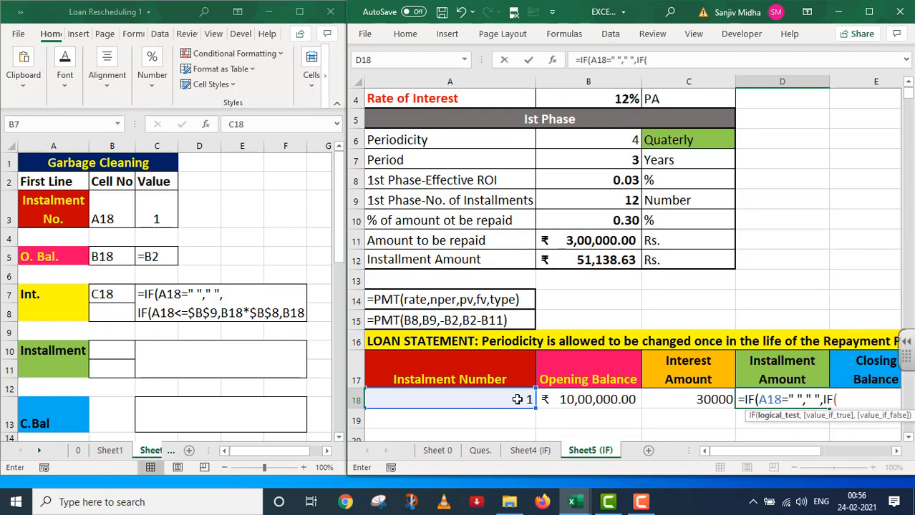
{"action": "left_click", "coordinate": [517, 399]}
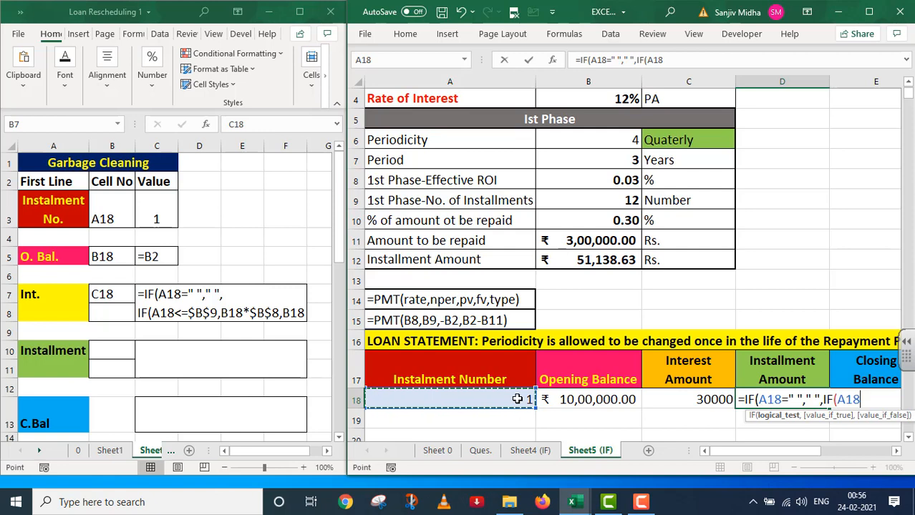
{"action": "type", "text": "<"}
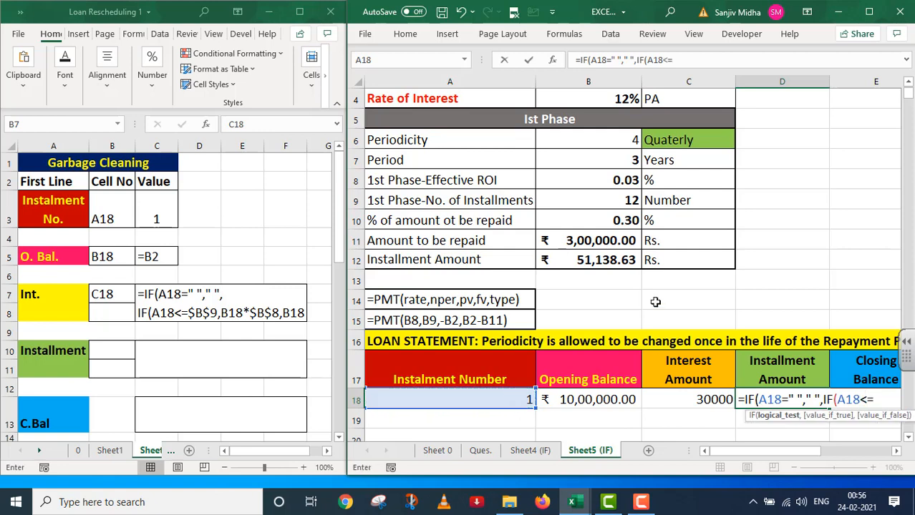
{"action": "type", "text": "="}
{"action": "left_click", "coordinate": [620, 200]}
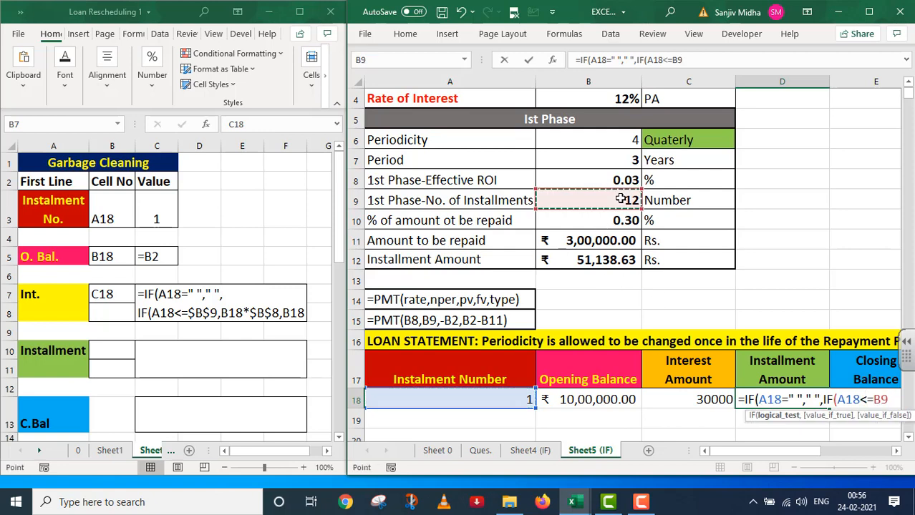
{"action": "key", "text": "F4"}
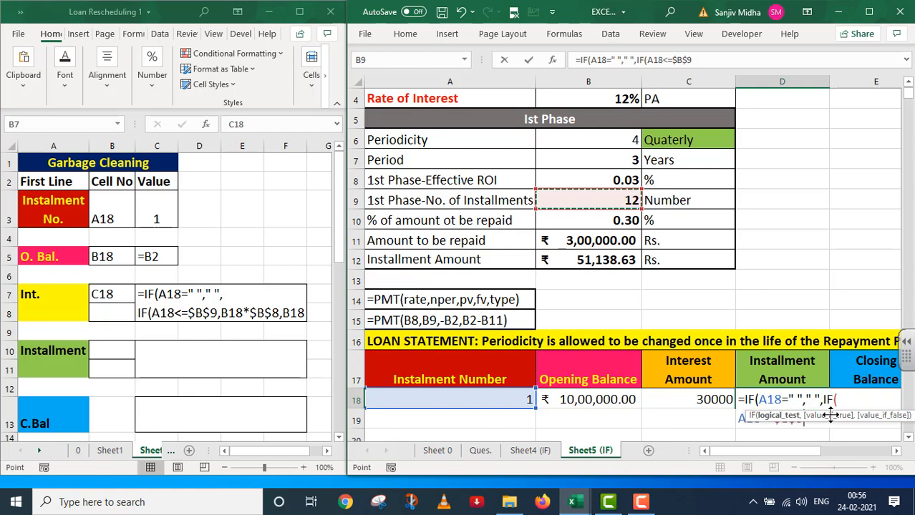
{"action": "left_click_drag", "start_coordinate": [825, 416], "coordinate": [632, 419]}
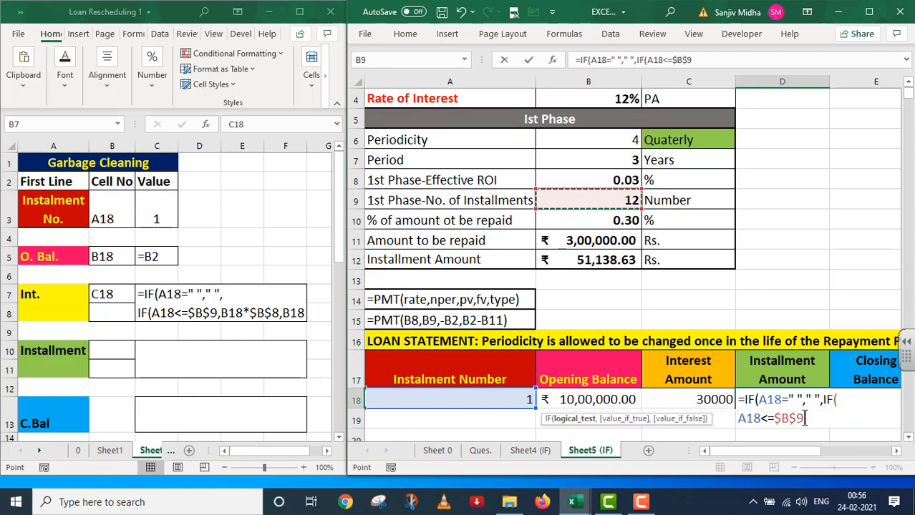
{"action": "type", "text": ","}
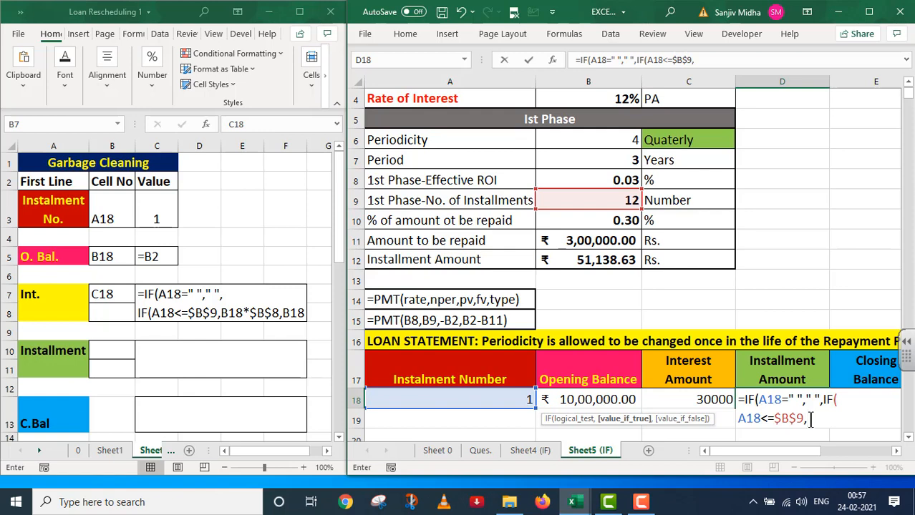
Complete the D18 formula with $B$12 as the true result and $G$12)) as the false result, using both phases' installment amounts, and enter it
{"action": "left_click", "coordinate": [619, 259]}
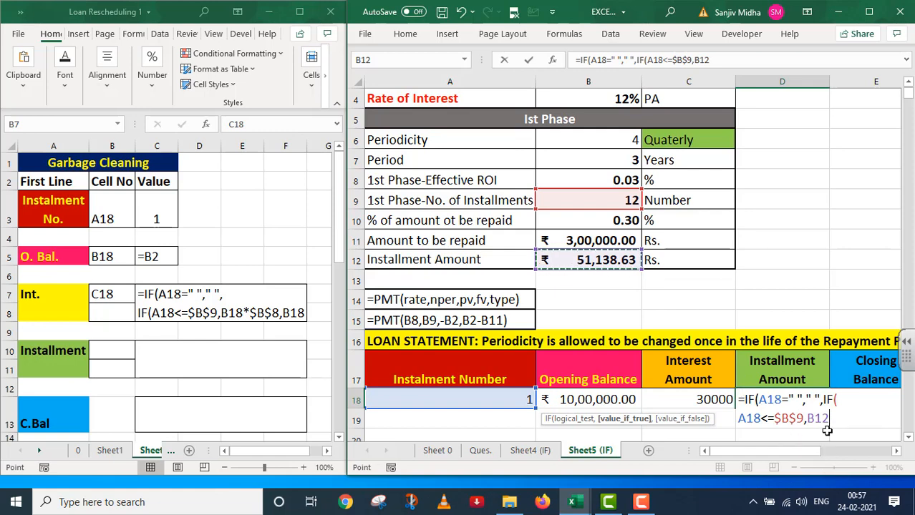
{"action": "key", "text": "F4"}
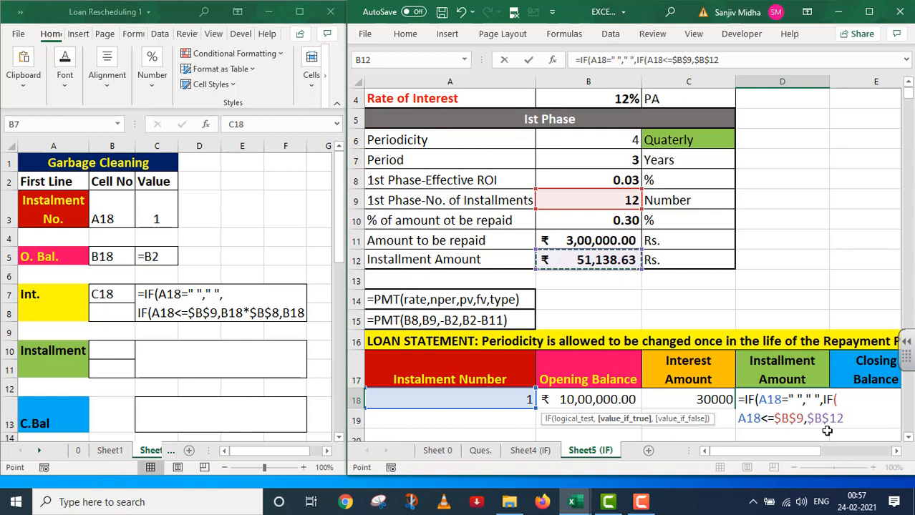
{"action": "type", "text": ","}
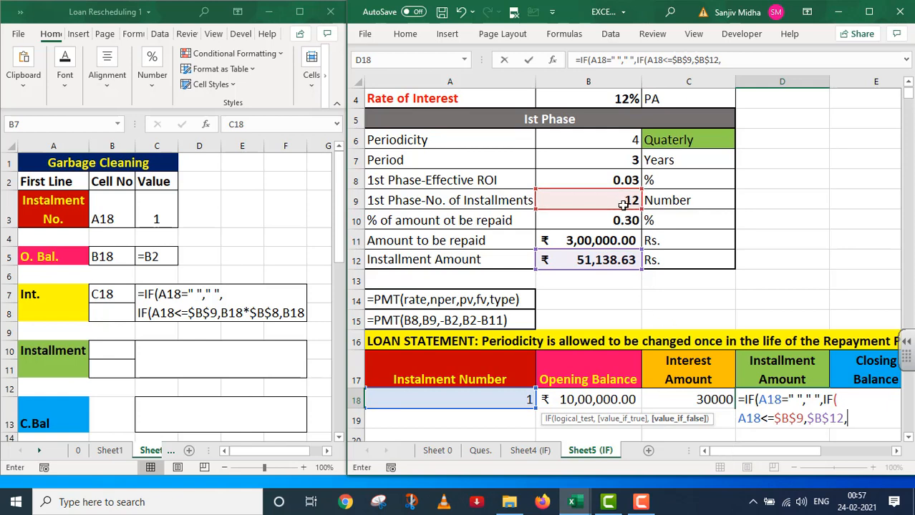
{"action": "left_click_drag", "start_coordinate": [781, 451], "coordinate": [818, 451]}
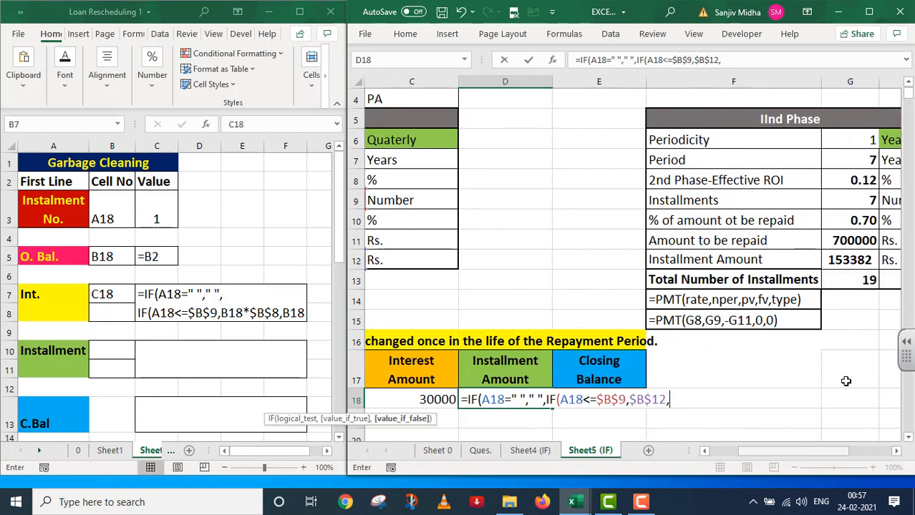
{"action": "left_click", "coordinate": [864, 260]}
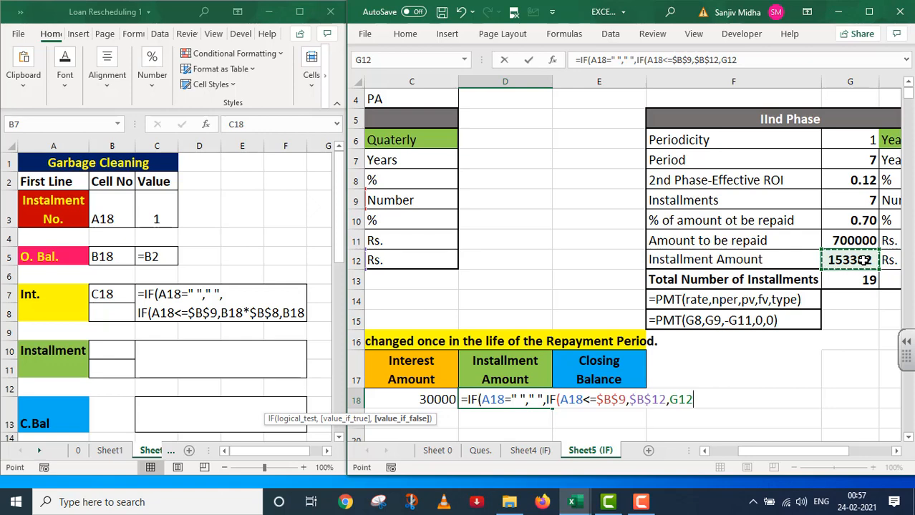
{"action": "key", "text": "F4"}
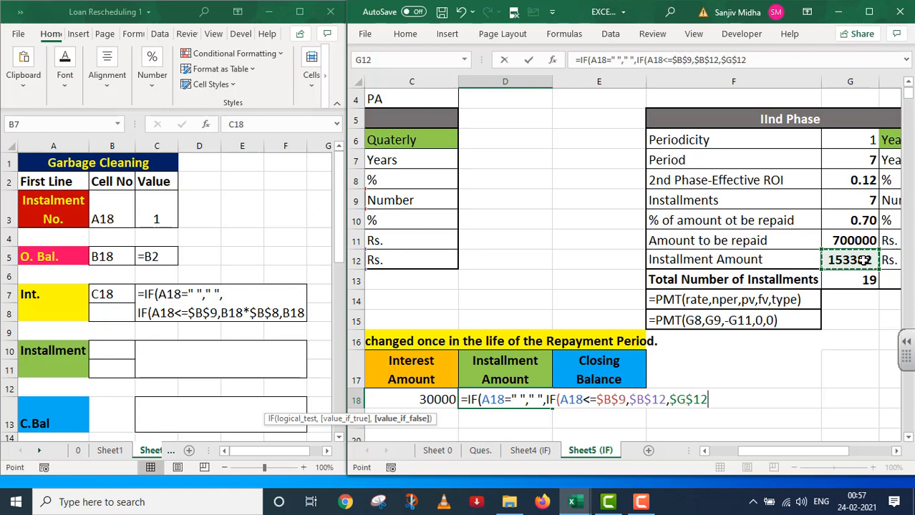
{"action": "type", "text": ")"}
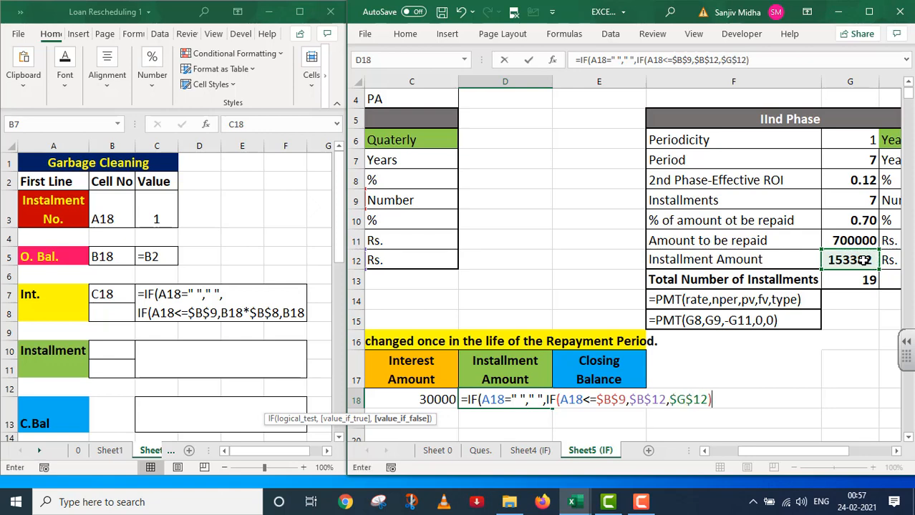
{"action": "type", "text": ")"}
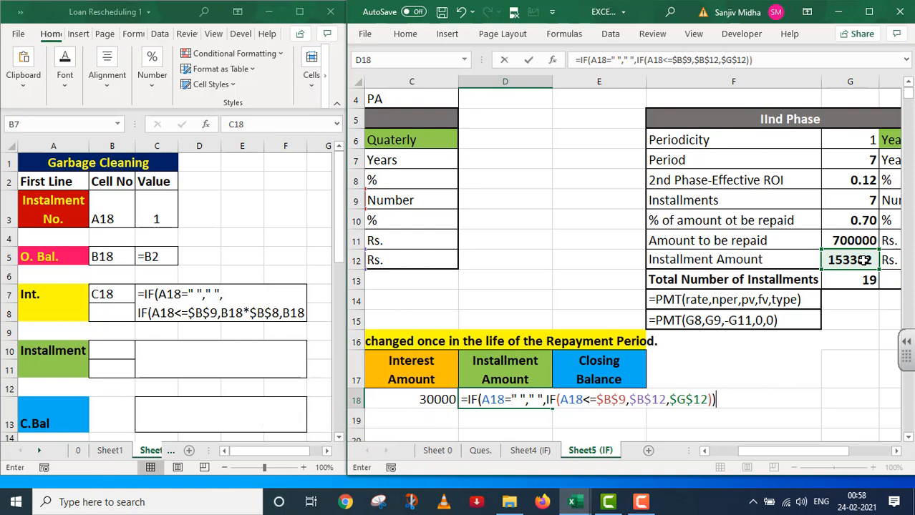
{"action": "key", "text": "Return"}
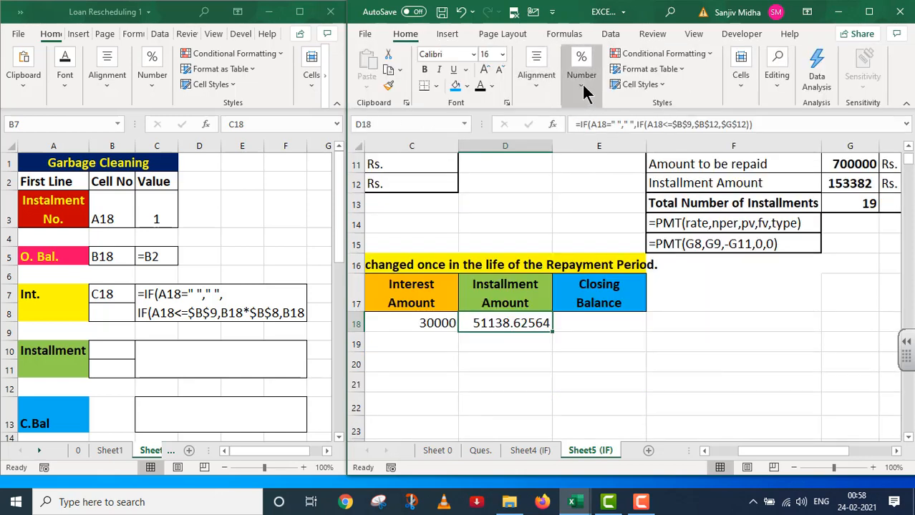
Reduce the decimals shown in the Installment Amount cell D18 to two places
{"action": "left_click", "coordinate": [582, 83]}
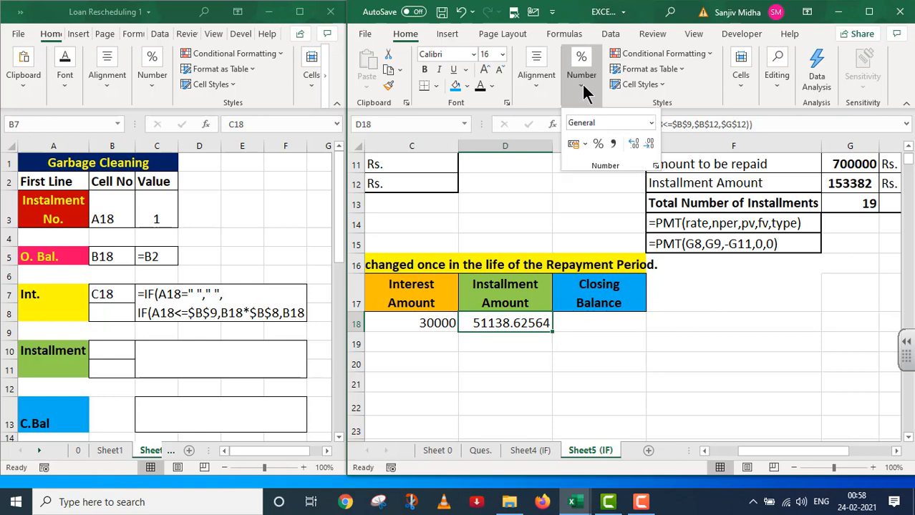
{"action": "left_click", "coordinate": [651, 142]}
{"action": "left_click", "coordinate": [651, 143]}
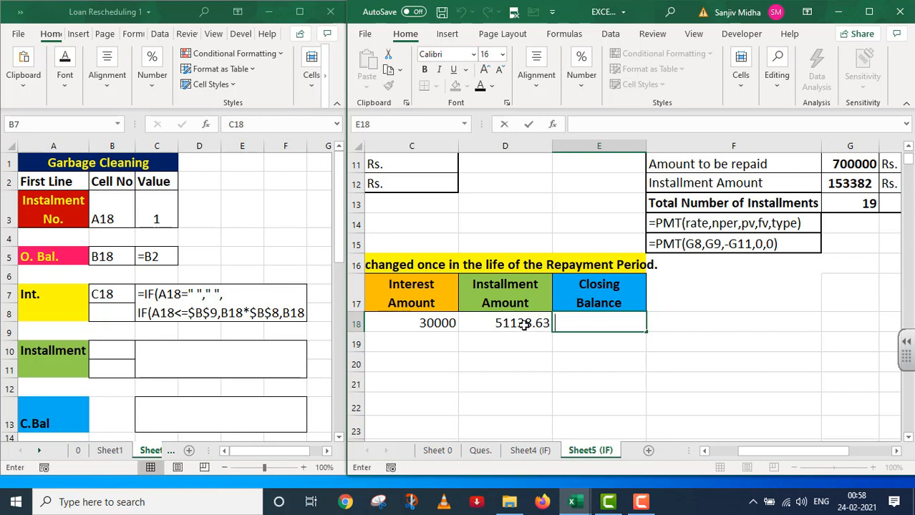
{"action": "left_click", "coordinate": [524, 323]}
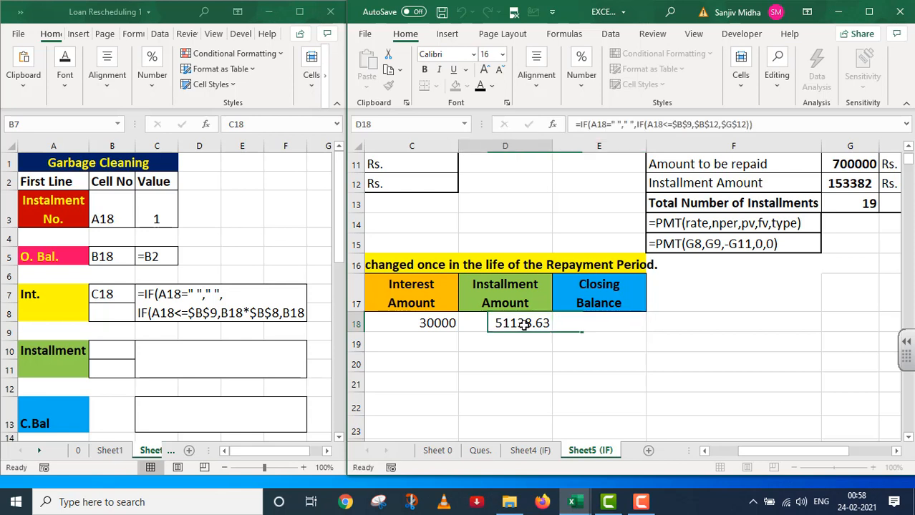
In the Loan Rescheduling 1 workbook, set the font colour of the Installment cells B10:F11 to black
{"action": "left_click", "coordinate": [121, 344]}
{"action": "left_click_drag", "start_coordinate": [120, 343], "coordinate": [201, 365]}
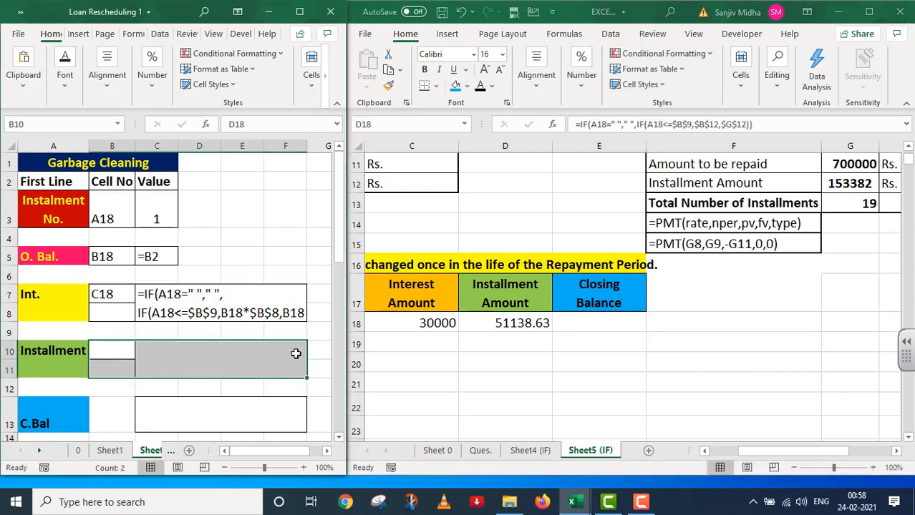
{"action": "left_click", "coordinate": [64, 84]}
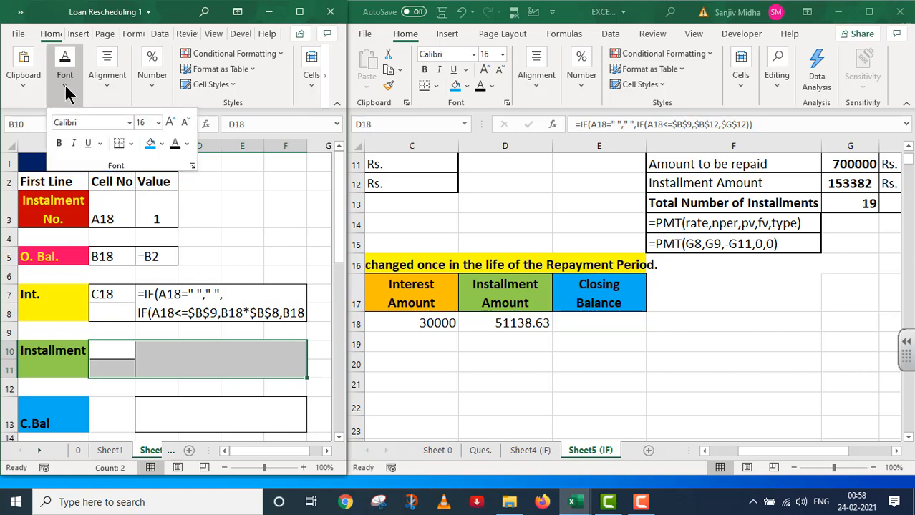
{"action": "left_click", "coordinate": [175, 143]}
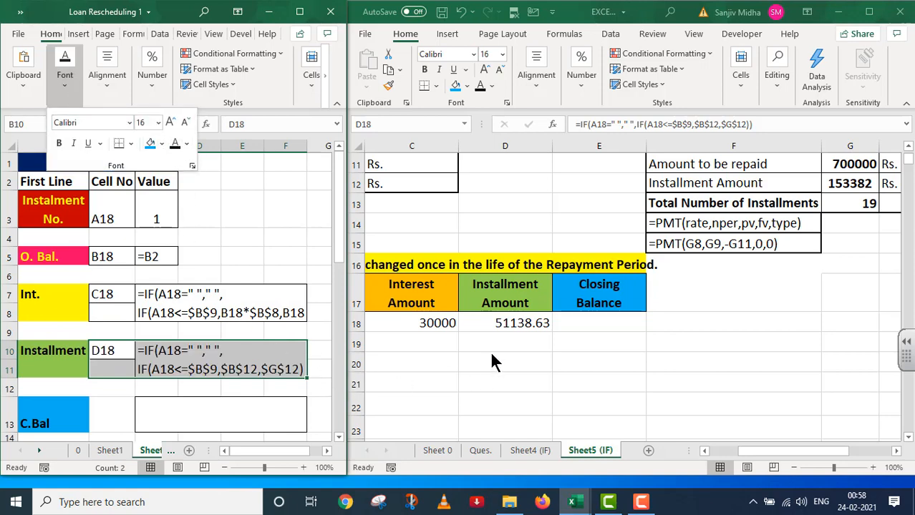
On Sheet5 (IF) of the loan statement workbook, begin the Closing Balance formula in E18 with =IF(A18=" "," ",
{"action": "double_click", "coordinate": [579, 323]}
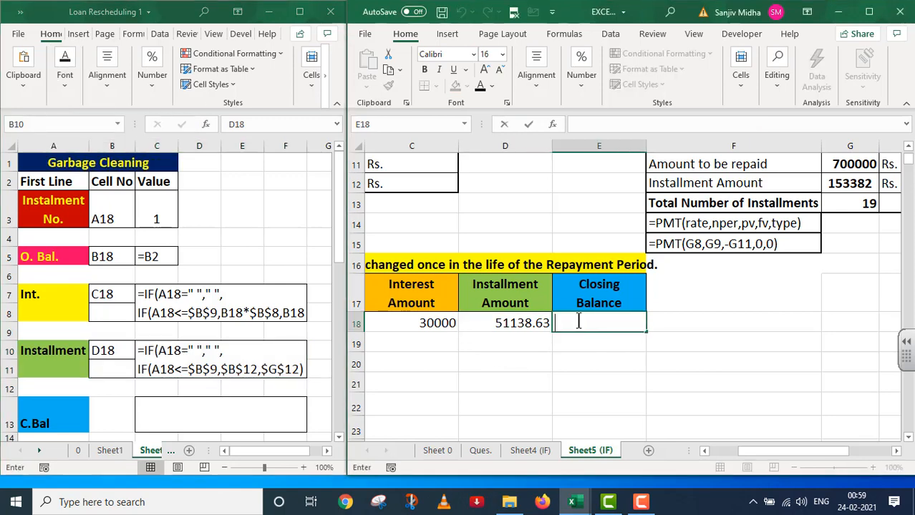
{"action": "type", "text": "="}
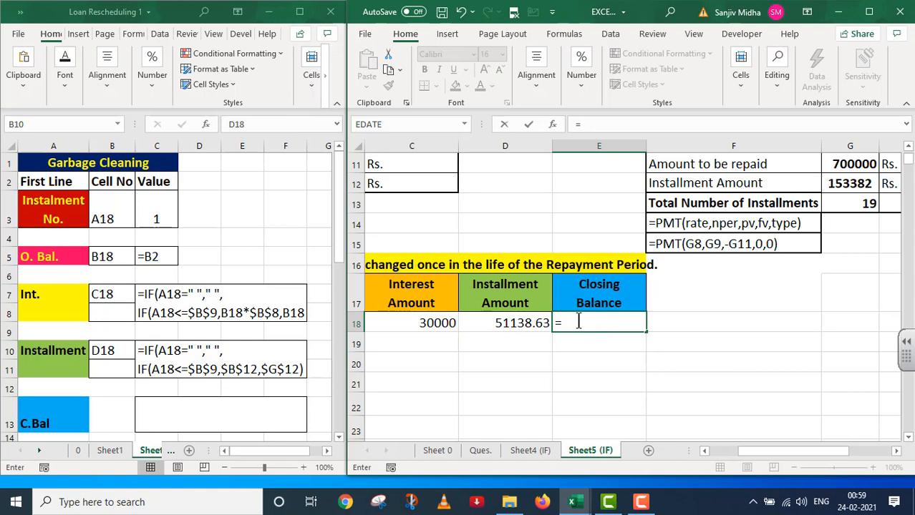
{"action": "type", "text": "IF("}
{"action": "left_click_drag", "start_coordinate": [770, 452], "coordinate": [735, 457]}
{"action": "left_click", "coordinate": [505, 322]}
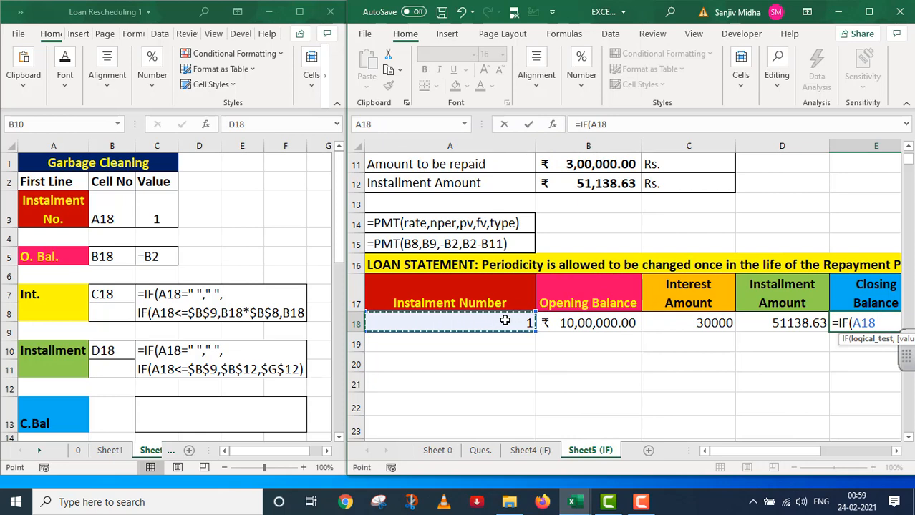
{"action": "type", "text": "="}
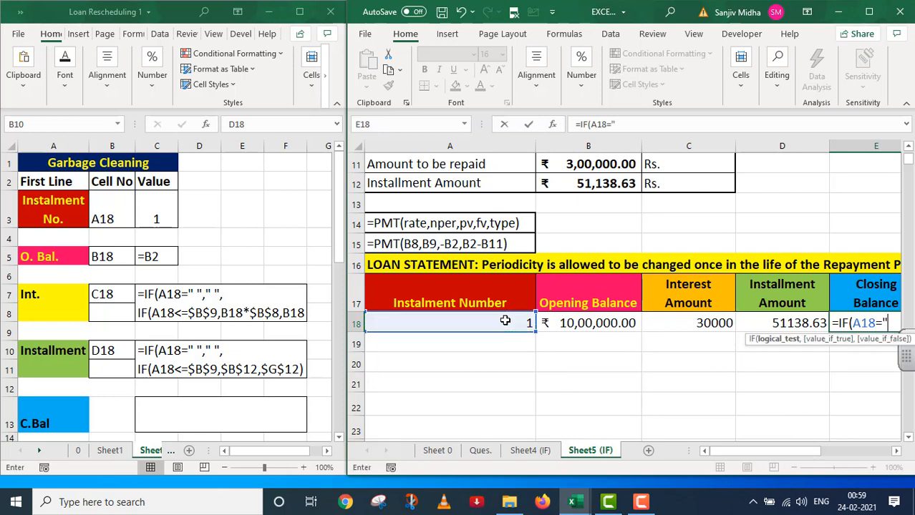
{"action": "type", "text": "\" \","}
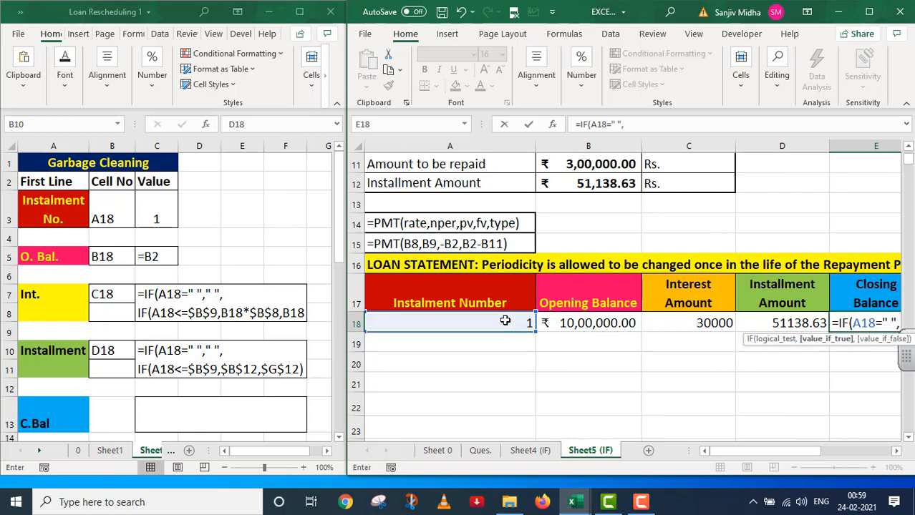
{"action": "type", "text": "\""}
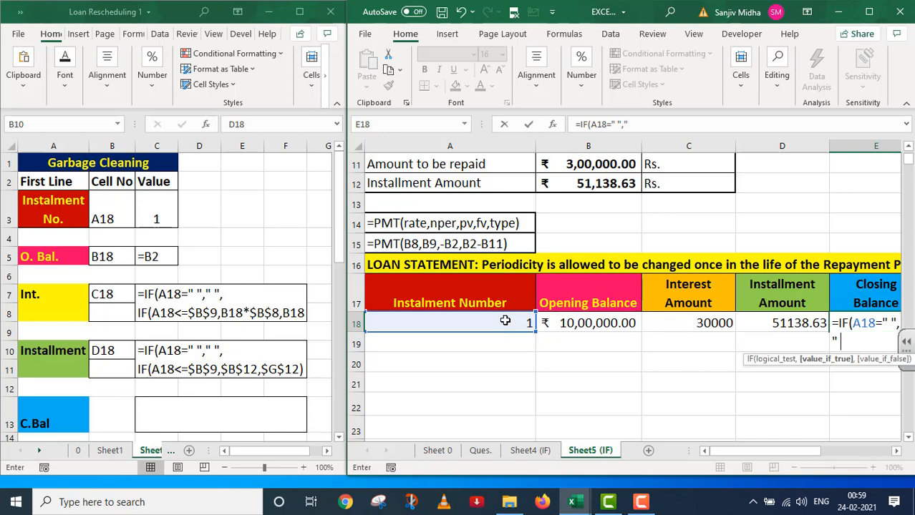
{"action": "type", "text": " \","}
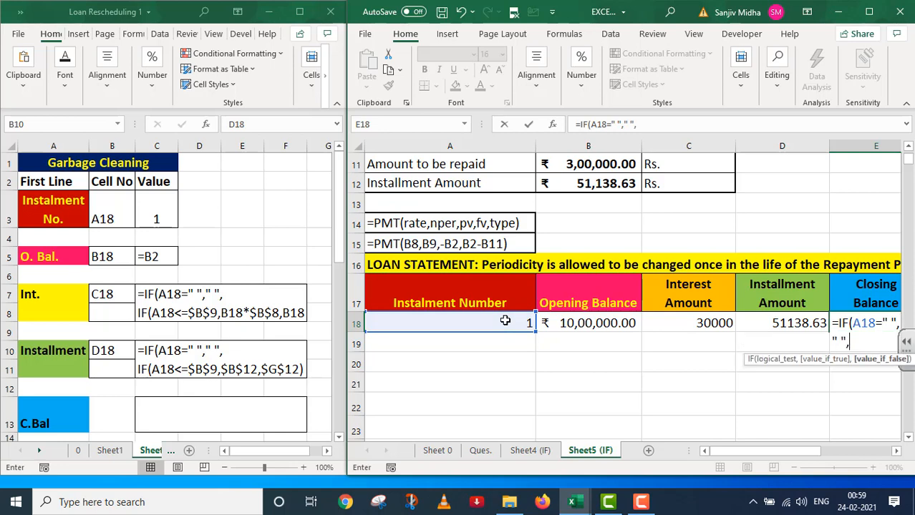
Complete the E18 formula with B18+C18-D18) as the false result, adding interest to the opening balance and subtracting the installment, and enter it
{"action": "left_click", "coordinate": [587, 323]}
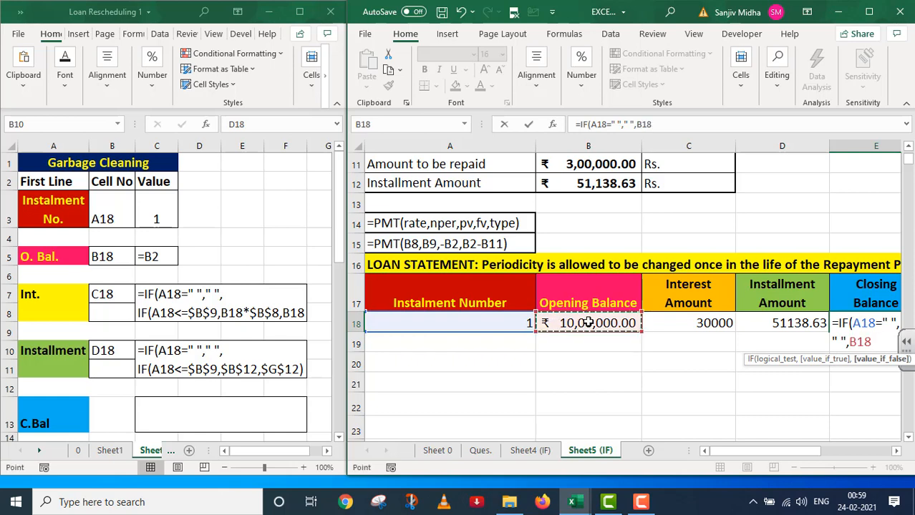
{"action": "type", "text": "+"}
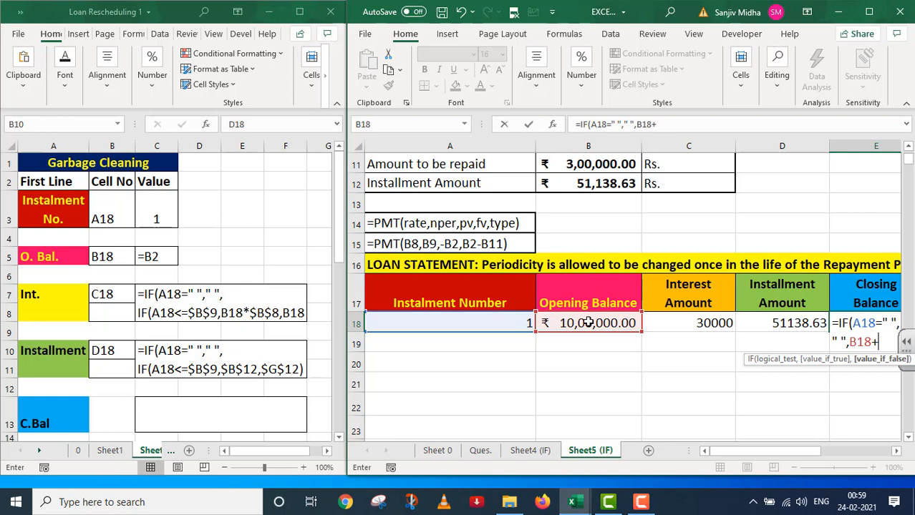
{"action": "left_click", "coordinate": [685, 326]}
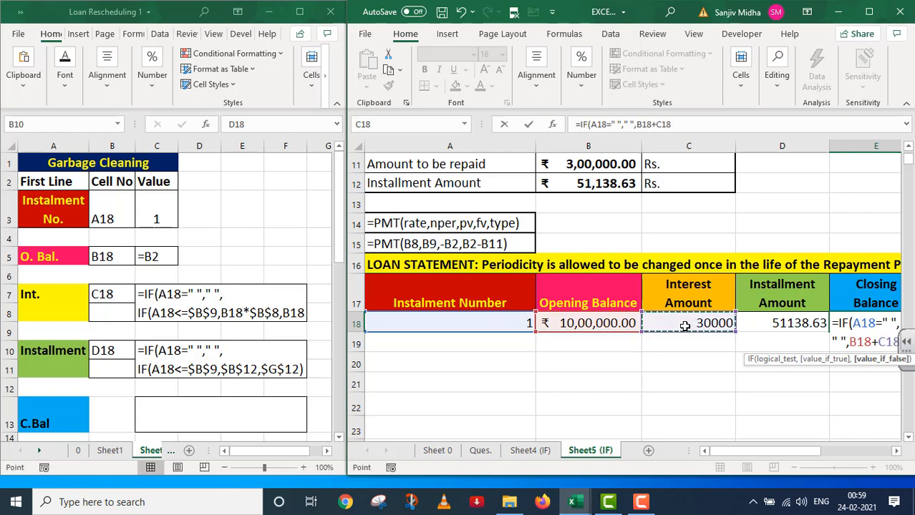
{"action": "type", "text": "-"}
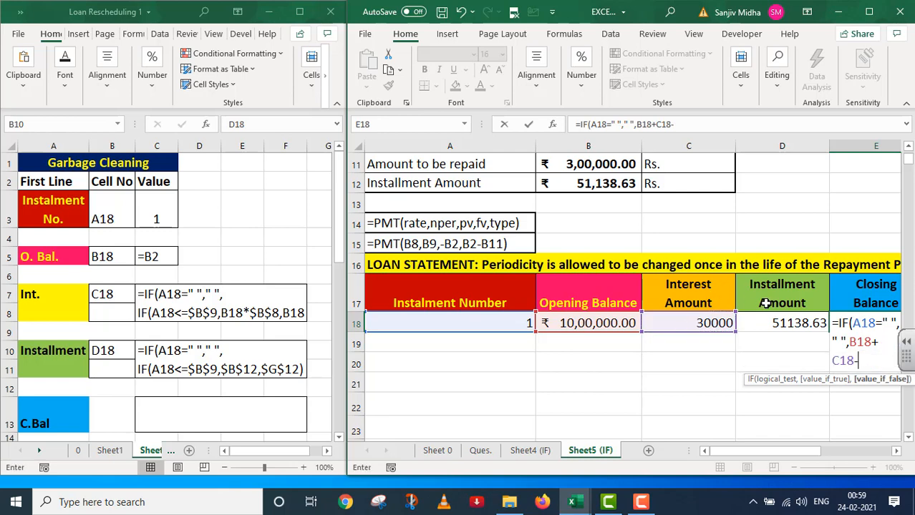
{"action": "left_click", "coordinate": [772, 324]}
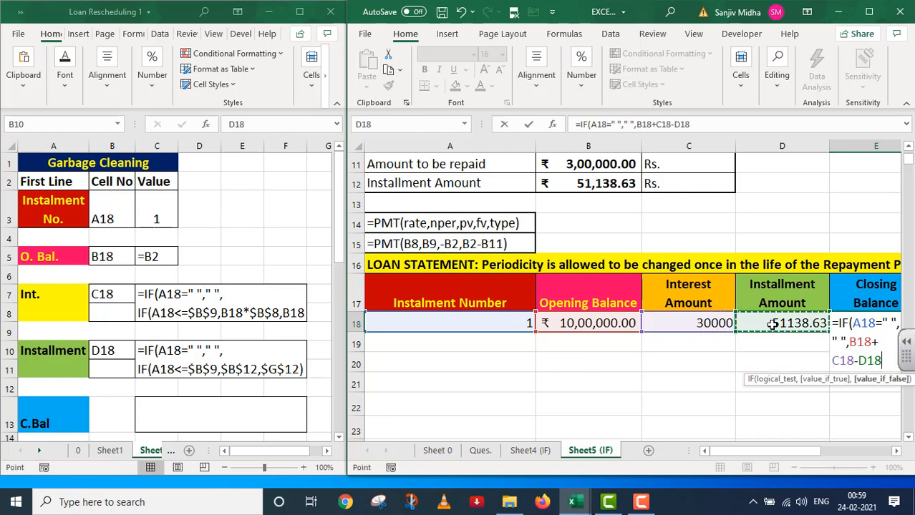
{"action": "type", "text": ")"}
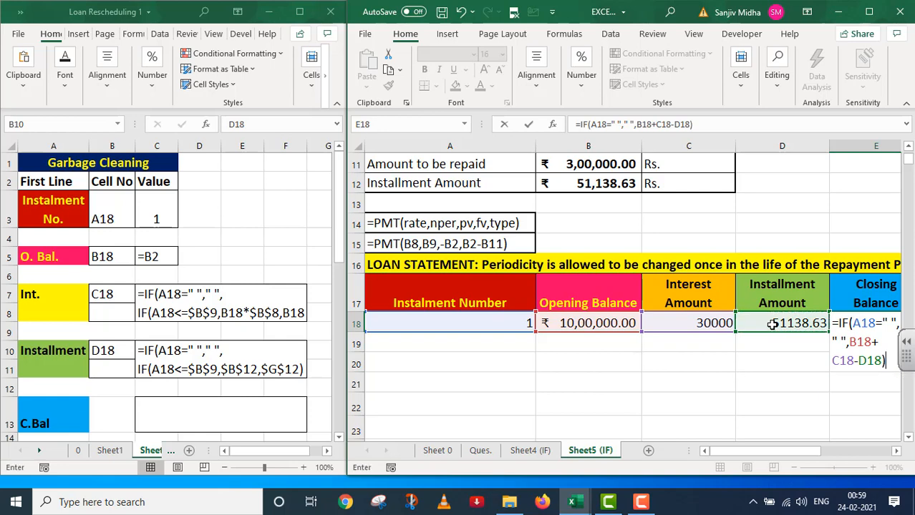
{"action": "key", "text": "Return"}
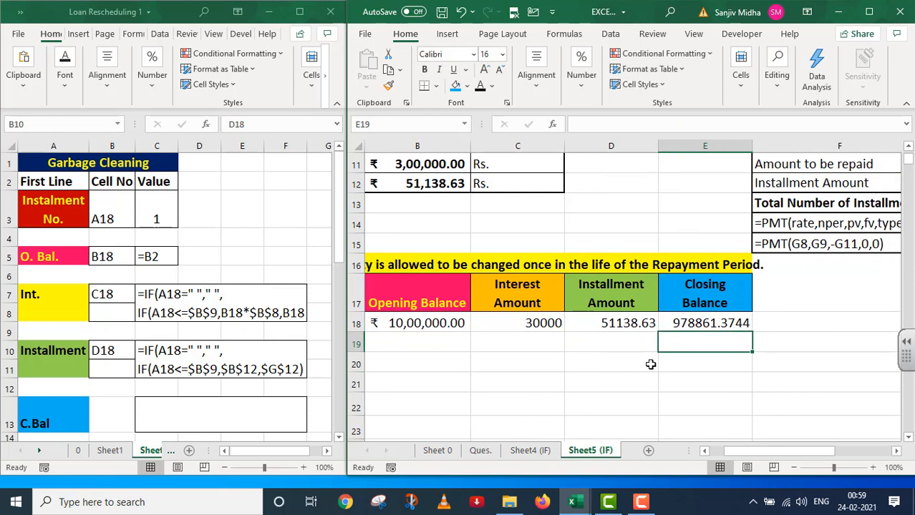
Reduce the decimals shown in the Closing Balance cell E18 to two places
{"action": "left_click", "coordinate": [690, 324]}
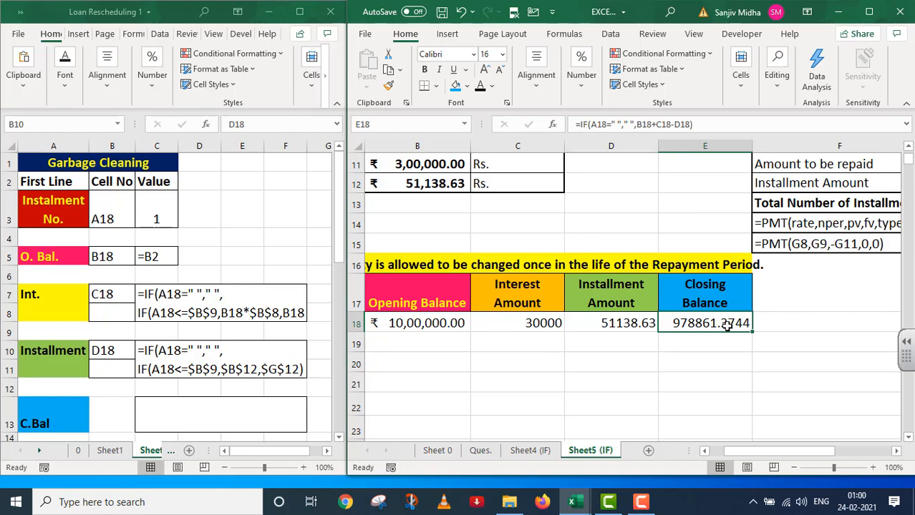
{"action": "left_click", "coordinate": [583, 90]}
{"action": "left_click", "coordinate": [650, 141]}
{"action": "left_click", "coordinate": [650, 141]}
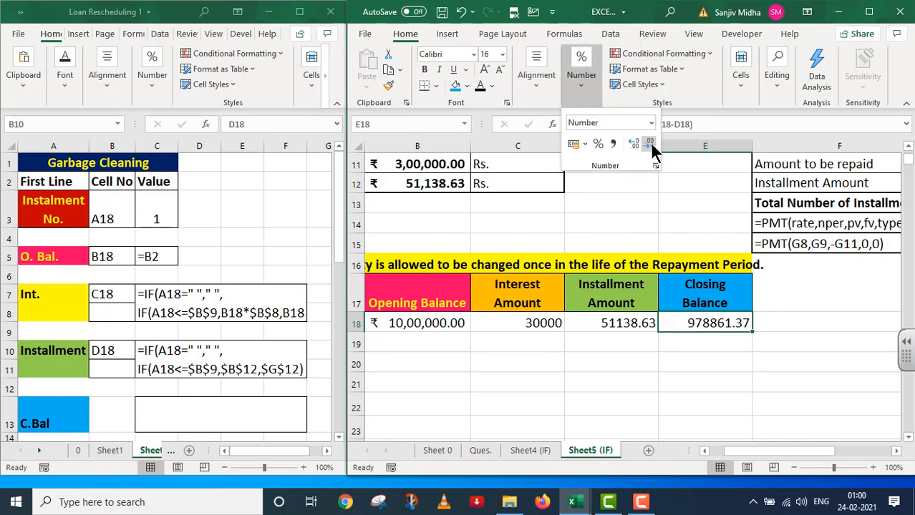
{"action": "left_click", "coordinate": [705, 451]}
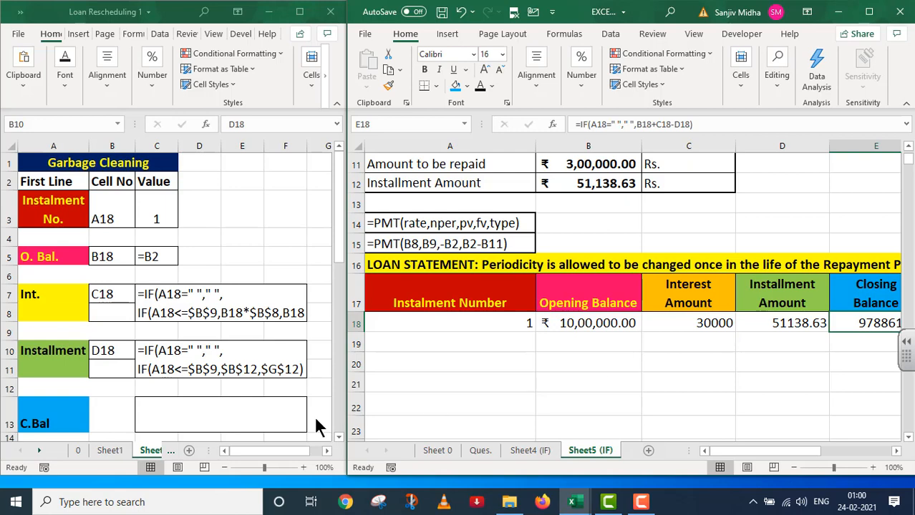
In the Loan Rescheduling 1 workbook, set the font colour of the C.Bal formula cell C13 to black
{"action": "left_click", "coordinate": [266, 419]}
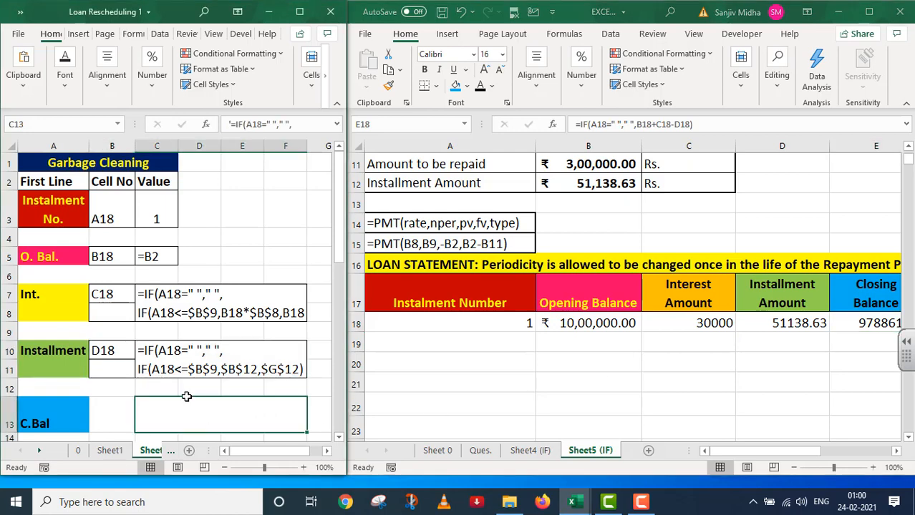
{"action": "left_click", "coordinate": [65, 71]}
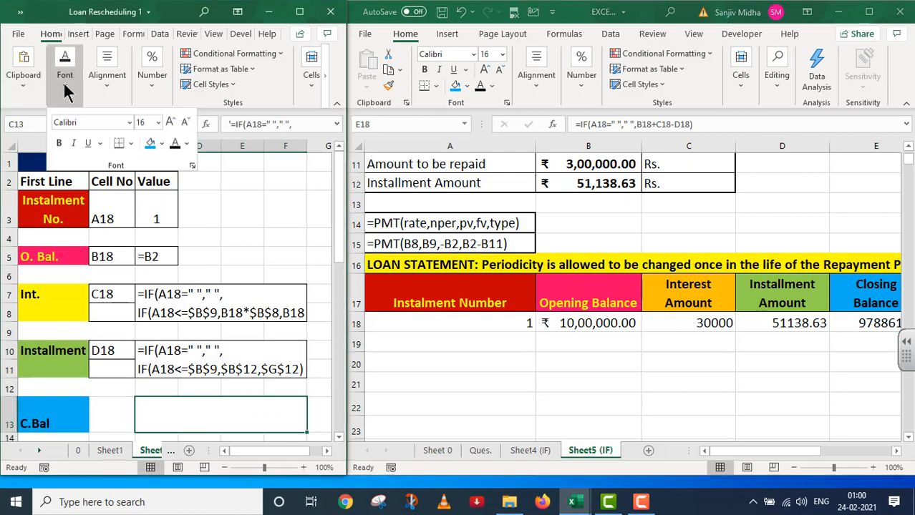
{"action": "left_click", "coordinate": [176, 142]}
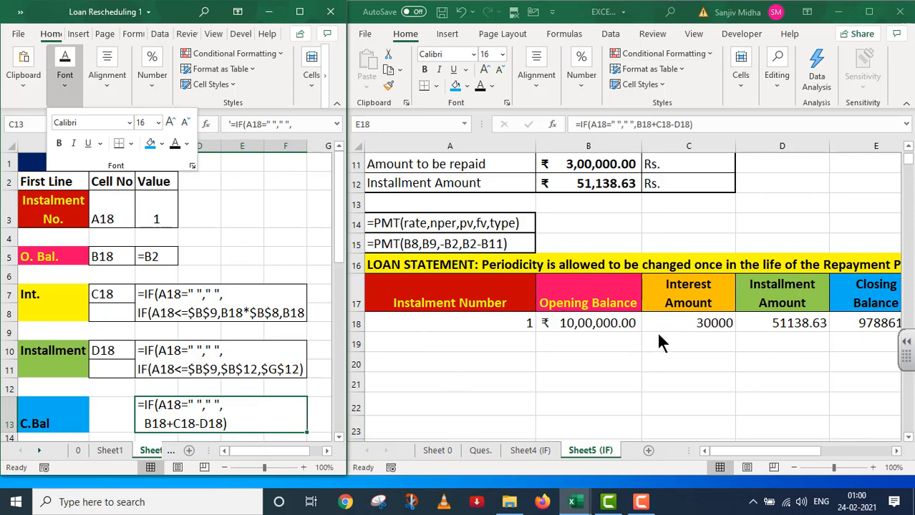
On Sheet5 (IF), begin the Instalment Number formula in A19 with =IF(A18<, referring to the previous instalment number
{"action": "left_click", "coordinate": [462, 337]}
{"action": "left_click", "coordinate": [485, 339]}
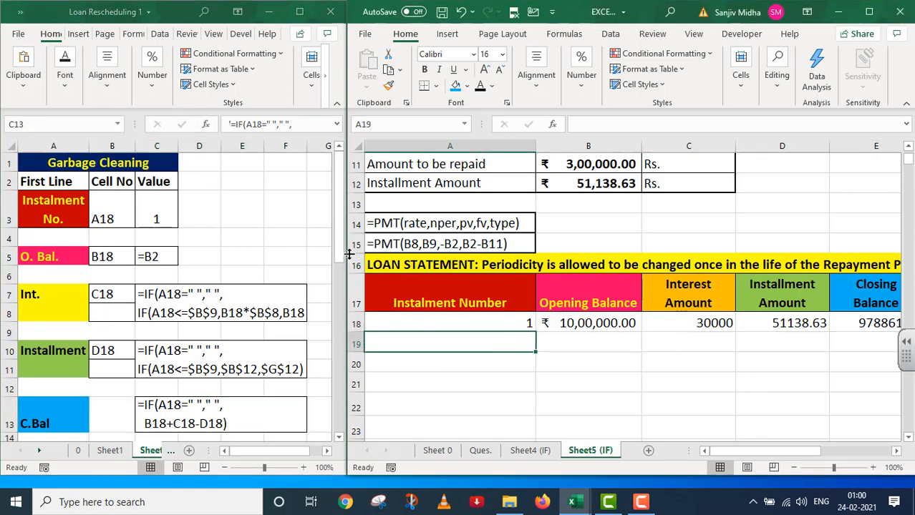
{"action": "left_click_drag", "start_coordinate": [336, 250], "coordinate": [336, 429]}
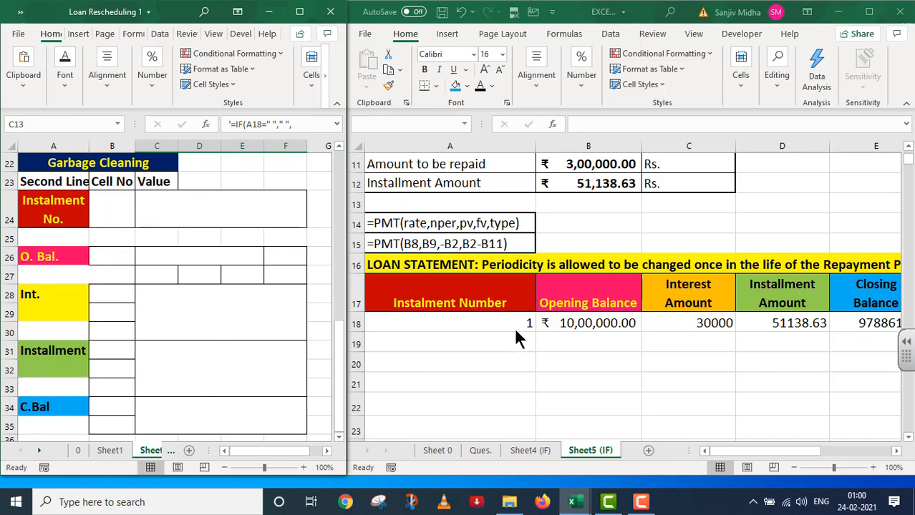
{"action": "left_click", "coordinate": [509, 339]}
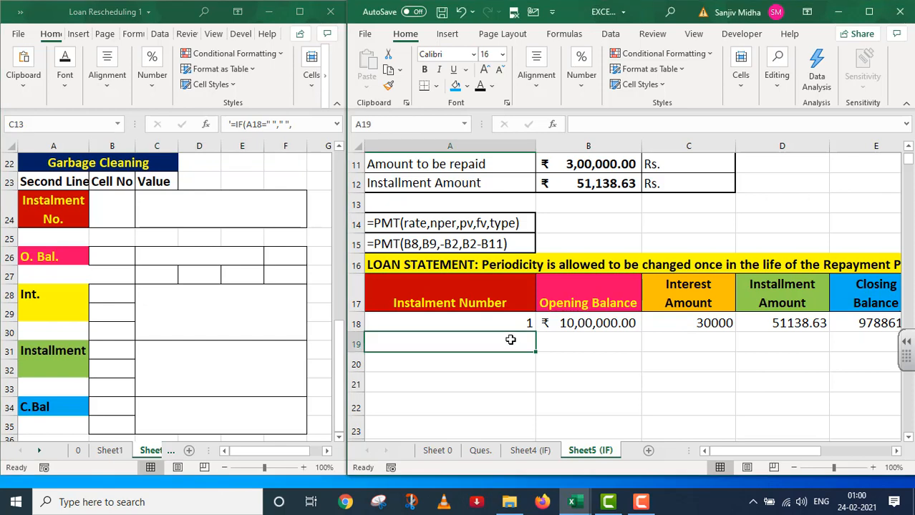
{"action": "type", "text": "="}
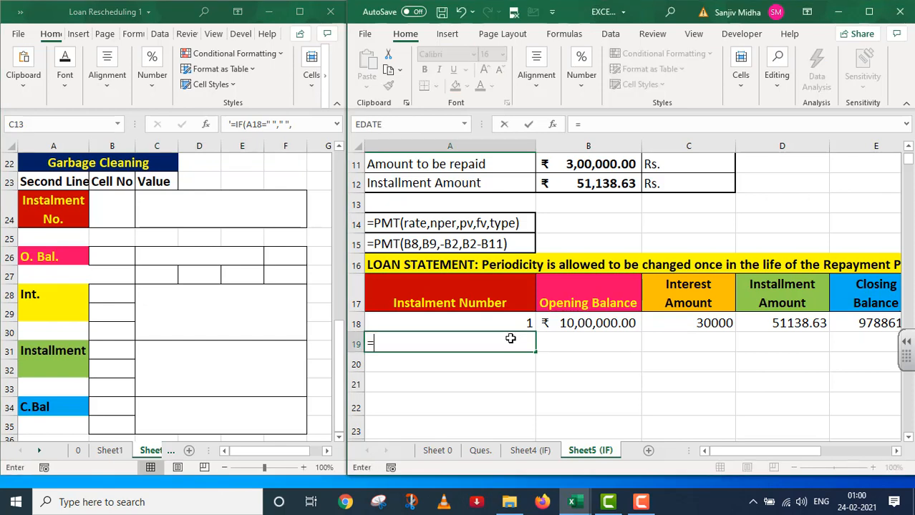
{"action": "type", "text": "IF("}
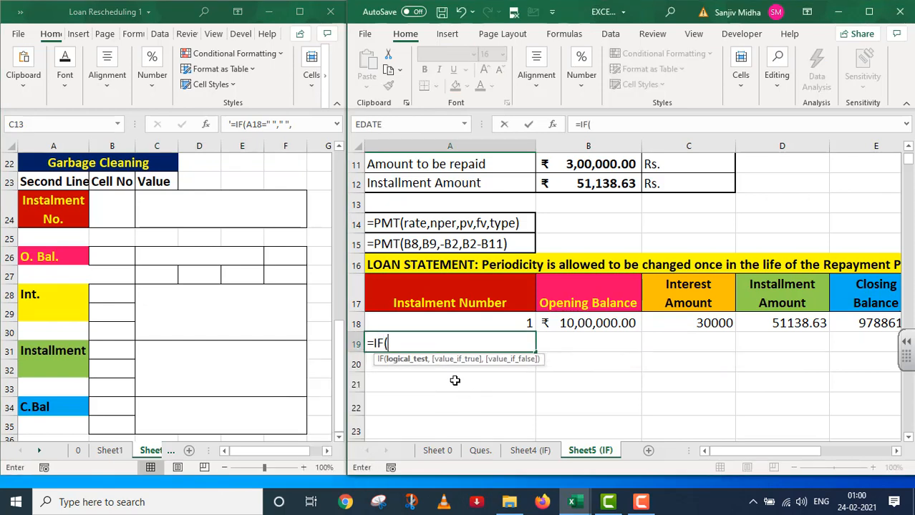
{"action": "left_click", "coordinate": [473, 324]}
{"action": "type", "text": "<"}
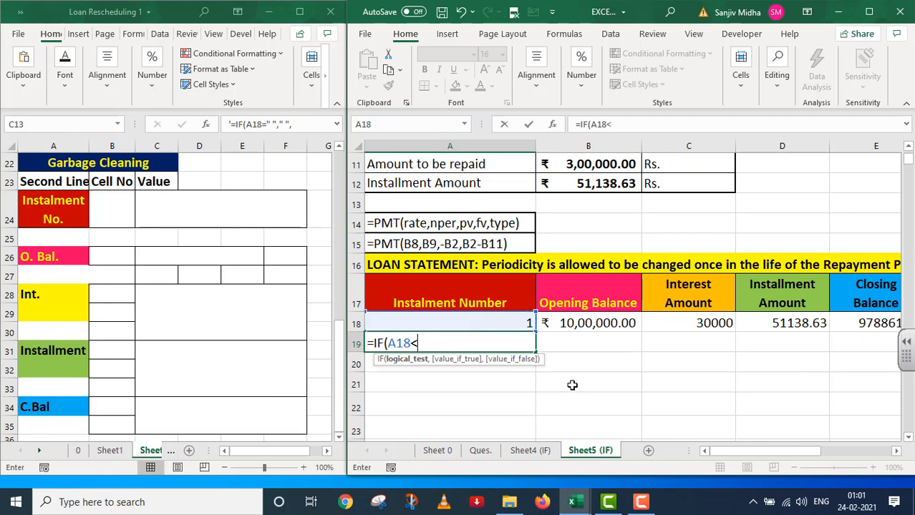
Complete the A19 logical test by comparing with the Total Number of Installments cell as the absolute reference $G$13
{"action": "scroll", "coordinate": [572, 385], "scroll_direction": "up", "scroll_amount": 1}
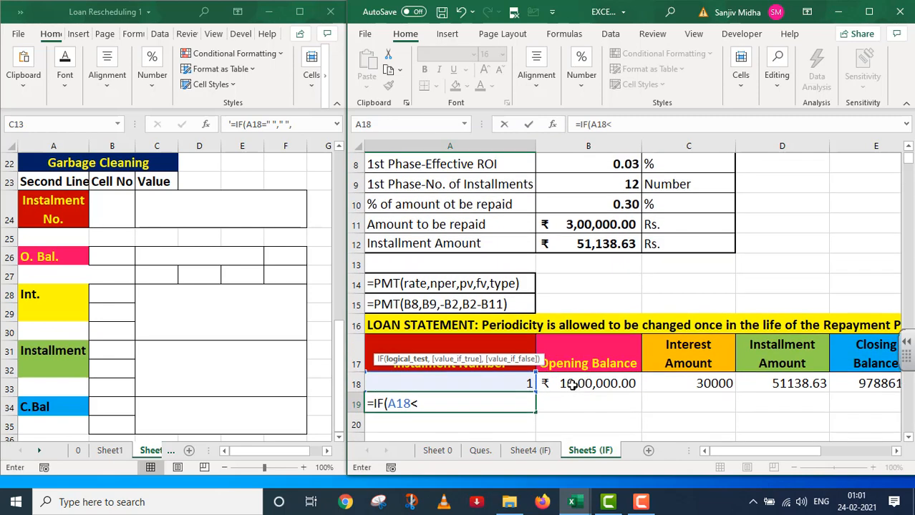
{"action": "scroll", "coordinate": [628, 363], "scroll_direction": "up", "scroll_amount": 1}
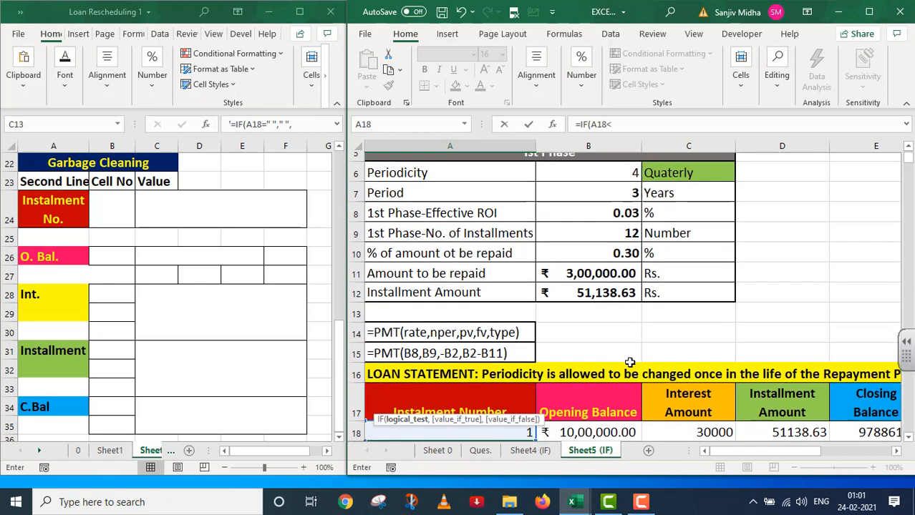
{"action": "left_click_drag", "start_coordinate": [726, 450], "coordinate": [775, 438]}
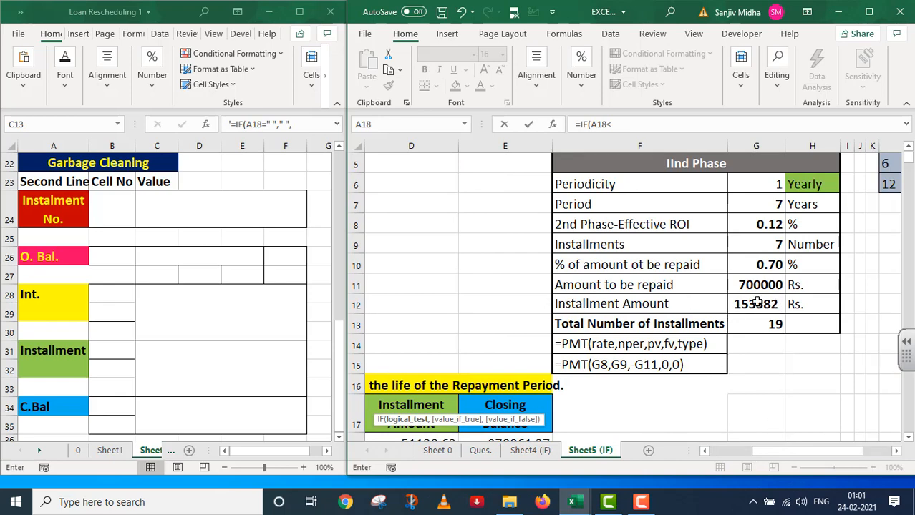
{"action": "left_click", "coordinate": [761, 325]}
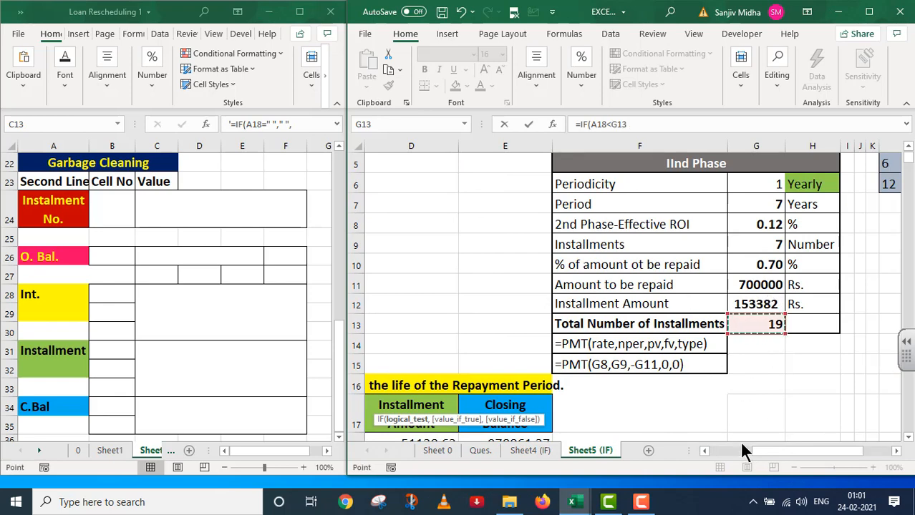
{"action": "left_click_drag", "start_coordinate": [761, 444], "coordinate": [705, 445]}
{"action": "scroll", "coordinate": [693, 396], "scroll_direction": "down", "scroll_amount": 2}
{"action": "scroll", "coordinate": [688, 395], "scroll_direction": "down", "scroll_amount": 1}
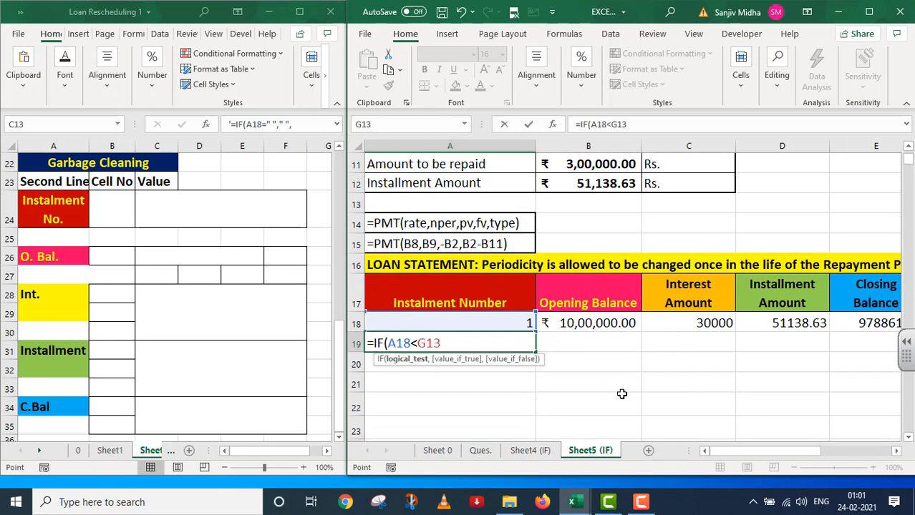
{"action": "key", "text": "F4"}
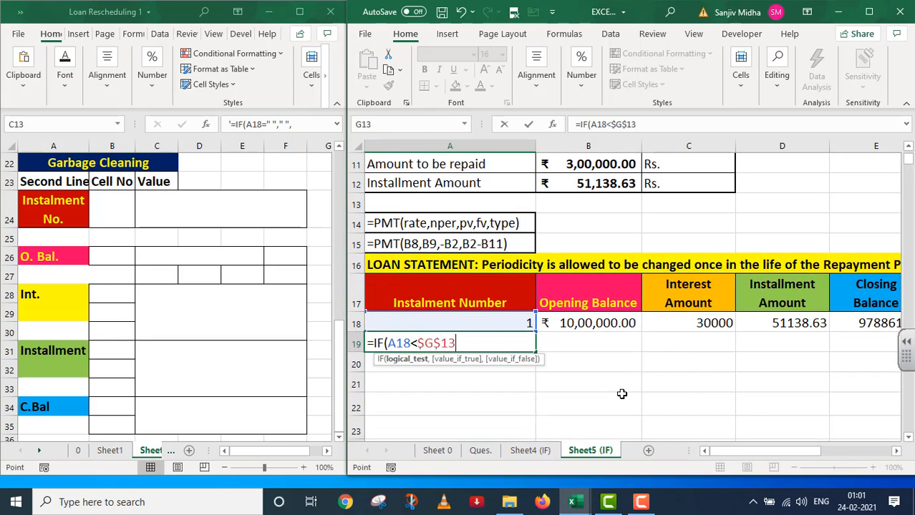
Finish the A19 formula with A18+1 as the true result and " " as the false result, and enter it
{"action": "type", "text": ","}
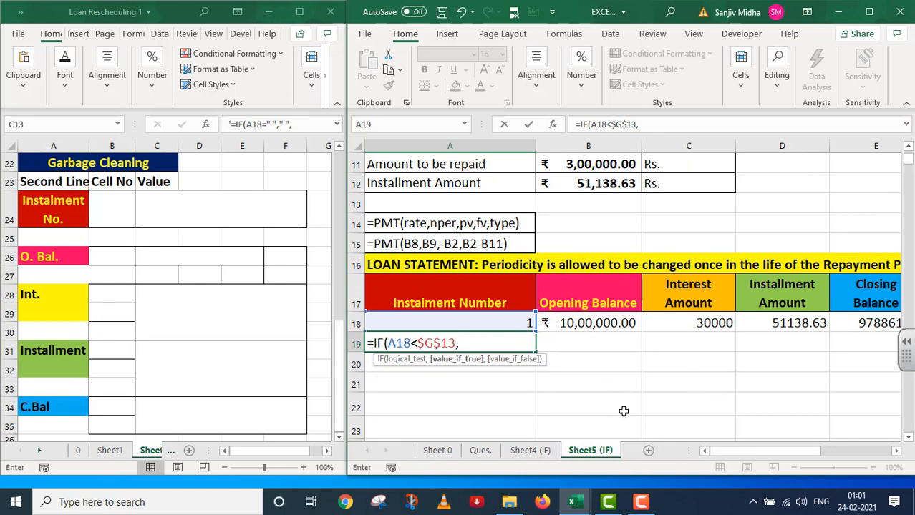
{"action": "left_click", "coordinate": [492, 323]}
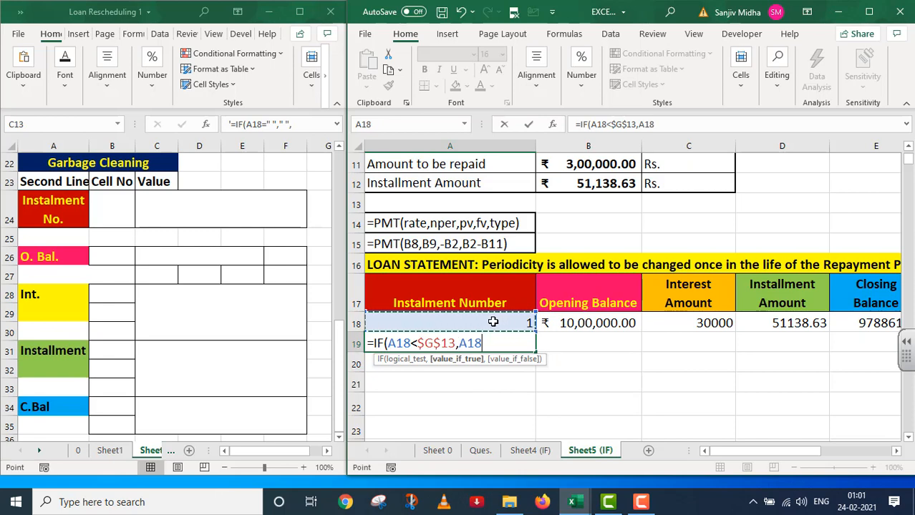
{"action": "type", "text": "+1,"}
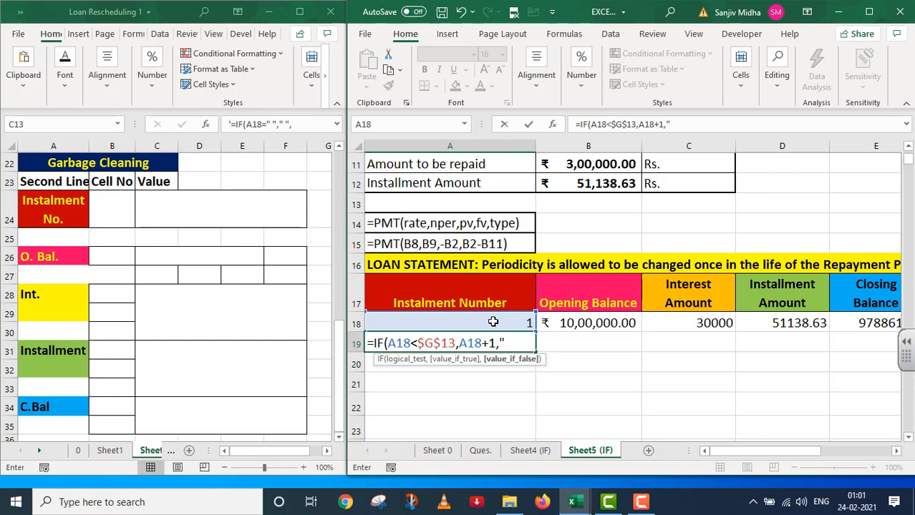
{"action": "type", "text": "\" \")"}
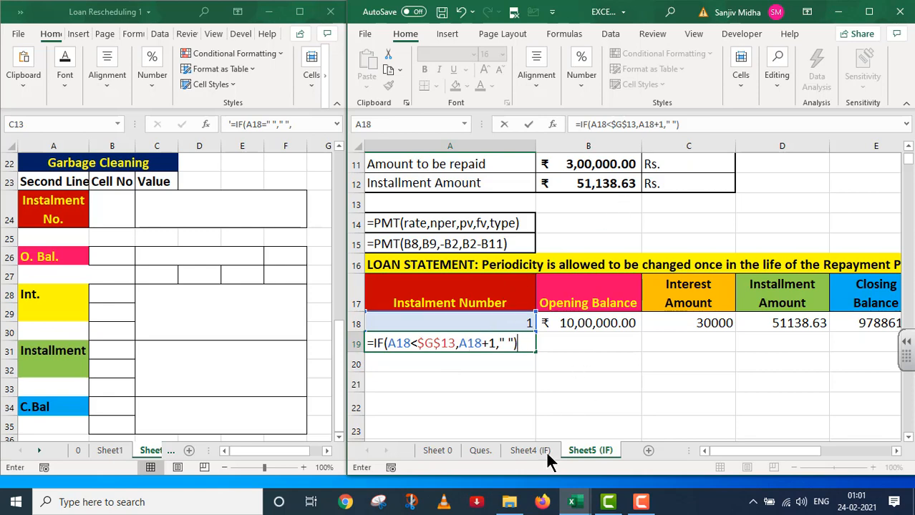
{"action": "mouse_move", "coordinate": [714, 451]}
{"action": "left_mouse_down"}
{"action": "mouse_move", "coordinate": [777, 446]}
{"action": "mouse_move", "coordinate": [702, 449]}
{"action": "left_mouse_up"}
{"action": "key", "text": "Return"}
{"action": "left_click", "coordinate": [569, 345]}
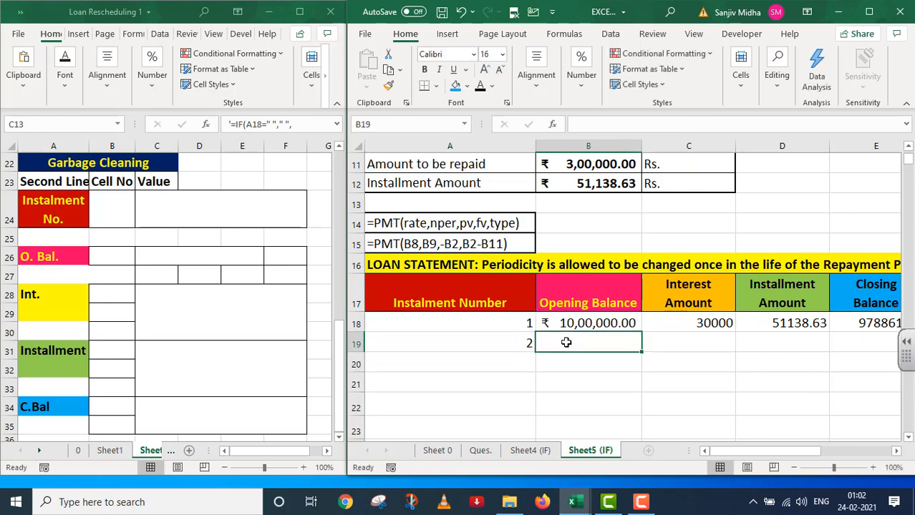
In the Loan Rescheduling 1 workbook, set the font colour of the second-line Instalment No. entries in B24:F24 to black
{"action": "left_click", "coordinate": [147, 209]}
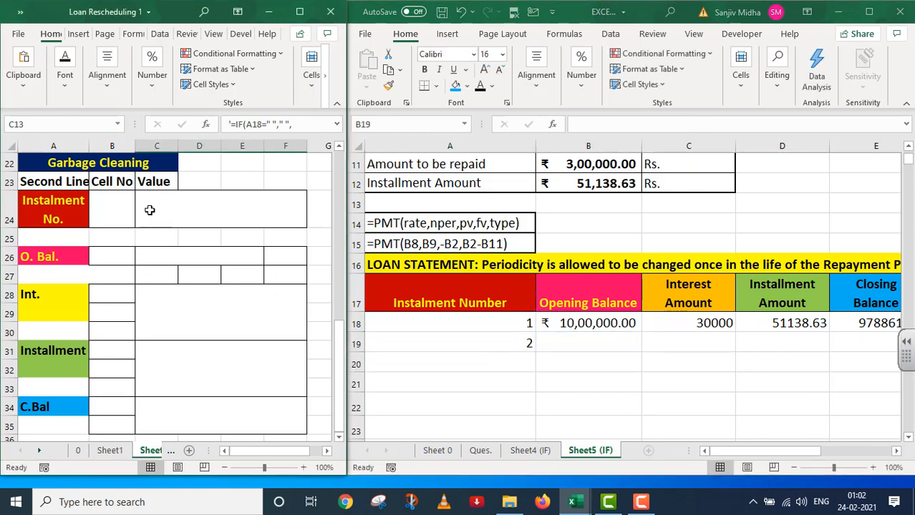
{"action": "left_click_drag", "start_coordinate": [117, 203], "coordinate": [298, 225]}
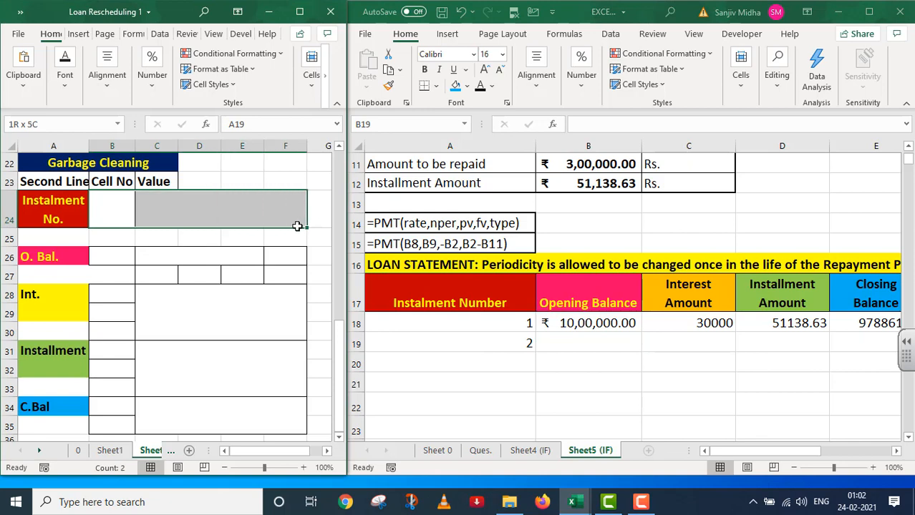
{"action": "left_click", "coordinate": [61, 84]}
{"action": "left_click", "coordinate": [176, 143]}
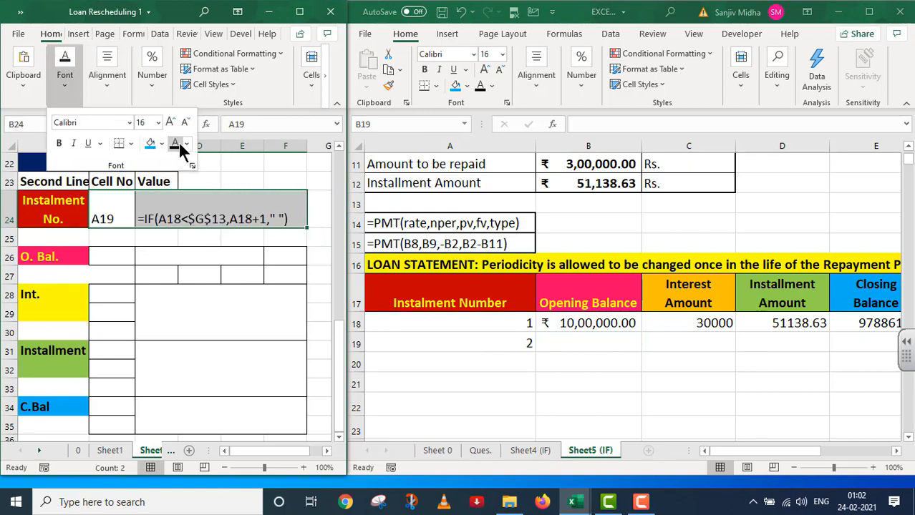
In the loan statement workbook, enter =IF(A19=" "," ",E18) as the Opening Balance in B19 and show it with two decimals
{"action": "left_click", "coordinate": [557, 340]}
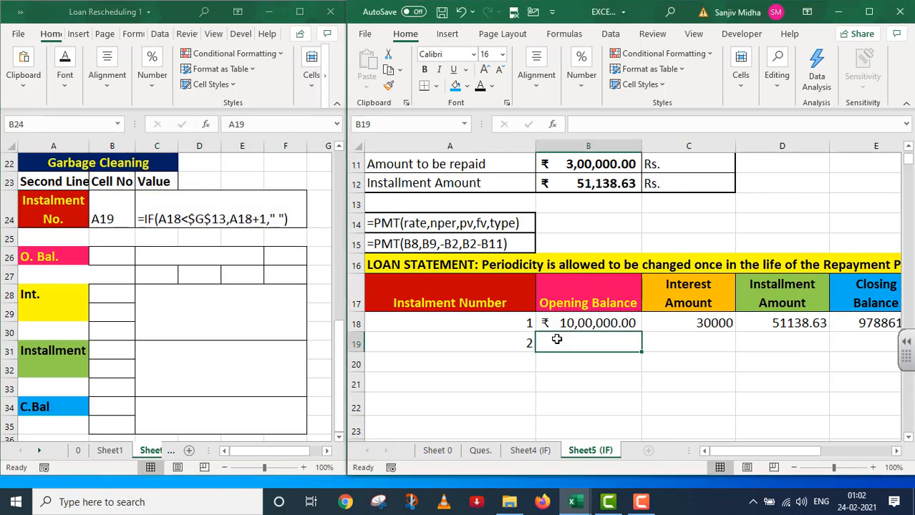
{"action": "type", "text": "=IF("}
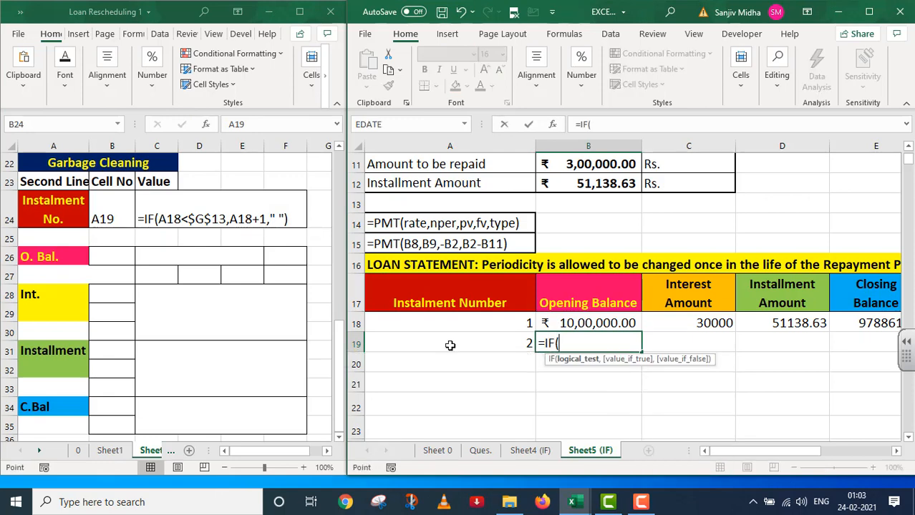
{"action": "left_click", "coordinate": [449, 345]}
{"action": "type", "text": "="}
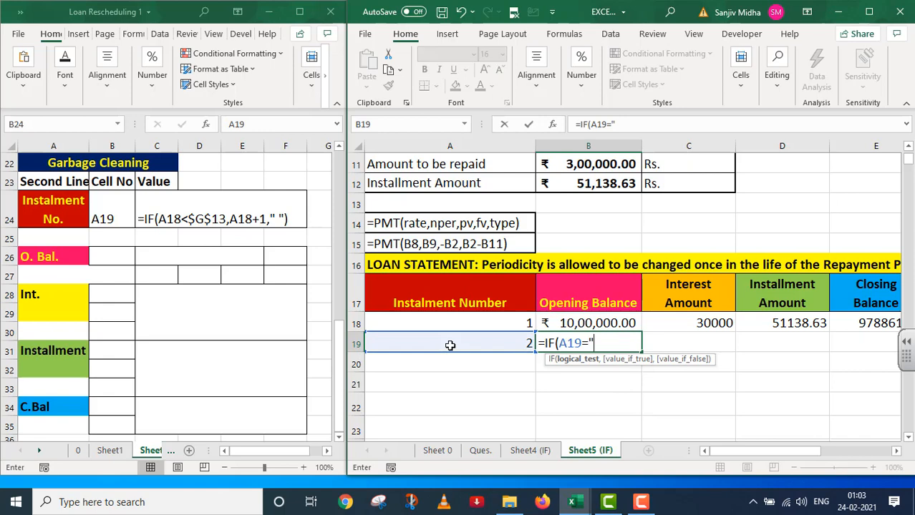
{"action": "type", "text": "\" \","}
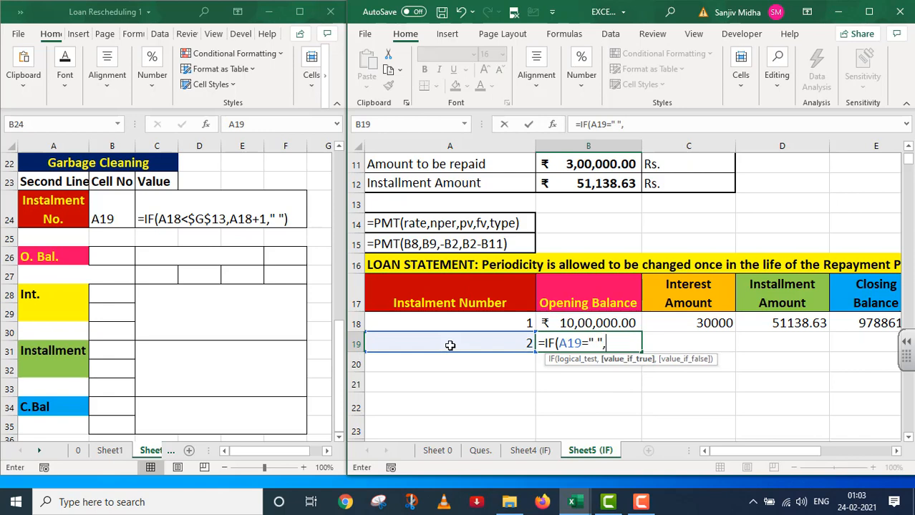
{"action": "type", "text": "\" \","}
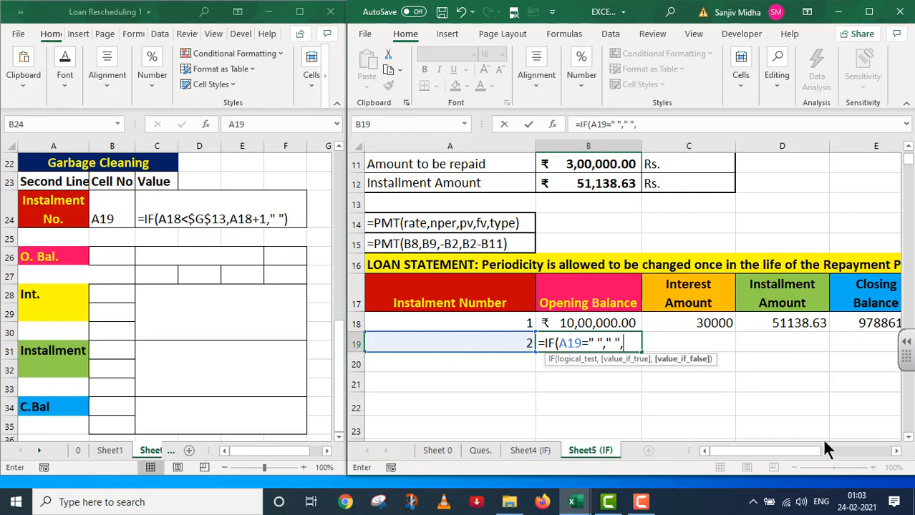
{"action": "left_click", "coordinate": [859, 324]}
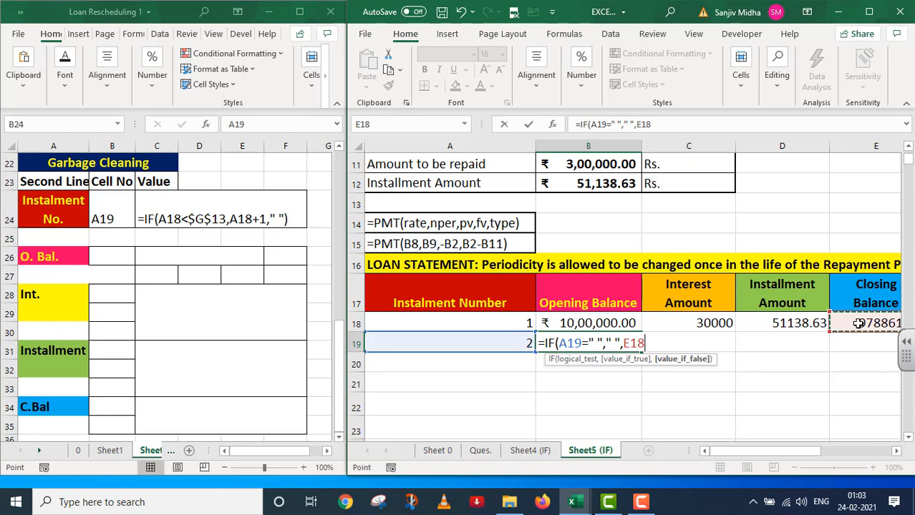
{"action": "type", "text": ")"}
{"action": "key", "text": "Return"}
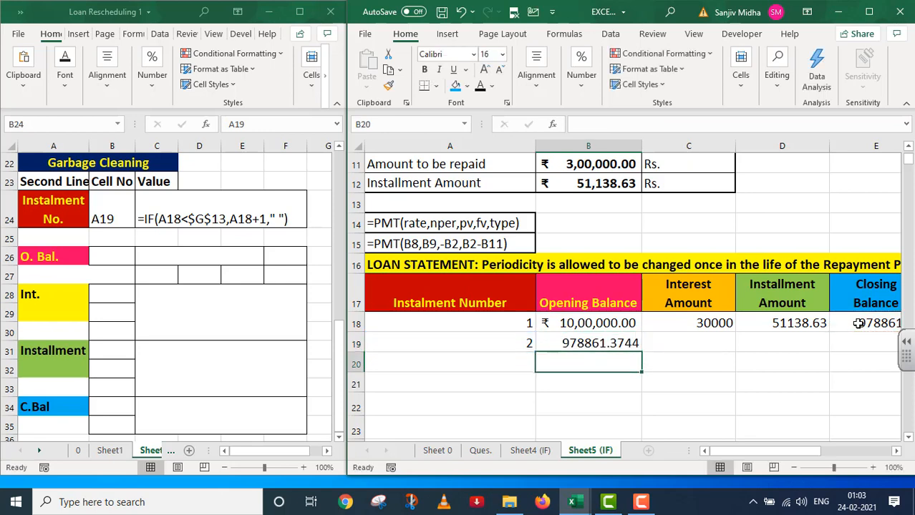
{"action": "left_click", "coordinate": [585, 343]}
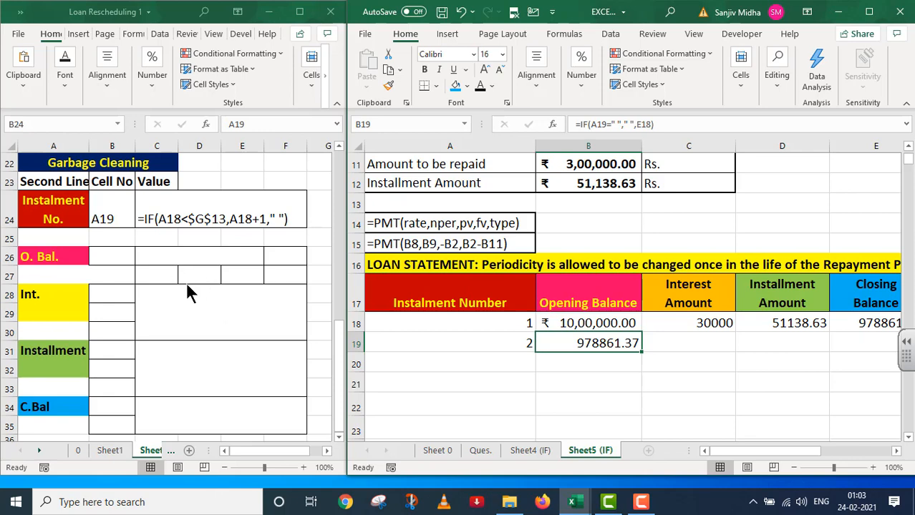
In the Loan Rescheduling 1 workbook, set the font colour of the second-line O. Bal. entries in B26:F27 to black
{"action": "left_click_drag", "start_coordinate": [114, 257], "coordinate": [276, 271]}
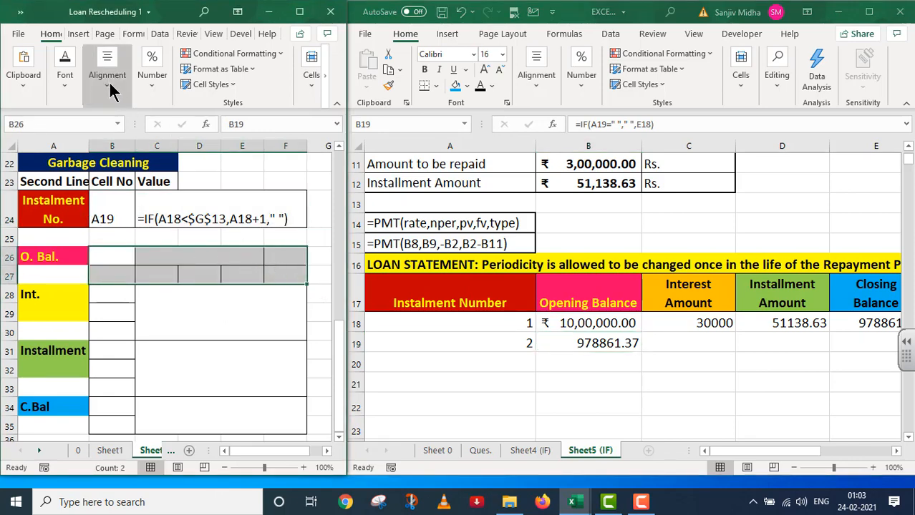
{"action": "left_click", "coordinate": [66, 81]}
{"action": "left_click", "coordinate": [174, 143]}
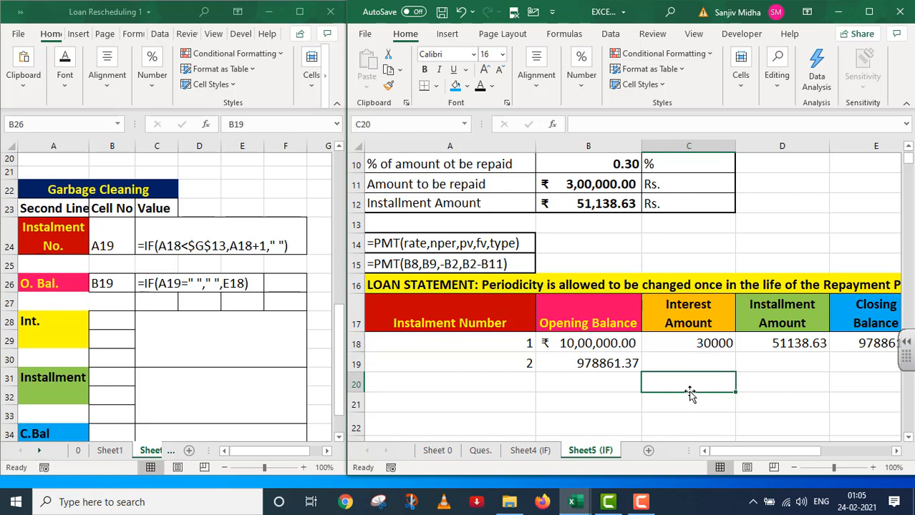
Maximize the loan statement workbook and begin the Interest Amount formula in C19 with =IF(A19=" "," ",IF(
{"action": "left_click", "coordinate": [872, 13]}
{"action": "scroll", "coordinate": [773, 290], "scroll_direction": "up", "scroll_amount": 1}
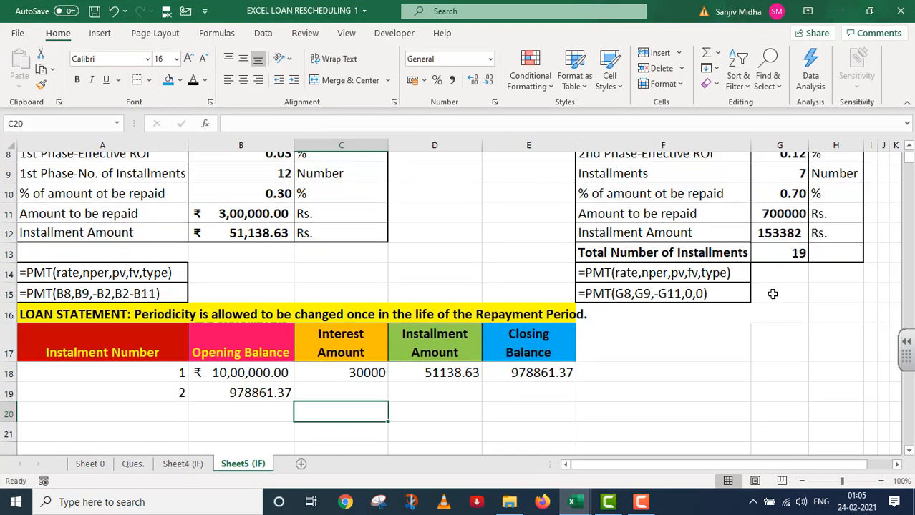
{"action": "scroll", "coordinate": [773, 293], "scroll_direction": "up", "scroll_amount": 1}
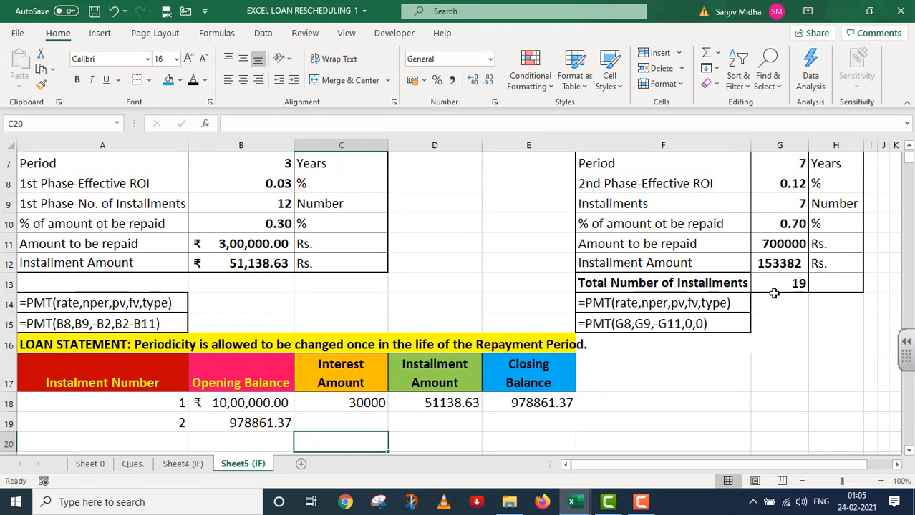
{"action": "left_click", "coordinate": [325, 420]}
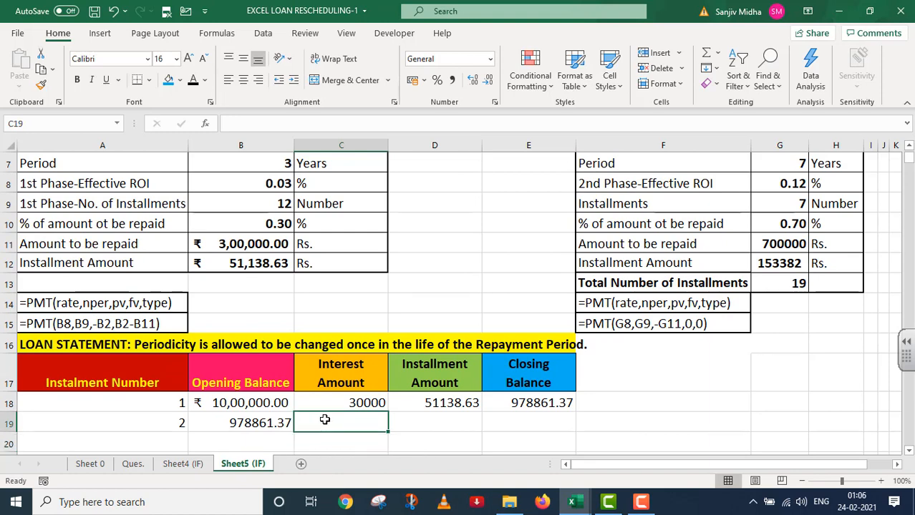
{"action": "scroll", "coordinate": [324, 420], "scroll_direction": "down", "scroll_amount": 1}
{"action": "double_click", "coordinate": [314, 402]}
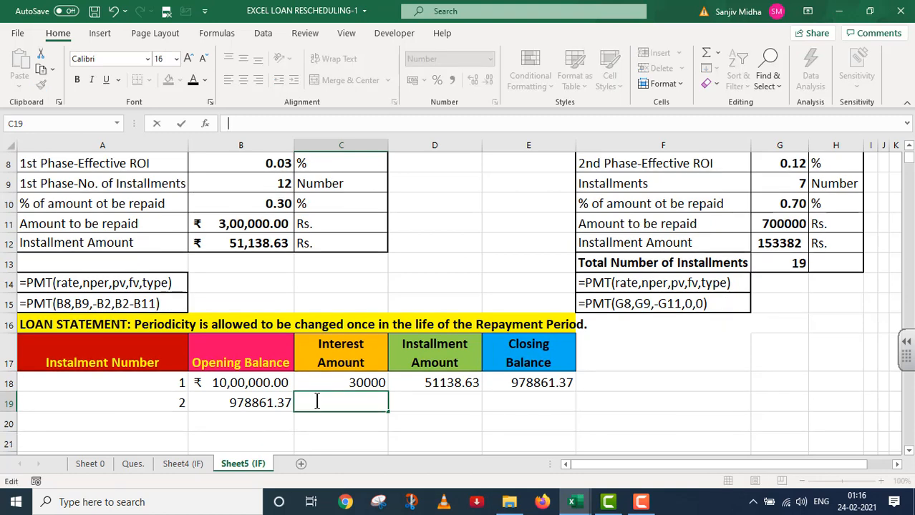
{"action": "type", "text": "=IF("}
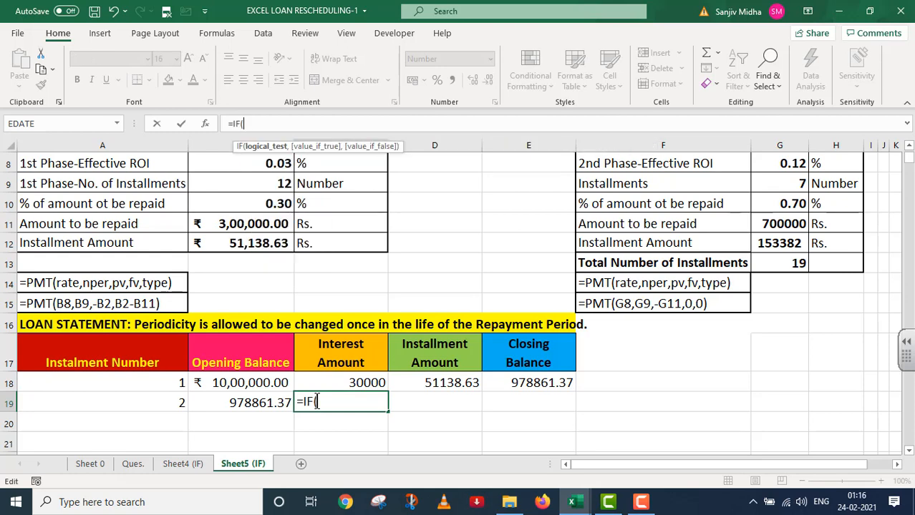
{"action": "left_click", "coordinate": [169, 401]}
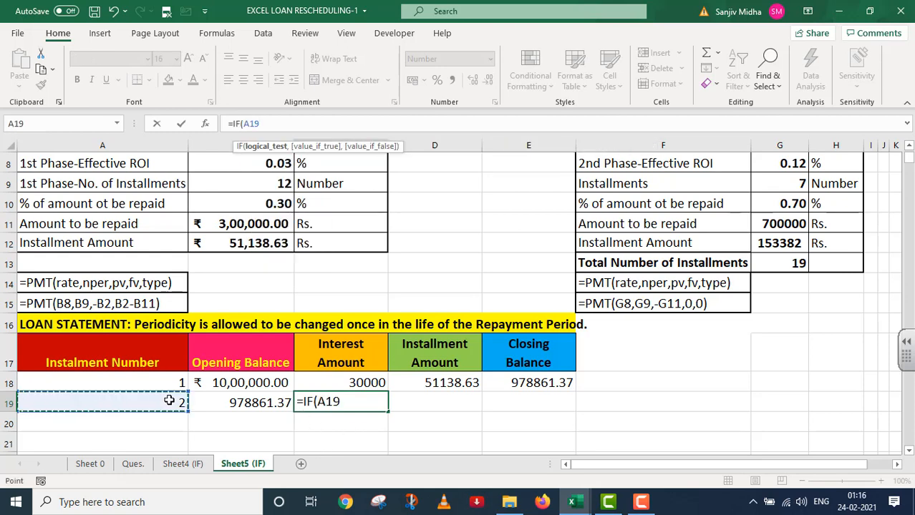
{"action": "type", "text": "="}
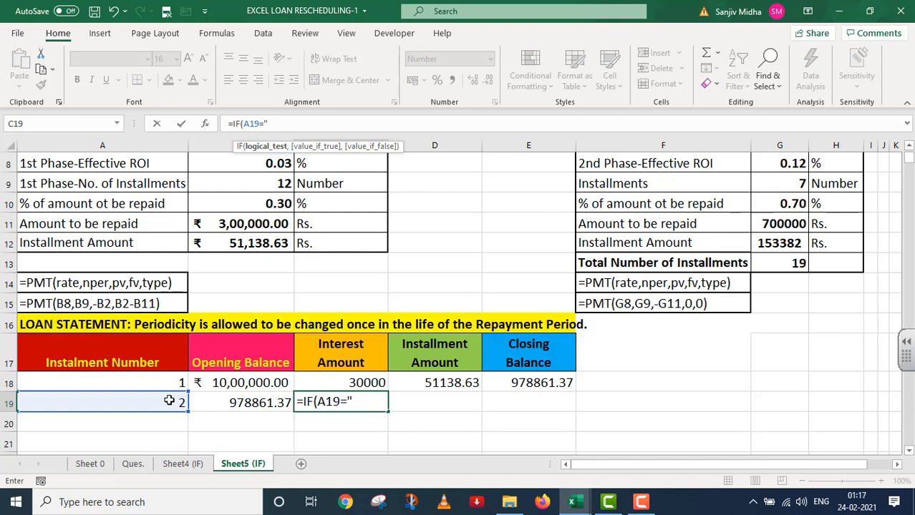
{"action": "type", "text": "\" \","}
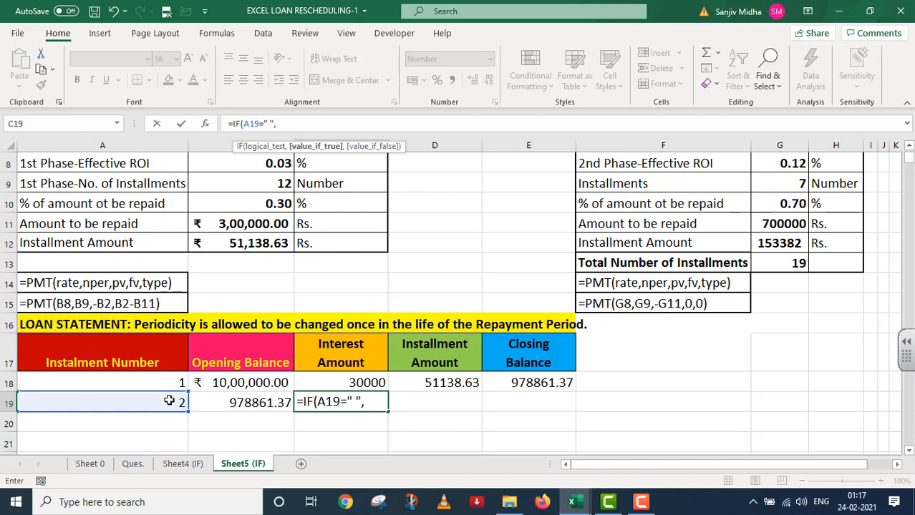
{"action": "type", "text": "\" \",IF("}
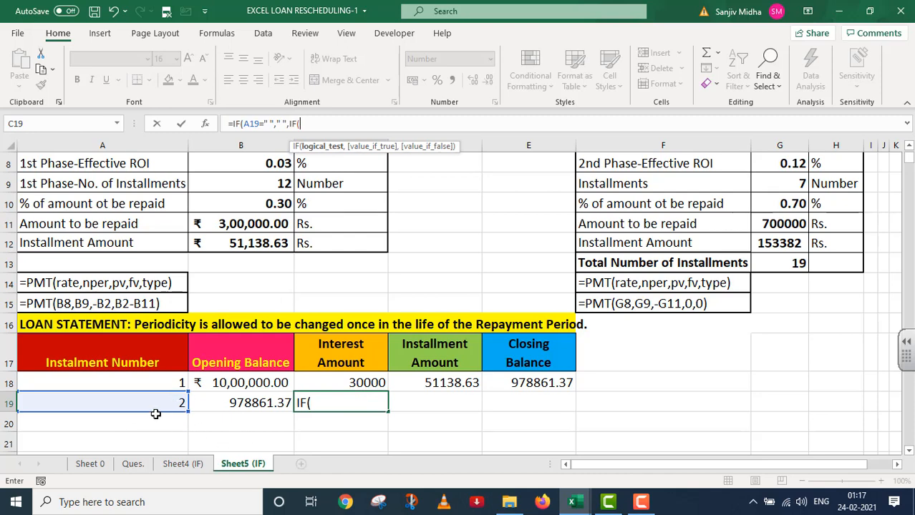
Add A19<=$B$9 as the nested IF test in the C19 formula, with B19*$B$8 as its true result
{"action": "left_click", "coordinate": [153, 402]}
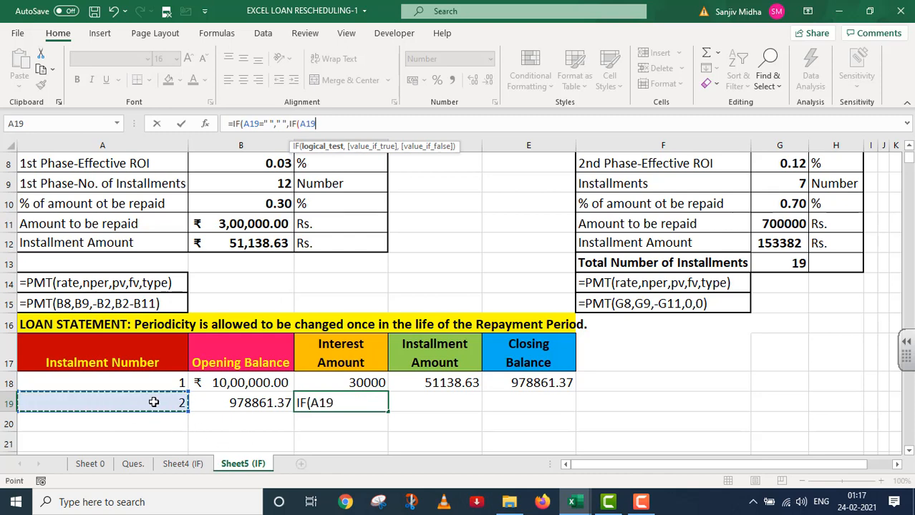
{"action": "type", "text": "<="}
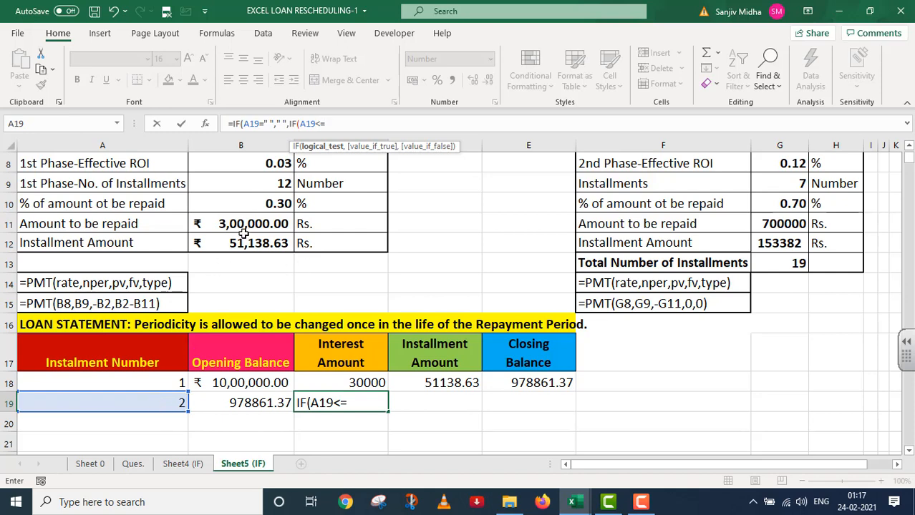
{"action": "left_click", "coordinate": [278, 184]}
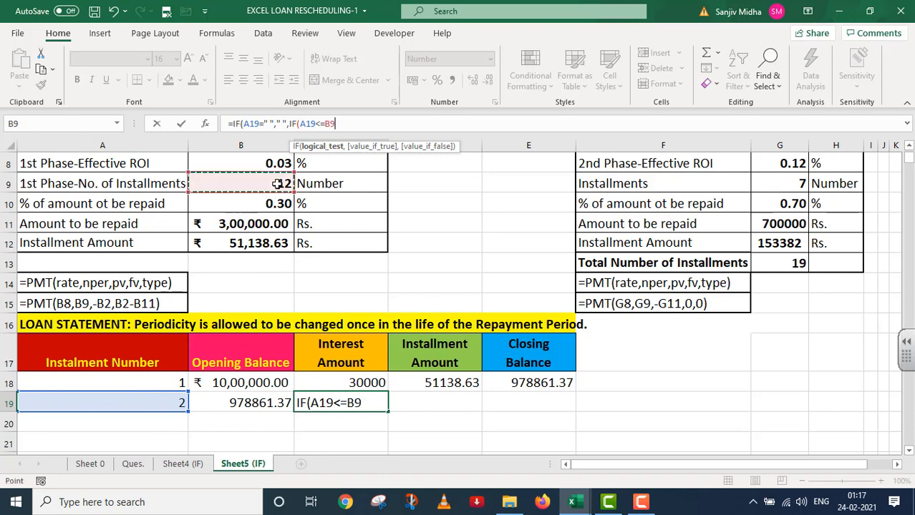
{"action": "key", "text": "F4"}
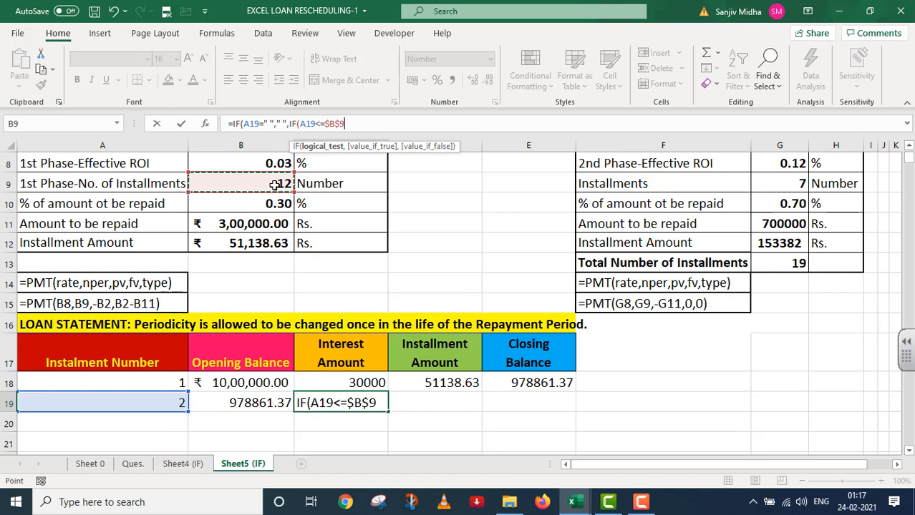
{"action": "type", "text": ","}
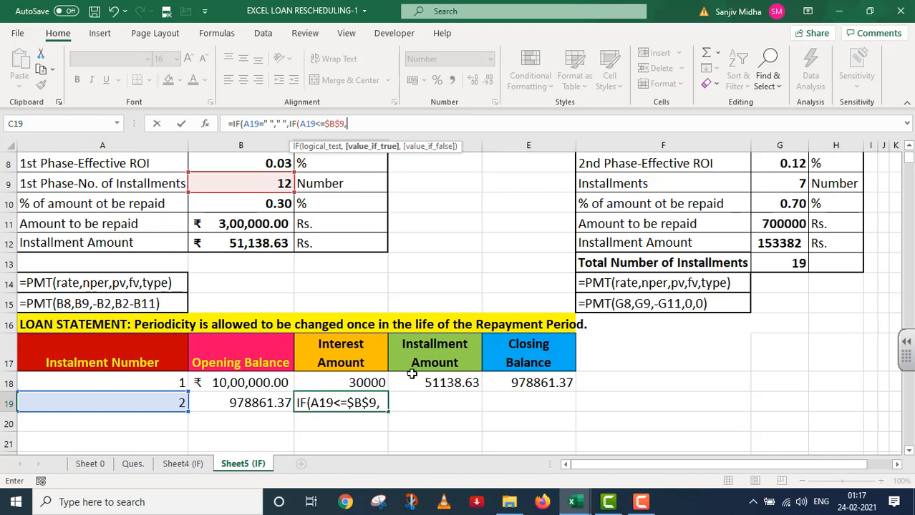
{"action": "left_click", "coordinate": [243, 405]}
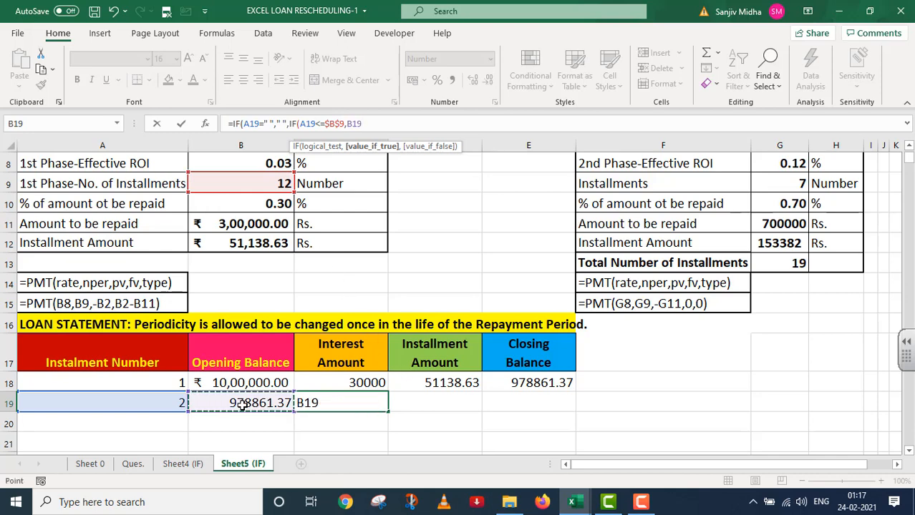
{"action": "type", "text": "*"}
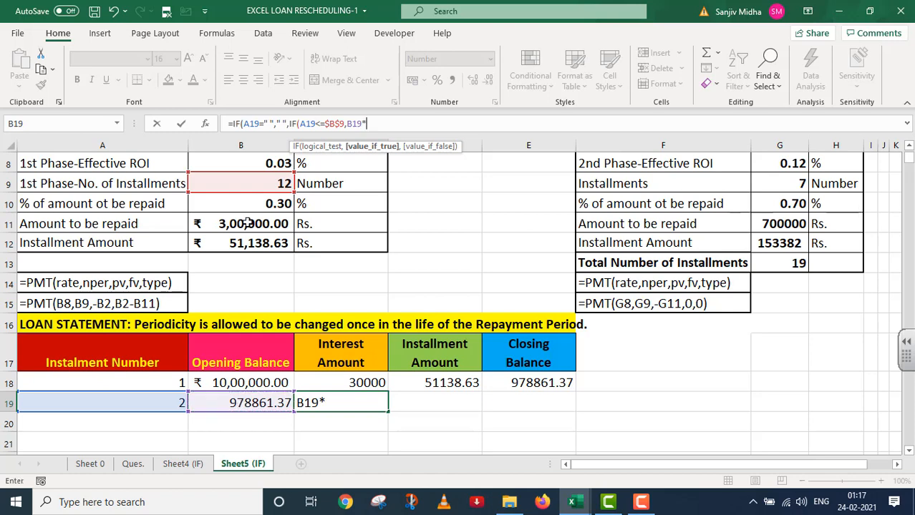
{"action": "left_click", "coordinate": [273, 164]}
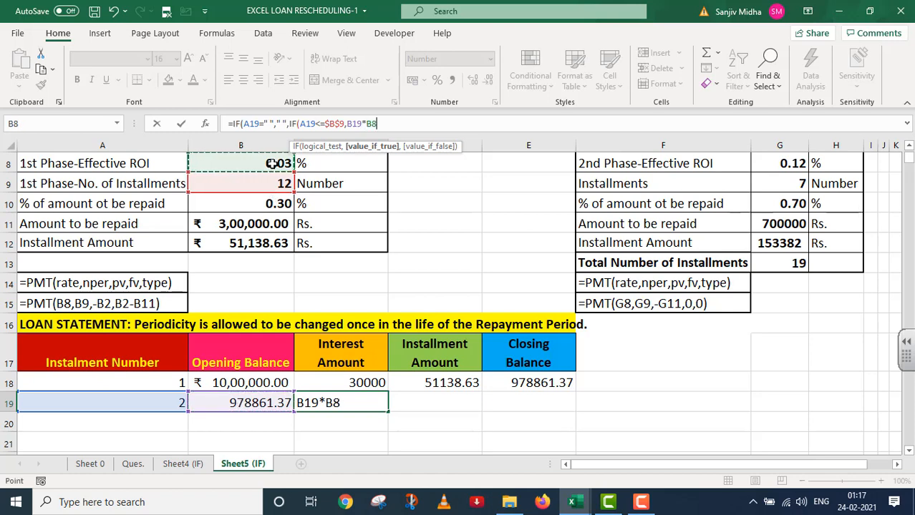
{"action": "key", "text": "F4"}
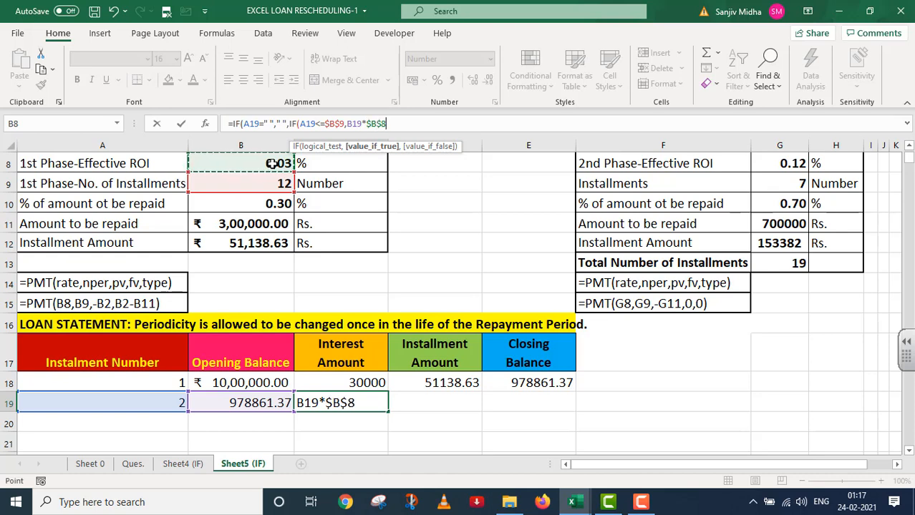
{"action": "type", "text": ","}
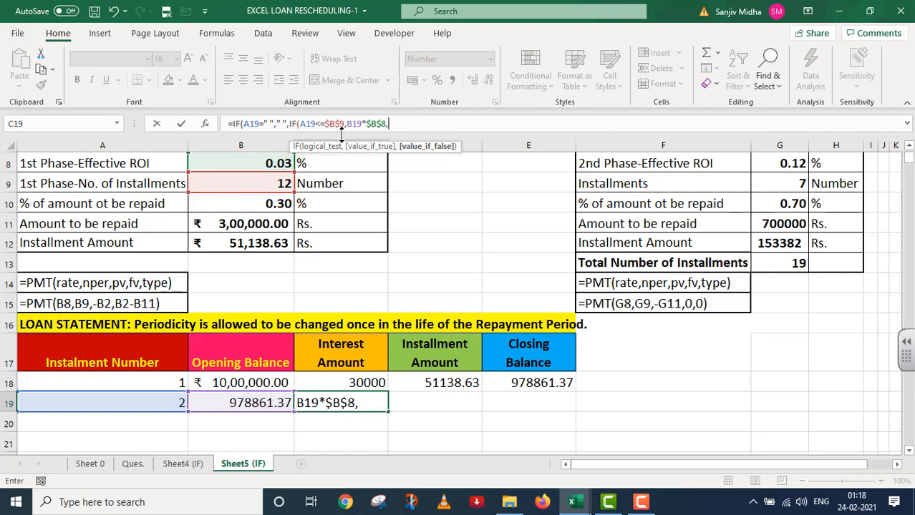
Finish the C19 formula with B19*$G$8 as the nested IF's false result, close both brackets and enter it
{"action": "left_click", "coordinate": [242, 403]}
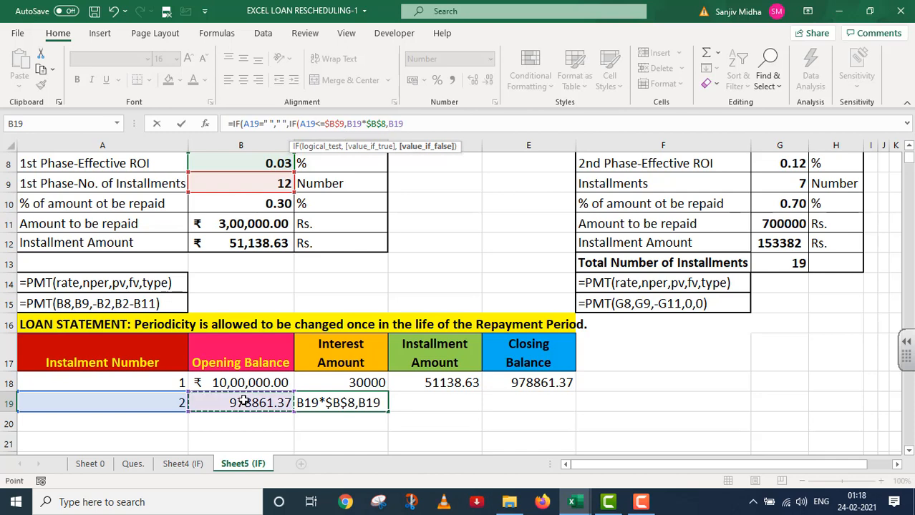
{"action": "type", "text": "*"}
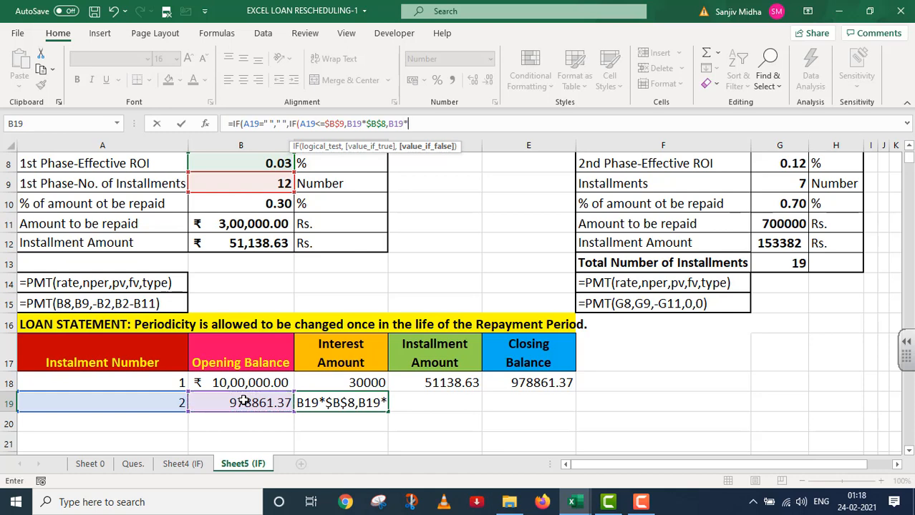
{"action": "left_click", "coordinate": [785, 164]}
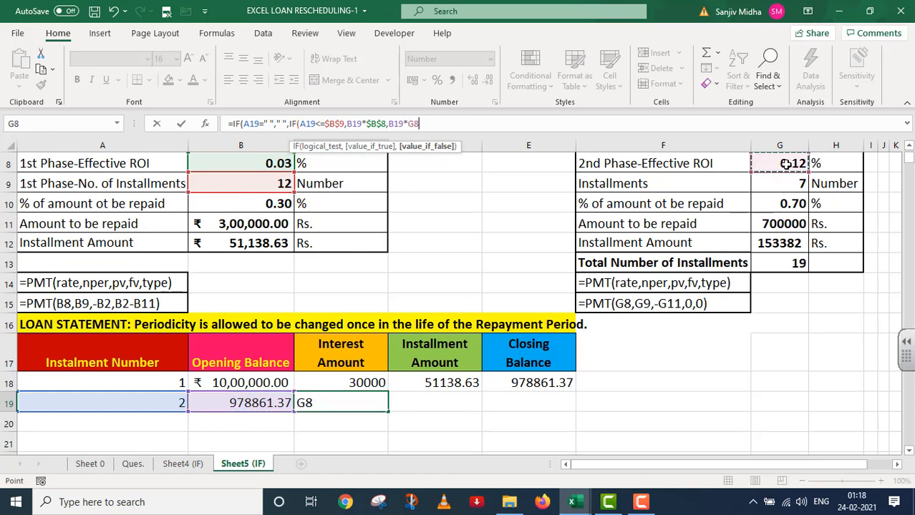
{"action": "key", "text": "F4"}
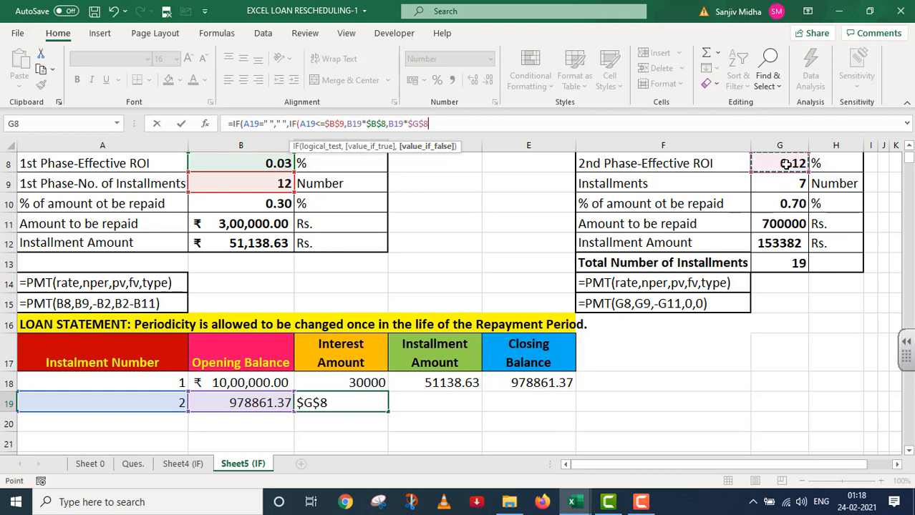
{"action": "type", "text": "))"}
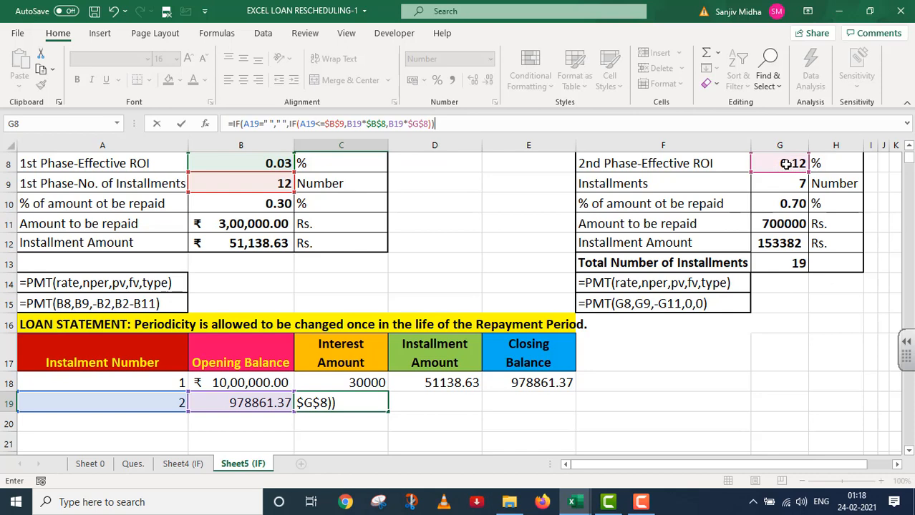
{"action": "key", "text": "Return"}
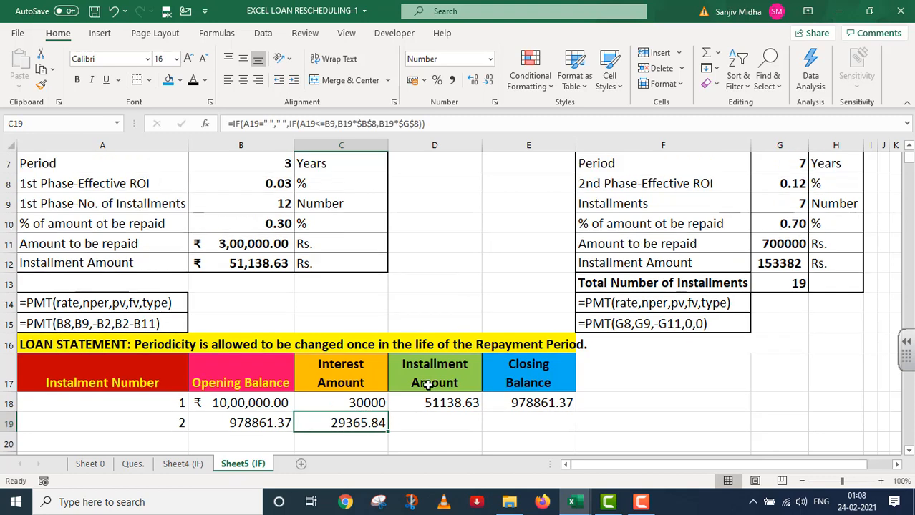
In the Loan Rescheduling 1 workbook, set the font colour of the second-line Int. entries in B28:F30 to black
{"action": "left_click", "coordinate": [869, 13]}
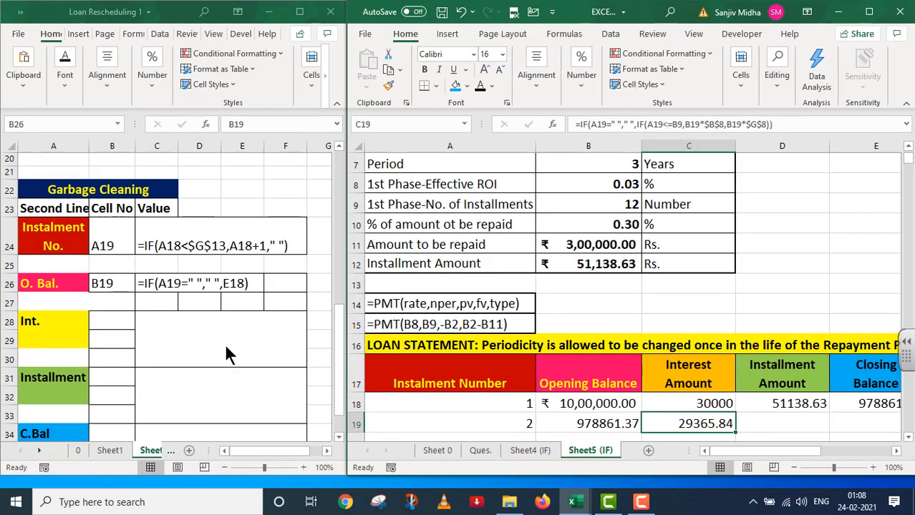
{"action": "left_click", "coordinate": [200, 343]}
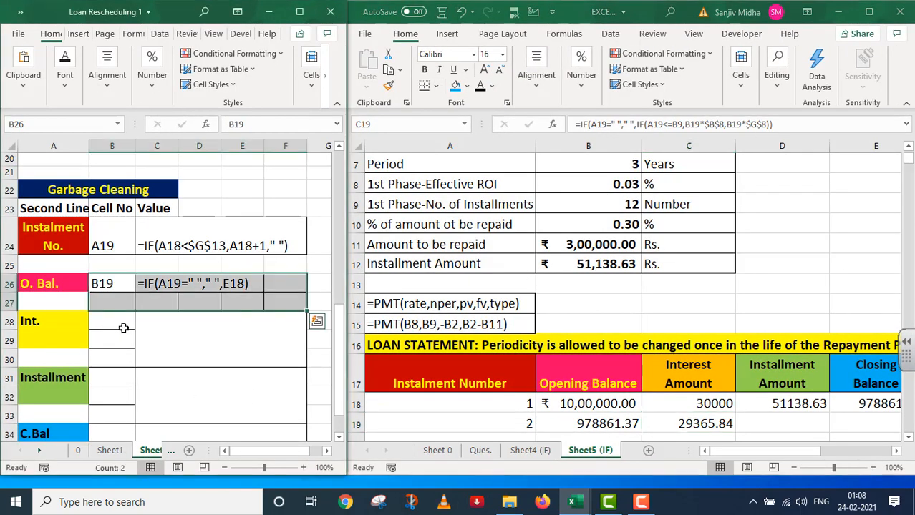
{"action": "left_click", "coordinate": [113, 335]}
{"action": "left_click_drag", "start_coordinate": [113, 335], "coordinate": [172, 357]}
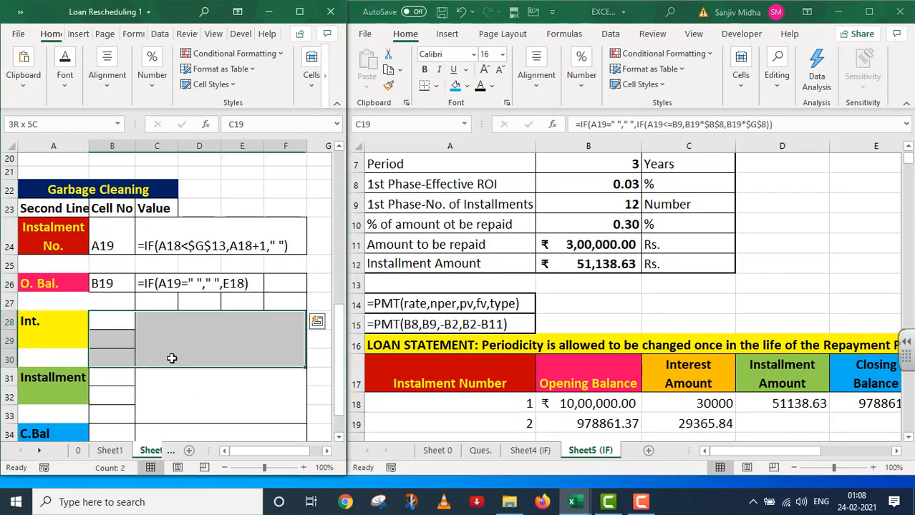
{"action": "left_click", "coordinate": [68, 90]}
{"action": "left_click", "coordinate": [174, 144]}
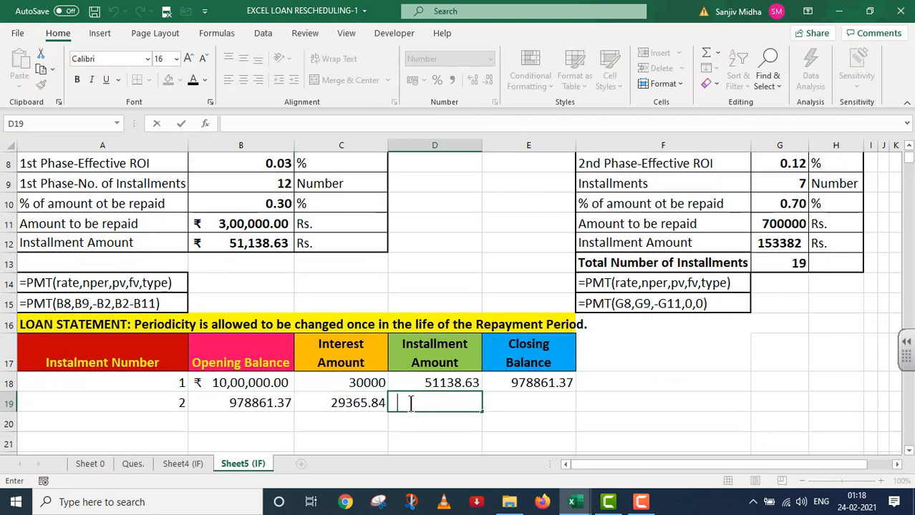
Begin the Installment Amount formula in D19 with =IF(A19=" "," ",IF(
{"action": "type", "text": "="}
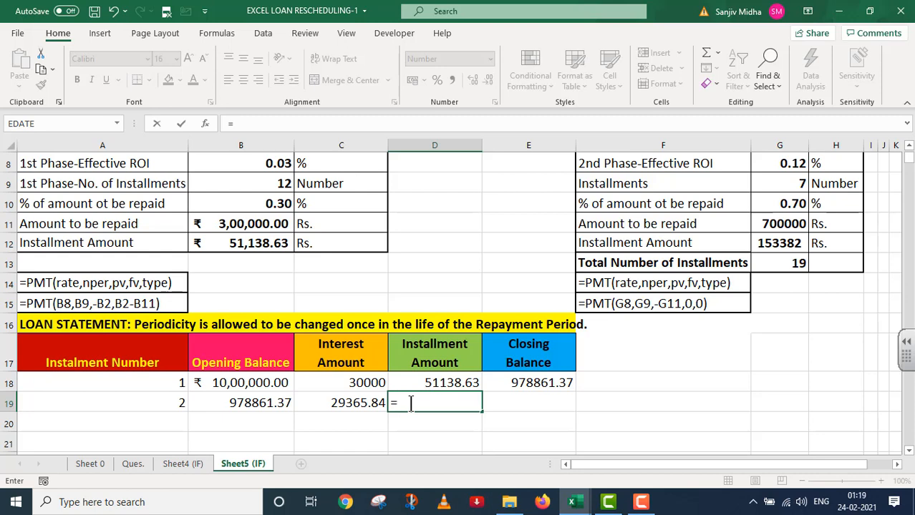
{"action": "type", "text": "IF("}
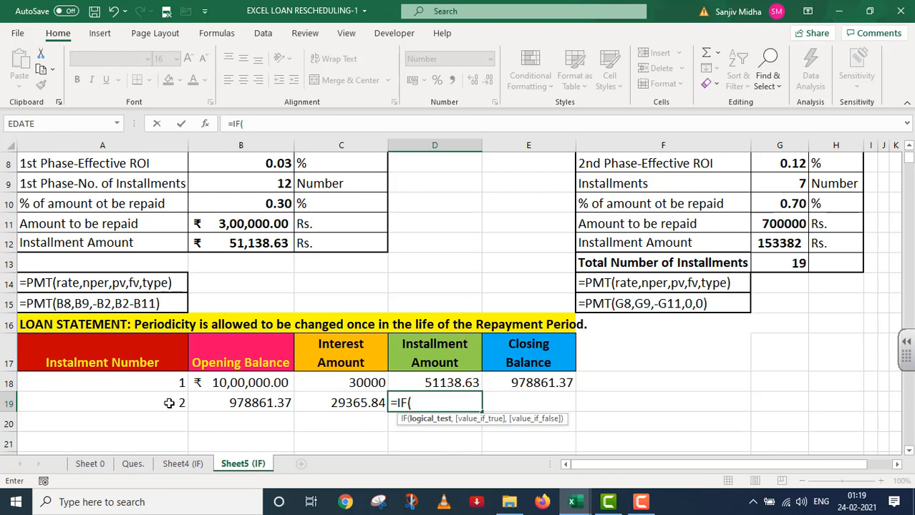
{"action": "left_click", "coordinate": [170, 403]}
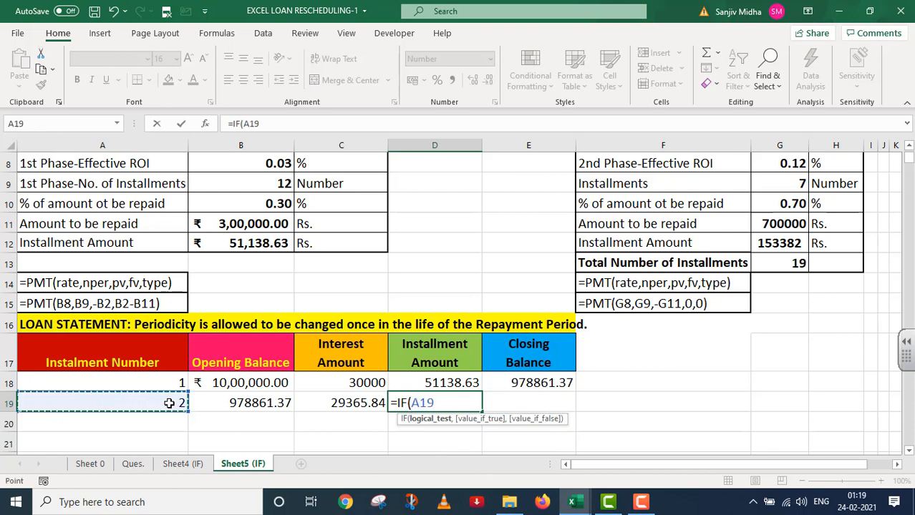
{"action": "type", "text": "="}
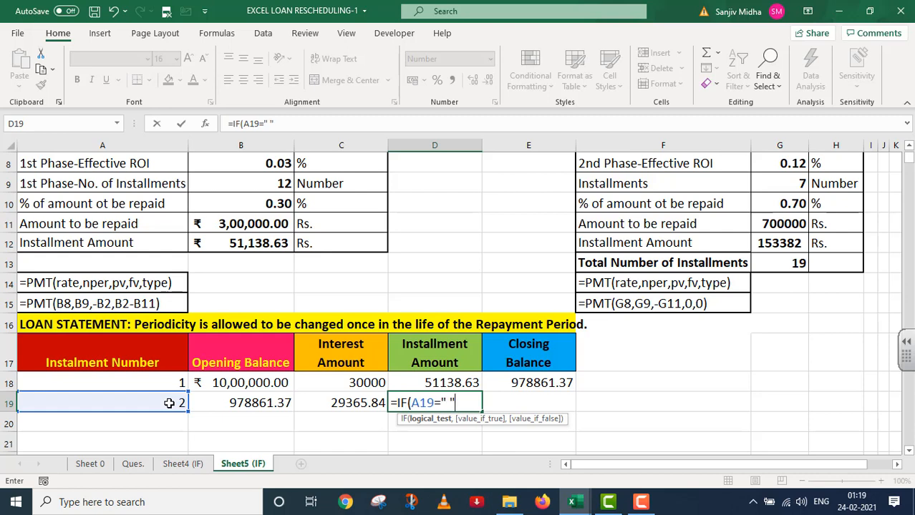
{"action": "type", "text": "\" \","}
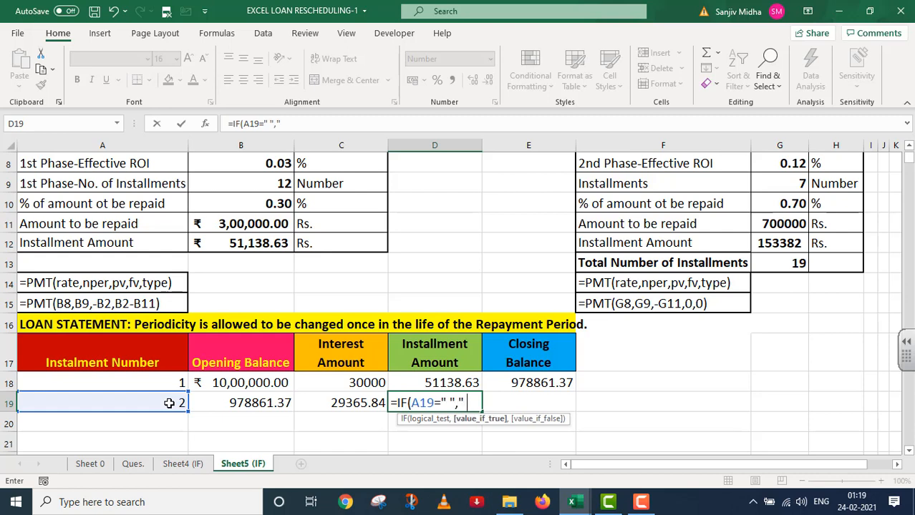
{"action": "type", "text": "\" \","}
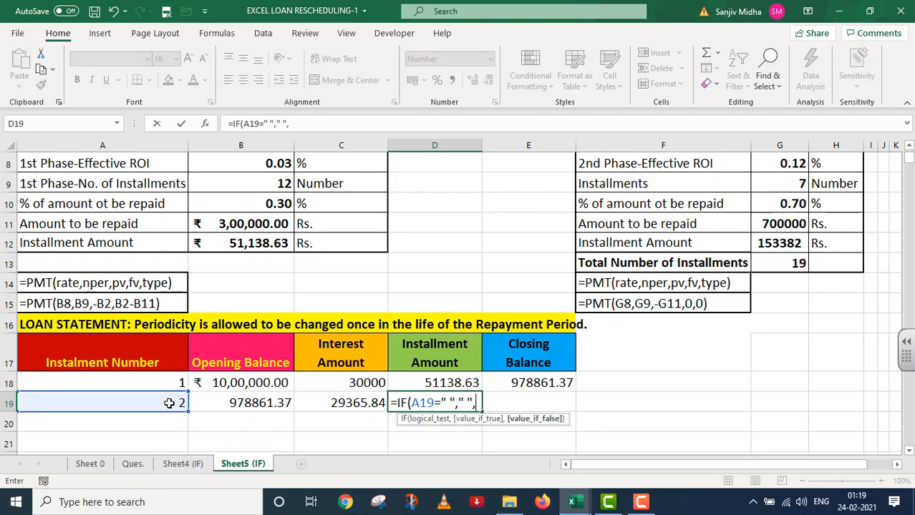
{"action": "type", "text": "IF("}
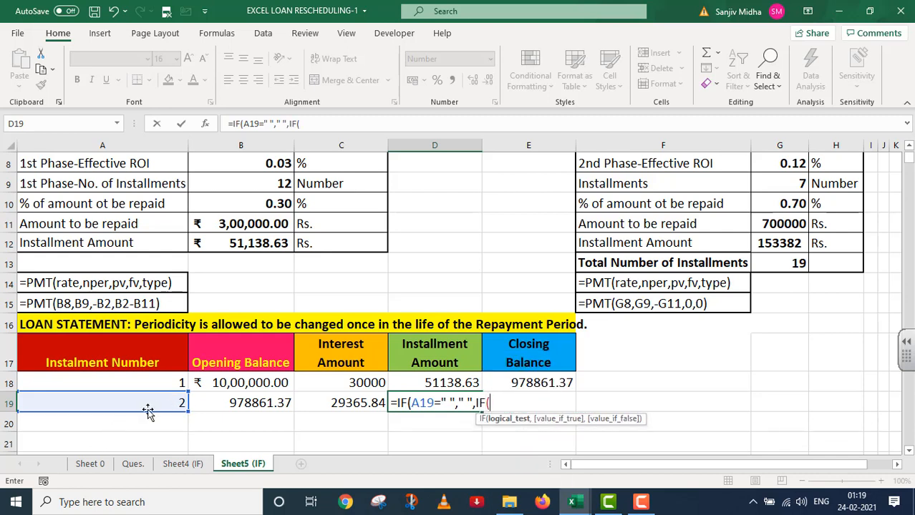
Add A19<=$B$9 as the nested IF test in the D19 formula, with $B$12 as its true result
{"action": "left_click", "coordinate": [148, 402]}
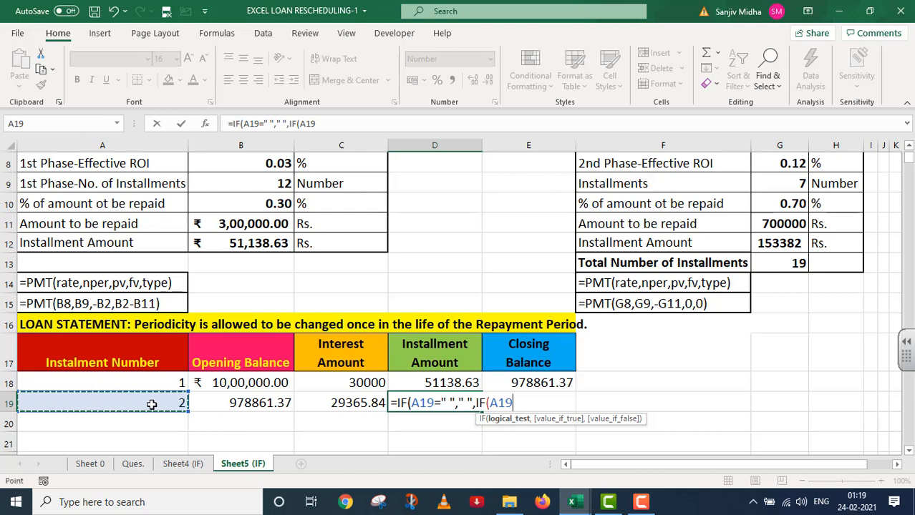
{"action": "type", "text": "<"}
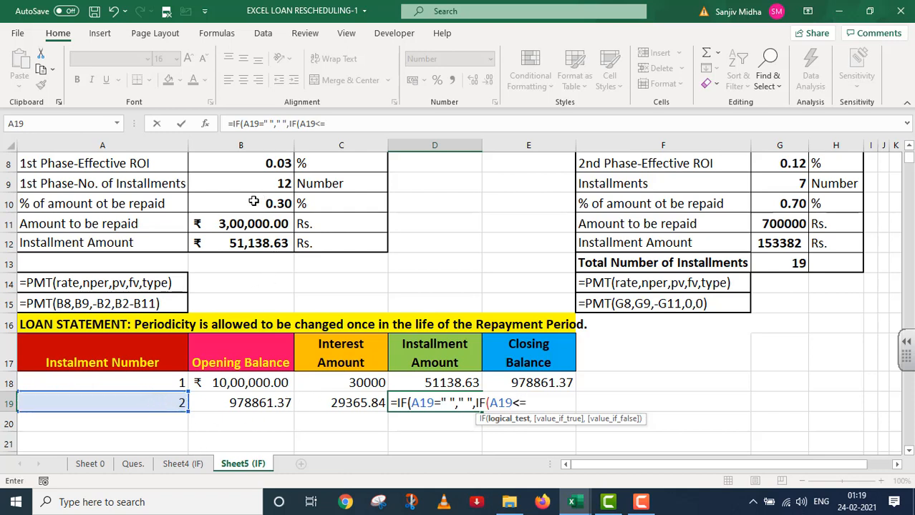
{"action": "type", "text": "="}
{"action": "left_click", "coordinate": [270, 184]}
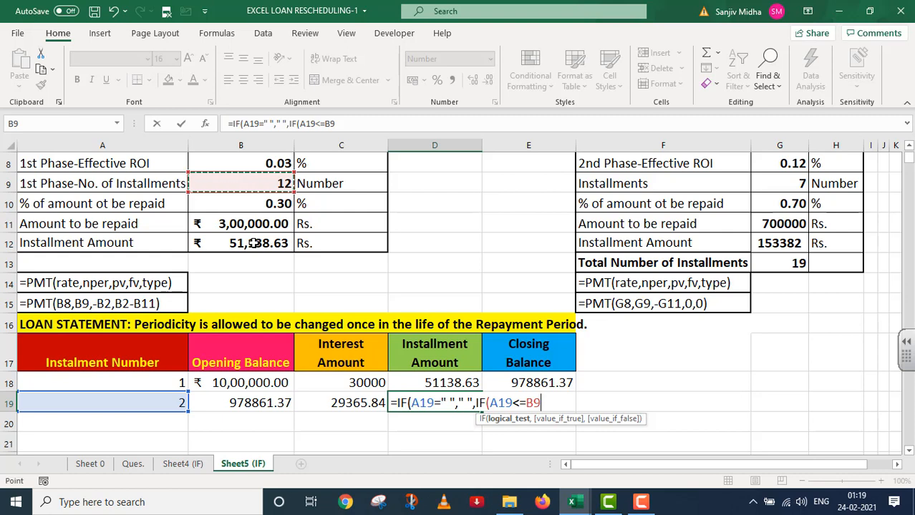
{"action": "key", "text": "F4"}
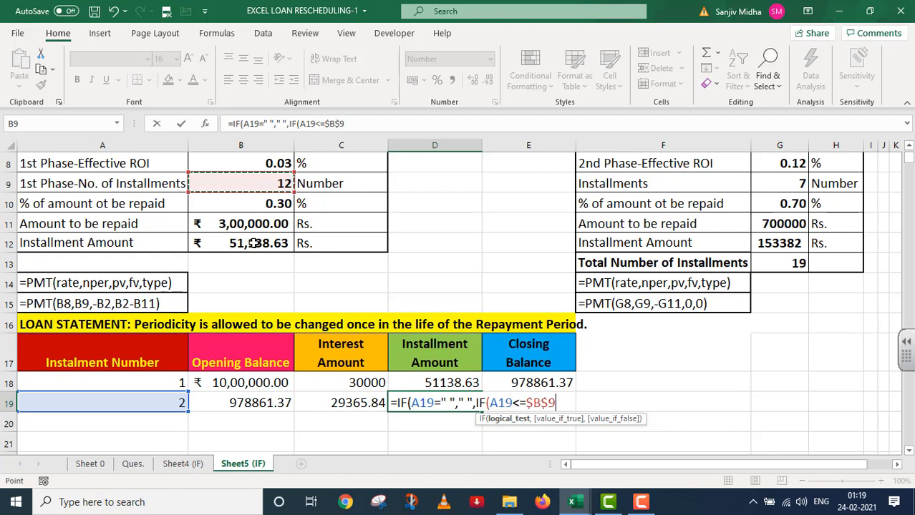
{"action": "type", "text": ","}
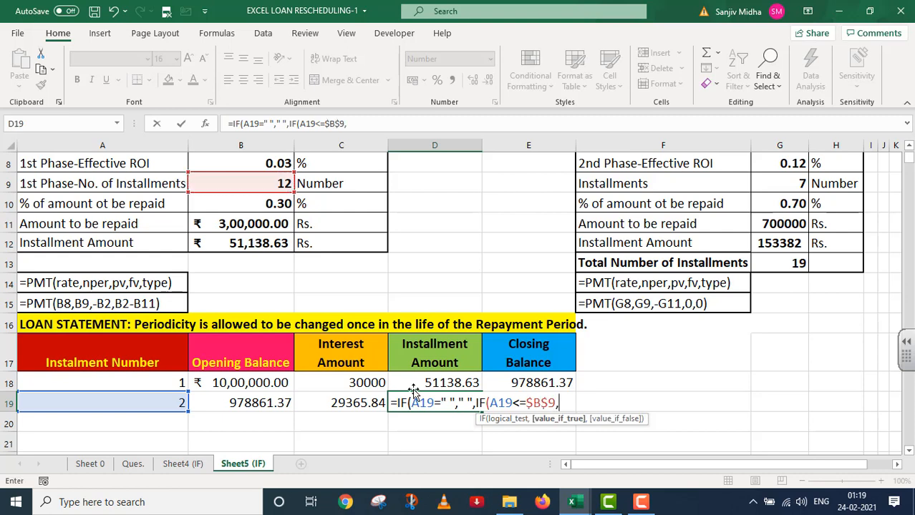
{"action": "left_click", "coordinate": [265, 244]}
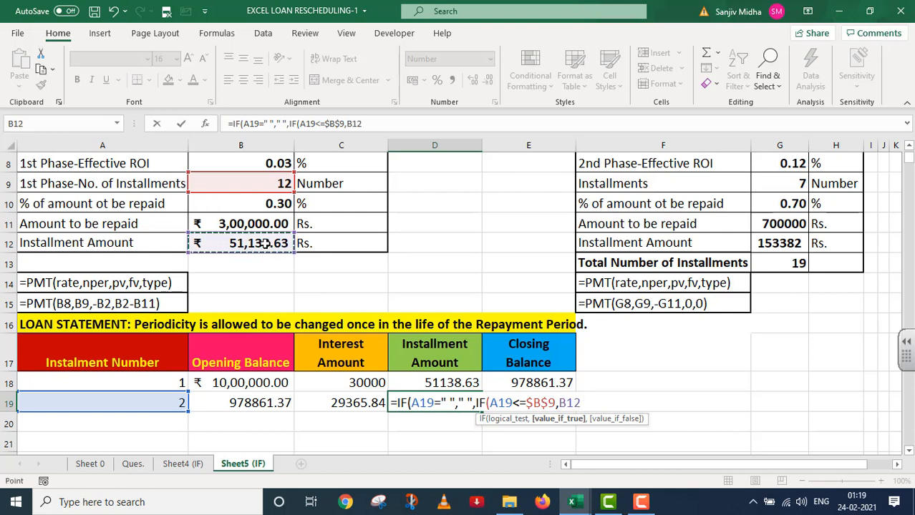
{"action": "key", "text": "F4"}
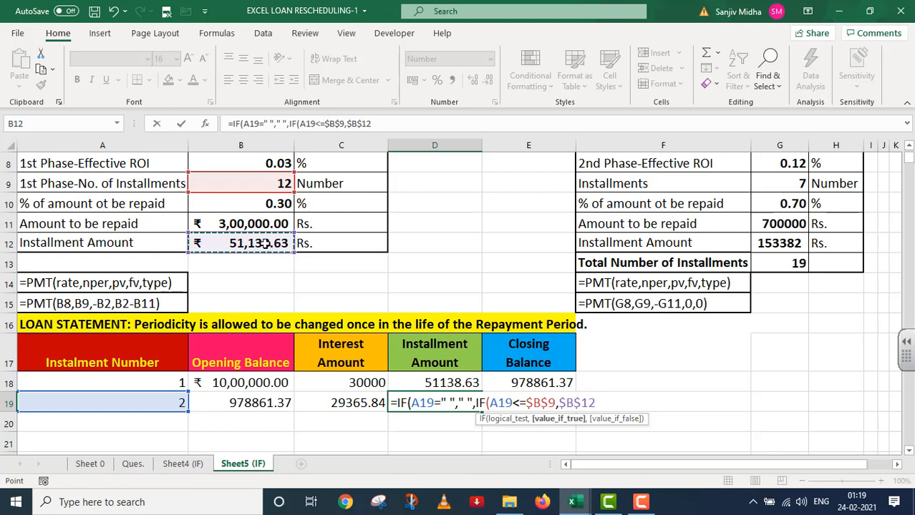
{"action": "type", "text": ","}
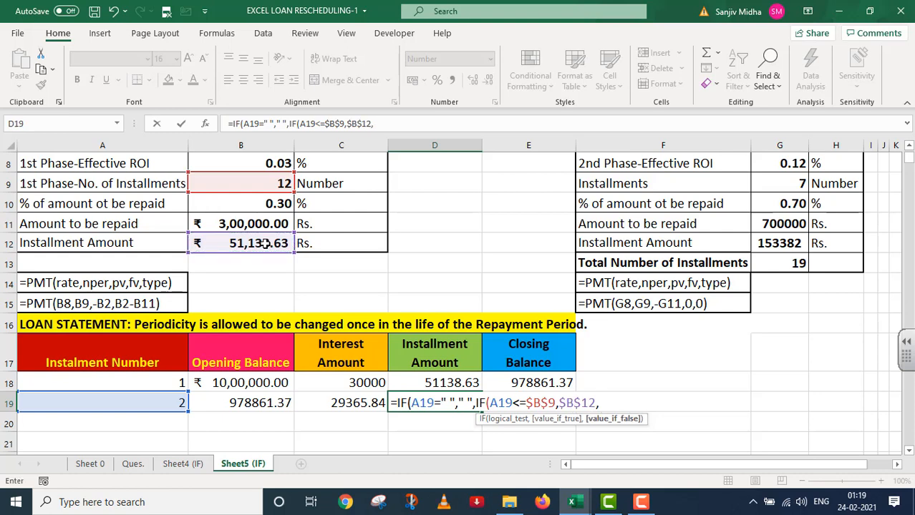
Complete the D19 formula with $G$12 as the nested IF's false result, close both brackets and enter it
{"action": "left_click", "coordinate": [790, 244]}
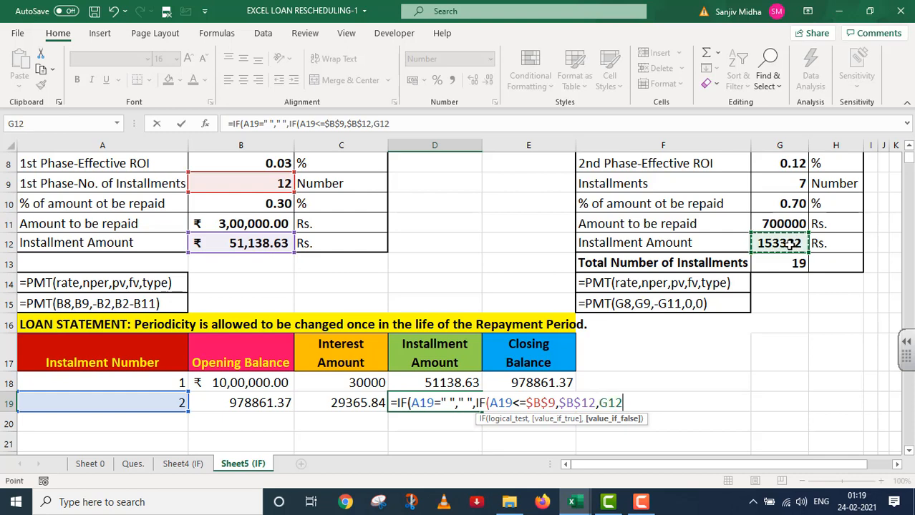
{"action": "key", "text": "F4"}
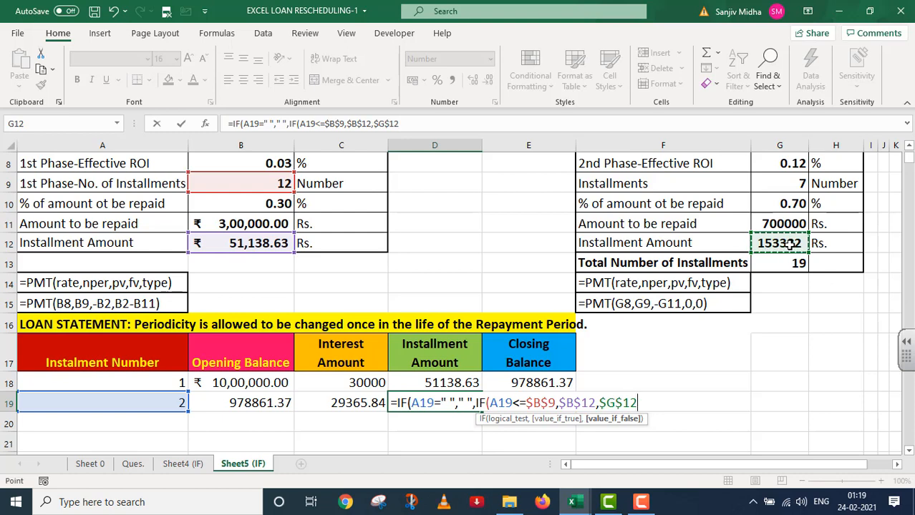
{"action": "type", "text": ")"}
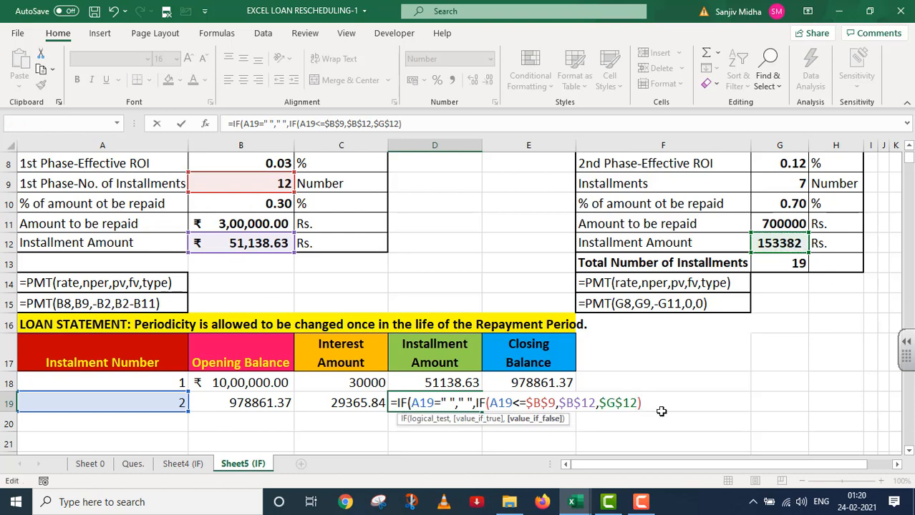
{"action": "type", "text": ")"}
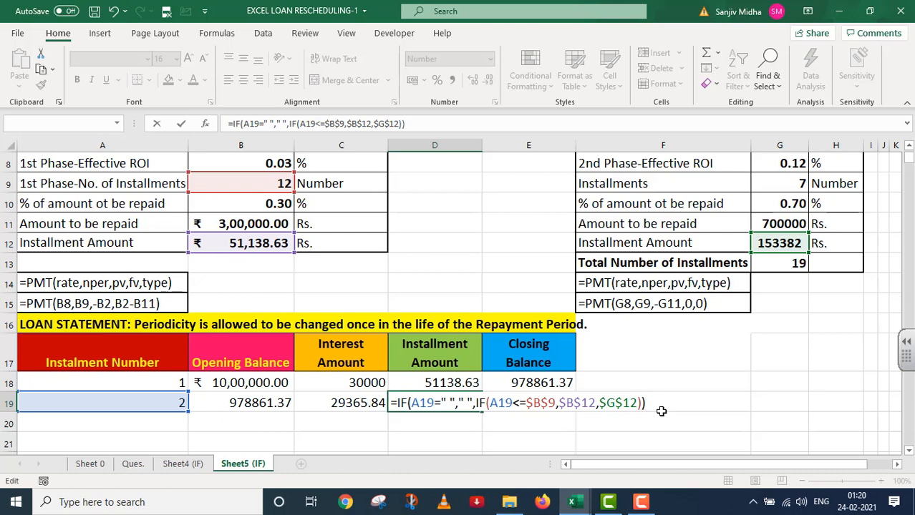
{"action": "key", "text": "Return"}
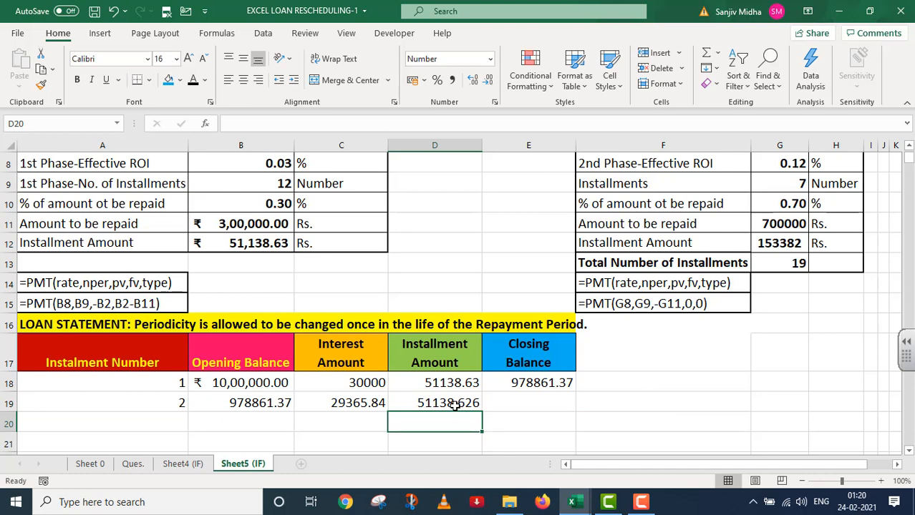
Switch to the Loan Rescheduling 1 workbook and set the font colour of the second-line Installment entries in B31:F33 to black
{"action": "scroll", "coordinate": [456, 437], "scroll_direction": "up", "scroll_amount": 1}
{"action": "left_click", "coordinate": [438, 423]}
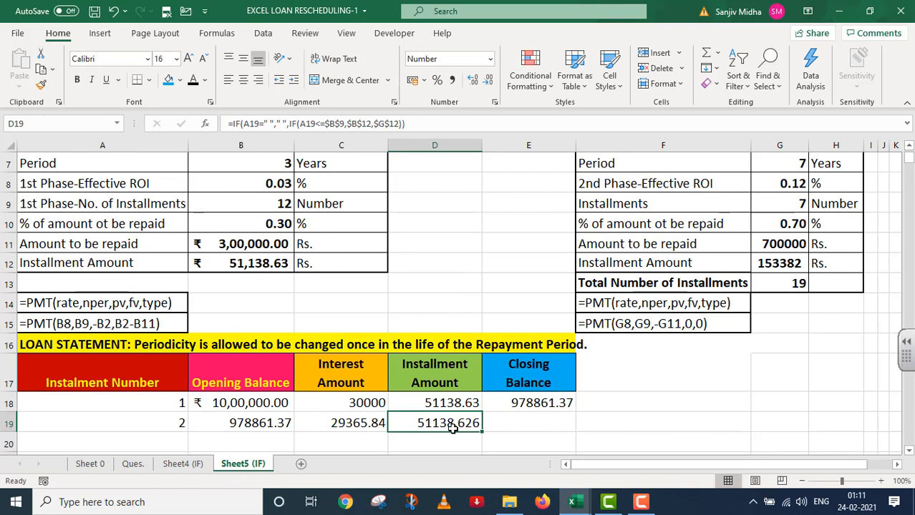
{"action": "left_click", "coordinate": [872, 13]}
{"action": "left_click", "coordinate": [131, 385]}
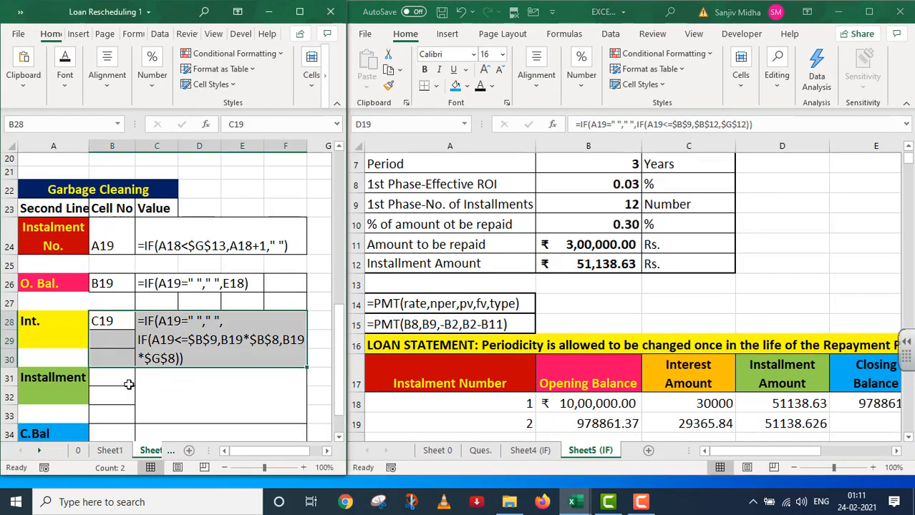
{"action": "left_click_drag", "start_coordinate": [124, 380], "coordinate": [185, 411]}
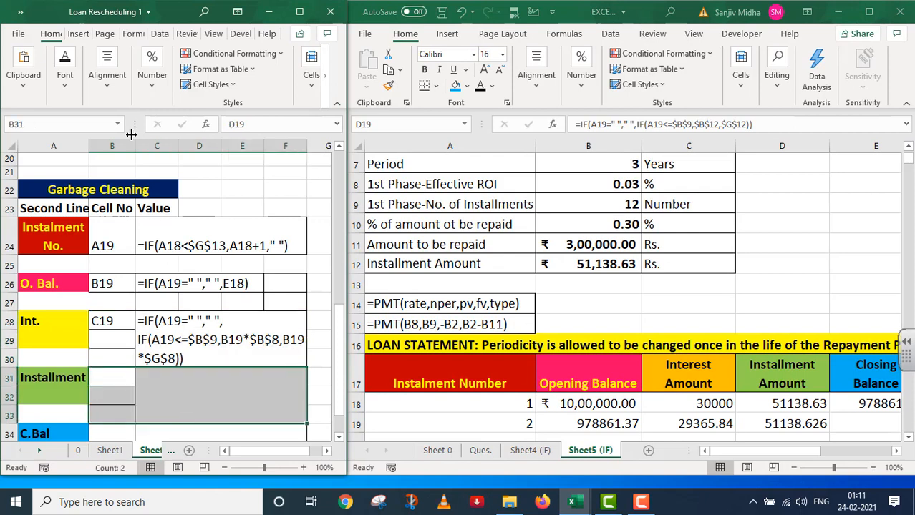
{"action": "left_click", "coordinate": [68, 85]}
{"action": "left_click", "coordinate": [173, 145]}
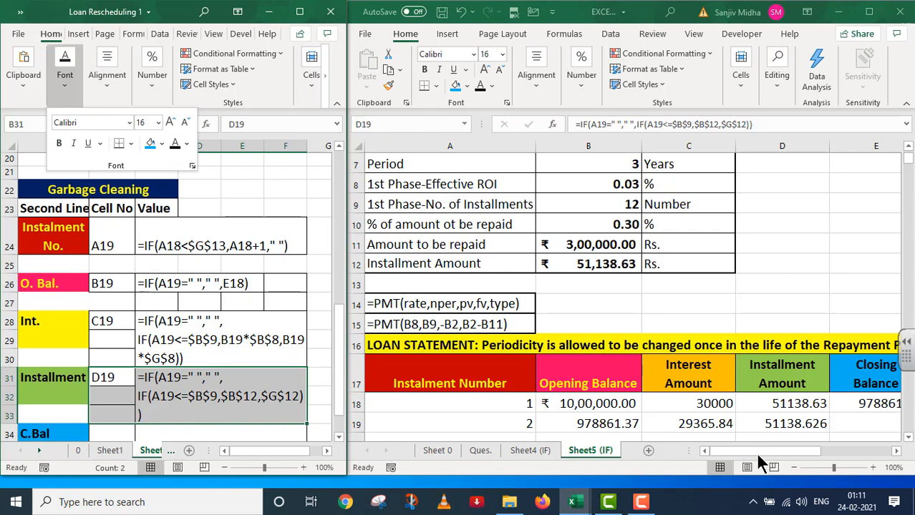
Back in the loan statement workbook, begin the Closing Balance formula in E19 with =IF(A19=" "," ",
{"action": "left_click_drag", "start_coordinate": [758, 451], "coordinate": [772, 451]}
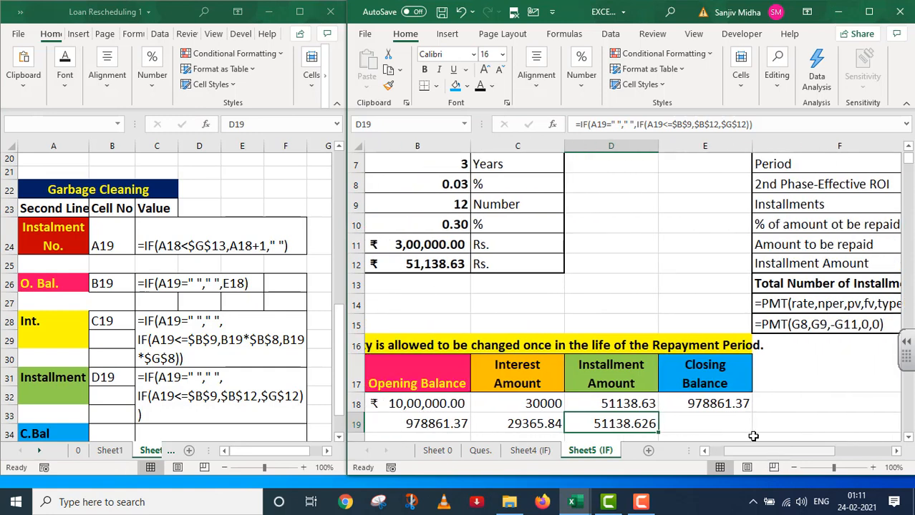
{"action": "left_click", "coordinate": [693, 423]}
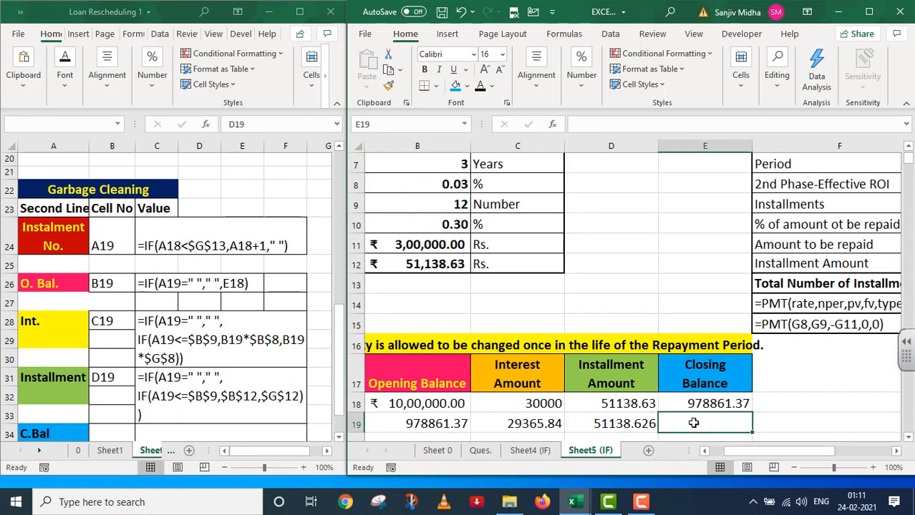
{"action": "type", "text": "="}
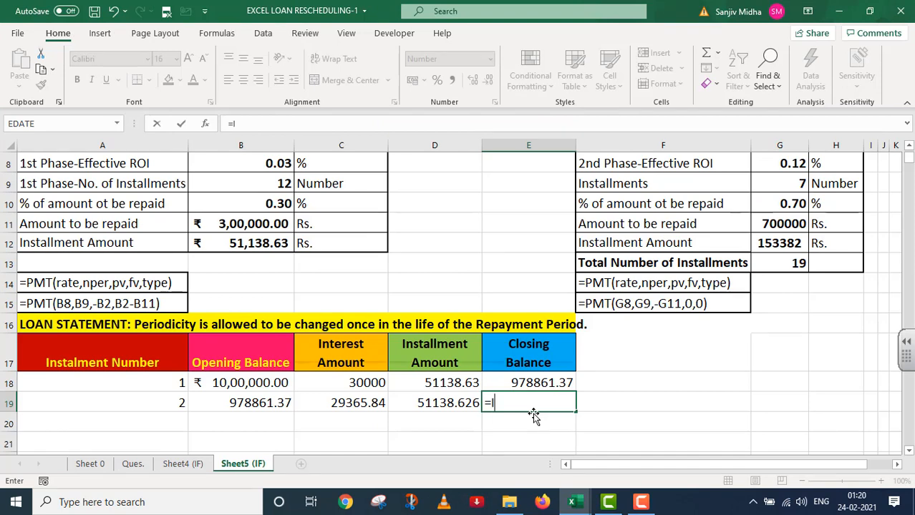
{"action": "type", "text": "IF("}
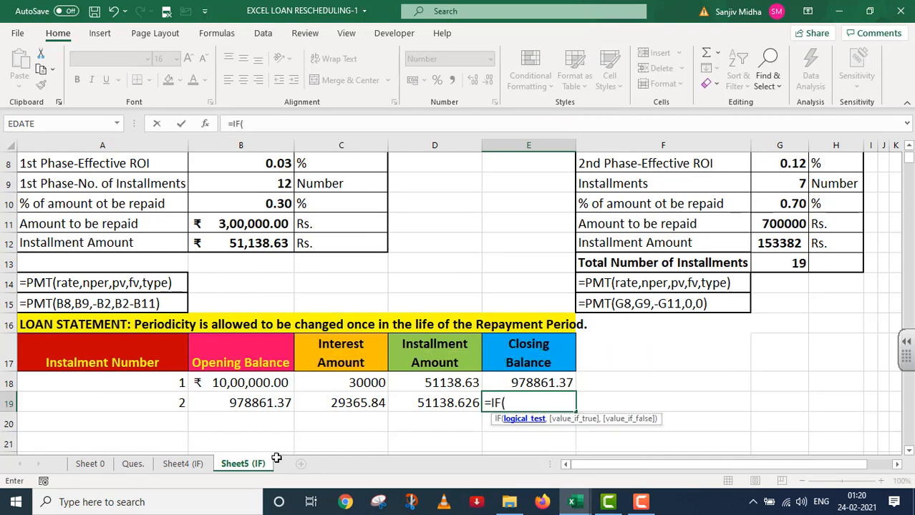
{"action": "left_click", "coordinate": [156, 402]}
{"action": "type", "text": "="}
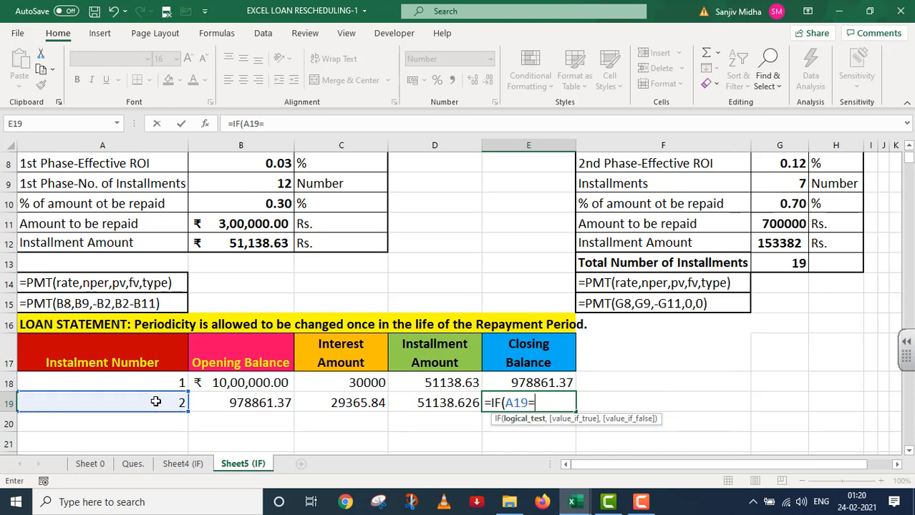
{"action": "type", "text": "\" \",\""}
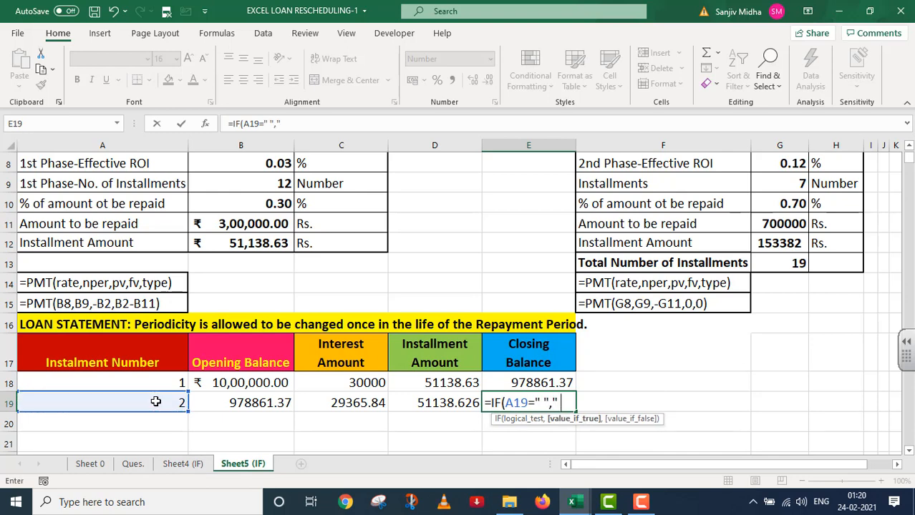
{"action": "type", "text": " \","}
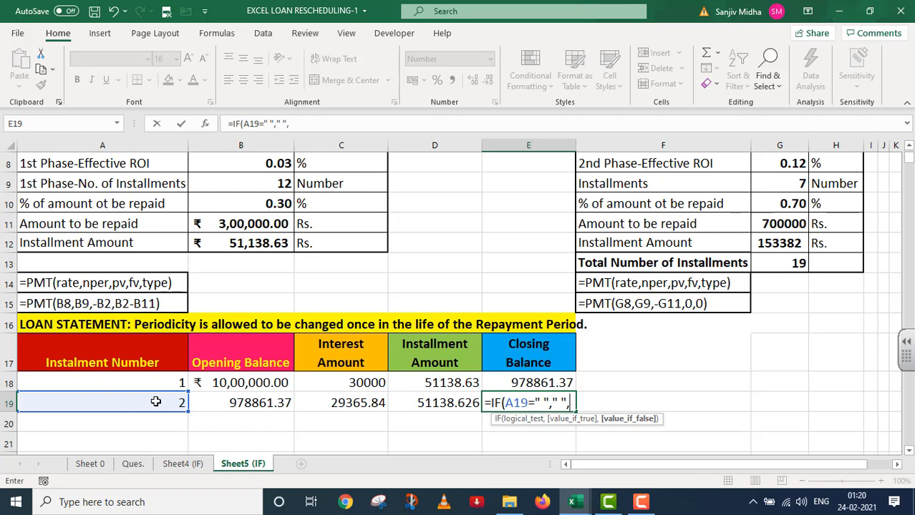
Complete the E19 Closing Balance formula with B19+C19-D19 as the false result, close the bracket and enter it
{"action": "left_click", "coordinate": [256, 404]}
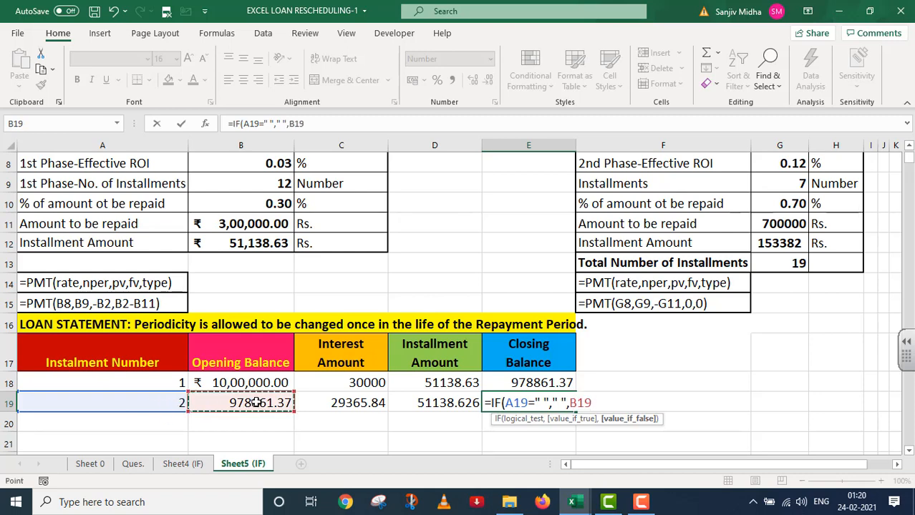
{"action": "type", "text": "+"}
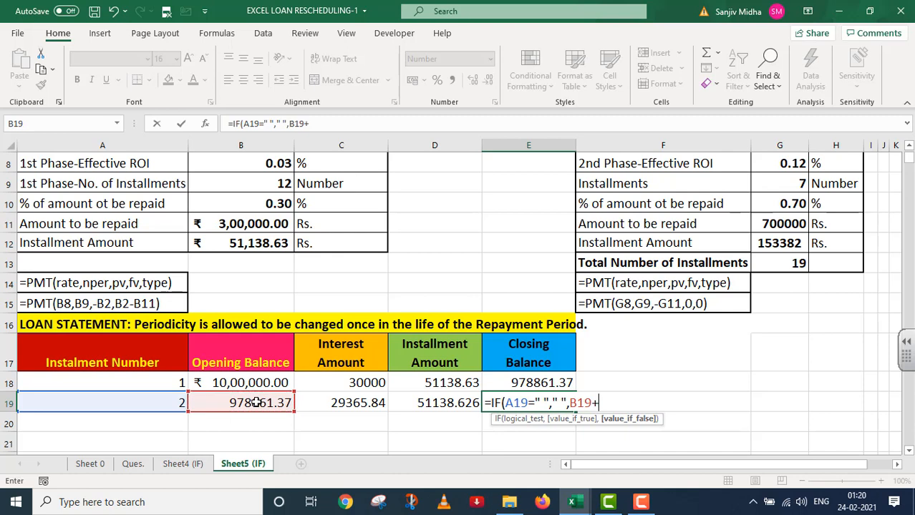
{"action": "left_click", "coordinate": [358, 403]}
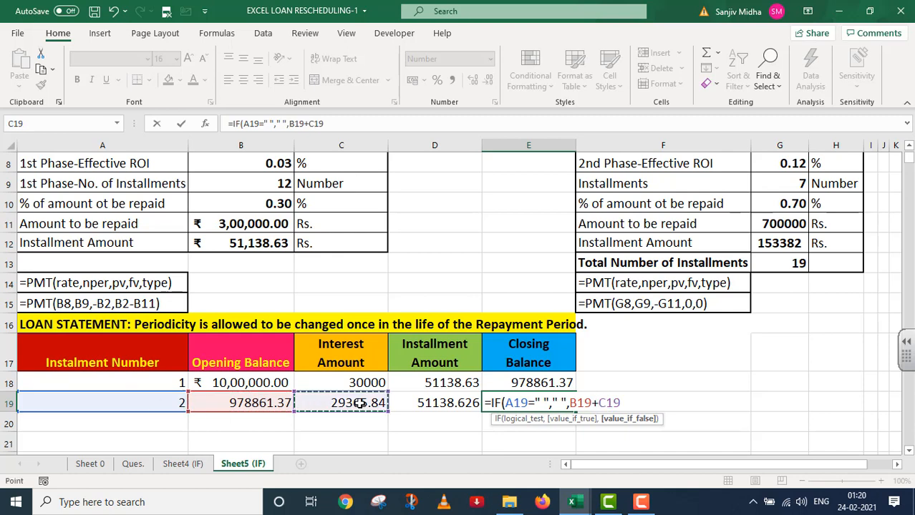
{"action": "type", "text": "-"}
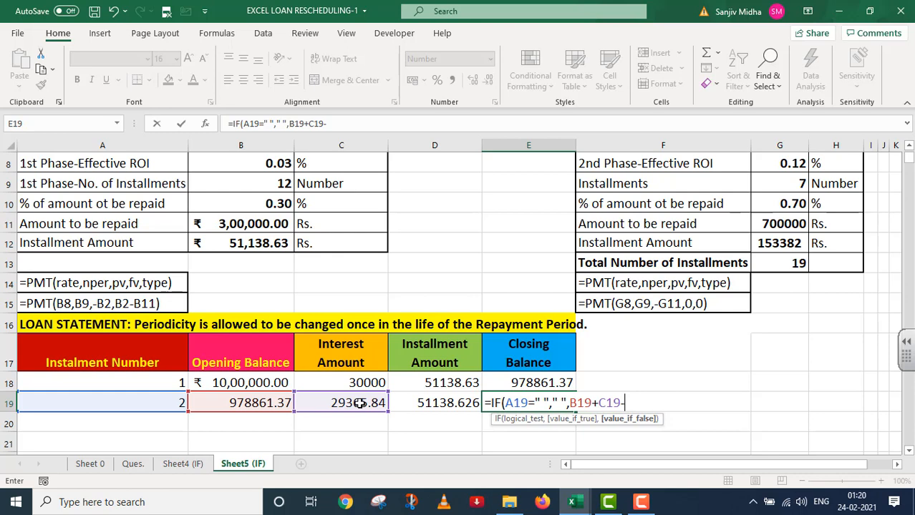
{"action": "left_click", "coordinate": [441, 404]}
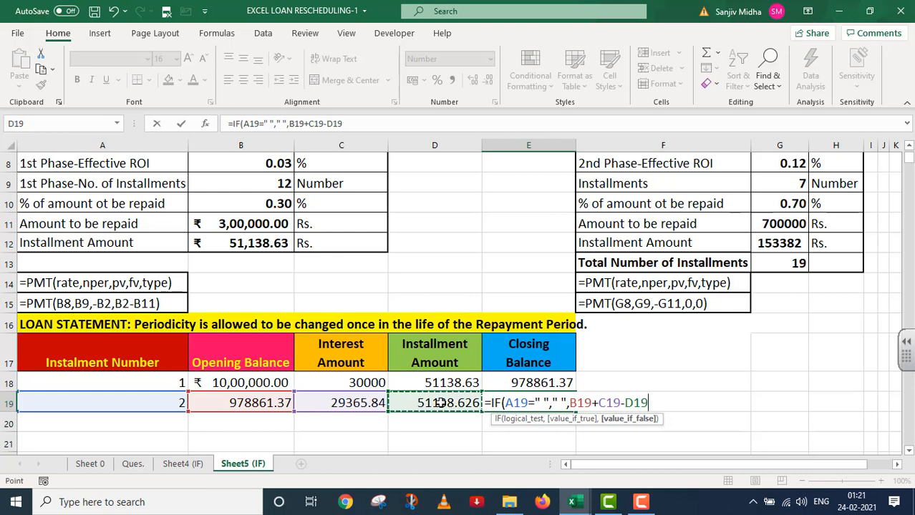
{"action": "type", "text": ")"}
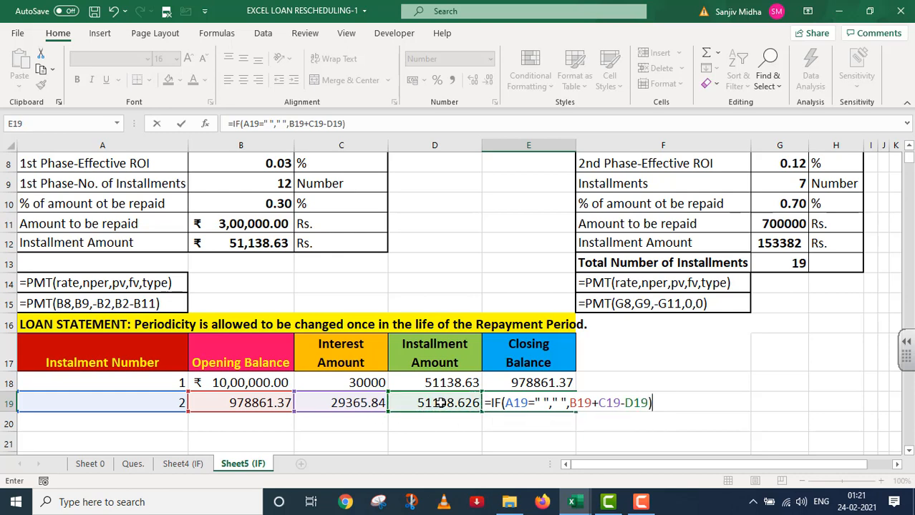
{"action": "key", "text": "Return"}
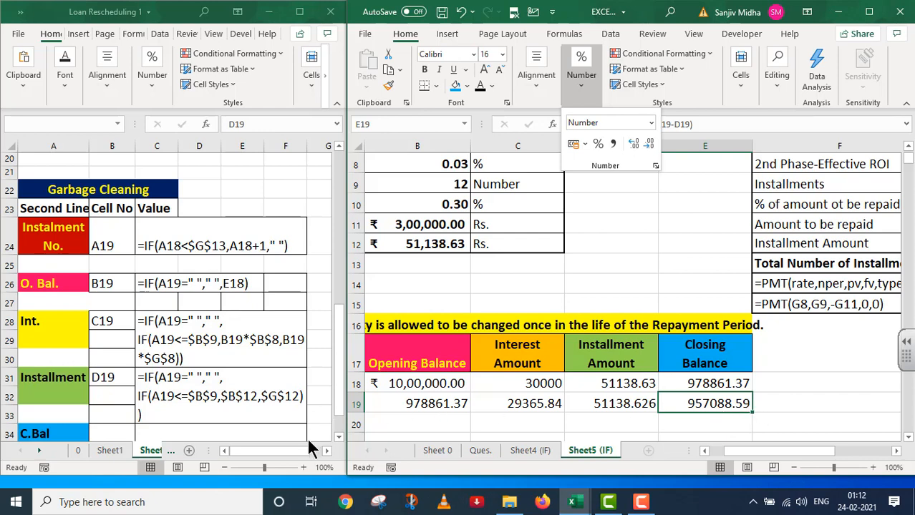
Switch to the Loan Rescheduling 1 workbook and set the font colour of the second-line C.Bal formula in C34 to black
{"action": "left_click", "coordinate": [276, 434]}
{"action": "left_click", "coordinate": [254, 433]}
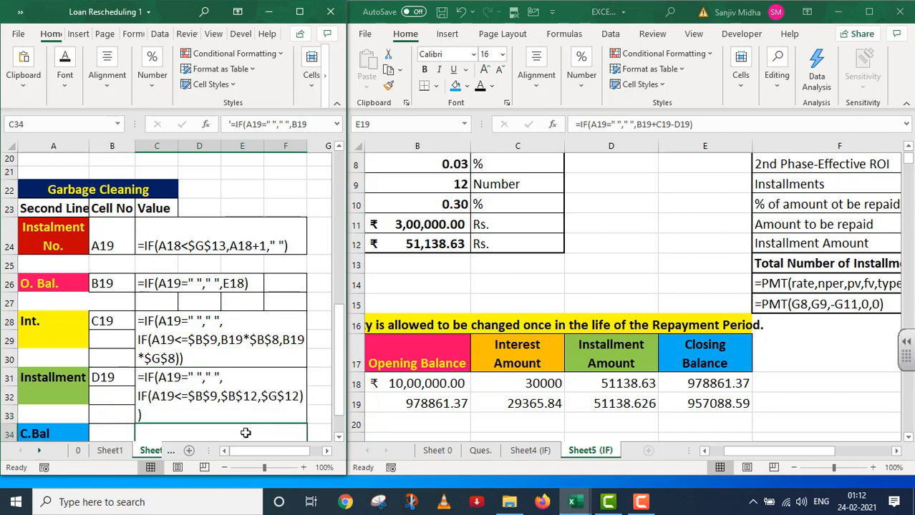
{"action": "scroll", "coordinate": [245, 433], "scroll_direction": "down", "scroll_amount": 1}
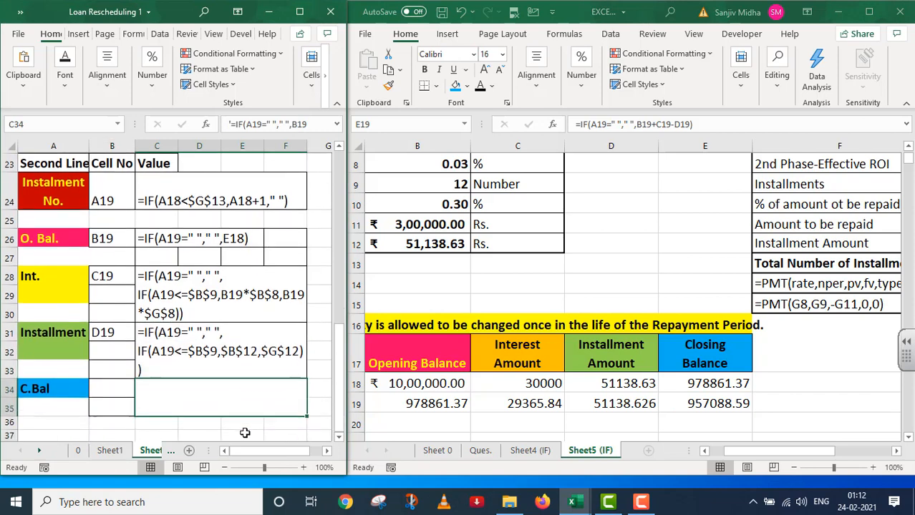
{"action": "left_click", "coordinate": [65, 79]}
{"action": "left_click", "coordinate": [175, 143]}
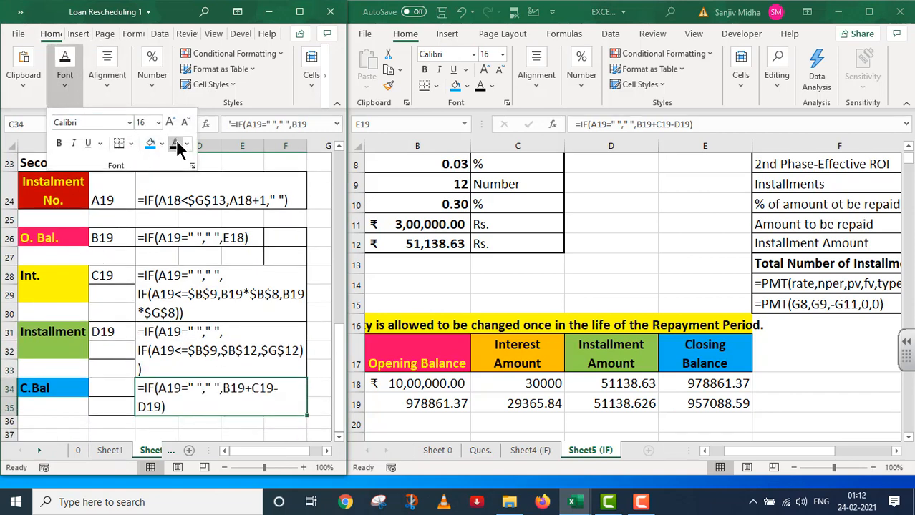
{"action": "scroll", "coordinate": [268, 423], "scroll_direction": "up", "scroll_amount": 1}
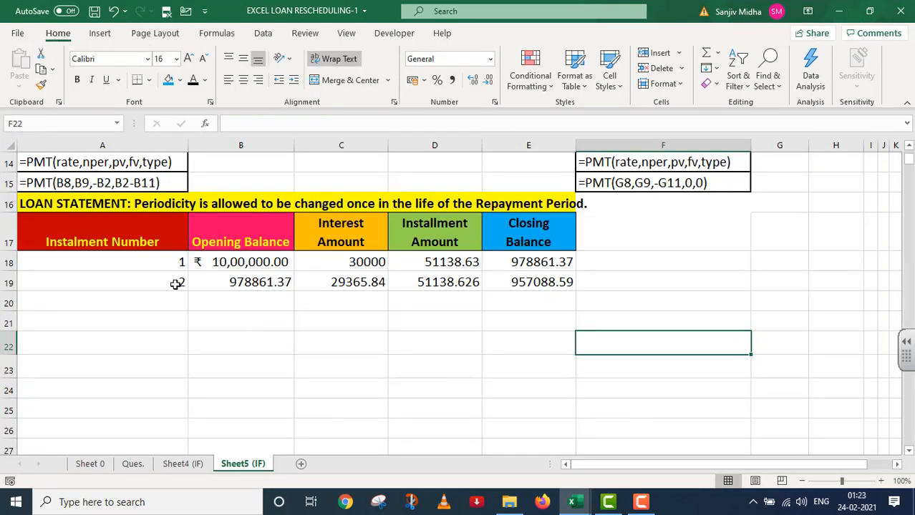
Back in the loan statement workbook, fill the second-row formulas in A19:E19 down to row 36
{"action": "left_click_drag", "start_coordinate": [162, 278], "coordinate": [494, 285]}
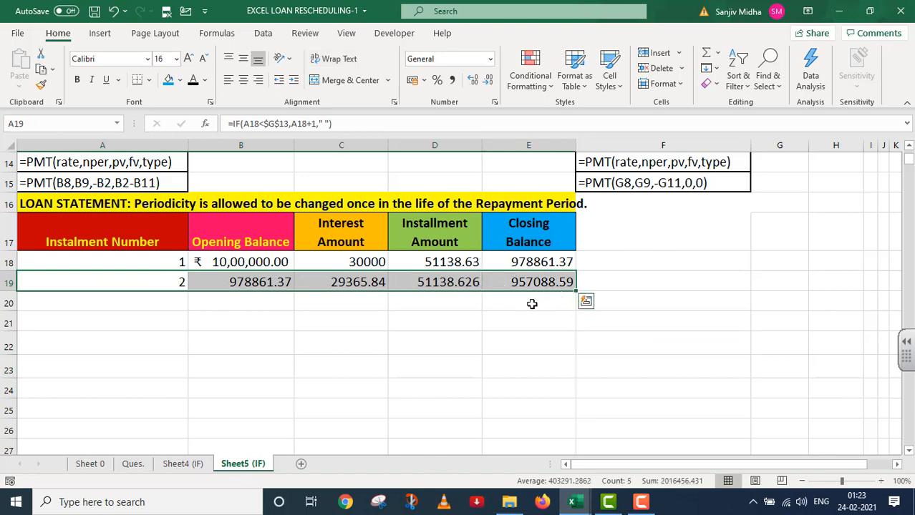
{"action": "scroll", "coordinate": [530, 304], "scroll_direction": "up", "scroll_amount": 1}
{"action": "scroll", "coordinate": [530, 304], "scroll_direction": "up", "scroll_amount": 1}
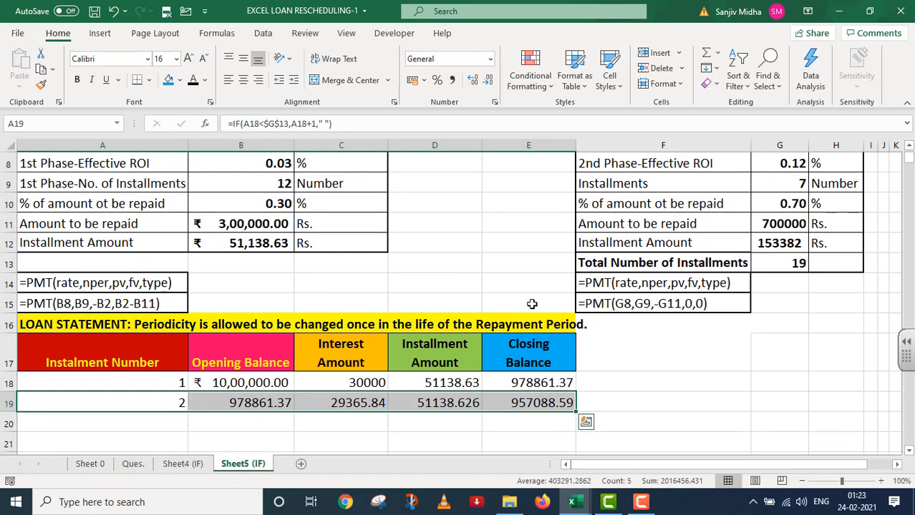
{"action": "scroll", "coordinate": [460, 268], "scroll_direction": "up", "scroll_amount": 1}
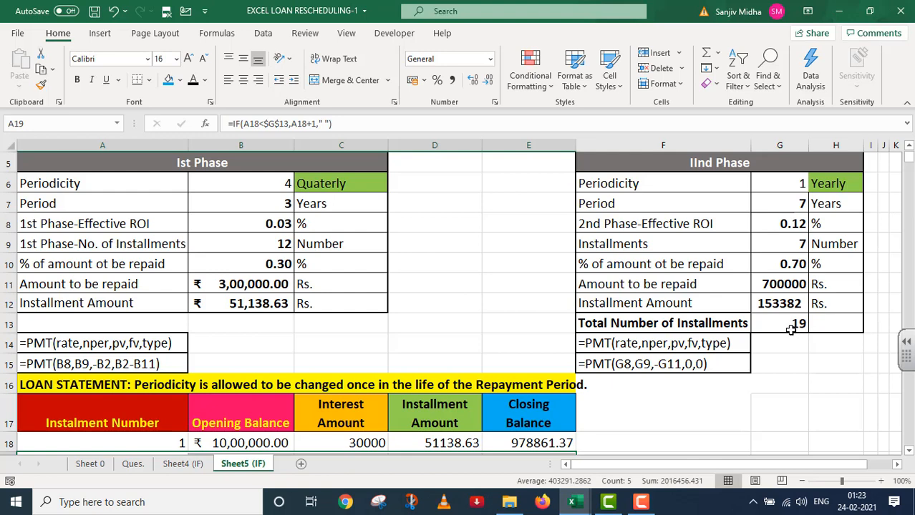
{"action": "scroll", "coordinate": [791, 329], "scroll_direction": "down", "scroll_amount": 2}
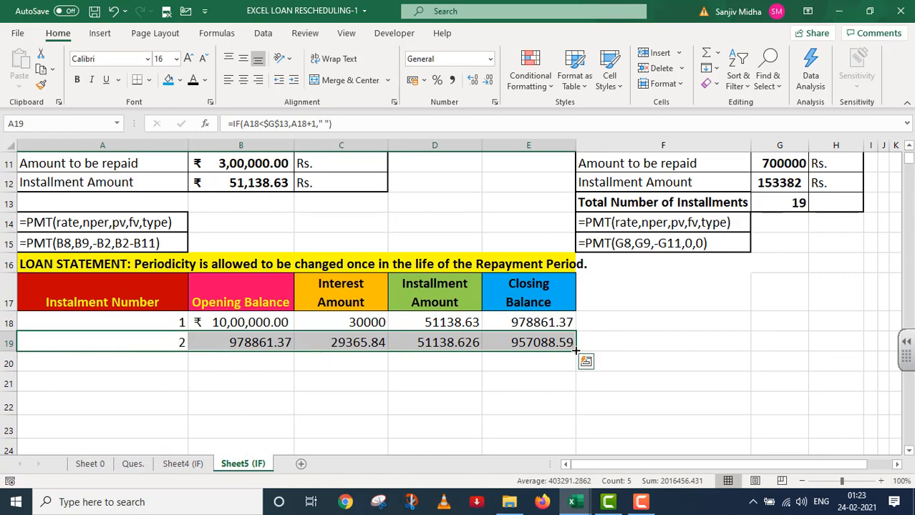
{"action": "left_click_drag", "start_coordinate": [574, 351], "coordinate": [582, 393]}
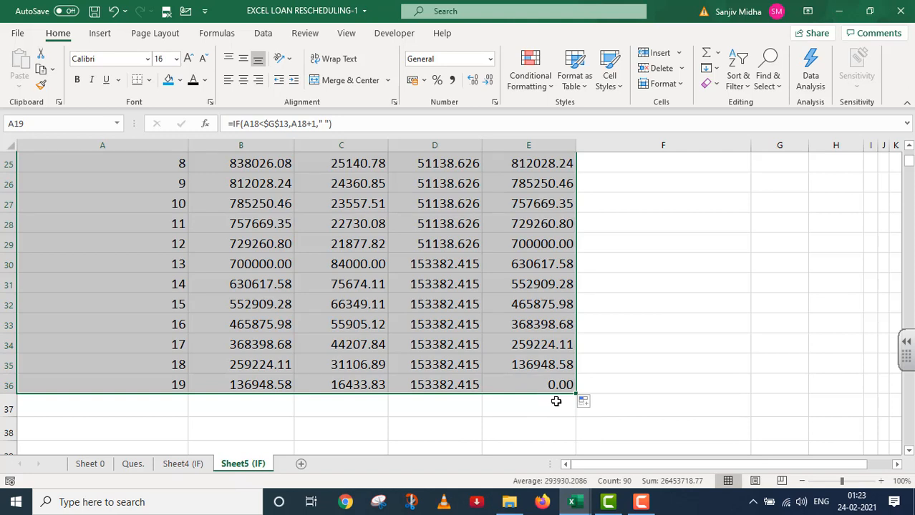
Extend the statement formulas in A36:E36 down to row 48 and return to the phase details
{"action": "left_click_drag", "start_coordinate": [107, 385], "coordinate": [582, 474]}
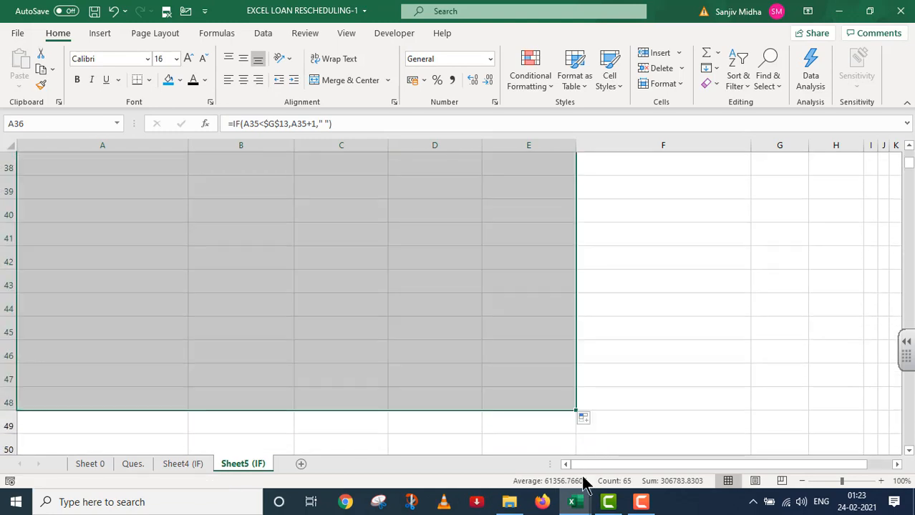
{"action": "scroll", "coordinate": [537, 426], "scroll_direction": "up", "scroll_amount": 3}
{"action": "scroll", "coordinate": [537, 422], "scroll_direction": "up", "scroll_amount": 4}
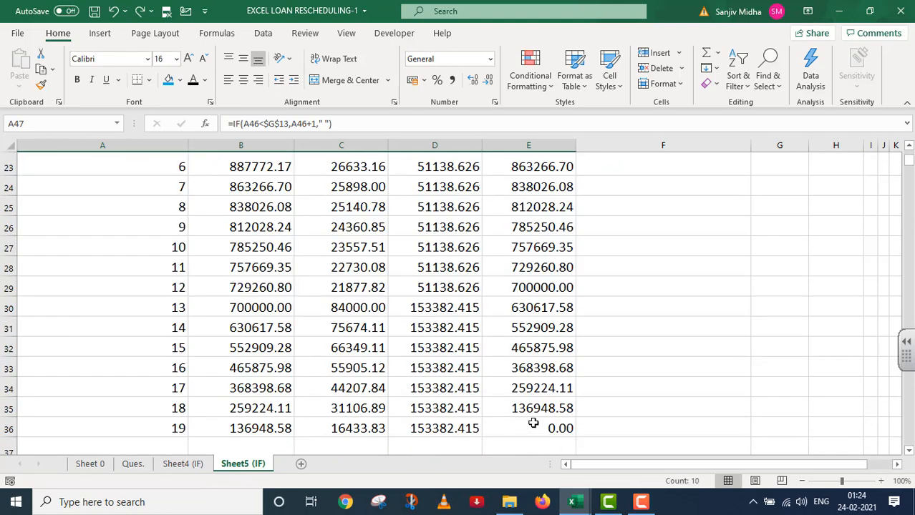
{"action": "scroll", "coordinate": [527, 405], "scroll_direction": "up", "scroll_amount": 6}
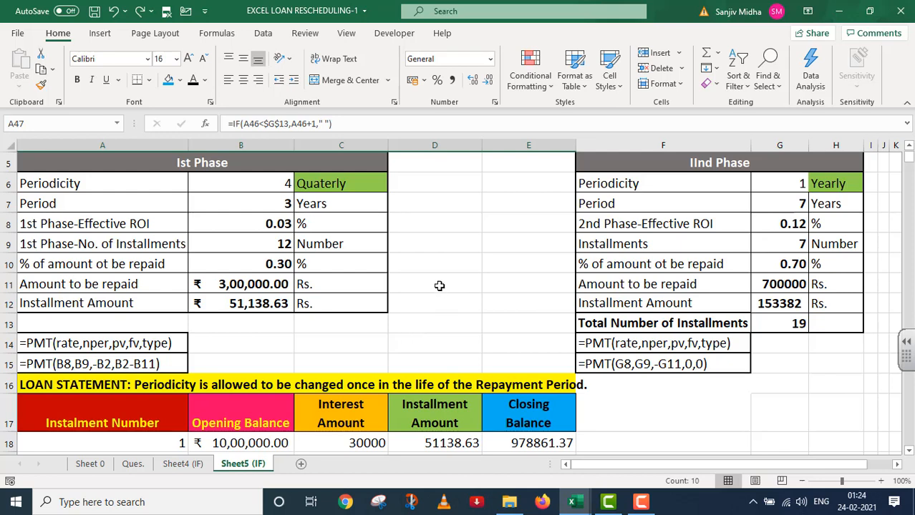
Set the 1st Phase Periodicity in B6 to 1 (Yearly) and check the loan statement down to its final installment
{"action": "left_click", "coordinate": [284, 184]}
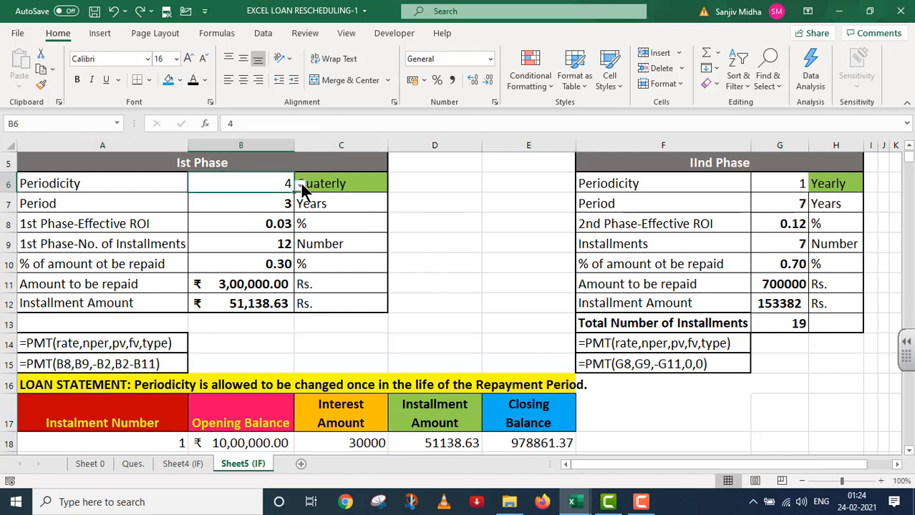
{"action": "left_click", "coordinate": [301, 185]}
{"action": "left_click", "coordinate": [271, 198]}
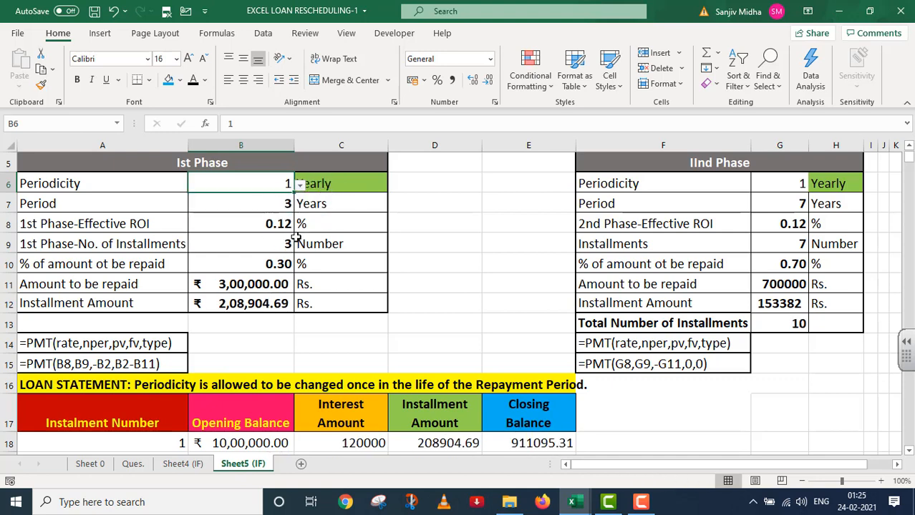
{"action": "scroll", "coordinate": [304, 241], "scroll_direction": "down", "scroll_amount": 2}
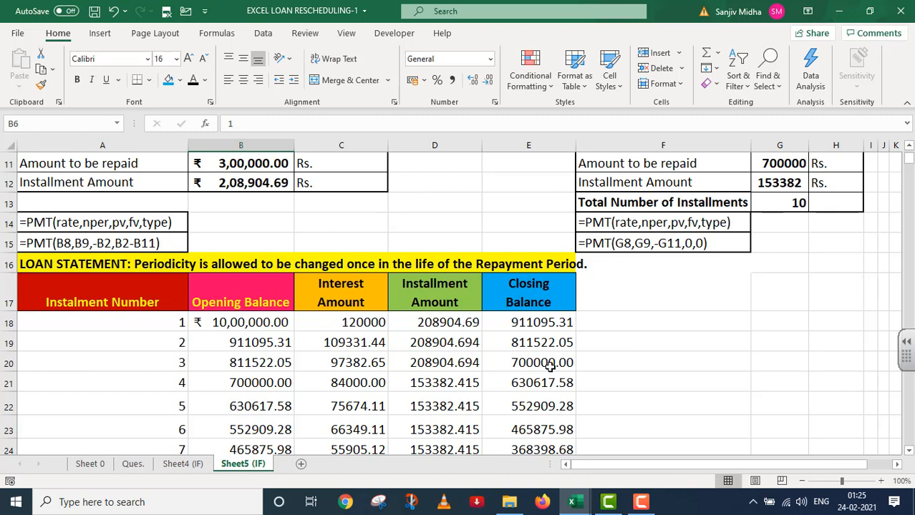
{"action": "scroll", "coordinate": [548, 366], "scroll_direction": "up", "scroll_amount": 1}
{"action": "scroll", "coordinate": [548, 366], "scroll_direction": "down", "scroll_amount": 1}
{"action": "scroll", "coordinate": [405, 382], "scroll_direction": "down", "scroll_amount": 3}
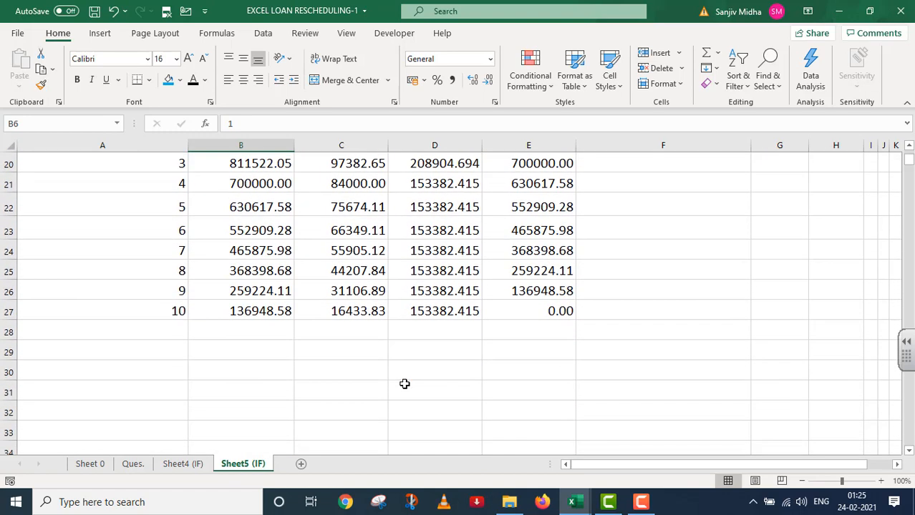
{"action": "scroll", "coordinate": [405, 383], "scroll_direction": "up", "scroll_amount": 1}
{"action": "scroll", "coordinate": [405, 383], "scroll_direction": "up", "scroll_amount": 5}
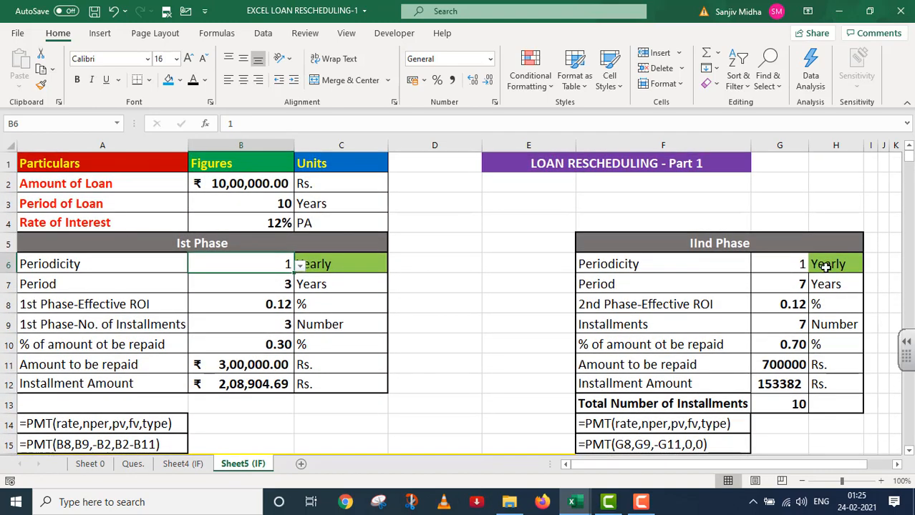
Set the 2nd Phase Periodicity in G6 to 4 (quarterly) and check the loan statement down to its final installment
{"action": "left_click", "coordinate": [799, 265]}
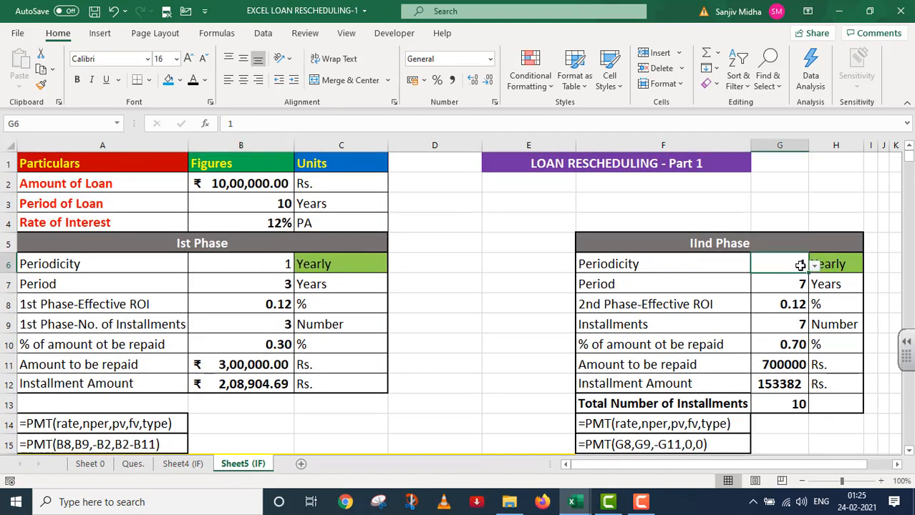
{"action": "left_click", "coordinate": [815, 266]}
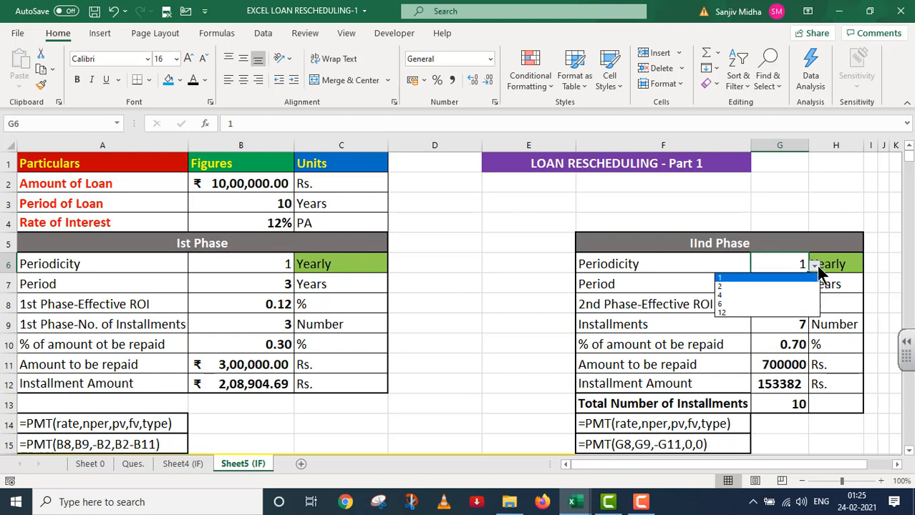
{"action": "left_click", "coordinate": [766, 296]}
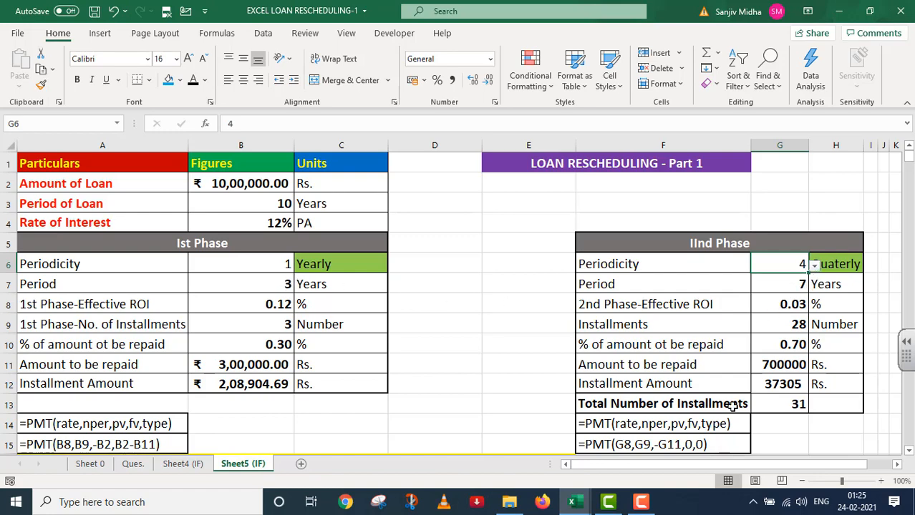
{"action": "scroll", "coordinate": [790, 412], "scroll_direction": "down", "scroll_amount": 7}
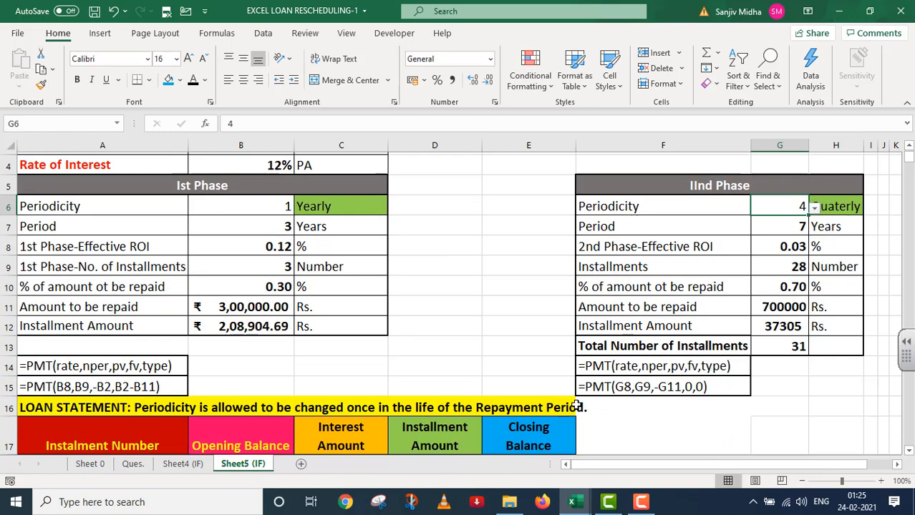
{"action": "scroll", "coordinate": [573, 402], "scroll_direction": "down", "scroll_amount": 5}
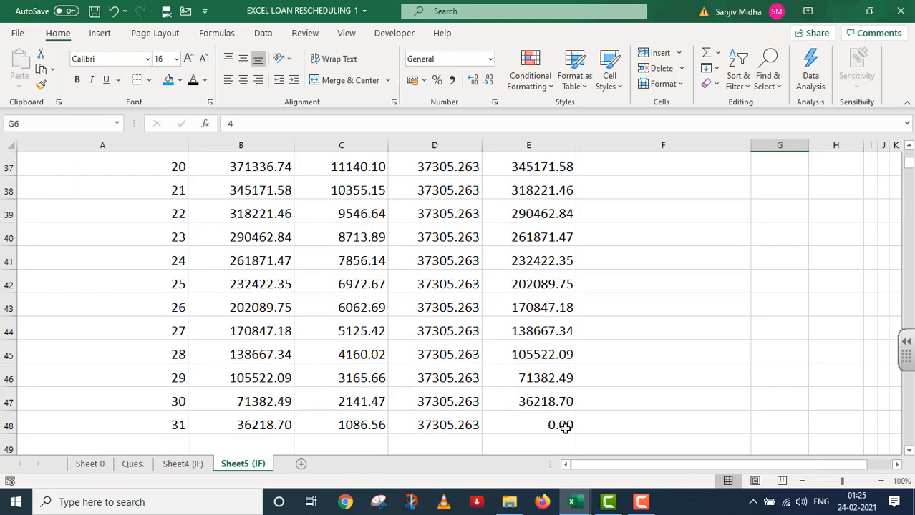
{"action": "scroll", "coordinate": [565, 428], "scroll_direction": "up", "scroll_amount": 12}
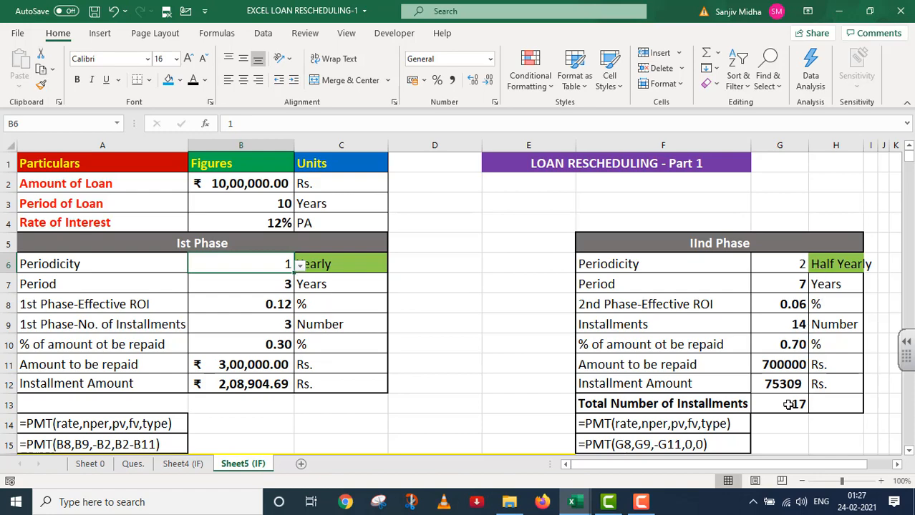
Review the loan statement, set the 1st Phase Periodicity in B6 to 2 (Half Yearly) and check the final installment again
{"action": "scroll", "coordinate": [434, 364], "scroll_direction": "down", "scroll_amount": 7}
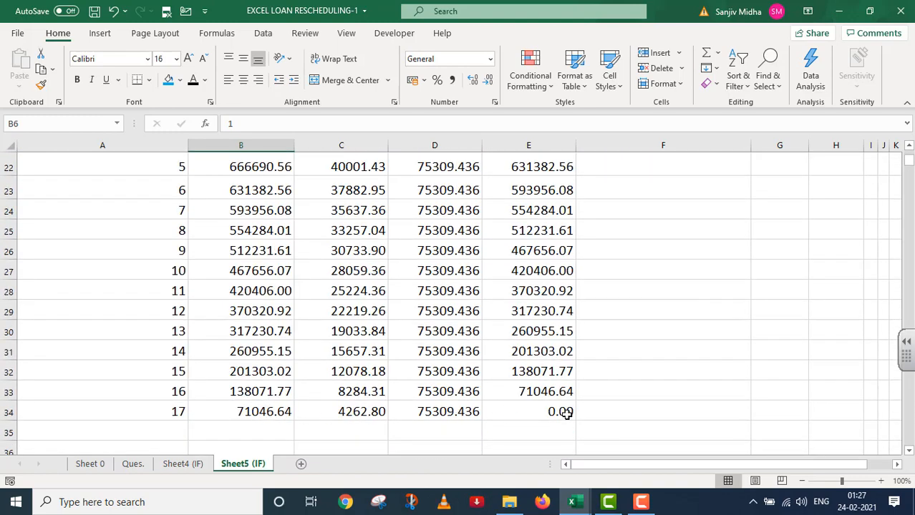
{"action": "scroll", "coordinate": [563, 414], "scroll_direction": "up", "scroll_amount": 7}
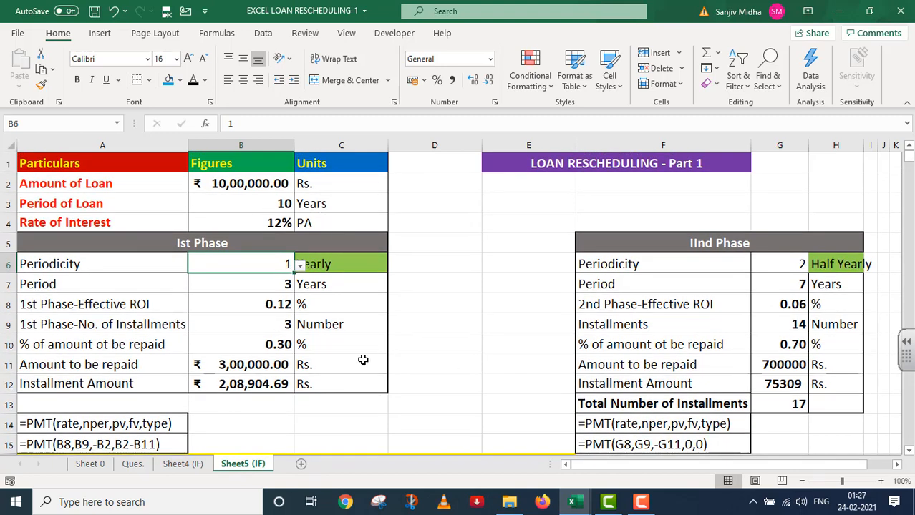
{"action": "left_click", "coordinate": [300, 265]}
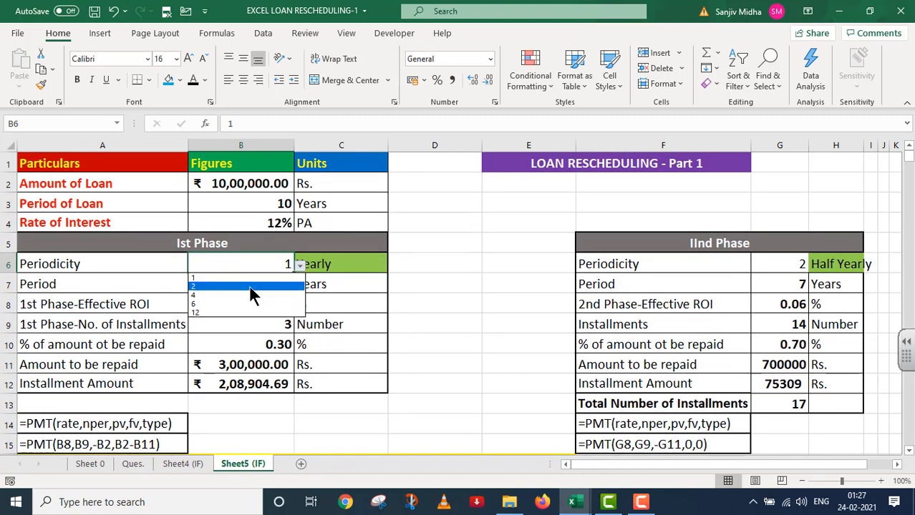
{"action": "left_click", "coordinate": [249, 287]}
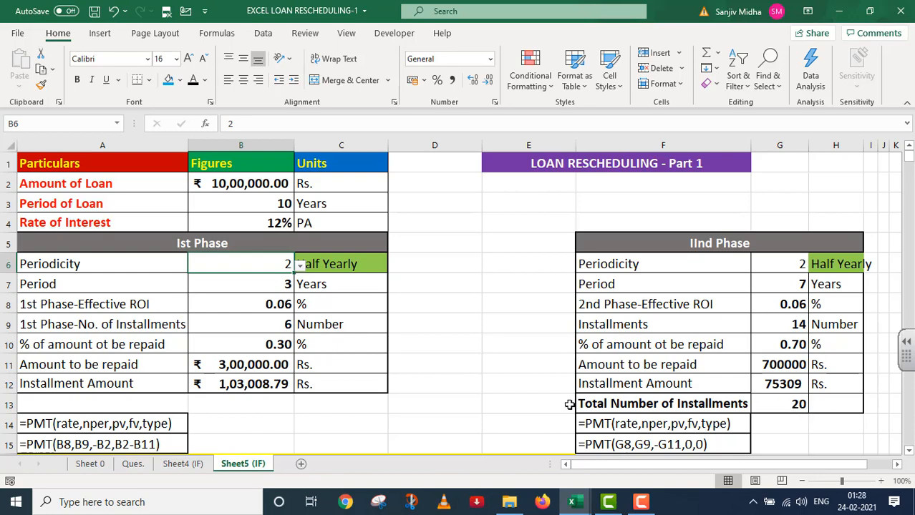
{"action": "scroll", "coordinate": [481, 365], "scroll_direction": "down", "scroll_amount": 8}
{"action": "scroll", "coordinate": [481, 365], "scroll_direction": "down", "scroll_amount": 2}
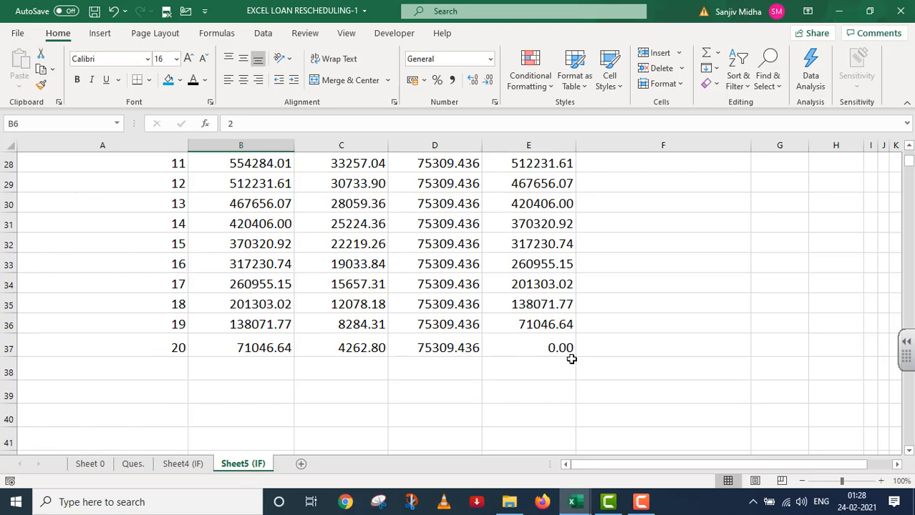
Return to the phase details and set the 2nd Phase Periodicity in G6 to 12 (Monthly)
{"action": "scroll", "coordinate": [571, 358], "scroll_direction": "up", "scroll_amount": 8}
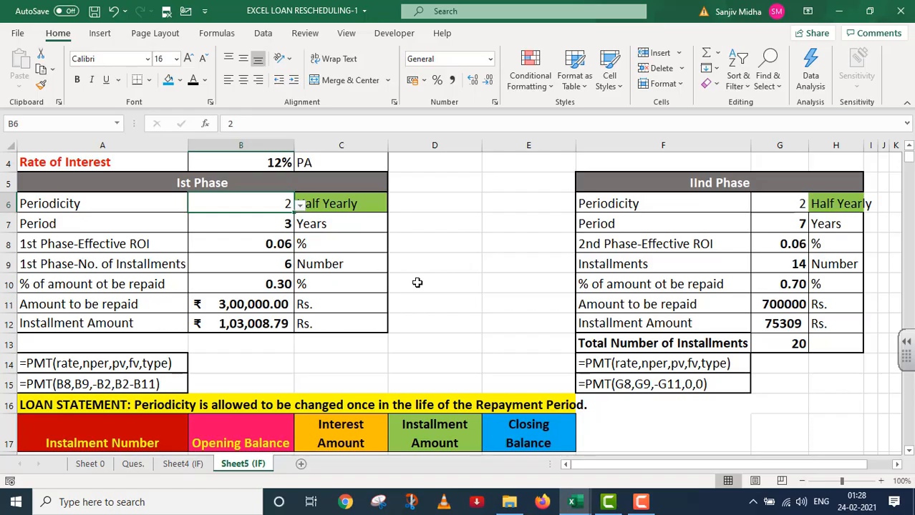
{"action": "scroll", "coordinate": [415, 282], "scroll_direction": "down", "scroll_amount": 1}
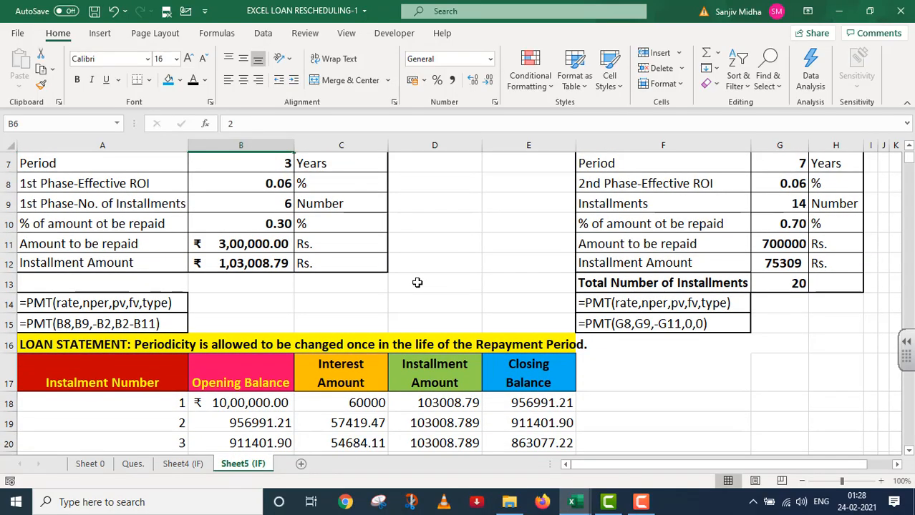
{"action": "scroll", "coordinate": [417, 283], "scroll_direction": "up", "scroll_amount": 1}
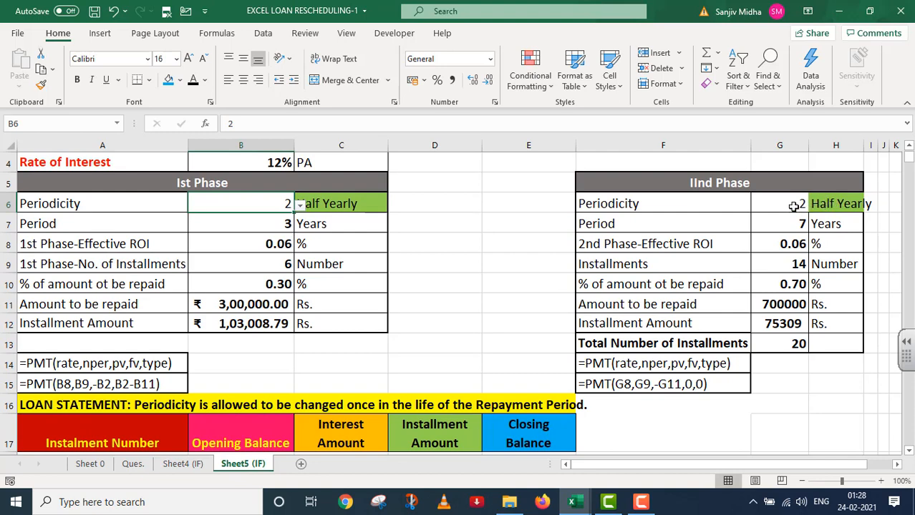
{"action": "left_click", "coordinate": [793, 207]}
{"action": "left_click", "coordinate": [814, 206]}
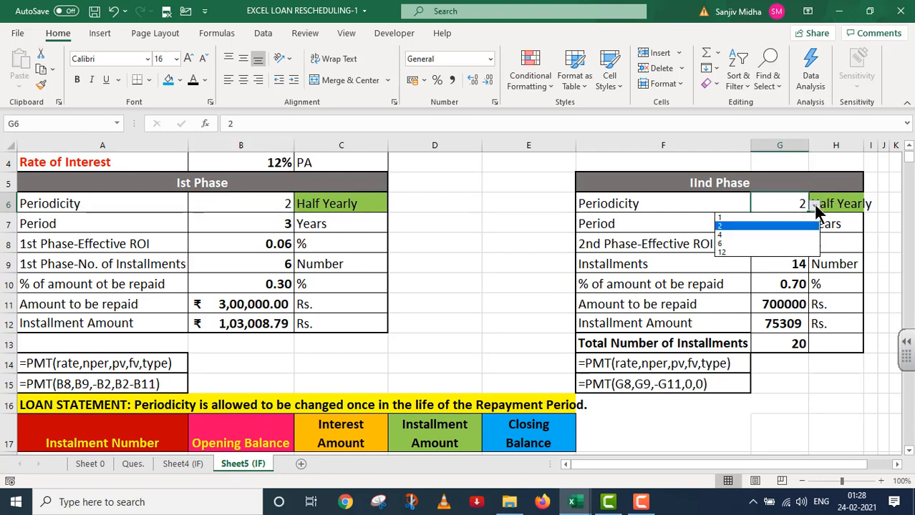
{"action": "left_click", "coordinate": [762, 252]}
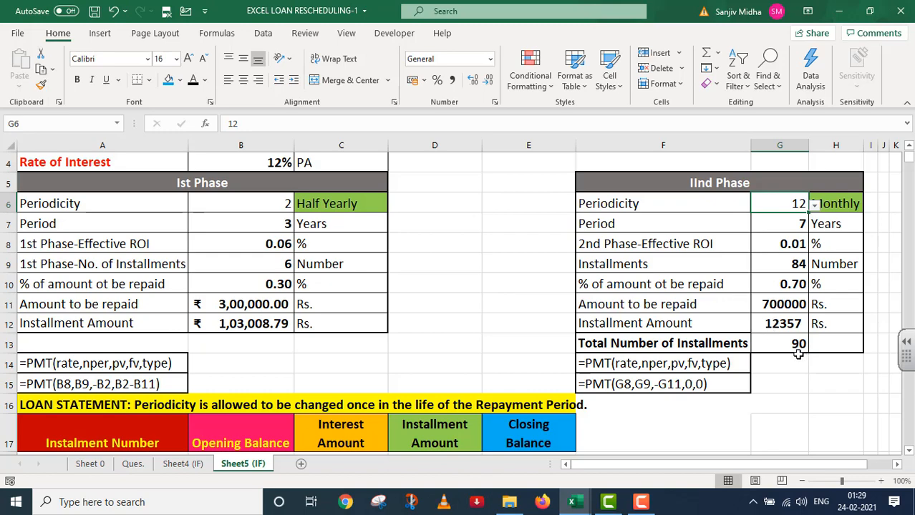
Extend the loan statement formulas in A49:E49 down to row 107 and return to the phase details
{"action": "scroll", "coordinate": [553, 335], "scroll_direction": "down", "scroll_amount": 5}
{"action": "scroll", "coordinate": [554, 334], "scroll_direction": "down", "scroll_amount": 9}
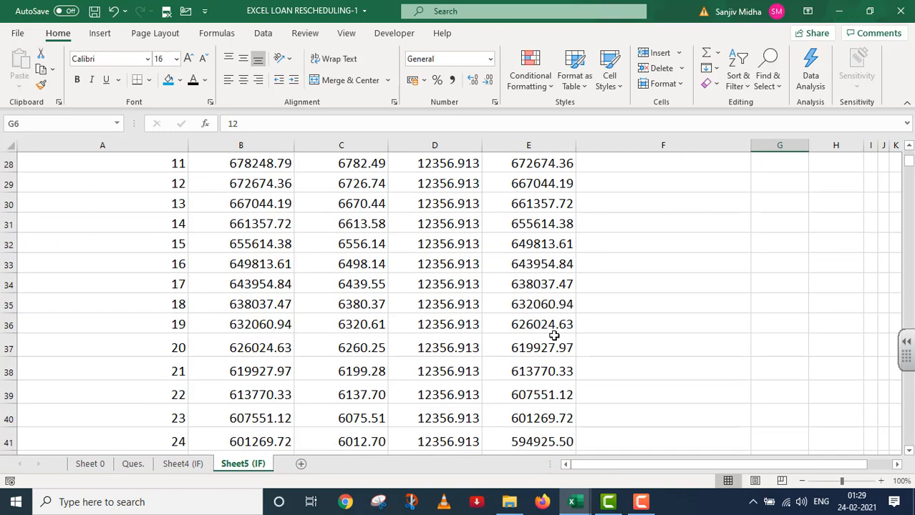
{"action": "scroll", "coordinate": [431, 317], "scroll_direction": "up", "scroll_amount": 1}
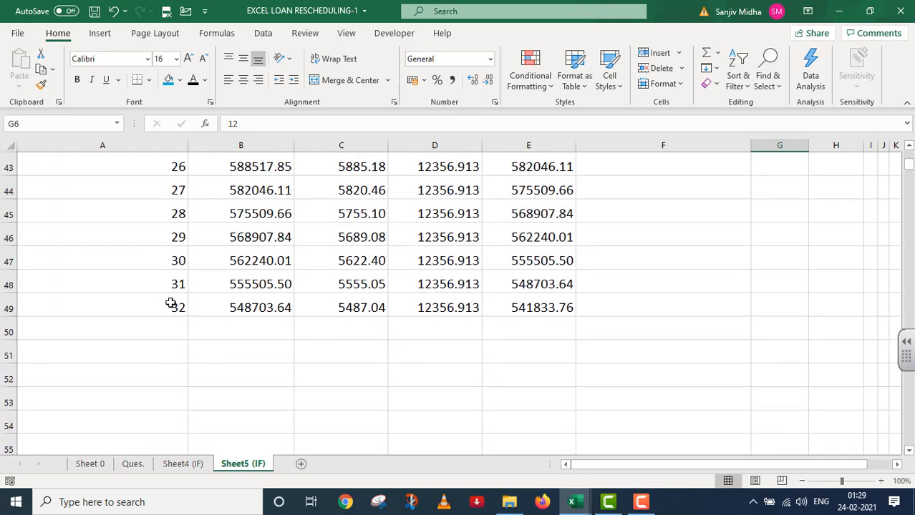
{"action": "left_click_drag", "start_coordinate": [172, 303], "coordinate": [591, 476]}
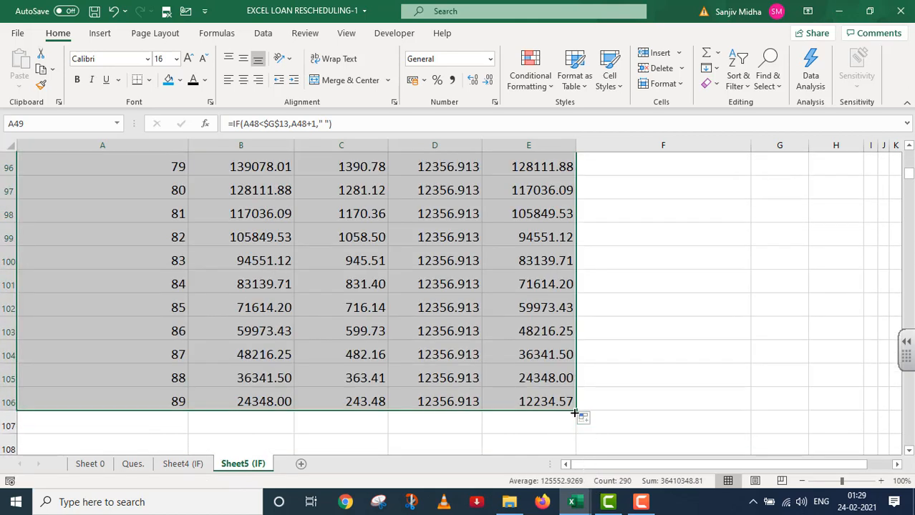
{"action": "left_click_drag", "start_coordinate": [576, 411], "coordinate": [578, 436]}
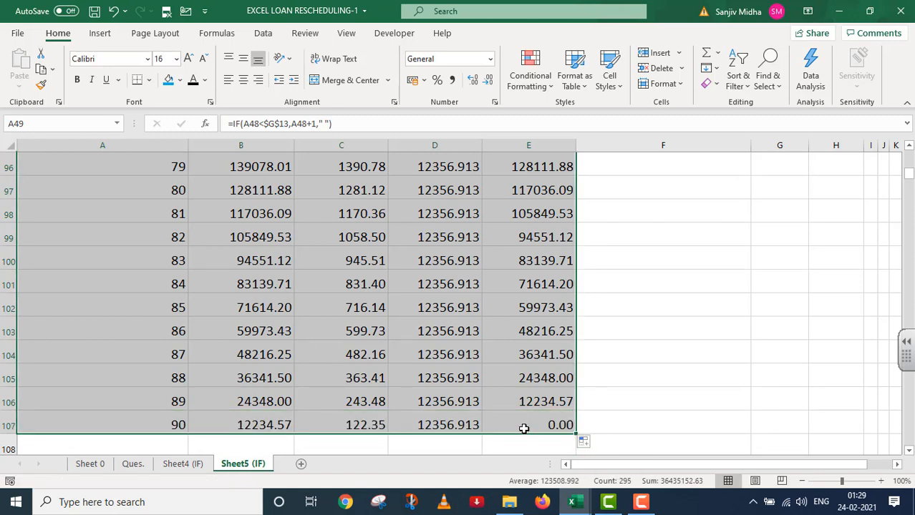
{"action": "scroll", "coordinate": [523, 428], "scroll_direction": "up", "scroll_amount": 16}
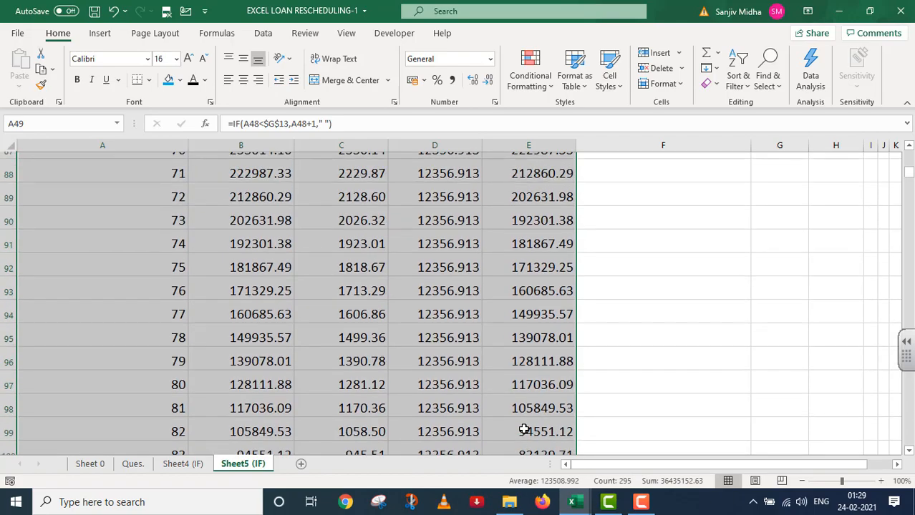
{"action": "scroll", "coordinate": [523, 426], "scroll_direction": "up", "scroll_amount": 13}
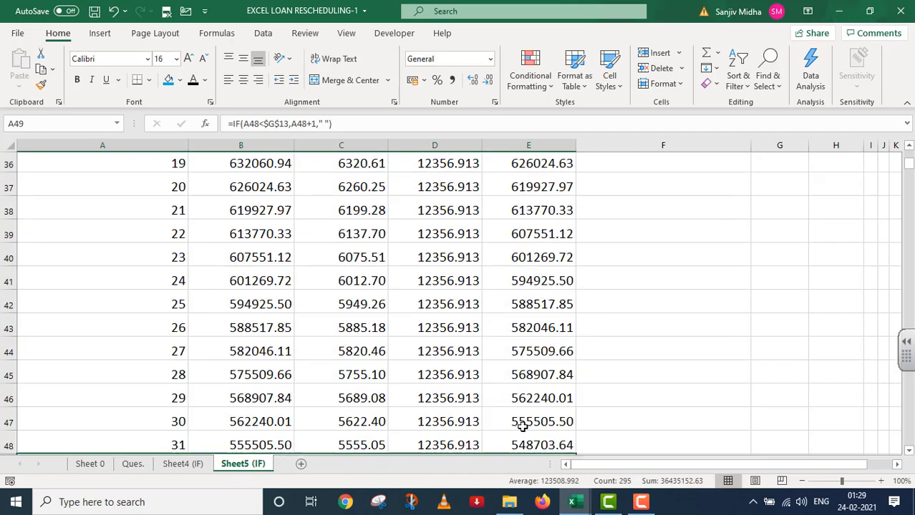
{"action": "scroll", "coordinate": [523, 428], "scroll_direction": "up", "scroll_amount": 2}
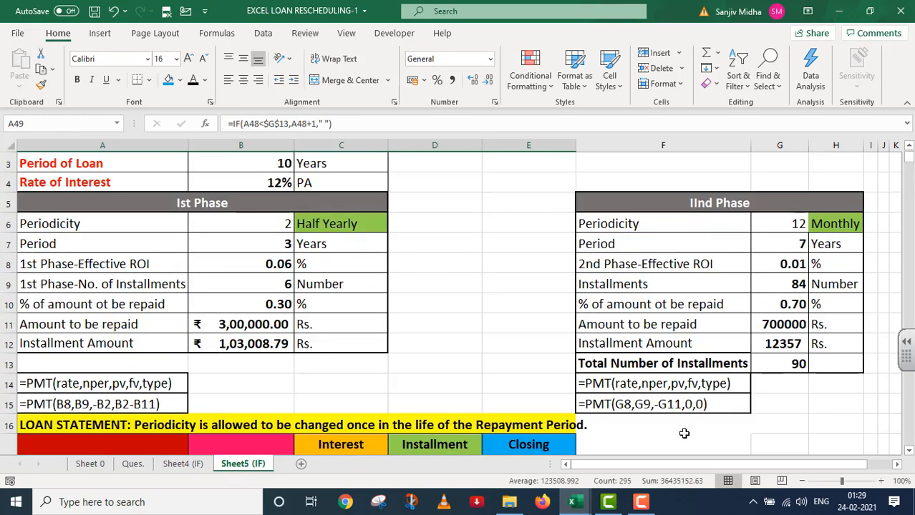
{"action": "scroll", "coordinate": [684, 433], "scroll_direction": "up", "scroll_amount": 1}
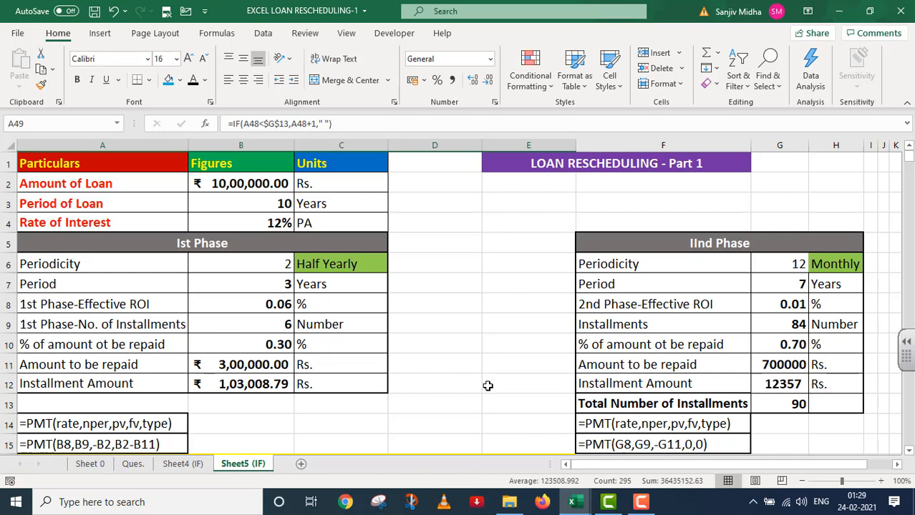
Check the start of the loan statement and zoom the sheet out to 80% to include the Mode of Payment table
{"action": "scroll", "coordinate": [487, 386], "scroll_direction": "down", "scroll_amount": 3}
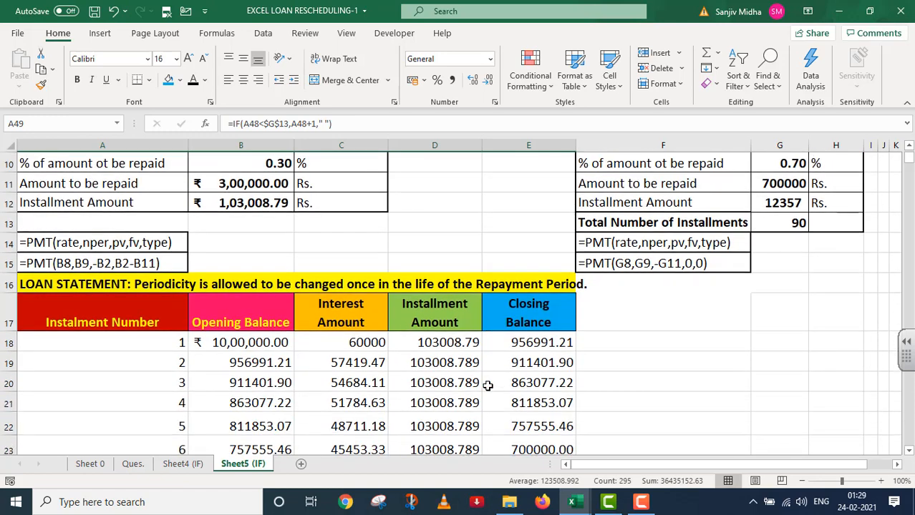
{"action": "scroll", "coordinate": [488, 386], "scroll_direction": "up", "scroll_amount": 3}
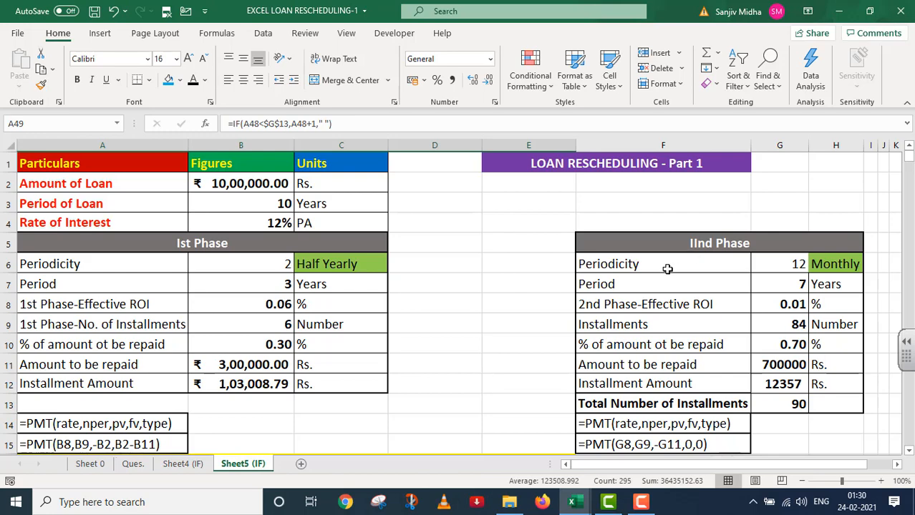
{"action": "scroll", "coordinate": [584, 262], "scroll_direction": "down", "scroll_amount": 2}
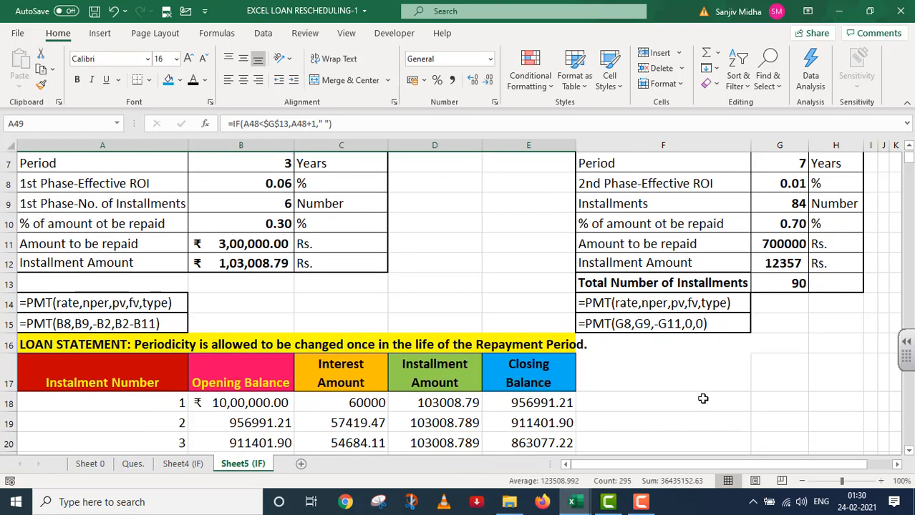
{"action": "left_click", "coordinate": [802, 482]}
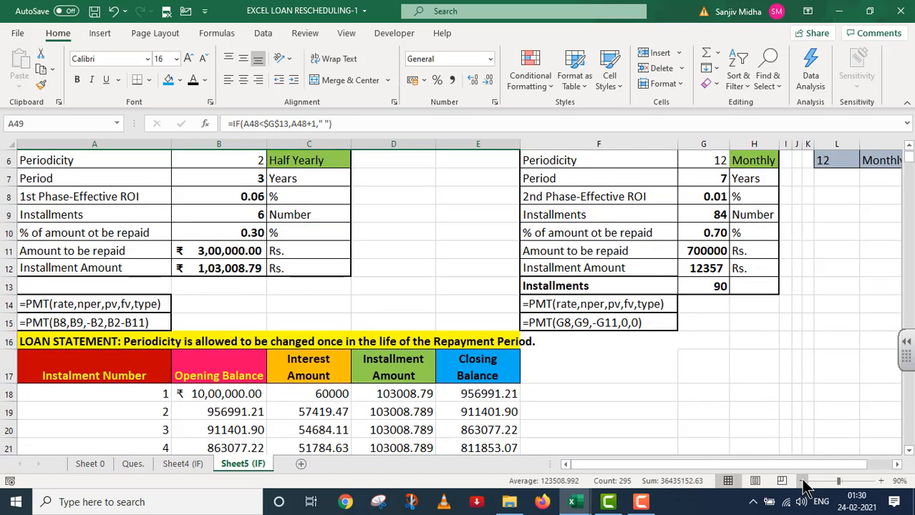
{"action": "left_click", "coordinate": [801, 482]}
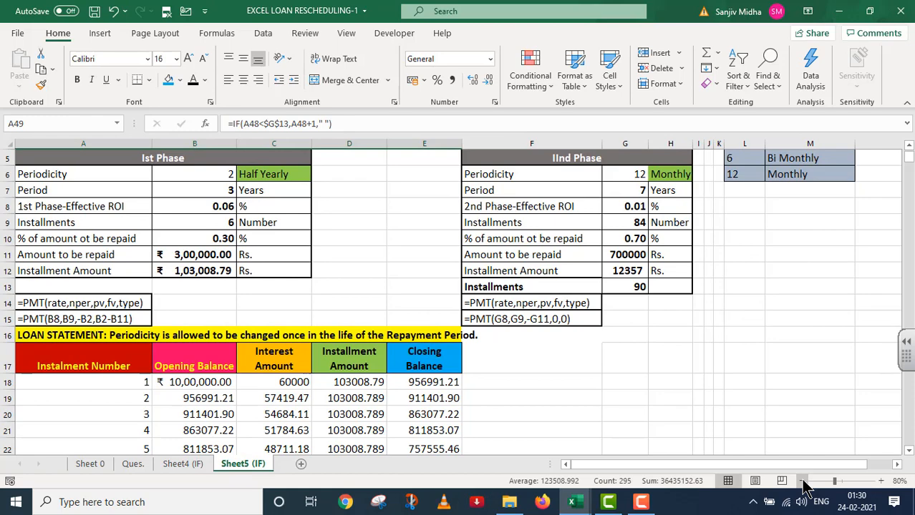
{"action": "scroll", "coordinate": [776, 404], "scroll_direction": "up", "scroll_amount": 2}
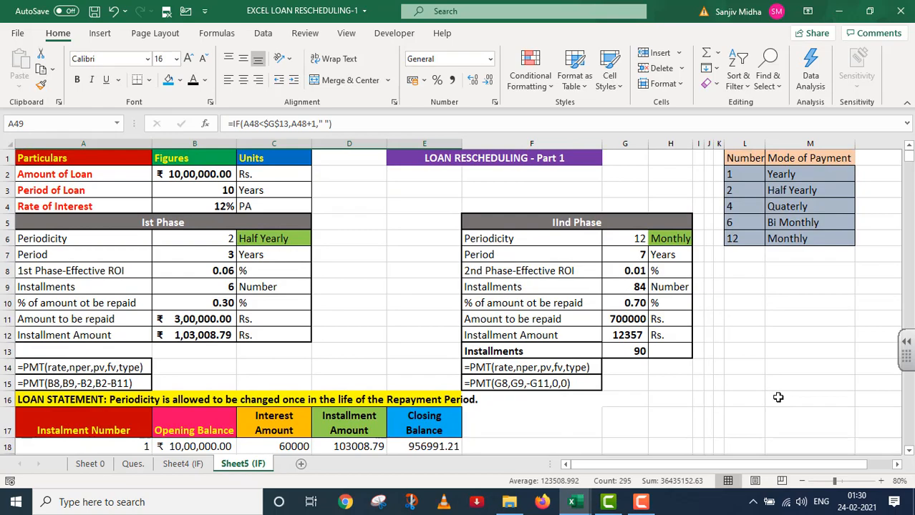
Review the whole loan statement down to its final installment and go back up to the start of the statement
{"action": "scroll", "coordinate": [778, 397], "scroll_direction": "down", "scroll_amount": 6}
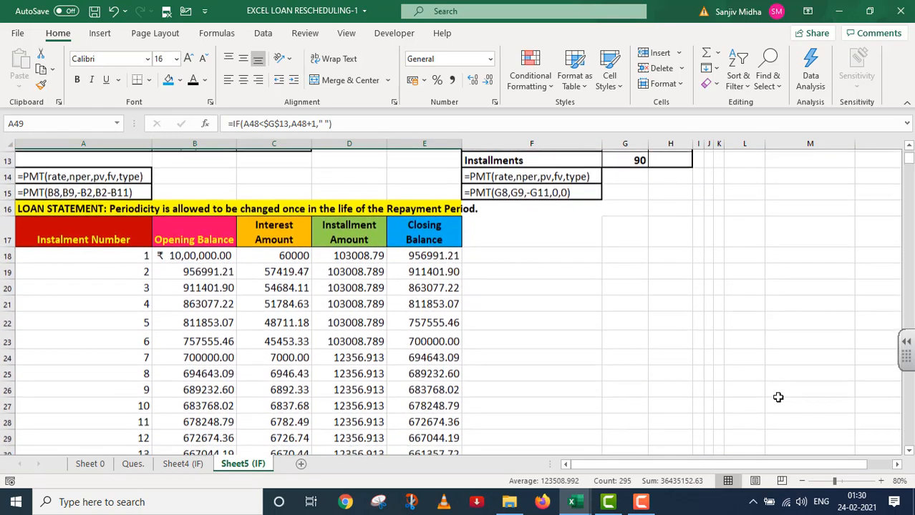
{"action": "scroll", "coordinate": [778, 397], "scroll_direction": "down", "scroll_amount": 6}
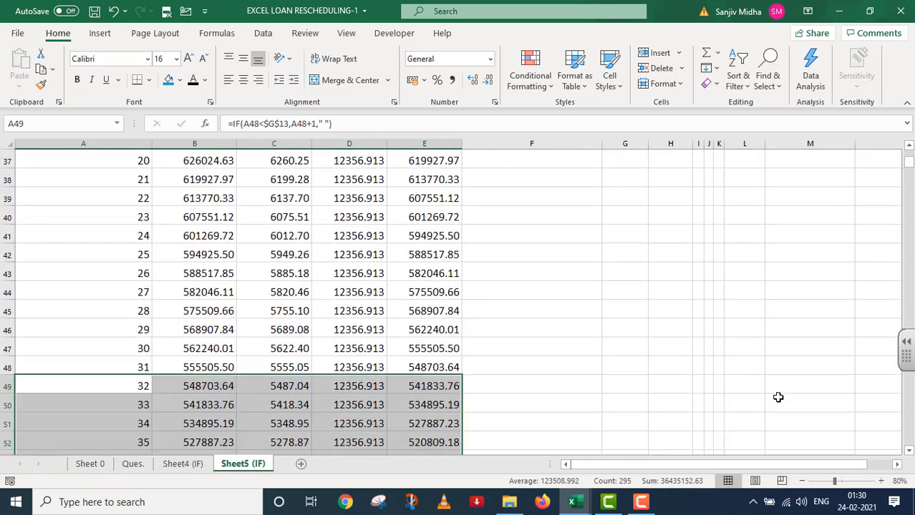
{"action": "scroll", "coordinate": [778, 397], "scroll_direction": "down", "scroll_amount": 3}
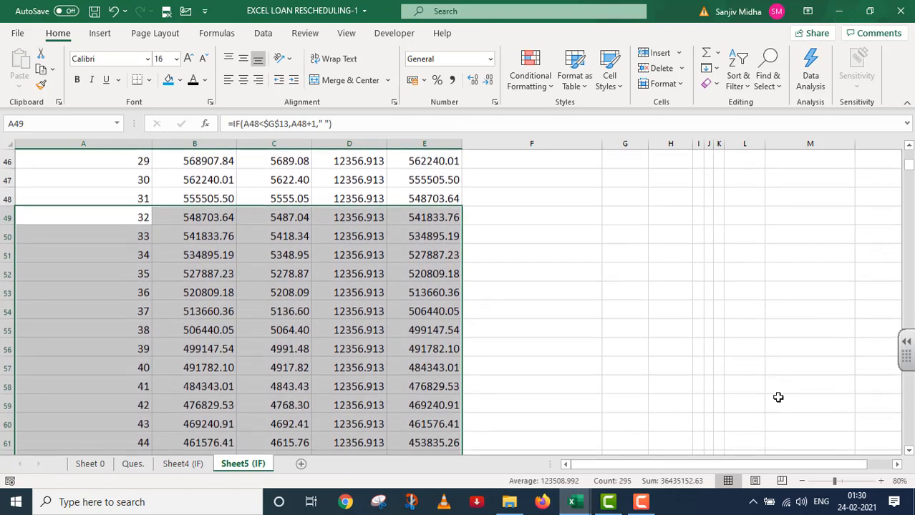
{"action": "left_click", "coordinate": [778, 389]}
{"action": "scroll", "coordinate": [778, 389], "scroll_direction": "down", "scroll_amount": 10}
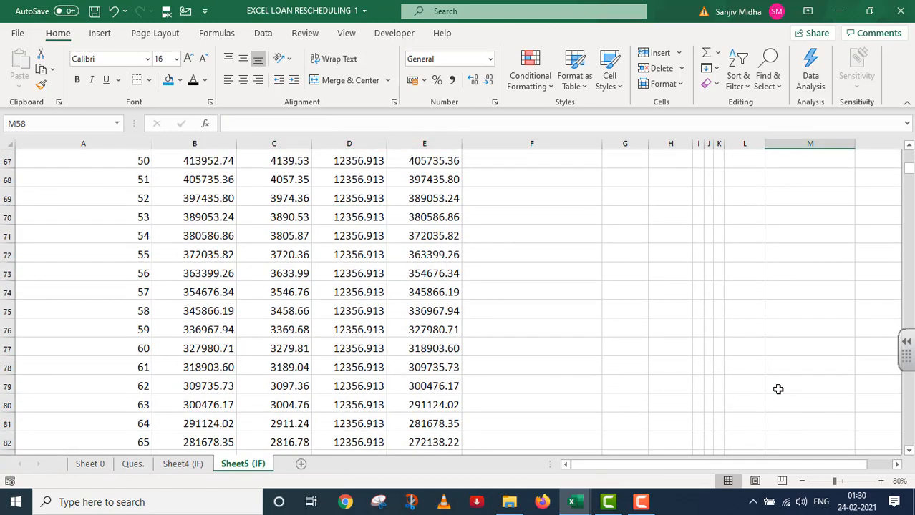
{"action": "scroll", "coordinate": [779, 389], "scroll_direction": "down", "scroll_amount": 6}
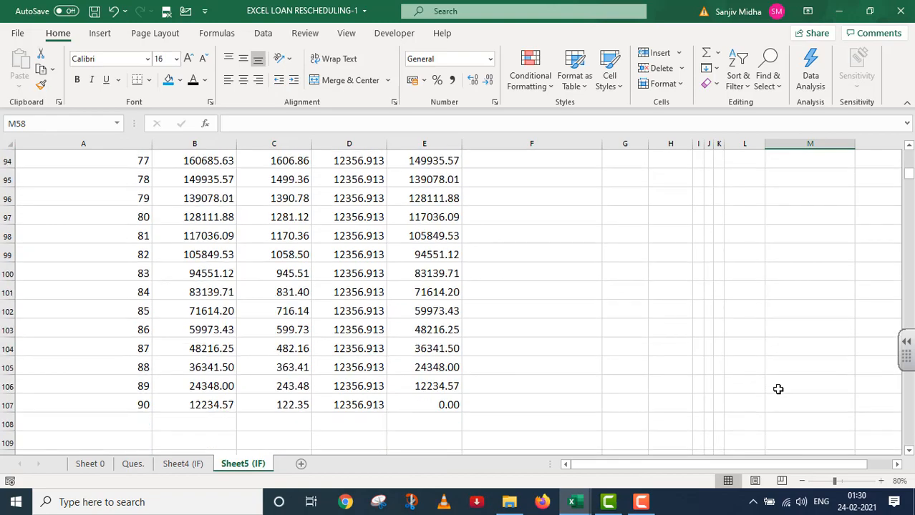
{"action": "scroll", "coordinate": [778, 388], "scroll_direction": "up", "scroll_amount": 19}
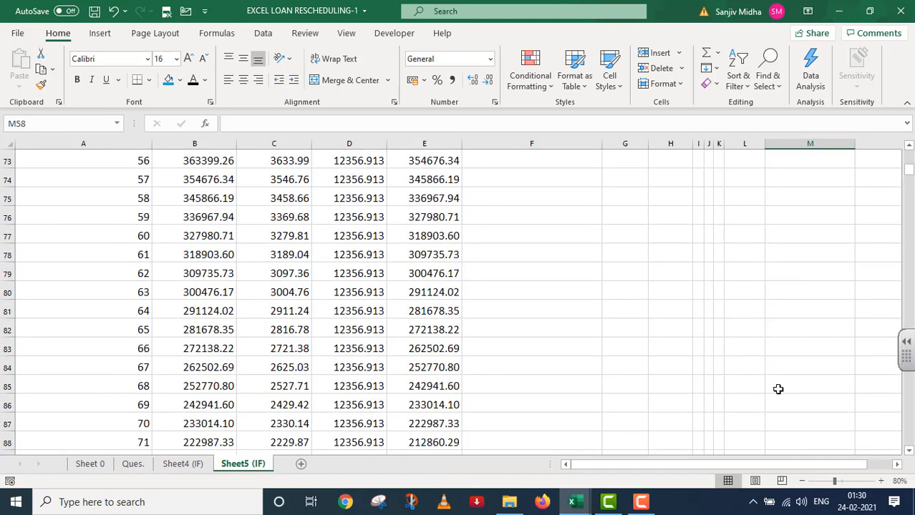
{"action": "scroll", "coordinate": [778, 389], "scroll_direction": "up", "scroll_amount": 12}
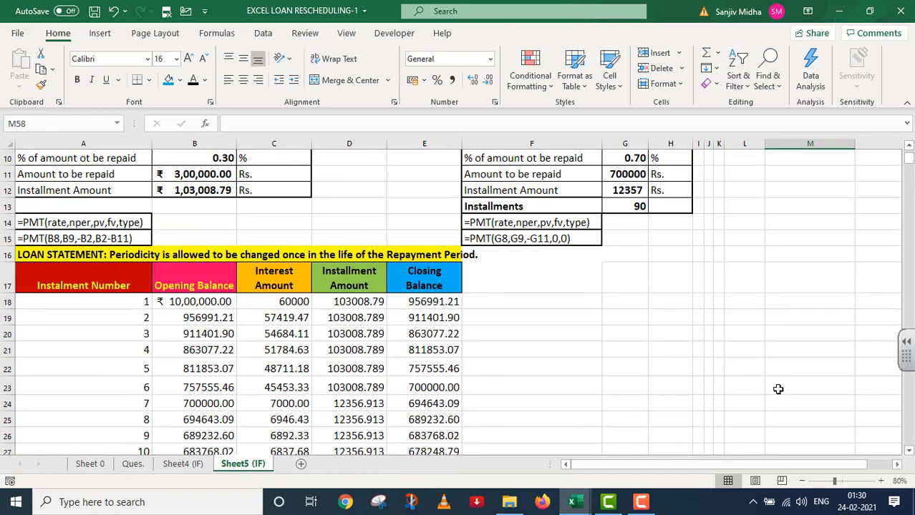
View the sheet beside the Loan Rescheduling 1 workbook's Garbage Cleaning formulas, then maximize the loan workbook again
{"action": "left_click", "coordinate": [870, 11]}
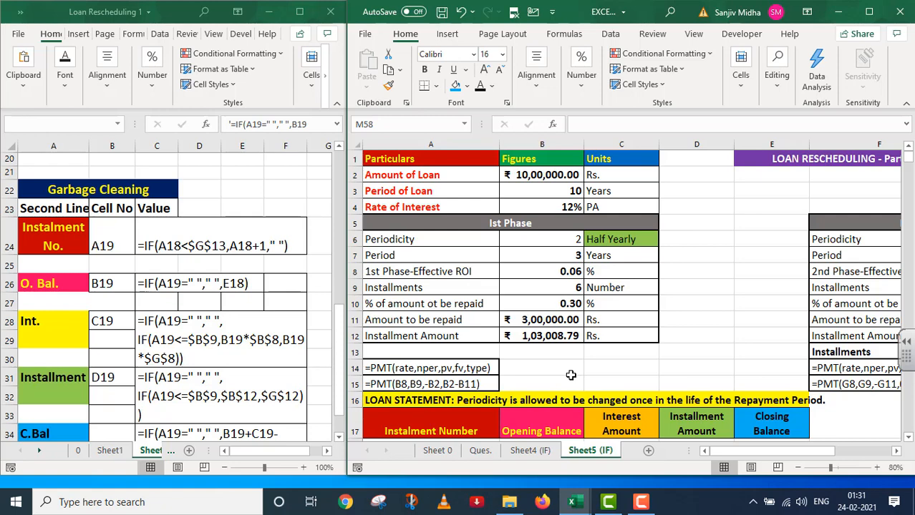
{"action": "key", "text": "super+Up"}
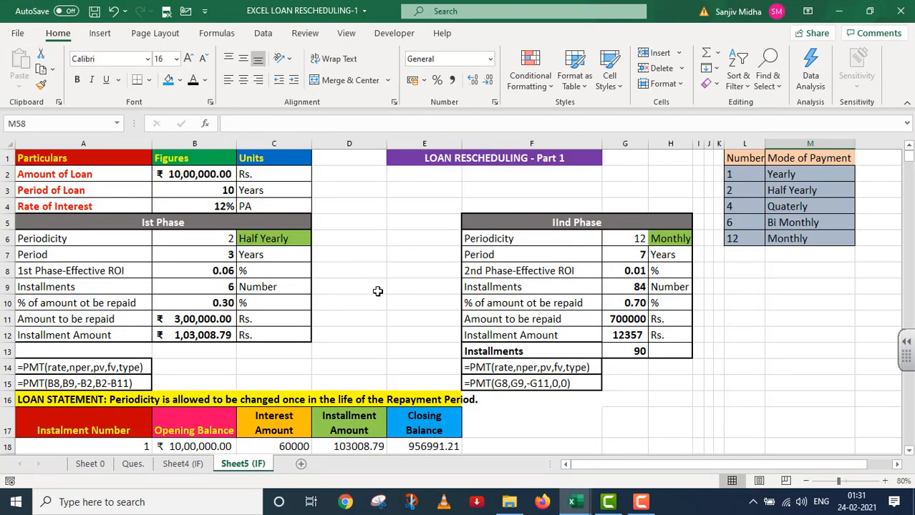